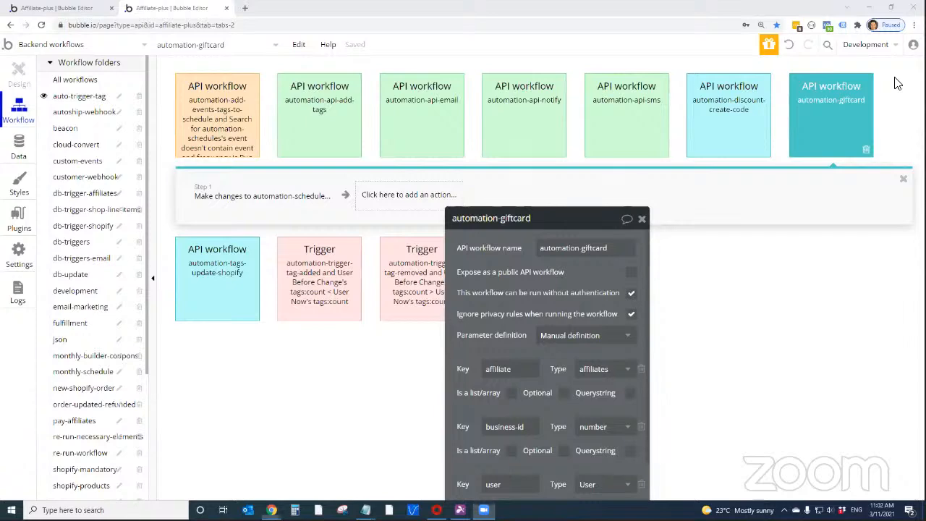
Switch to the Affiliate Program preview and add an SMS event after Send an email, followed by a Tag event
key(alt+Tab)
double_click(455, 40)
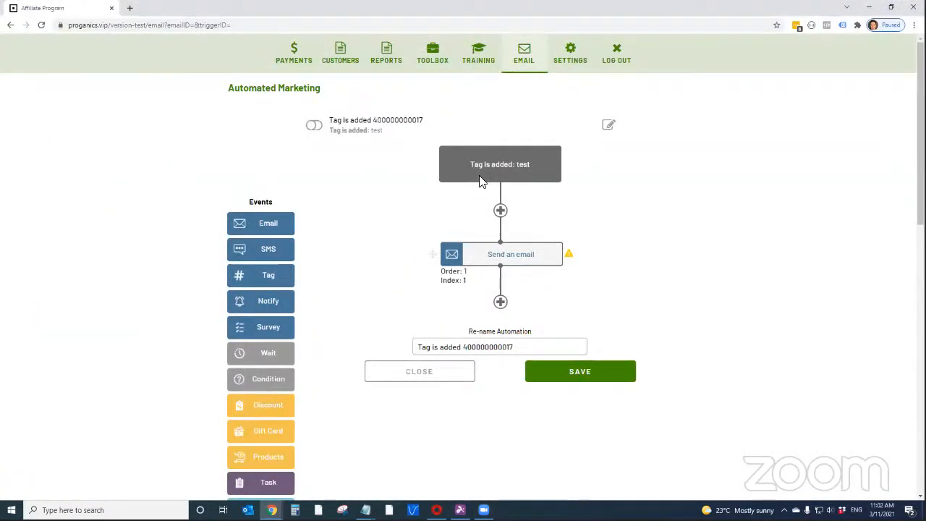
scroll(481, 222, down, 1)
scroll(481, 222, down, 1)
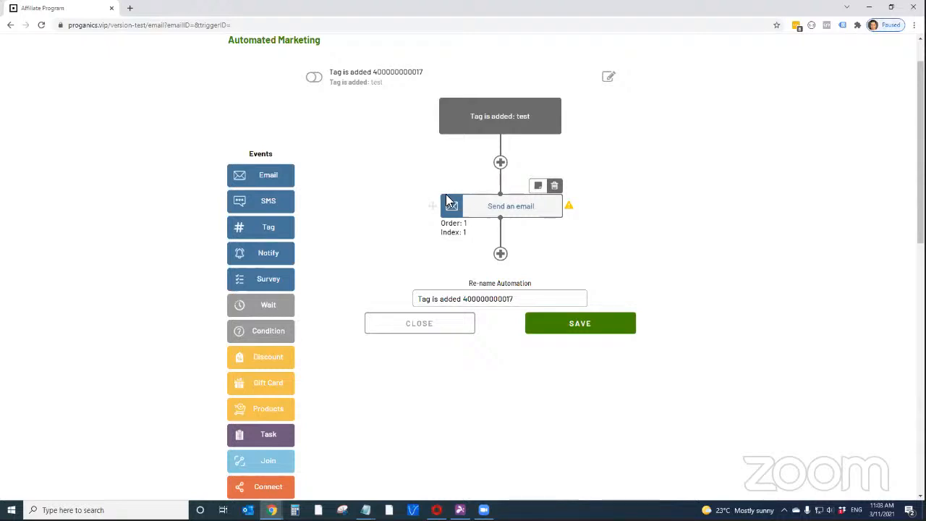
mouse_move(433, 204)
mouse_down()
mouse_move(429, 185)
mouse_move(424, 200)
mouse_up()
drag(271, 212, 475, 247)
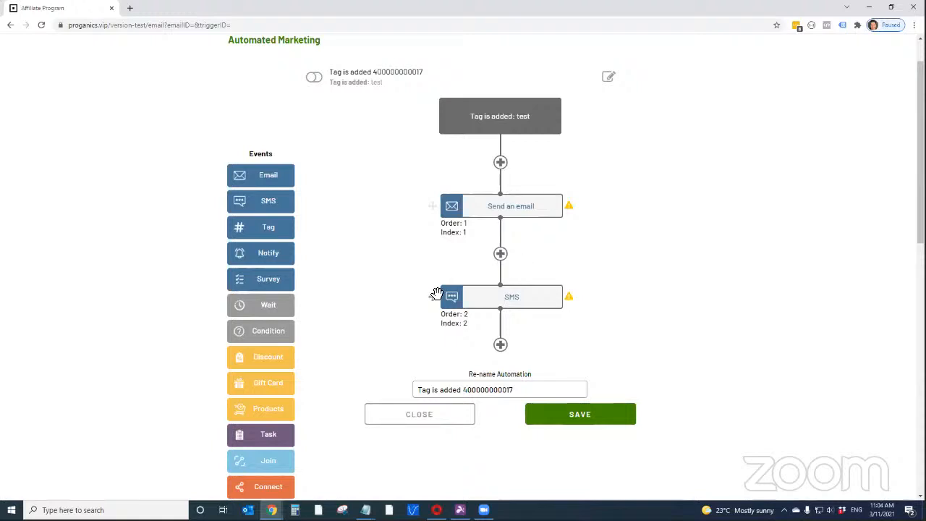
drag(268, 227, 517, 345)
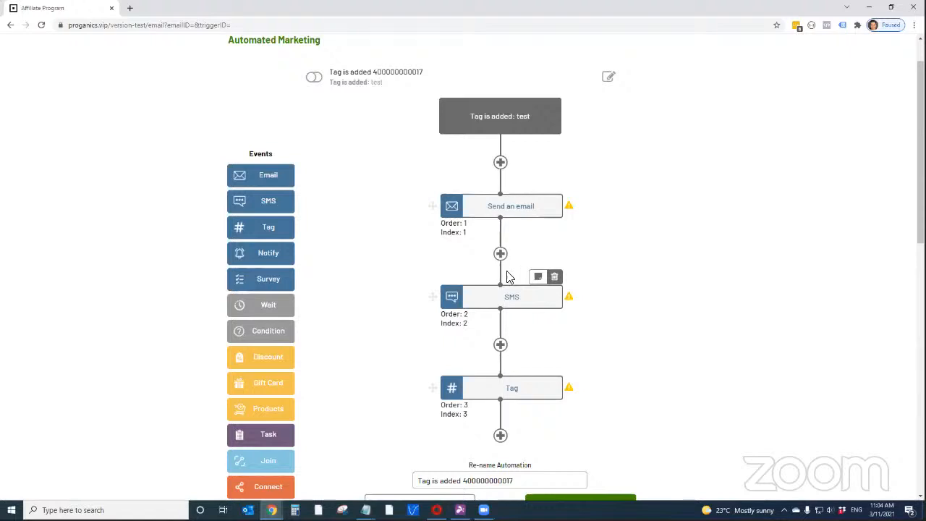
Delete the SMS event and try to insert a new SMS event between Send an email and Tag
click(555, 276)
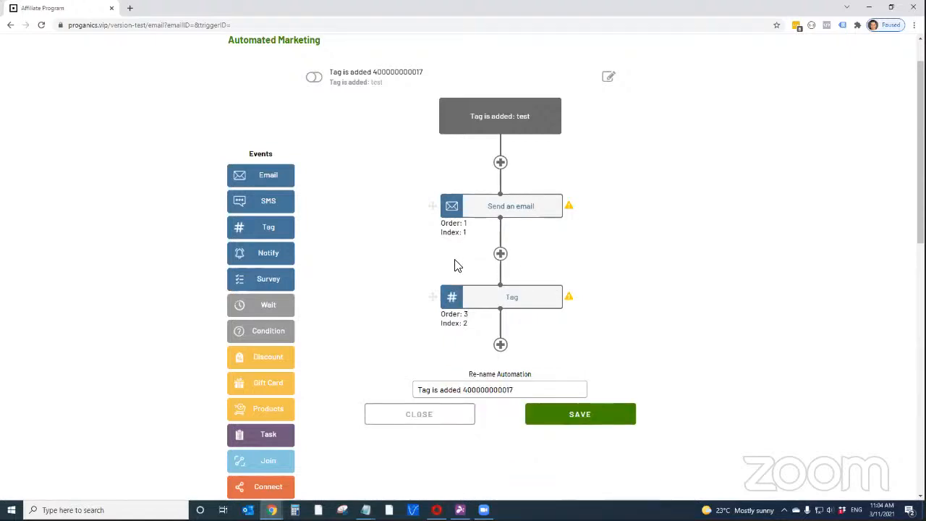
drag(291, 206, 511, 254)
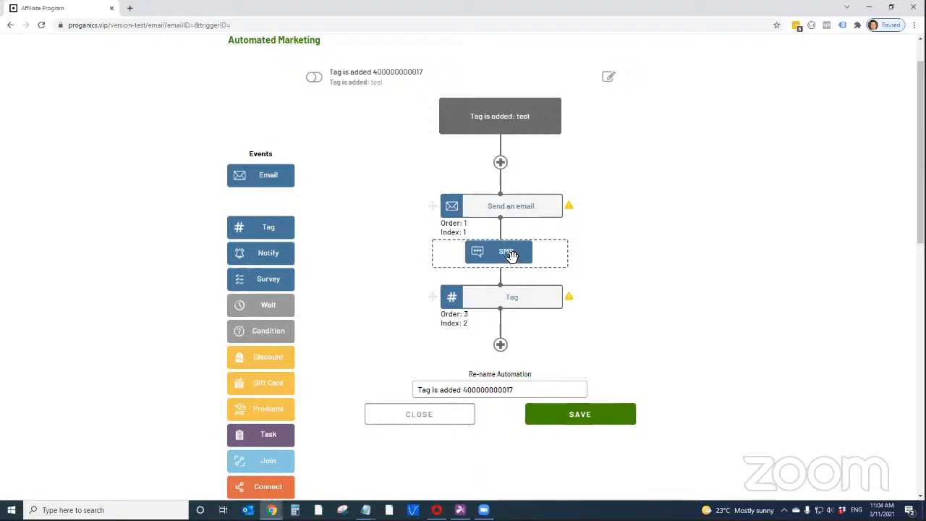
drag(511, 254, 512, 257)
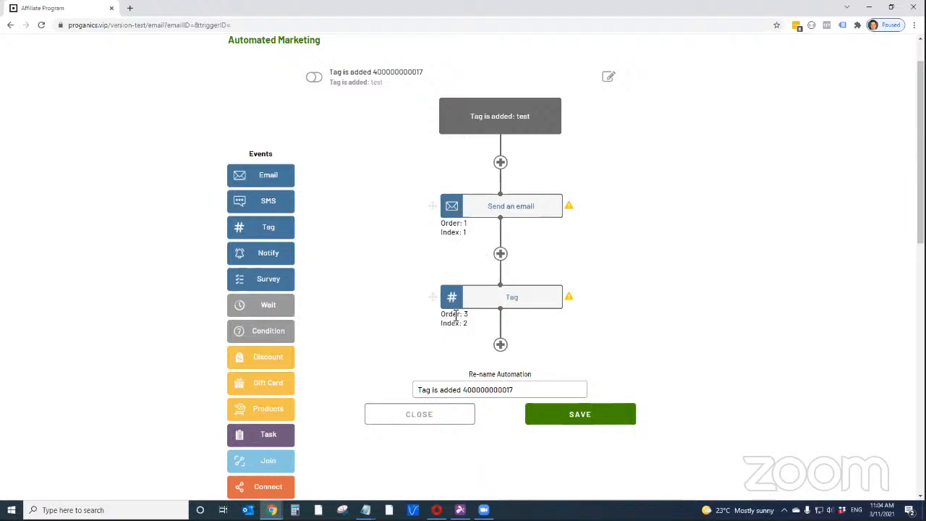
mouse_move(484, 302)
Switch to the Bubble editor and show the email page's automation event layout in design view
drag(494, 8, 494, 0)
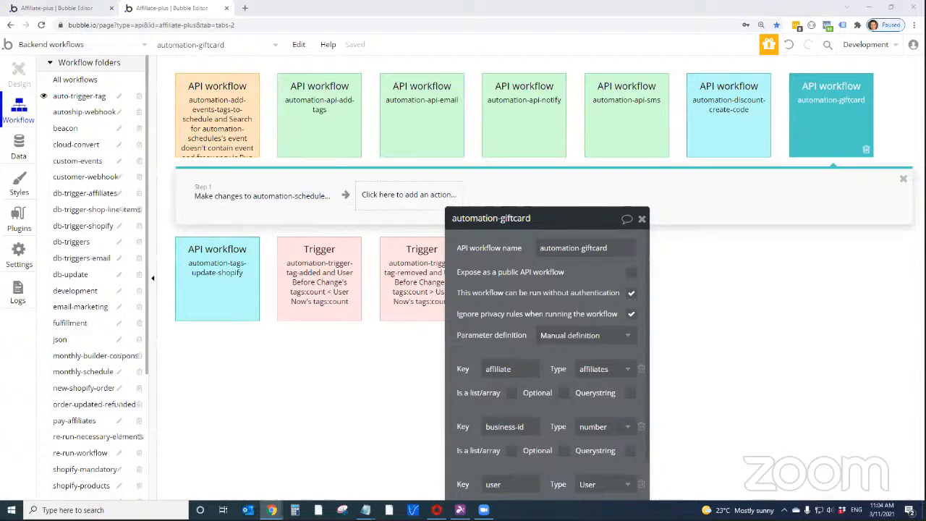
drag(468, 217, 633, 125)
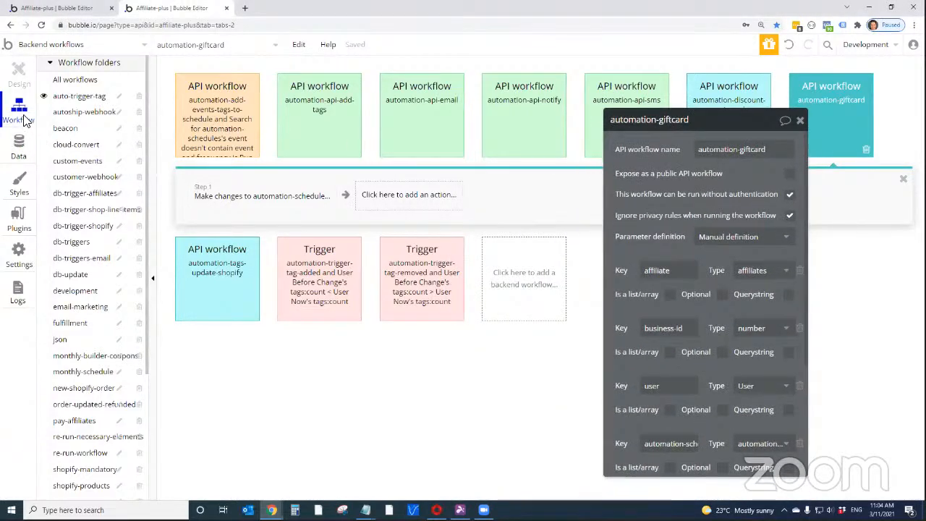
click(91, 7)
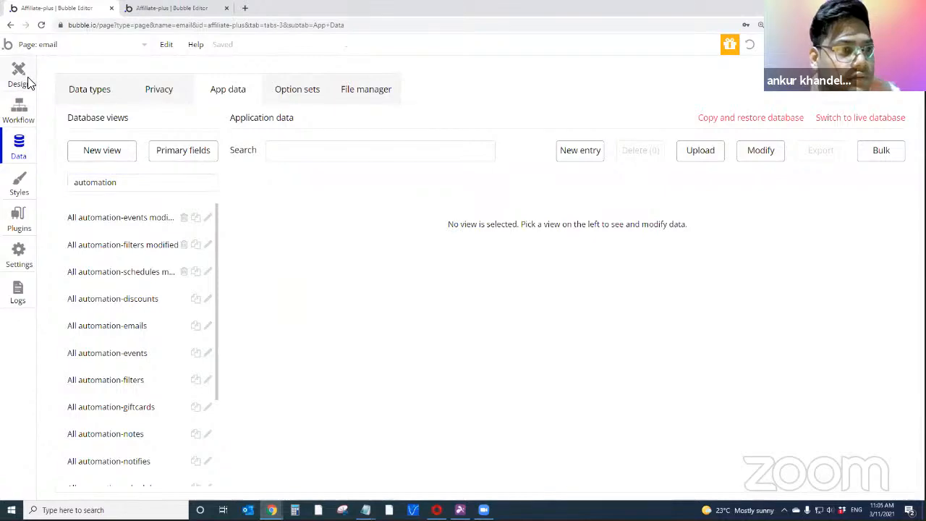
click(27, 81)
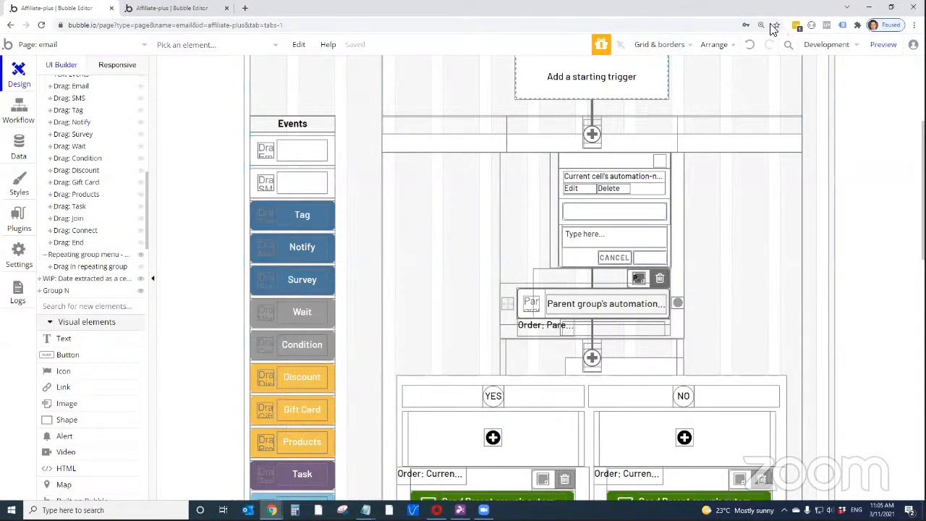
drag(604, 7, 673, 44)
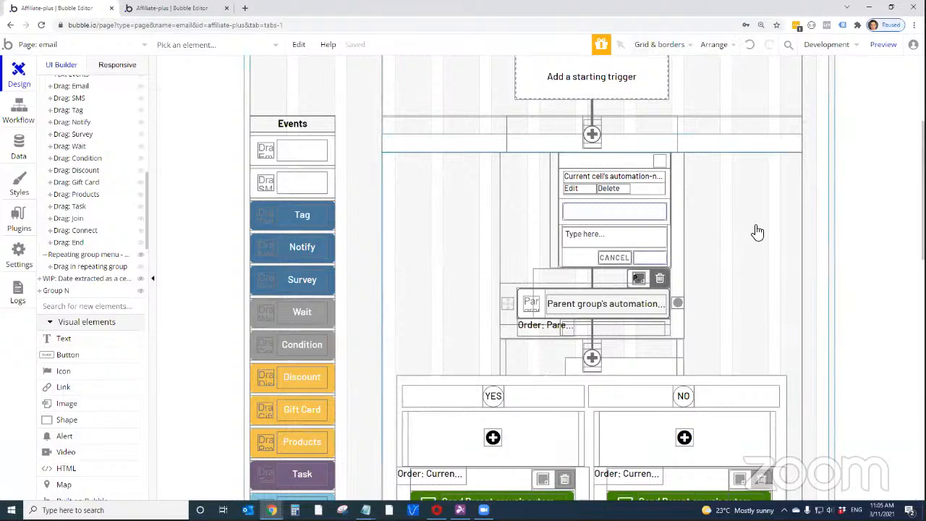
scroll(758, 232, up, 1)
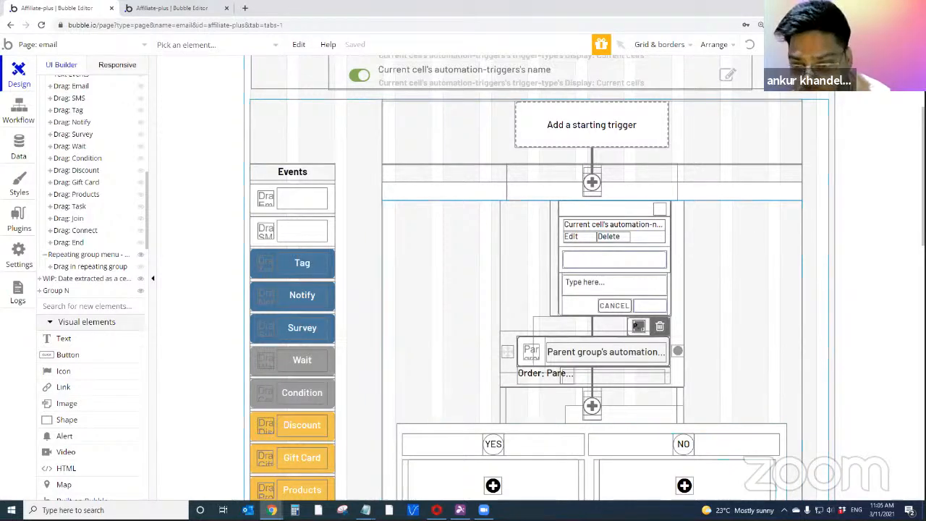
Set the computer's speaker volume to 35
click(830, 510)
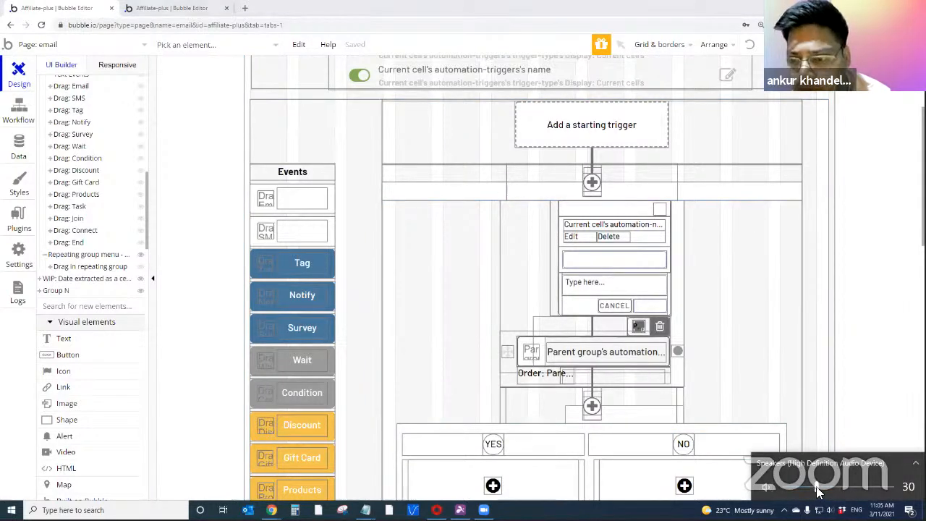
drag(811, 486, 822, 487)
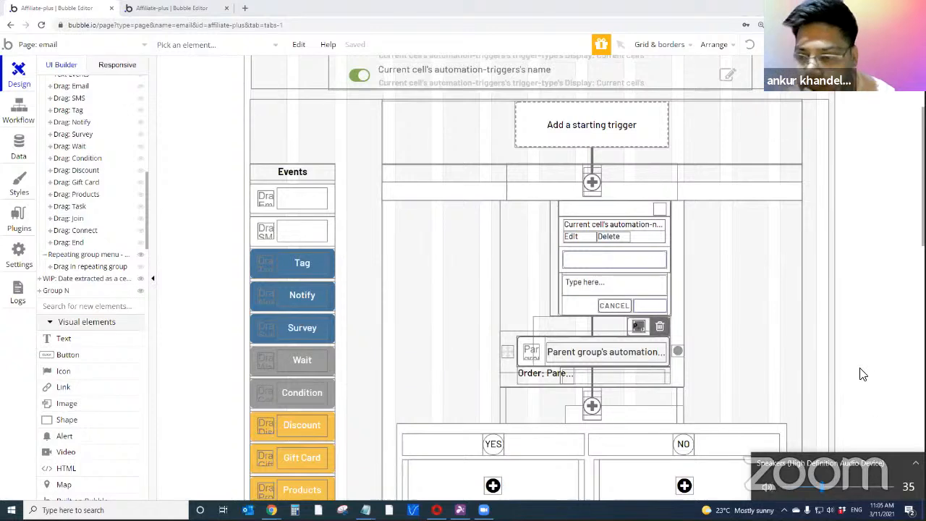
Inspect the properties of the automation-events repeating group, the Drag Group Event inside it and the group enclosing that event
click(779, 278)
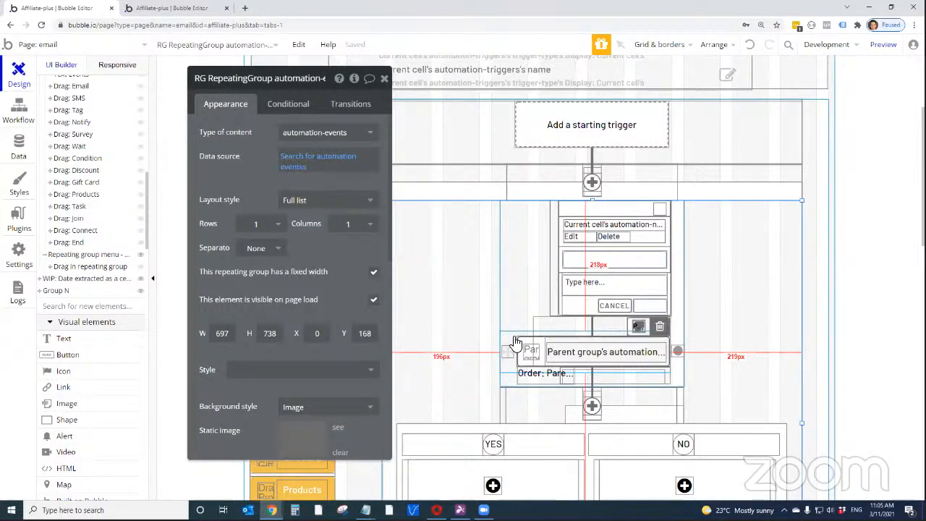
drag(287, 92, 254, 94)
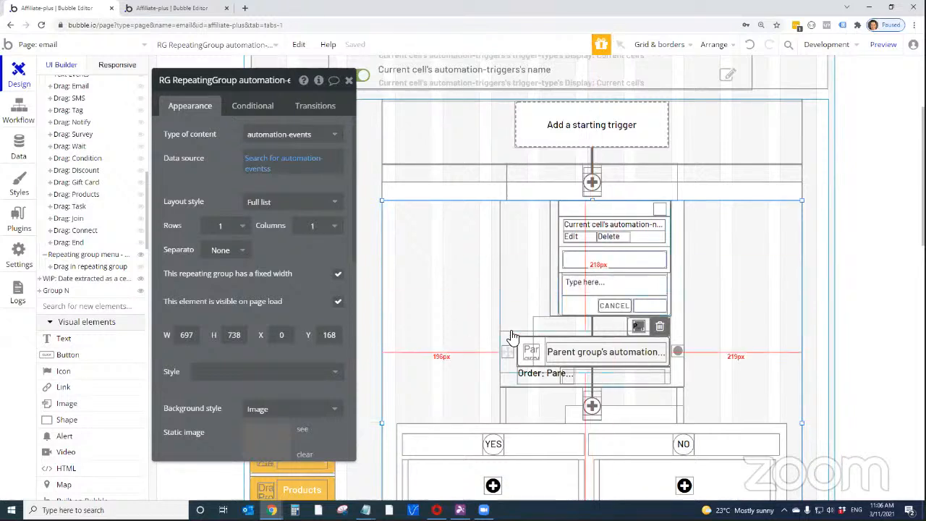
click(508, 333)
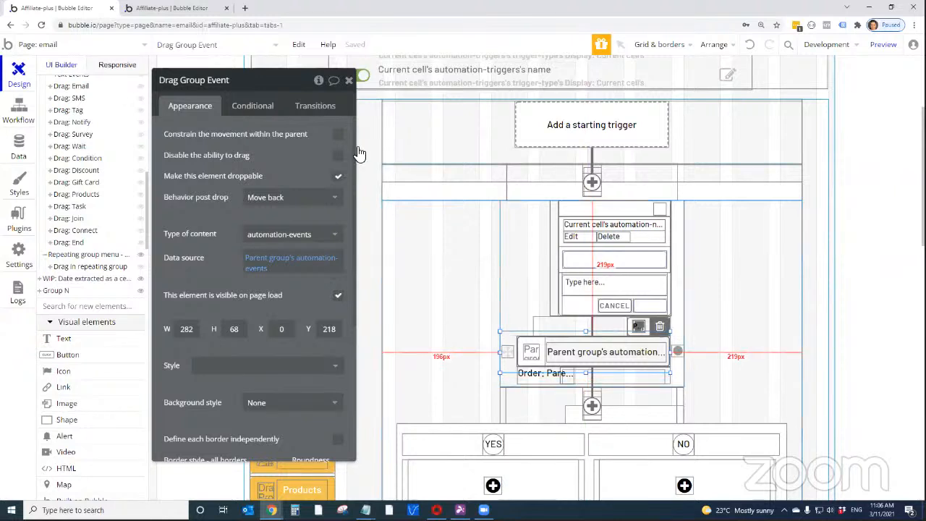
click(511, 385)
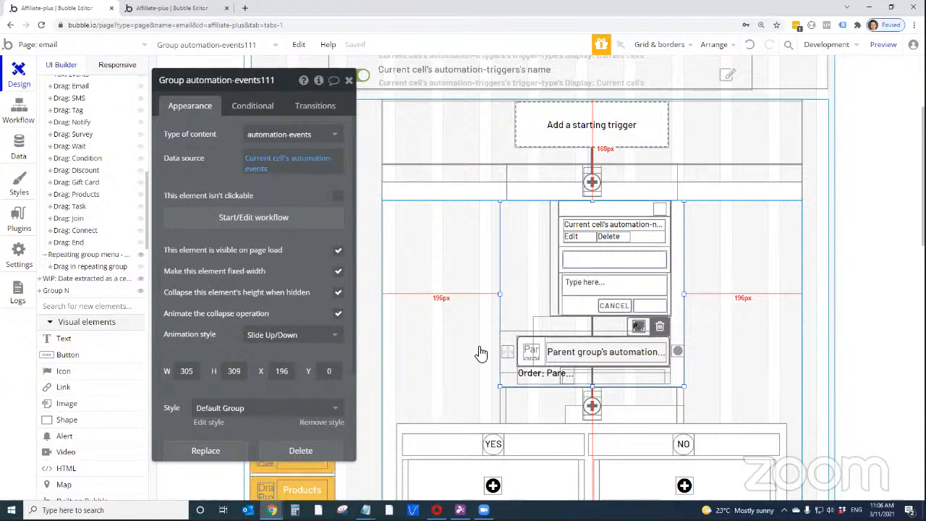
click(511, 372)
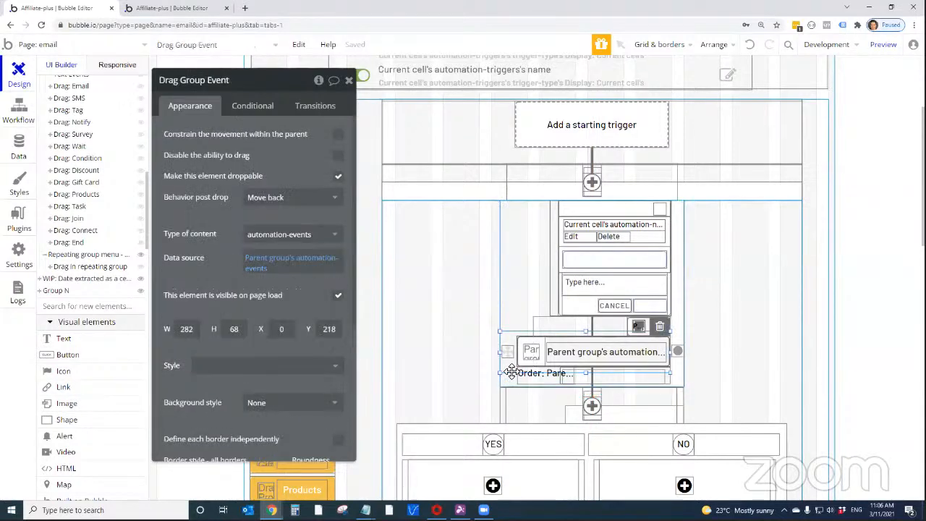
click(512, 376)
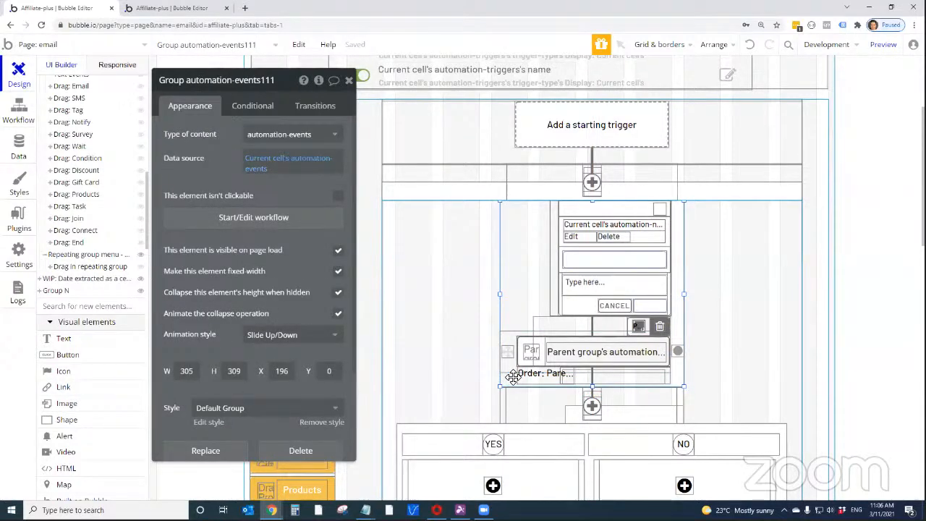
drag(237, 84, 262, 89)
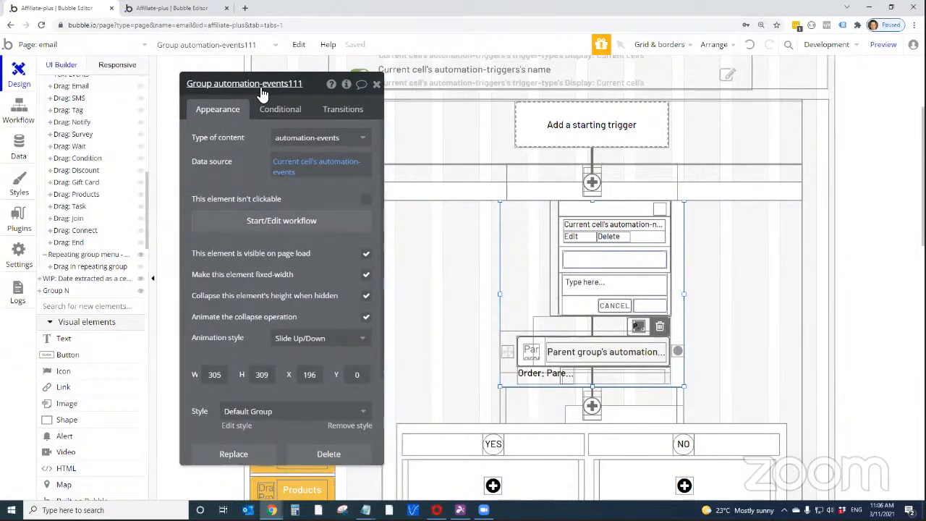
Locate the event group in the element tree and inspect the properties of the Group automation-events holding the plus icon beneath it
scroll(113, 224, up, 2)
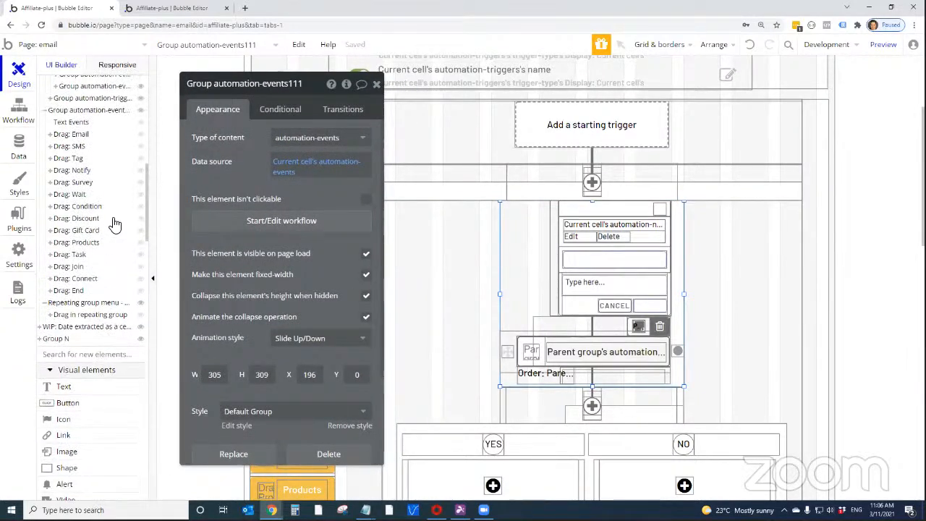
scroll(116, 225, up, 10)
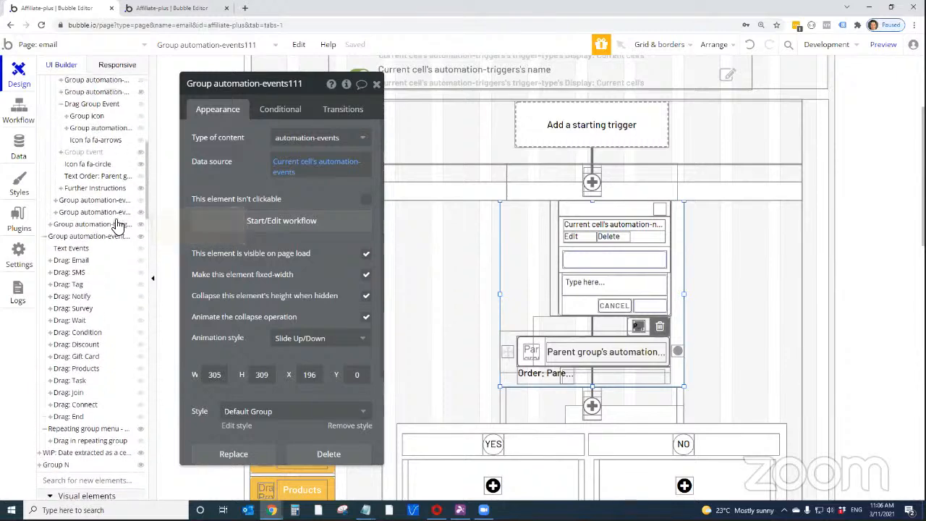
scroll(117, 226, up, 2)
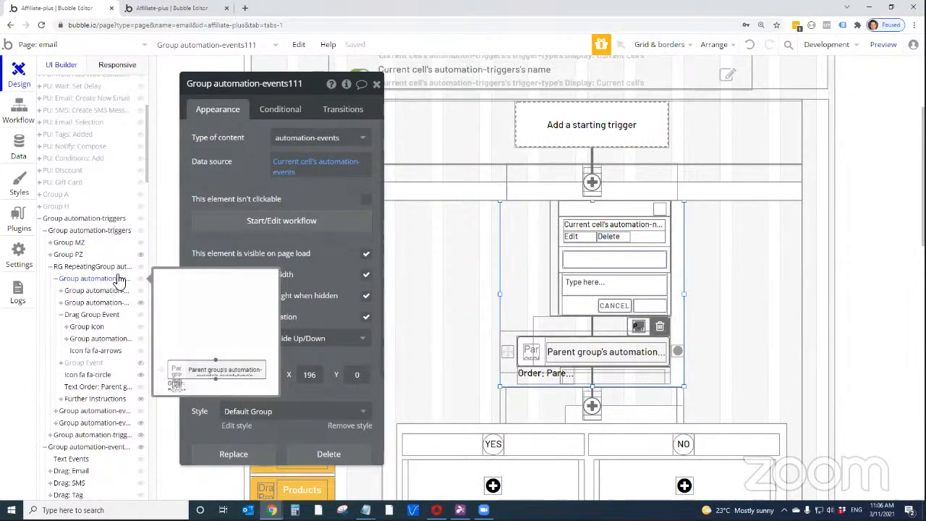
click(505, 406)
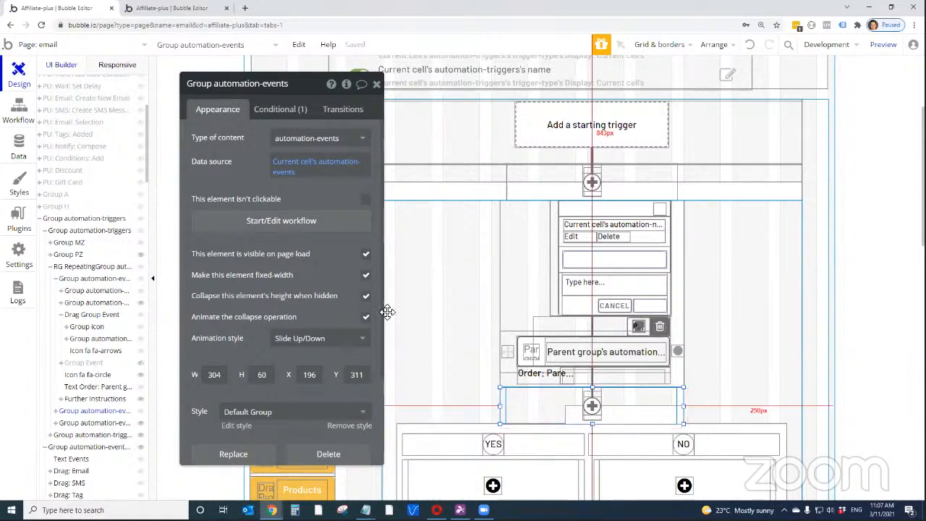
drag(267, 83, 242, 86)
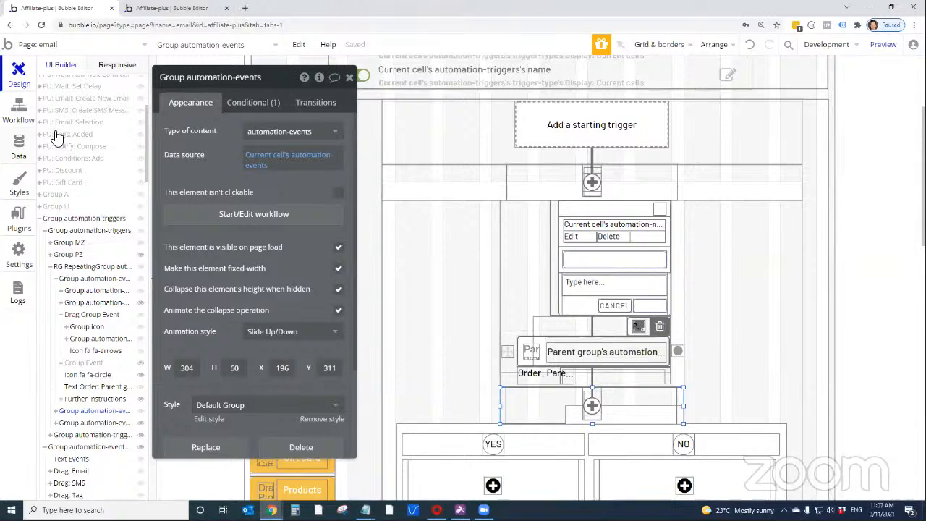
Filter the app data views by "automation-eve" and examine the records in the All automation-events modified view
click(29, 145)
click(139, 185)
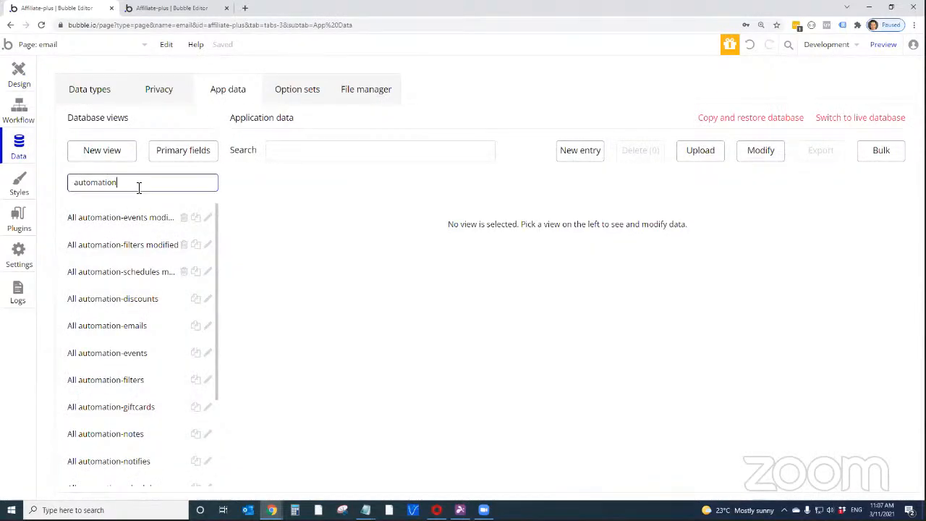
text(automatio)
double_click(140, 185)
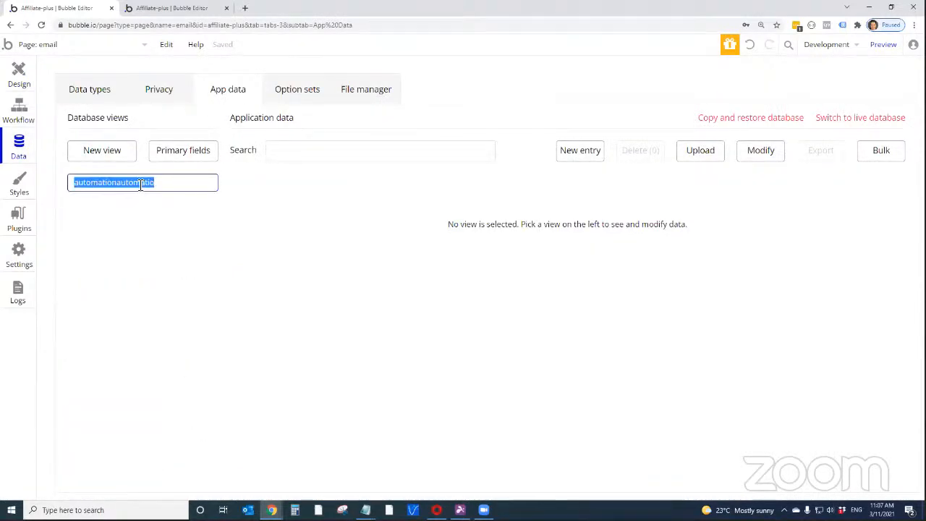
text(autionat)
key(BackSpace)
key(BackSpace)
key(BackSpace)
key(BackSpace)
key(BackSpace)
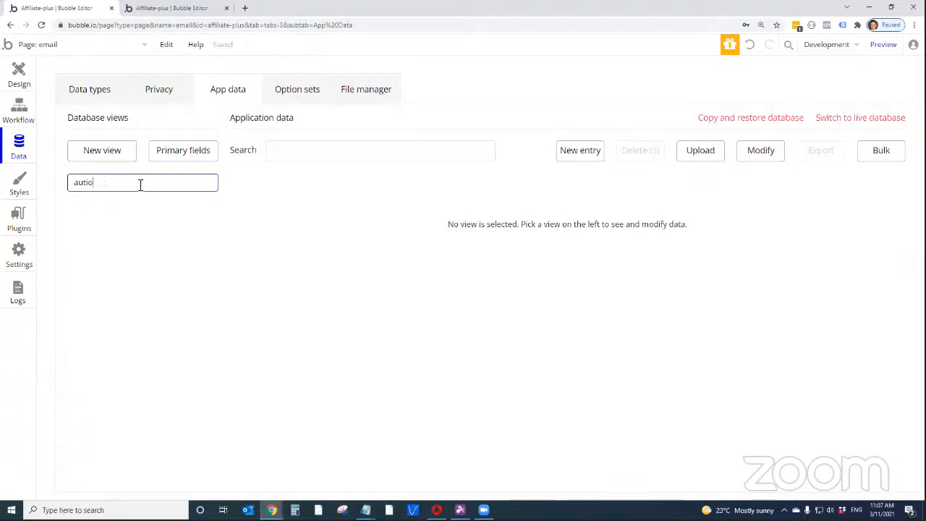
text(omation-eve)
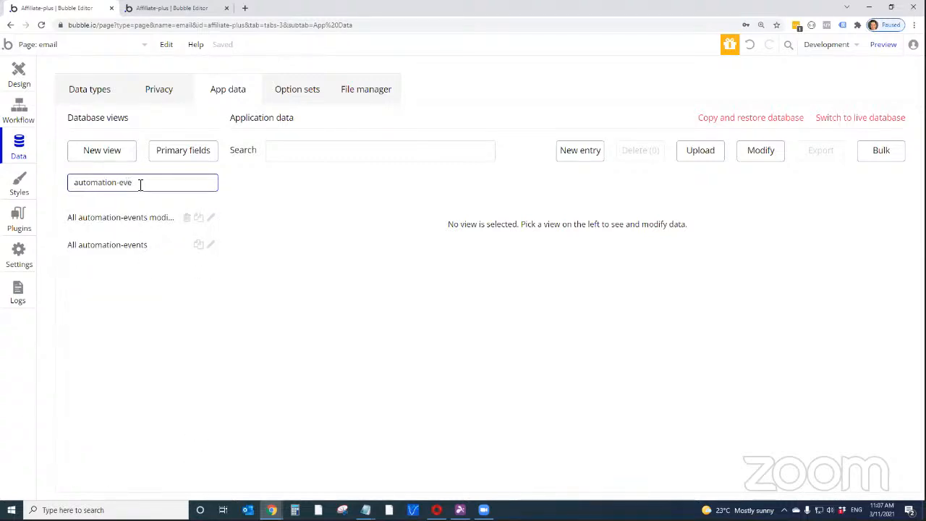
click(131, 255)
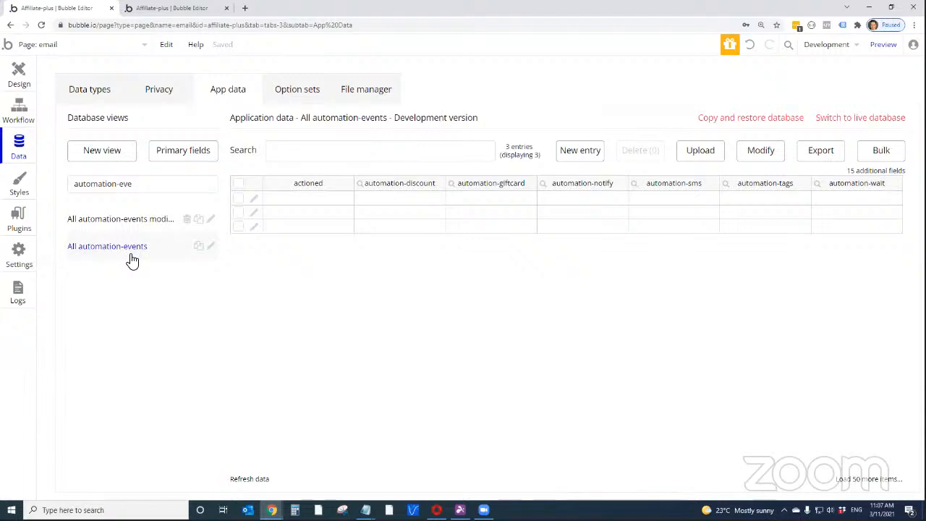
click(136, 231)
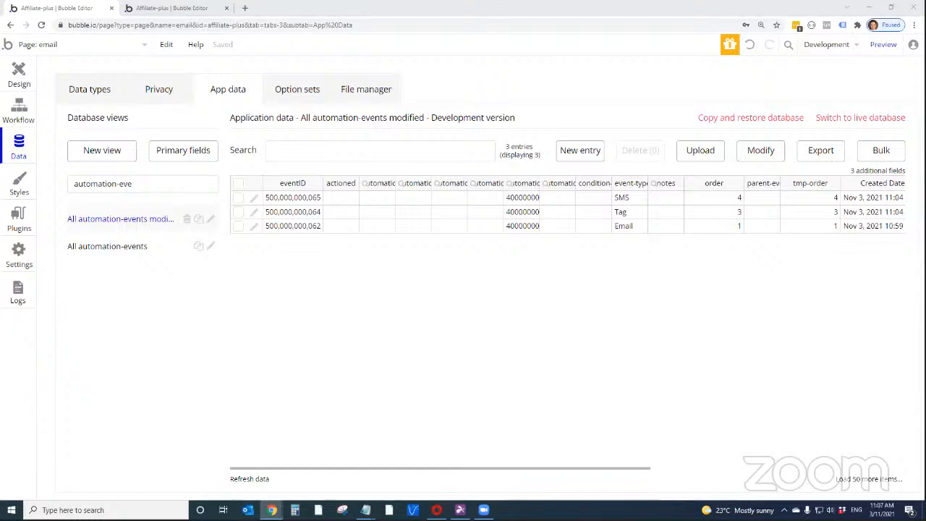
Place the Affiliate Program preview over the database table to compare the automation's event order with the records, and return to the table
drag(925, 34, 576, 34)
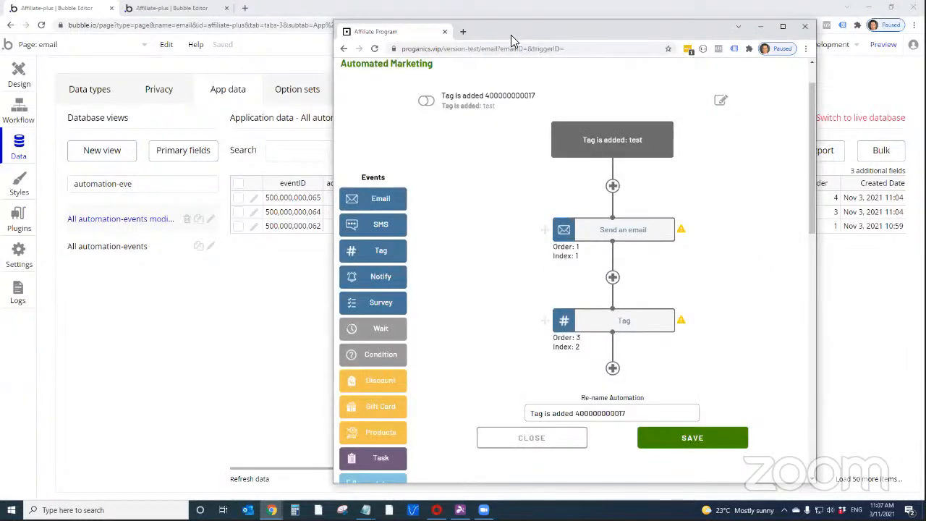
drag(511, 35, 396, 38)
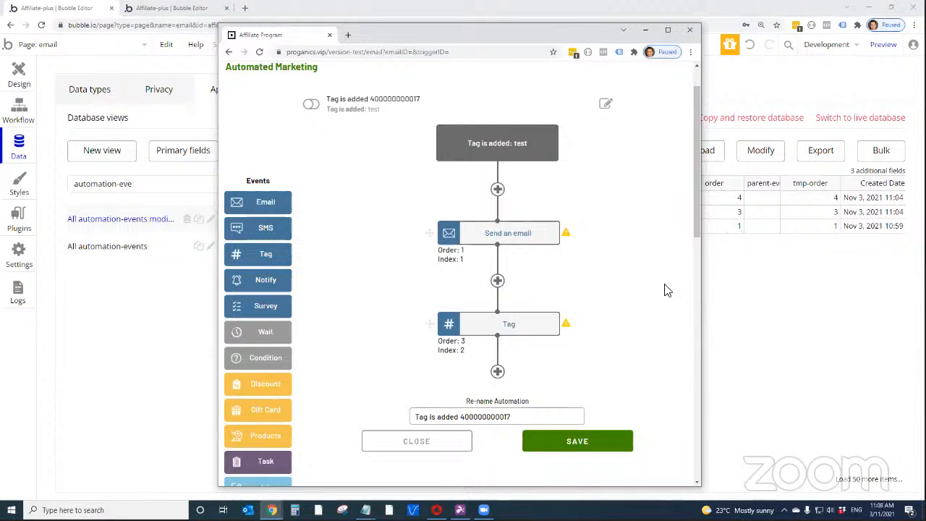
scroll(609, 318, up, 1)
scroll(609, 318, down, 1)
click(848, 78)
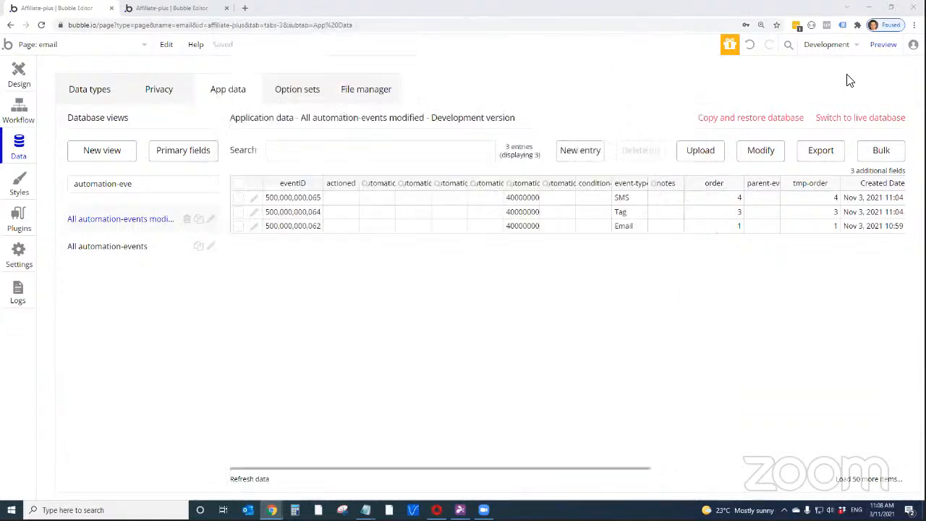
Delete all records in the All automation-events modified view and check the automation in the Affiliate Program preview
click(239, 185)
click(653, 155)
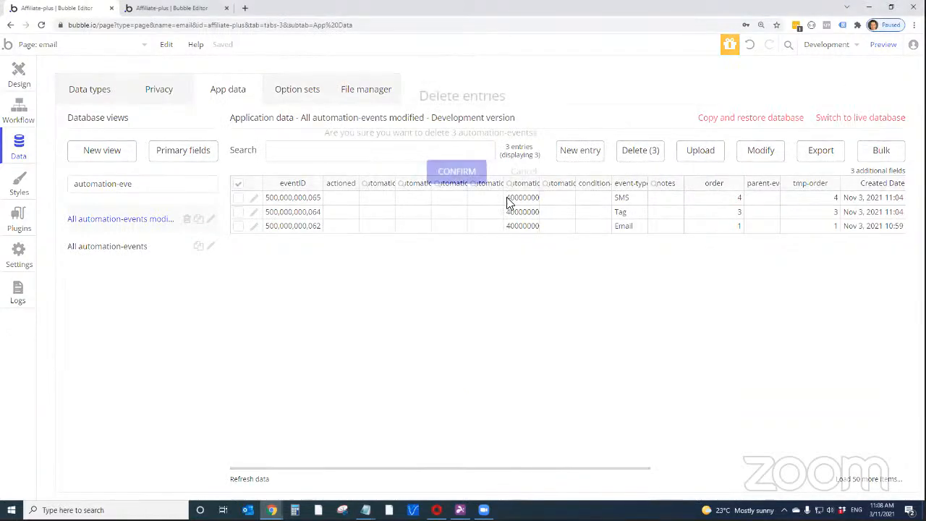
click(458, 175)
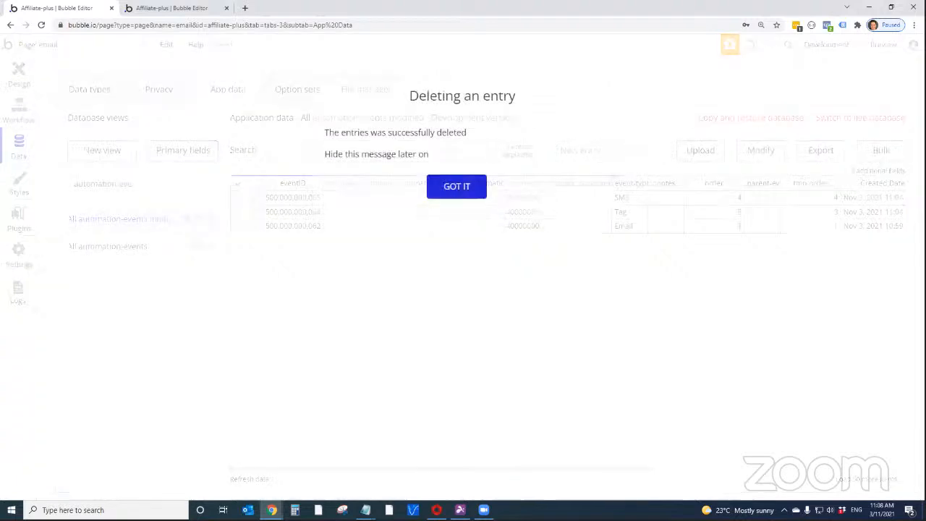
click(467, 177)
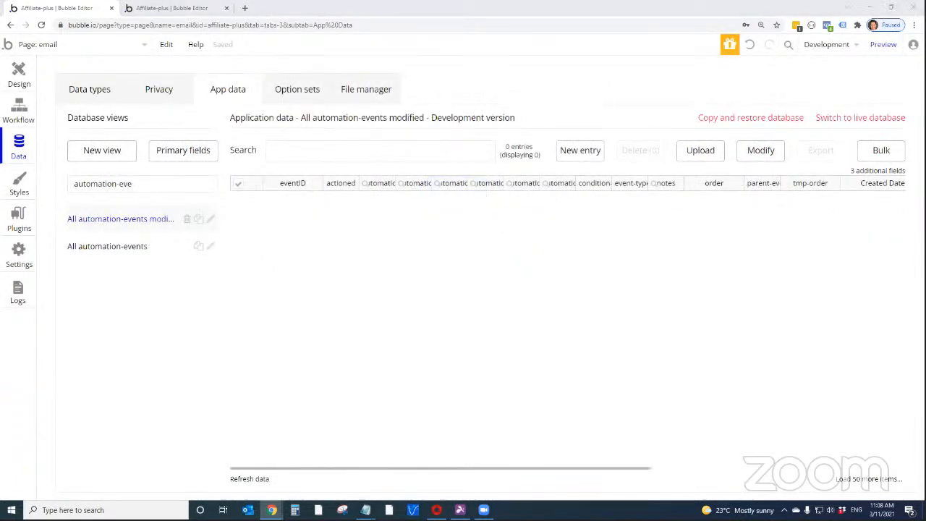
key(alt+Tab)
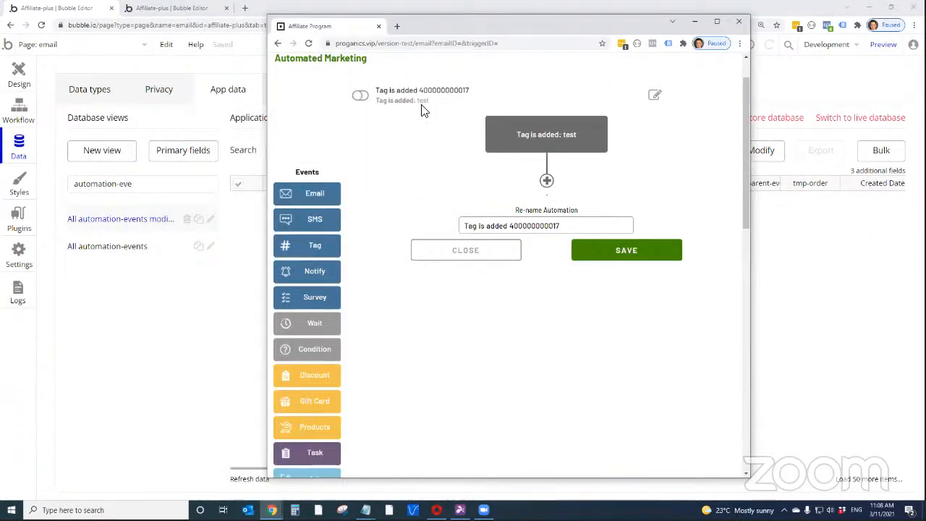
scroll(422, 109, up, 1)
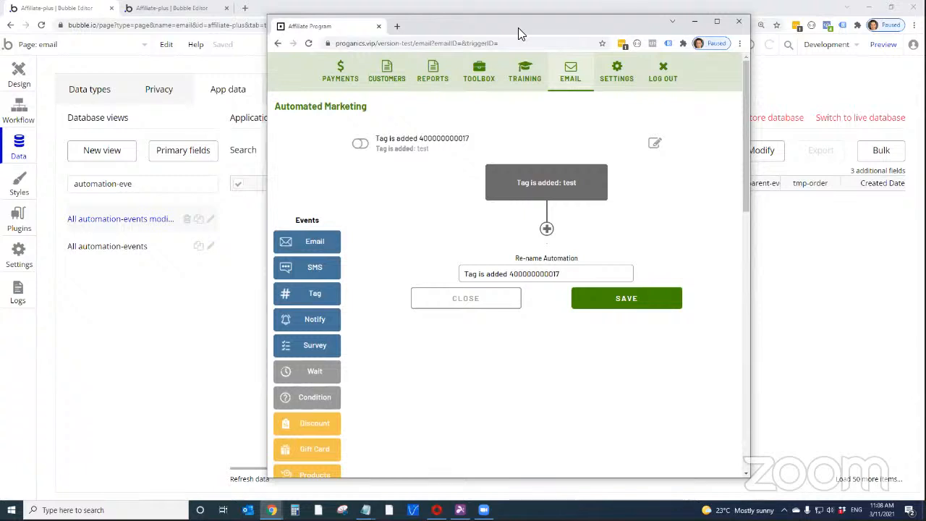
Return to the Bubble database, filter the data views by "automation" and open All automation-triggers
key(alt+Tab)
double_click(128, 184)
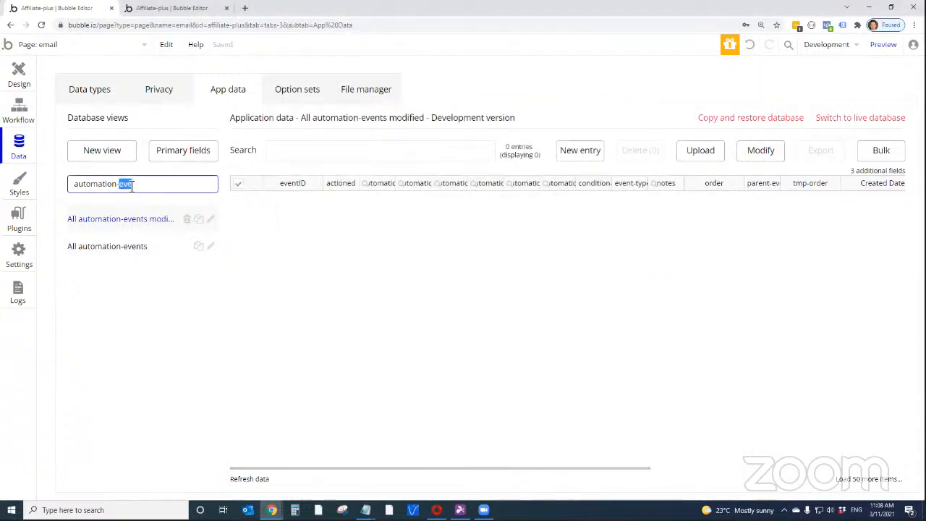
key(BackSpace)
text(t)
key(BackSpace)
key(BackSpace)
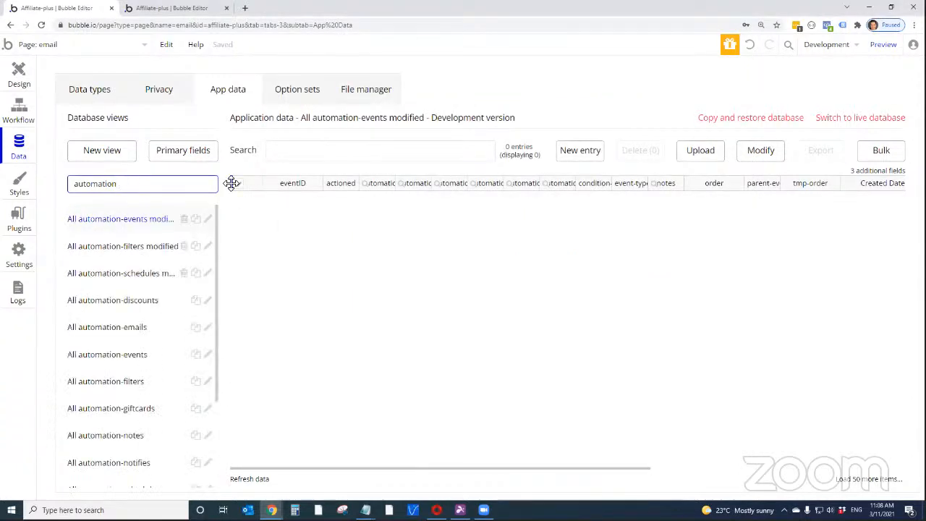
scroll(164, 337, down, 3)
click(124, 447)
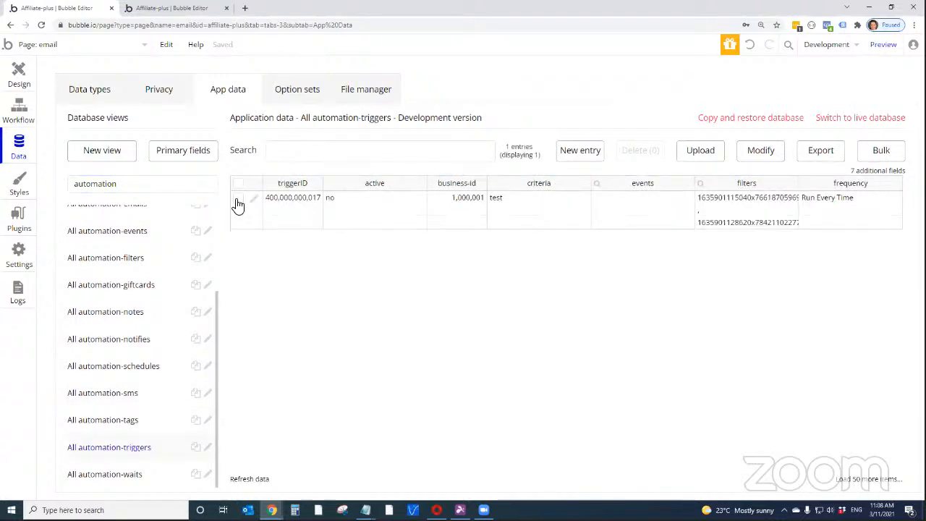
Delete the "test" trigger record from the All automation-triggers view
click(238, 201)
click(643, 159)
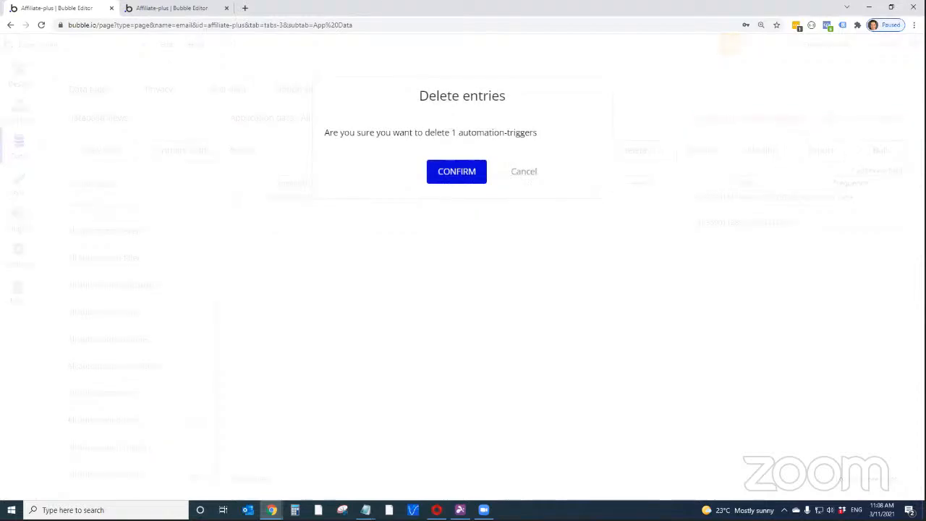
click(468, 177)
click(480, 186)
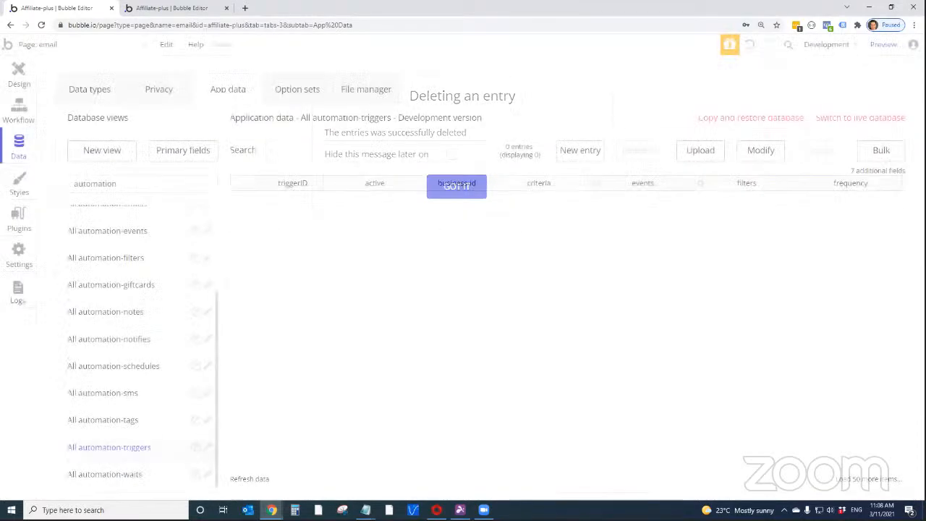
Switch to the Affiliate Program preview, maximize it and start a new automation with the Actions & Events trigger "Tag is added"
drag(567, 0, 568, 39)
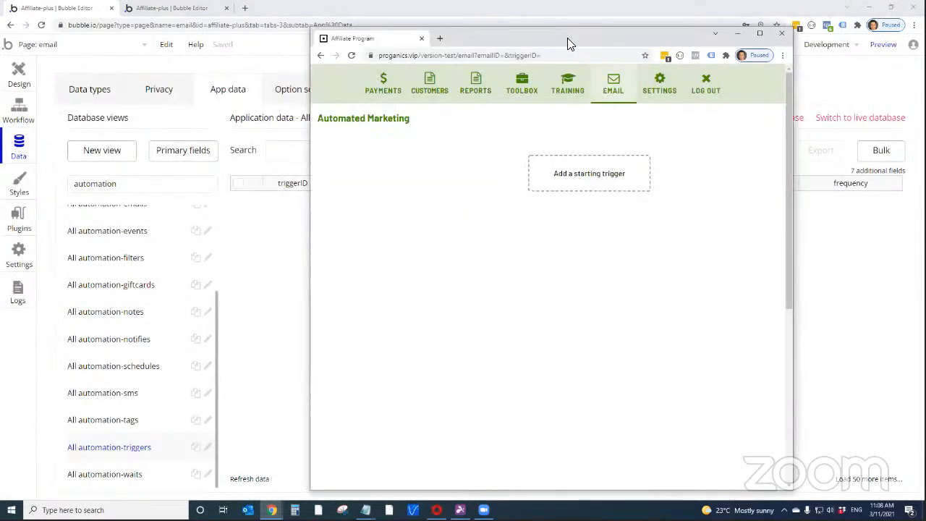
double_click(567, 37)
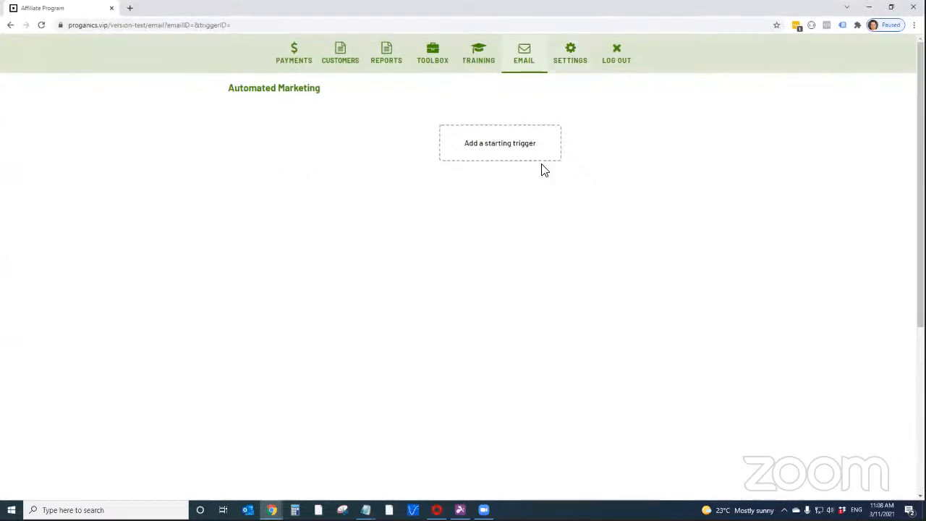
click(490, 156)
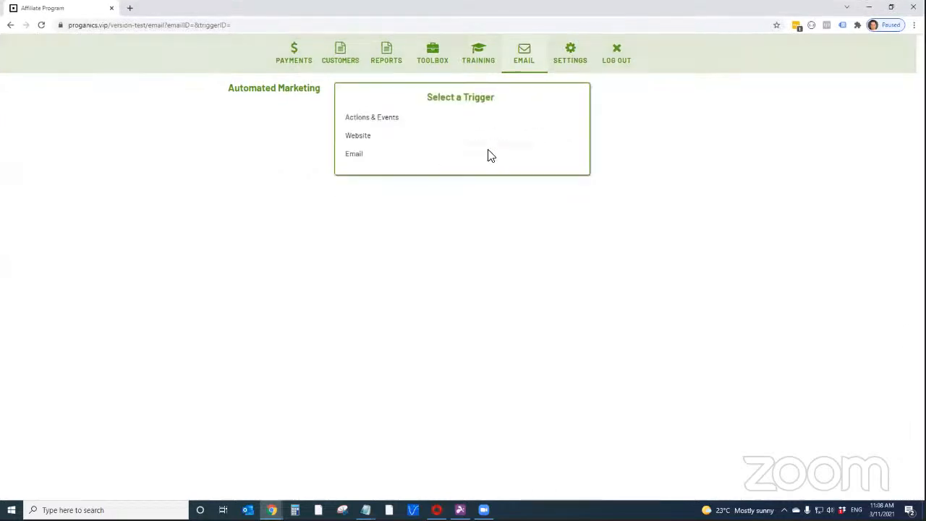
click(398, 126)
click(443, 121)
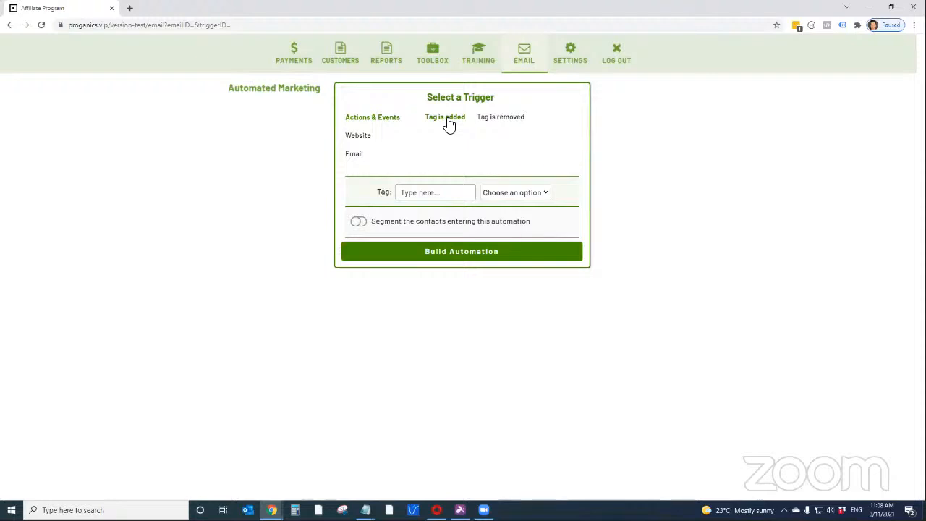
key(Escape)
click(513, 148)
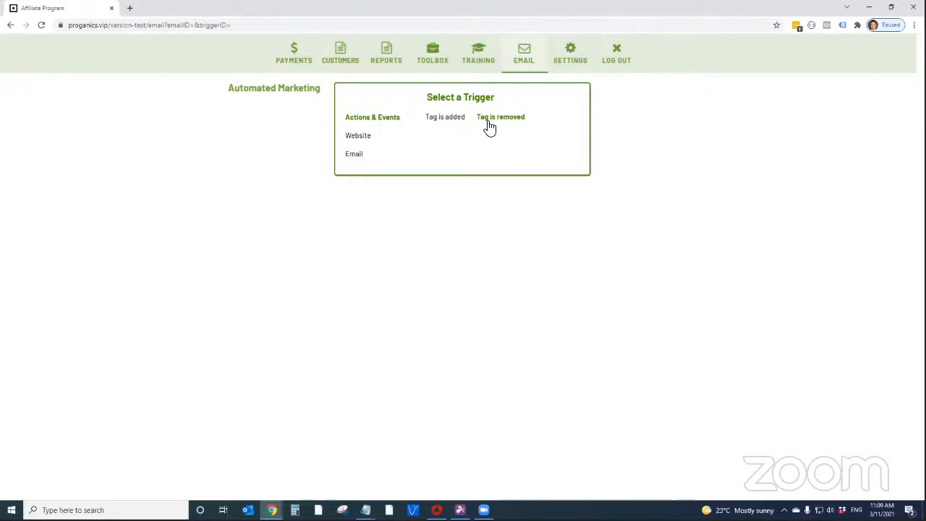
click(447, 122)
Set the trigger's tag to "test" and its frequency to Run Every Time
click(414, 197)
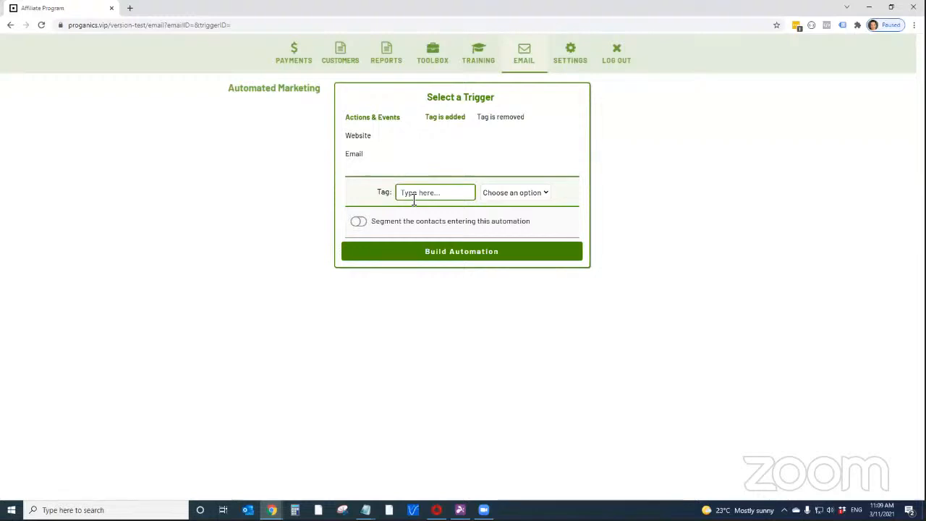
text(test)
click(504, 196)
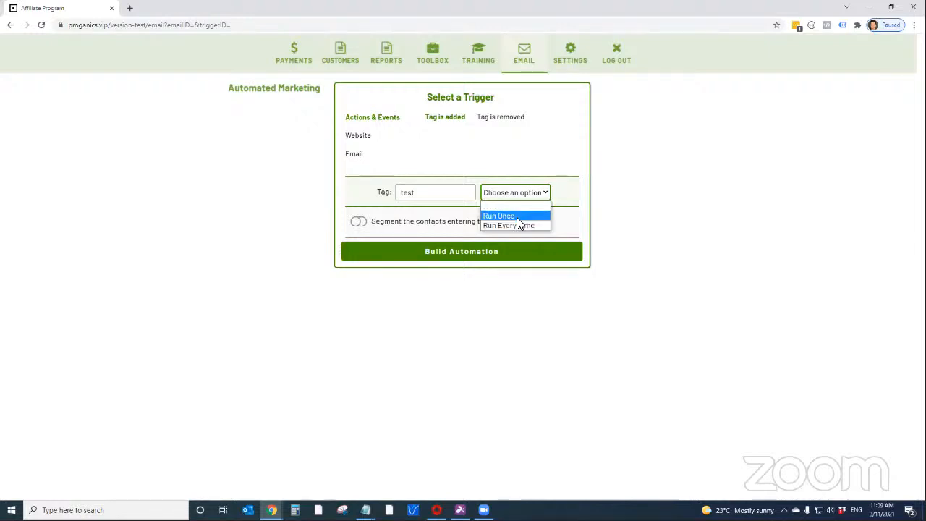
click(513, 224)
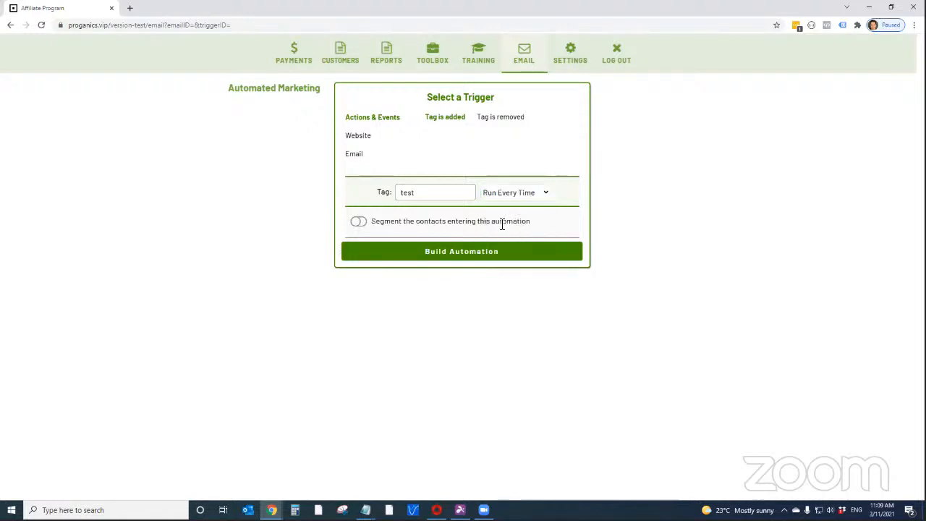
Enable contact segmentation and define the condition Contact Details, First Name, "is", entering a contact's first name
click(359, 224)
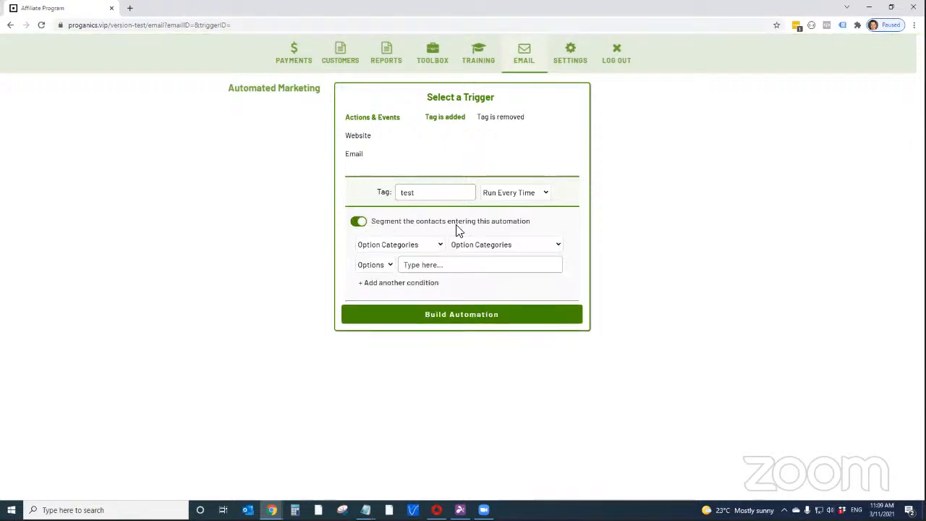
click(394, 245)
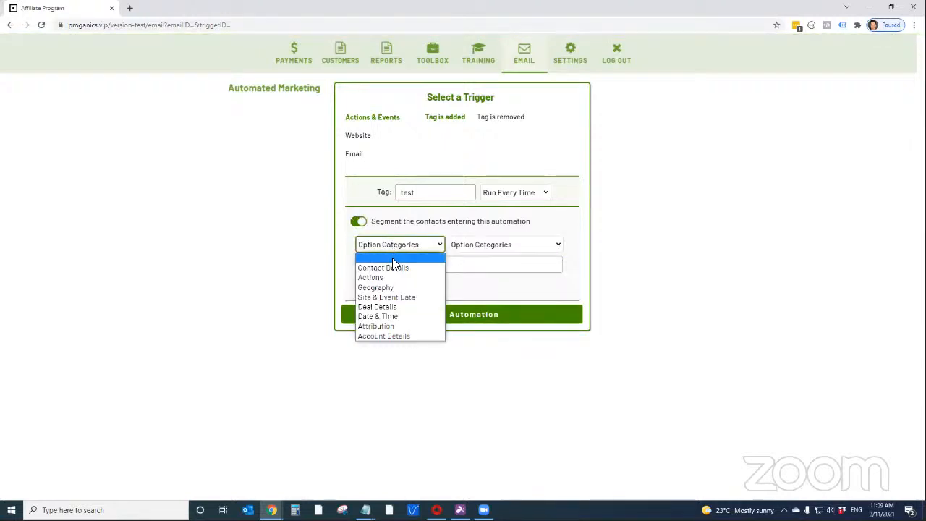
click(396, 267)
click(455, 246)
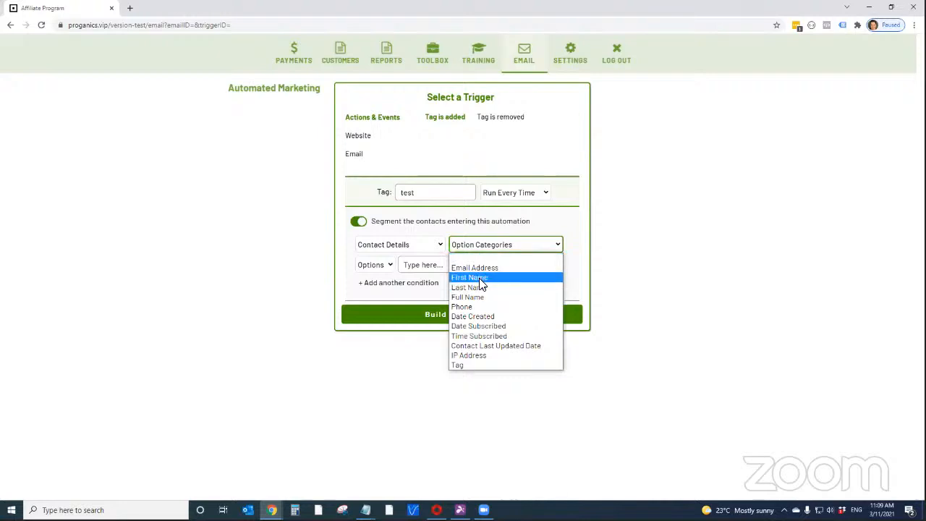
click(478, 276)
click(403, 246)
click(391, 264)
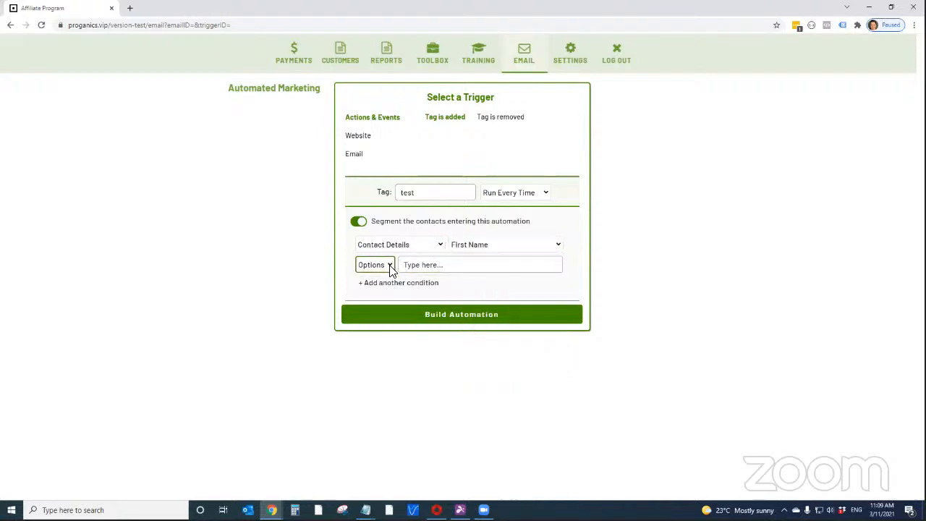
click(391, 286)
click(434, 265)
text(Rob)
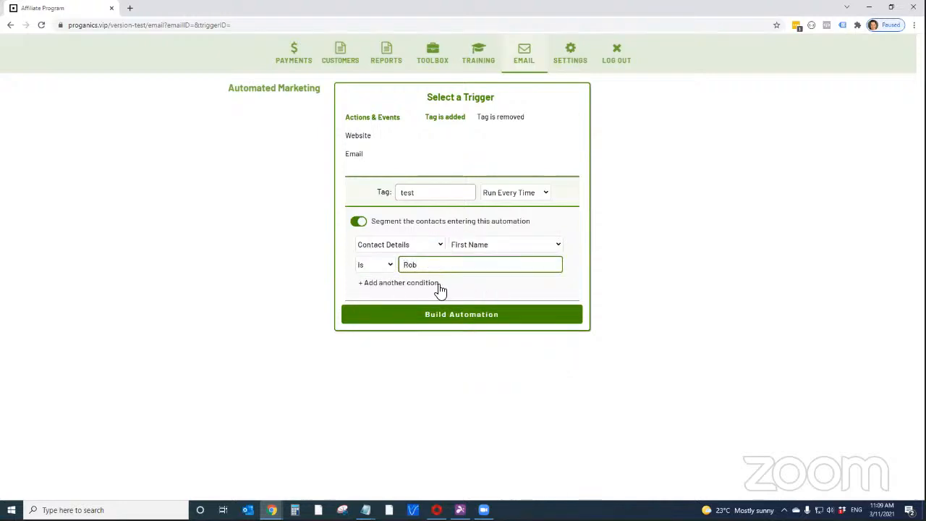
Add a second segmentation condition joined with "or" and set its category to Contact Details
click(419, 284)
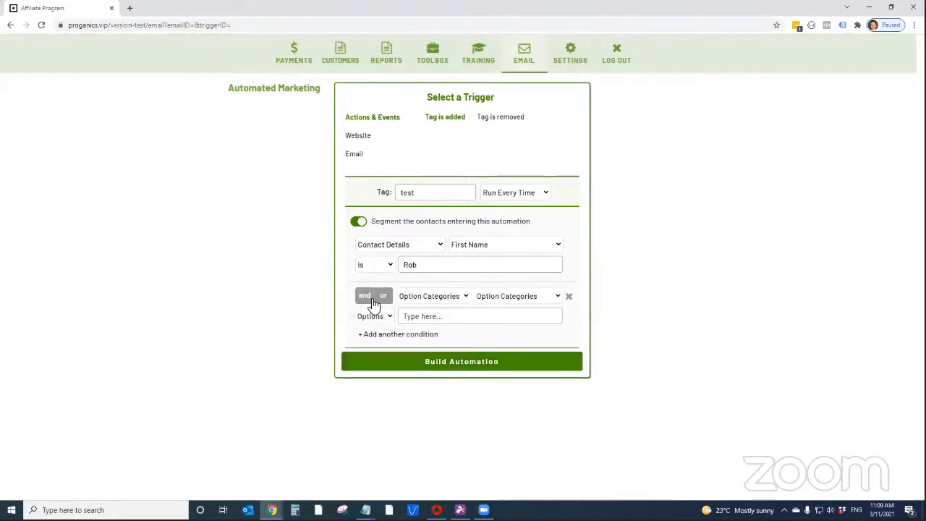
click(383, 297)
click(418, 303)
click(441, 330)
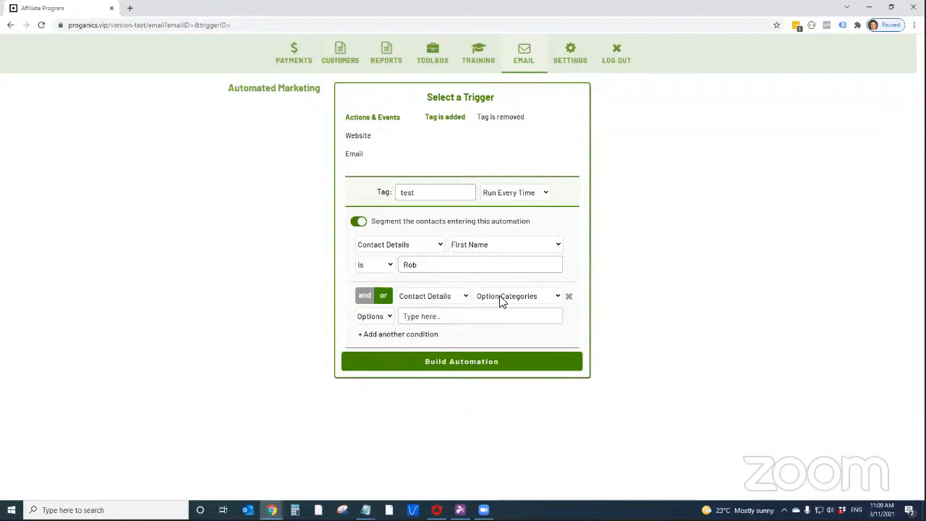
Complete the second condition as First Name "is" with another contact's first name, and build the automation
click(499, 298)
click(499, 319)
click(507, 297)
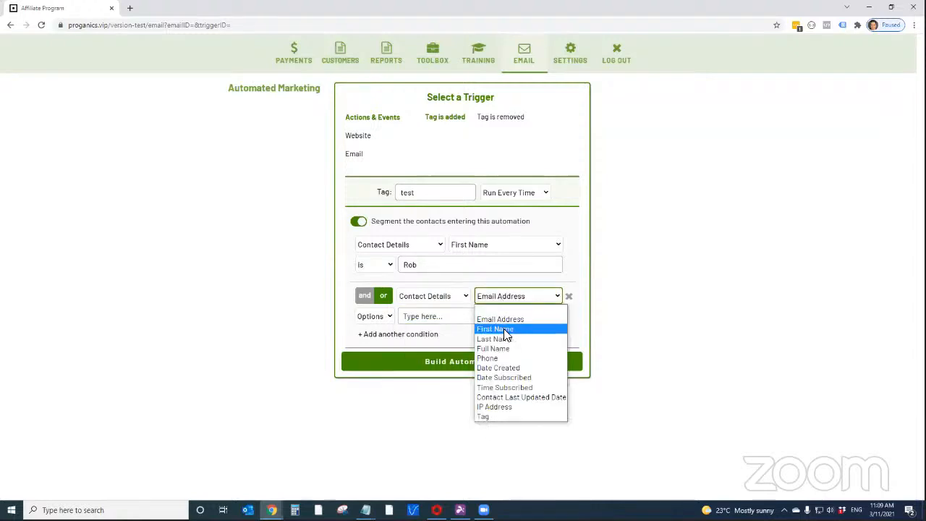
click(498, 329)
click(387, 316)
click(384, 339)
click(433, 316)
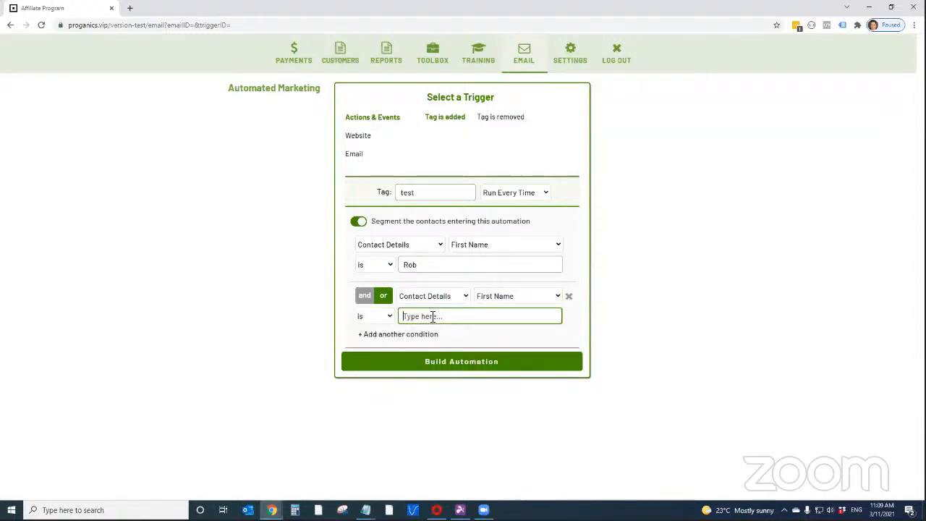
text(Bailey)
click(476, 368)
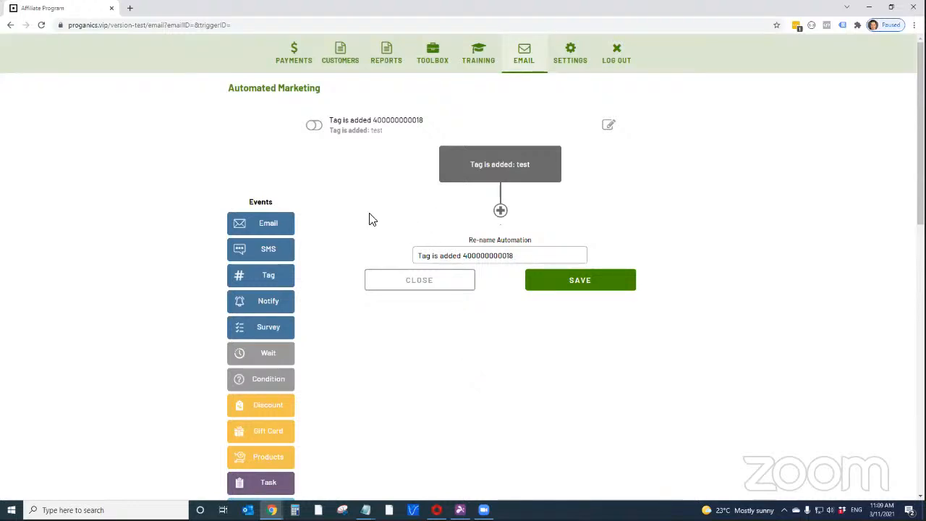
Add Email, SMS and Tag events to the workflow in that order, each beneath the previous one
drag(266, 223, 507, 225)
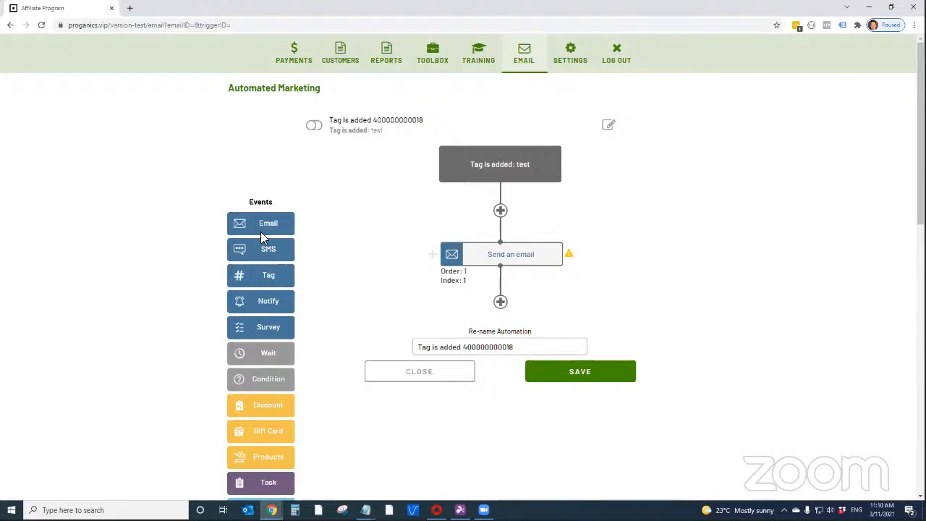
drag(260, 239, 492, 311)
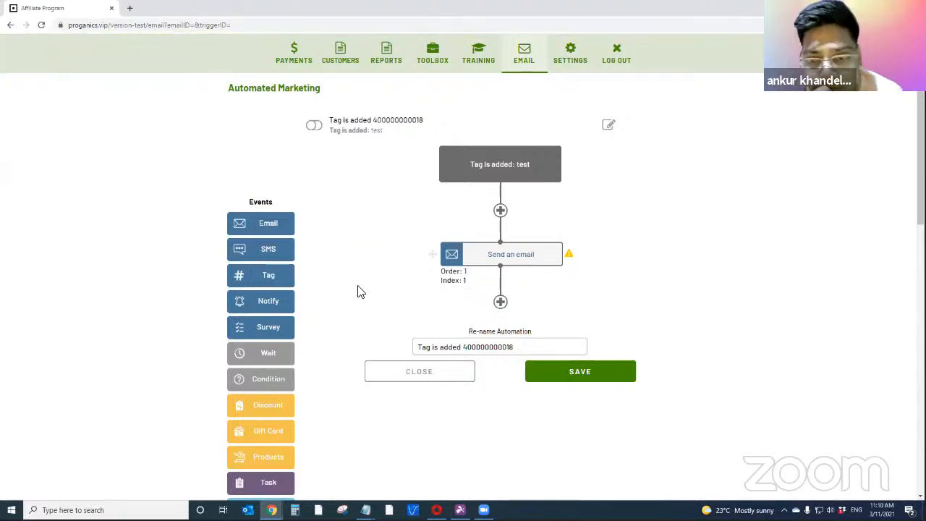
drag(257, 285, 501, 392)
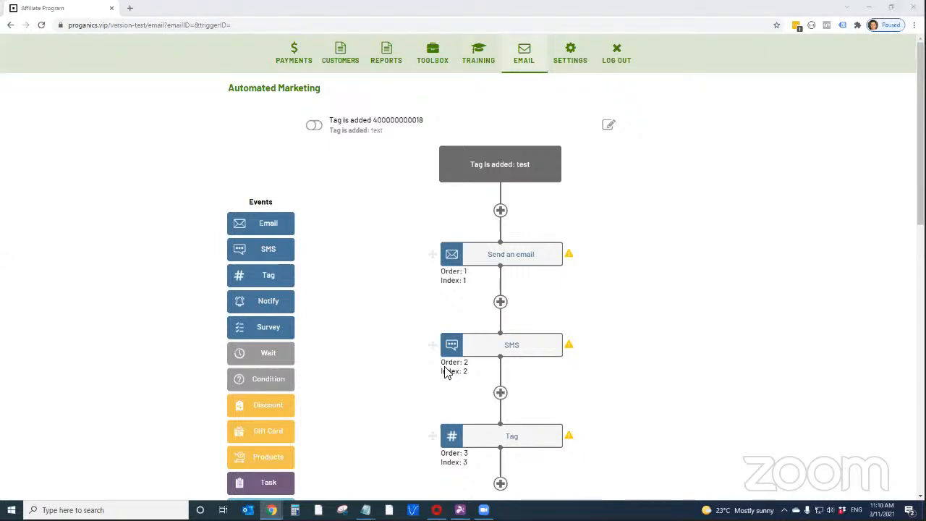
Switch back to the Bubble database and open the All automation-events view to examine the new event records
drag(341, 25, 366, 16)
double_click(366, 16)
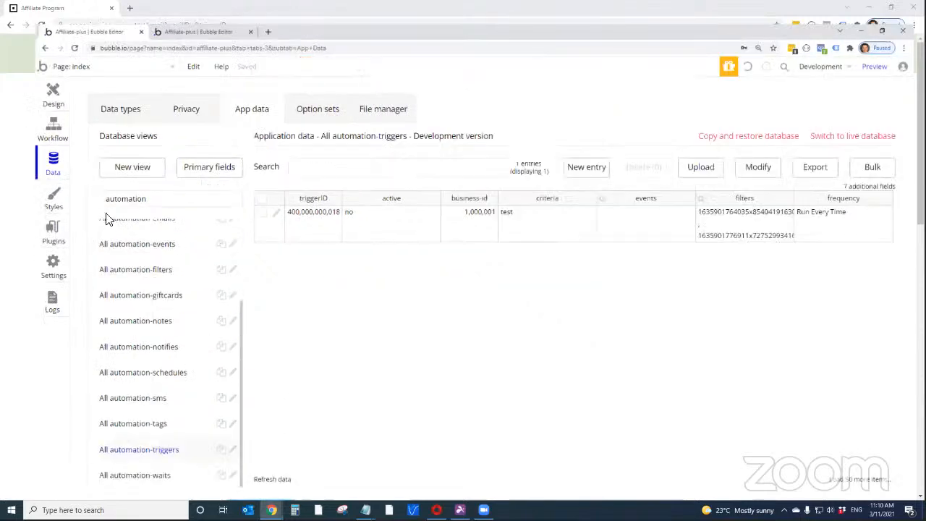
double_click(132, 184)
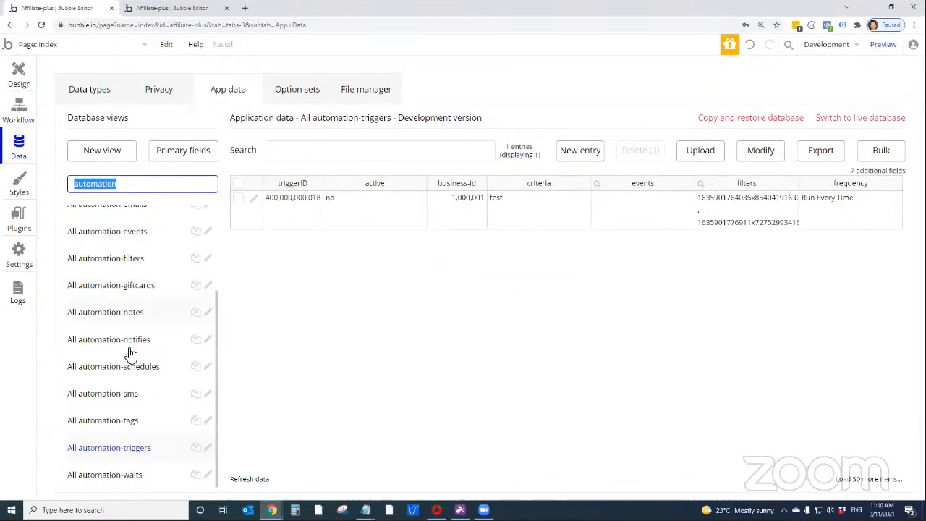
scroll(124, 391, up, 3)
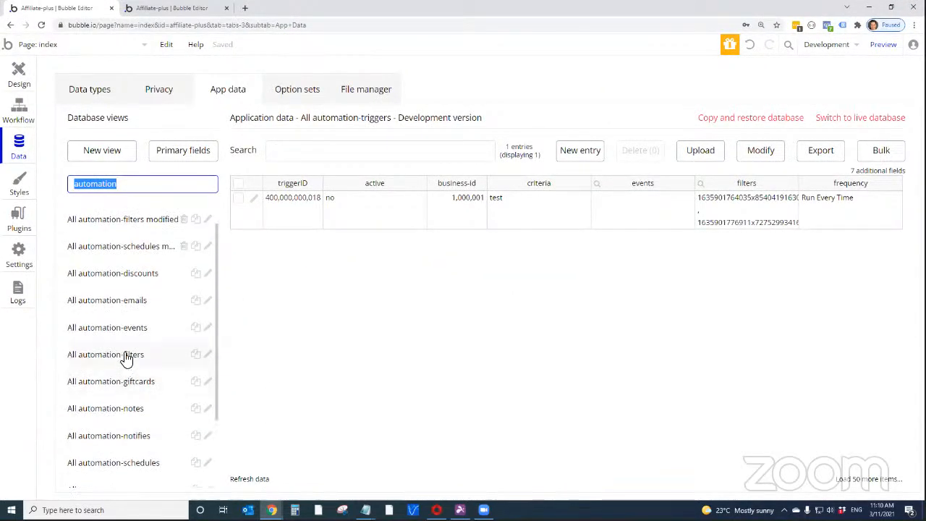
click(127, 335)
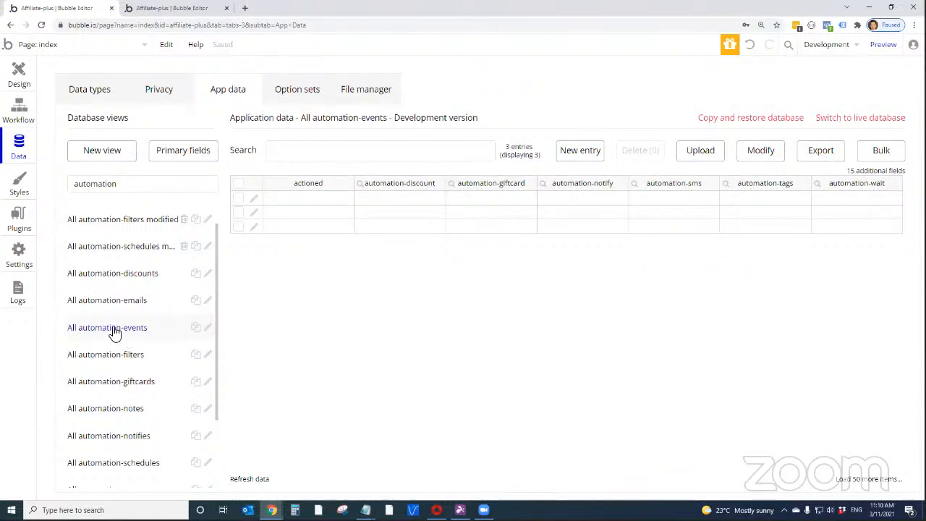
Refresh the event records and open the refreshed All automation-events modified view
click(254, 480)
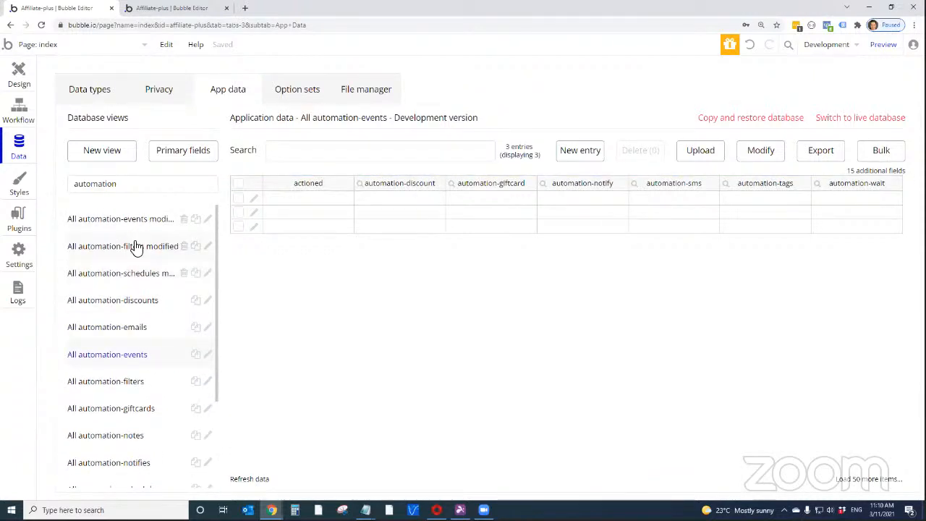
click(135, 220)
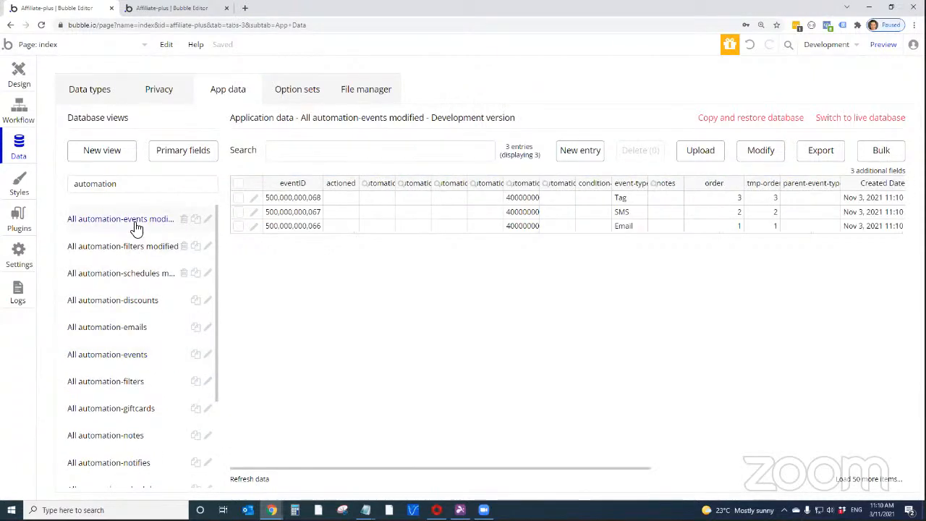
click(256, 480)
Compare the order and tmp-order values across the Email, SMS and Tag event records
click(727, 226)
click(727, 199)
drag(767, 227, 768, 205)
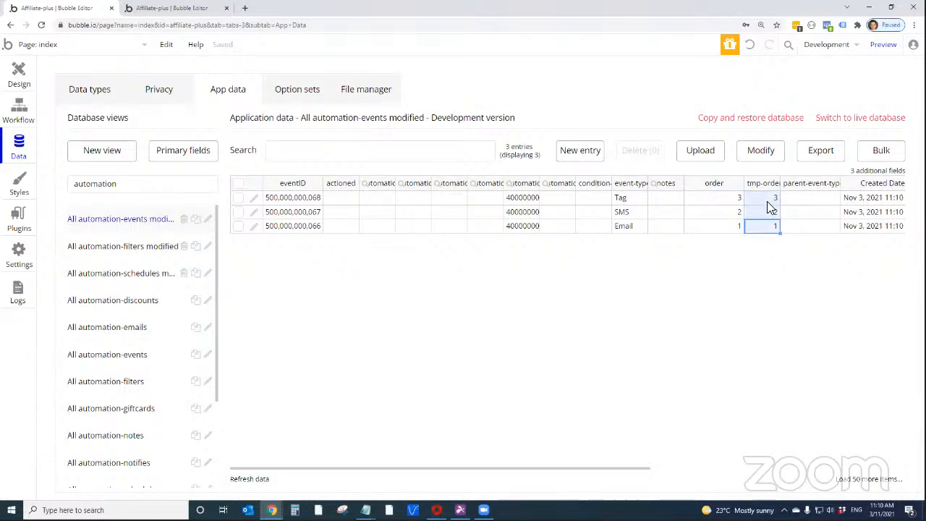
click(764, 244)
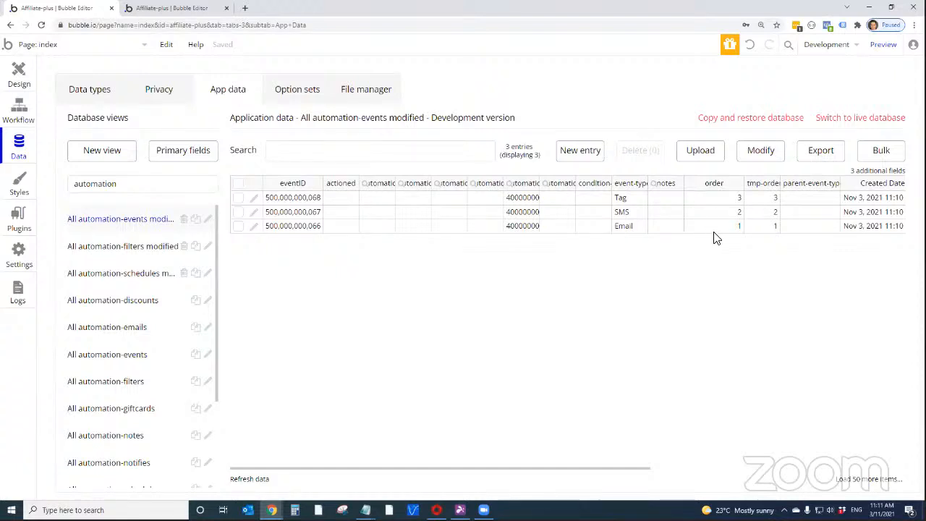
drag(716, 229, 717, 202)
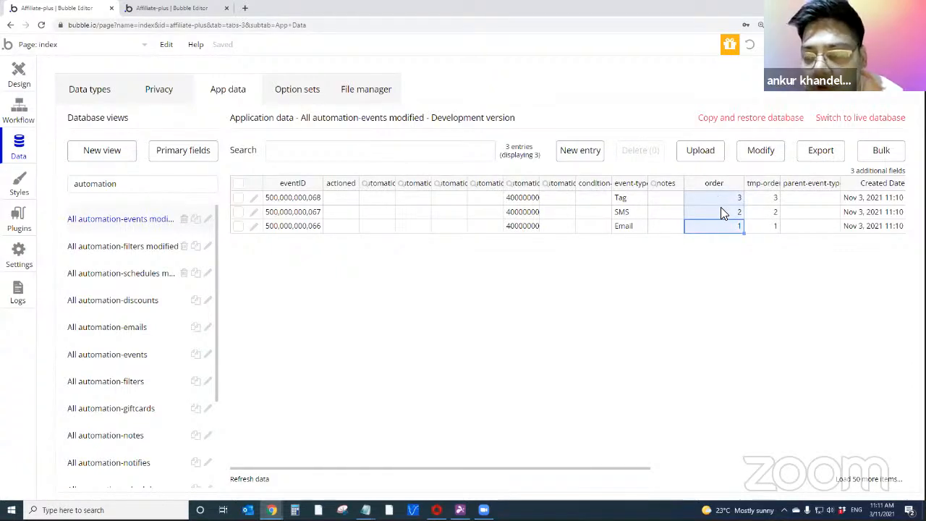
click(721, 209)
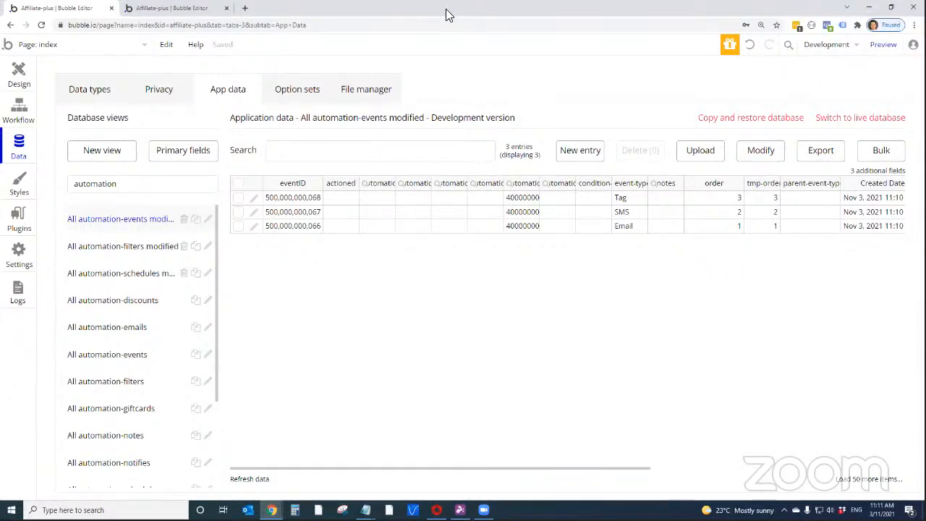
Switch to the workflow builder and add another Email event beneath the Tag event
key(alt+Tab)
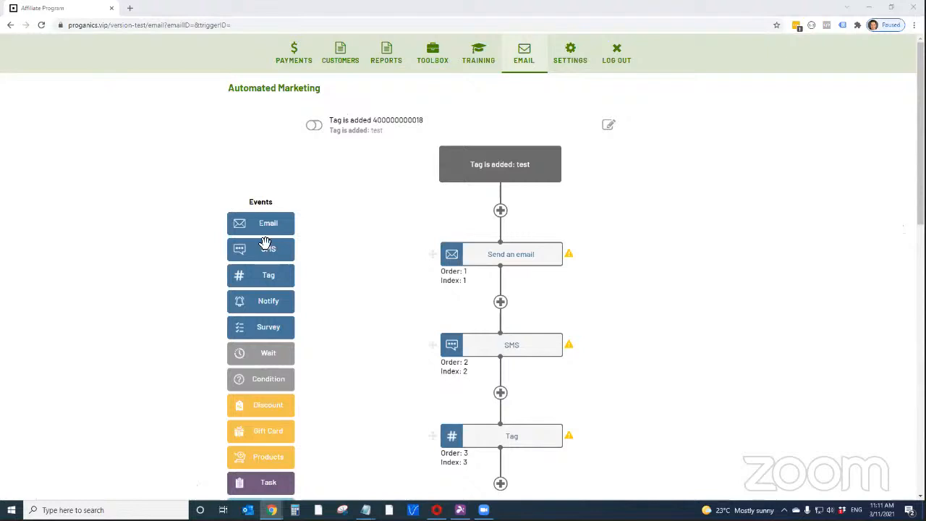
drag(264, 223, 517, 309)
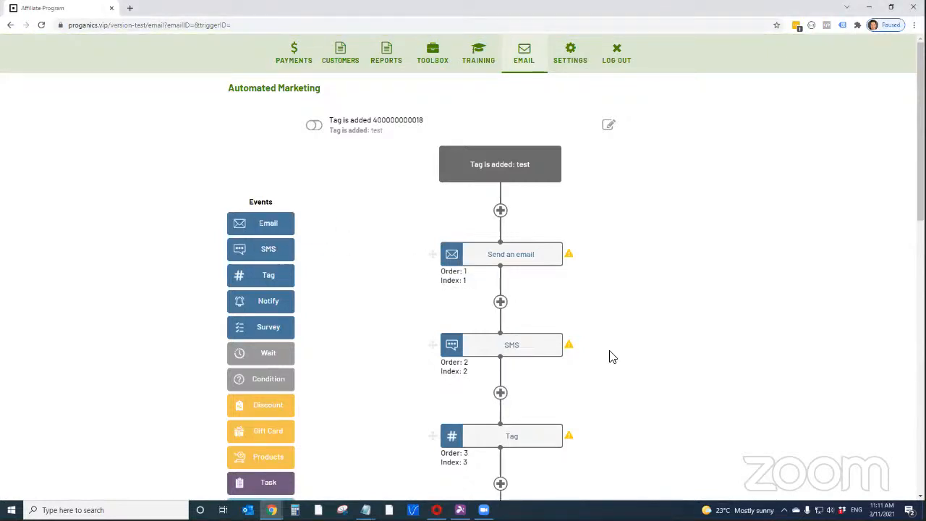
scroll(610, 355, down, 3)
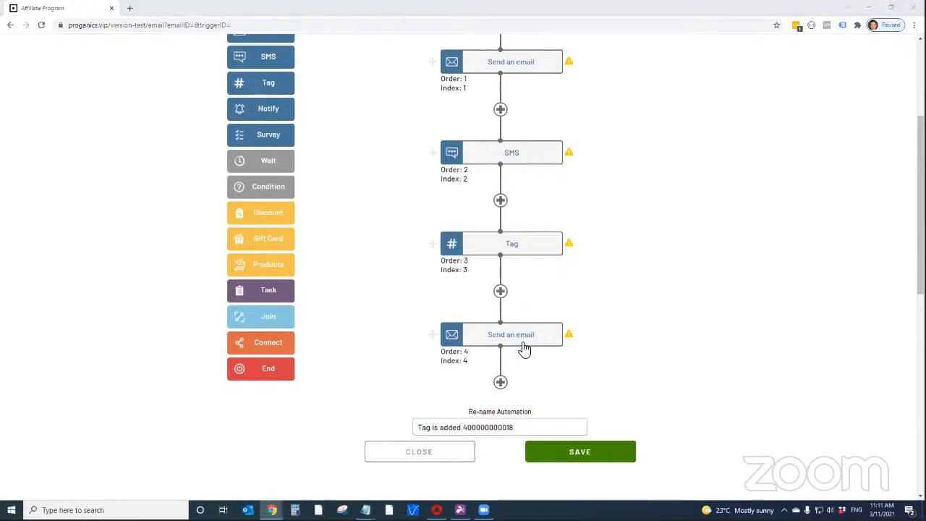
Return to the Bubble database at full window size and refresh the event records to examine the added Email event
key(alt+Tab)
scroll(320, 420, down, 3)
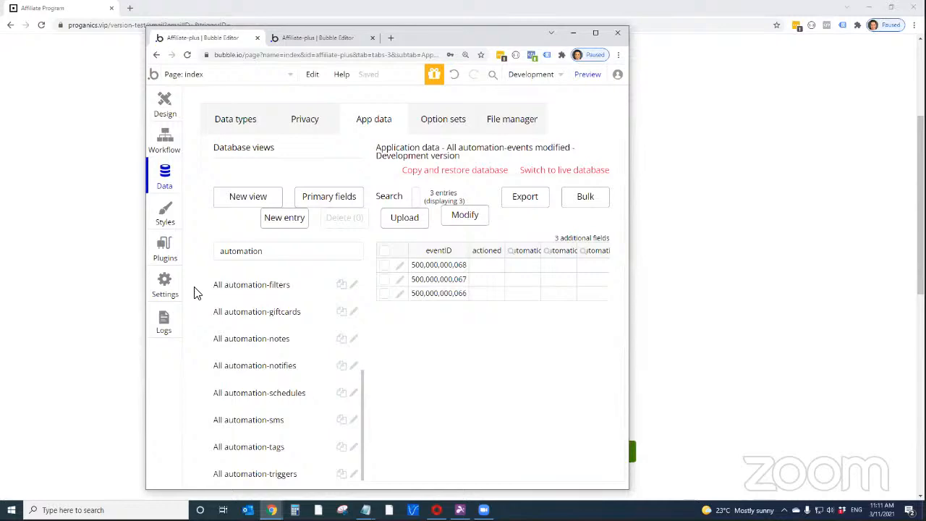
scroll(235, 292, up, 2)
double_click(450, 35)
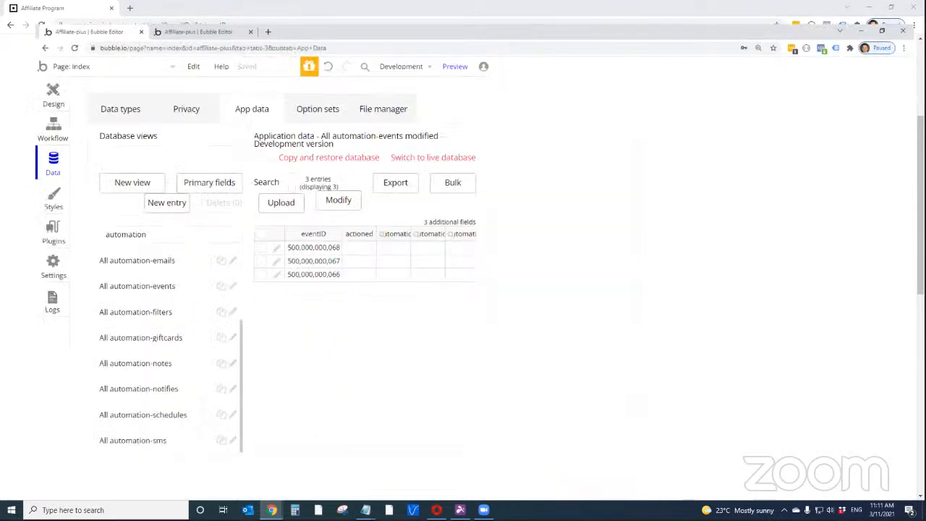
click(267, 483)
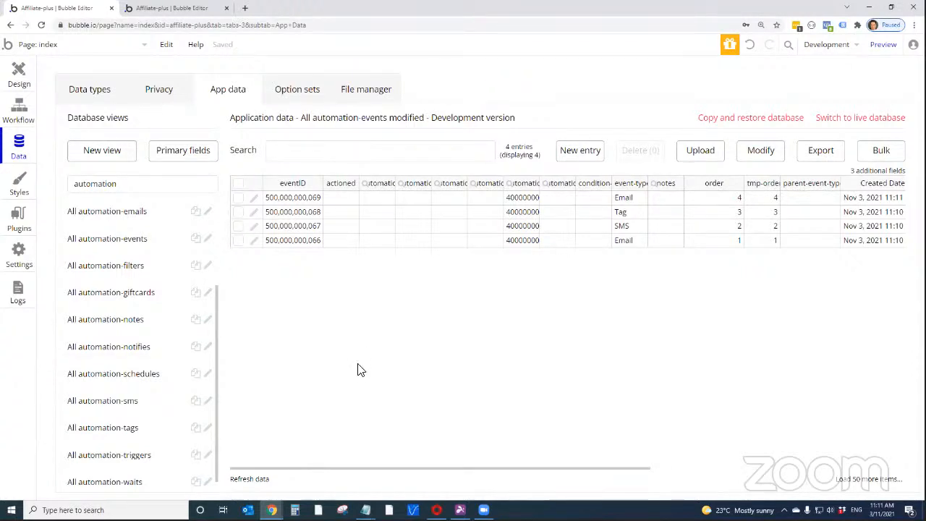
Switch to the workflow builder and delete the Tag event between the SMS and the last Email event
key(alt+Tab)
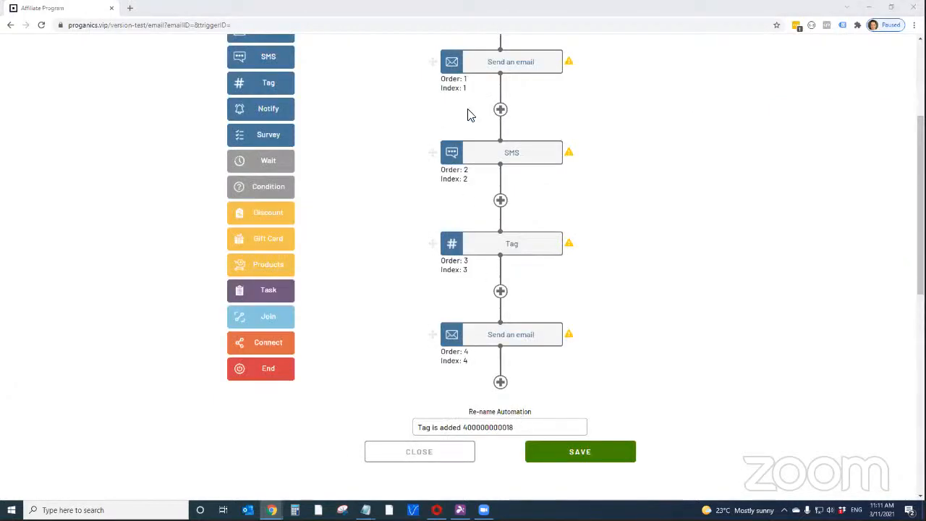
mouse_move(527, 162)
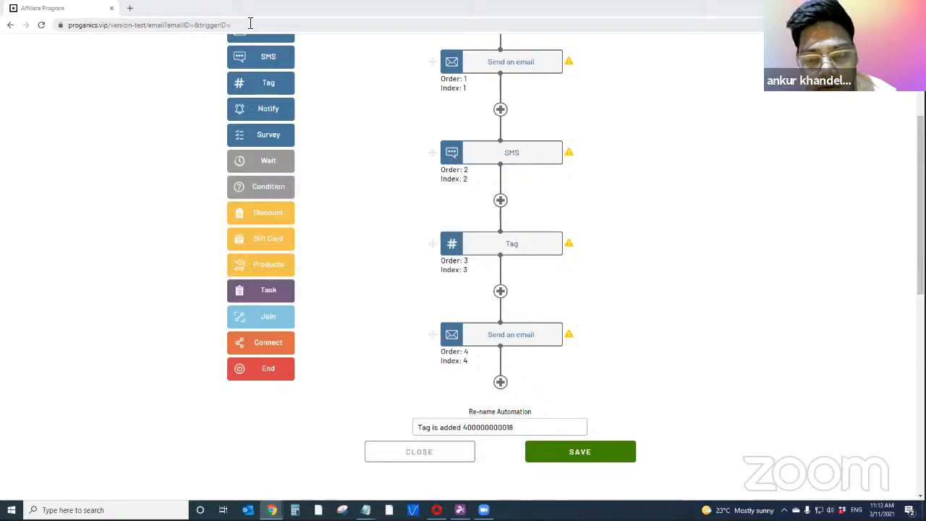
mouse_move(539, 232)
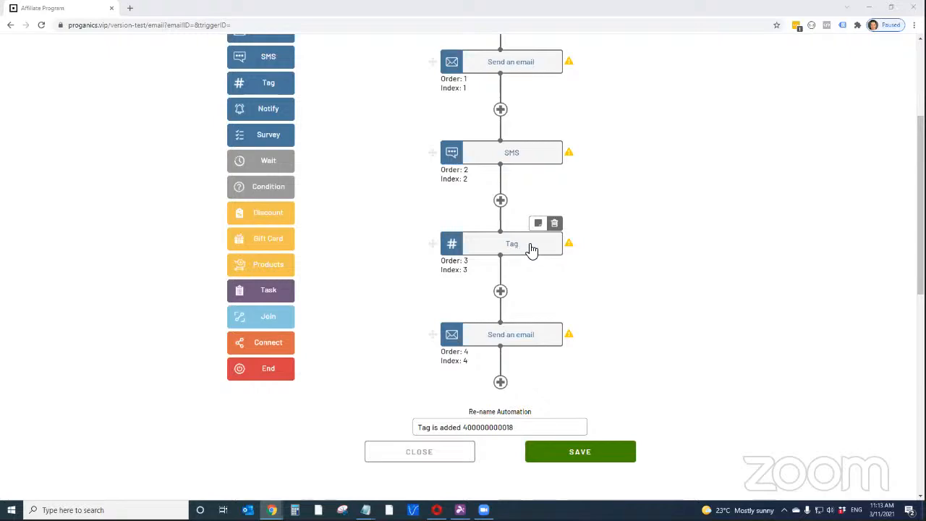
click(555, 225)
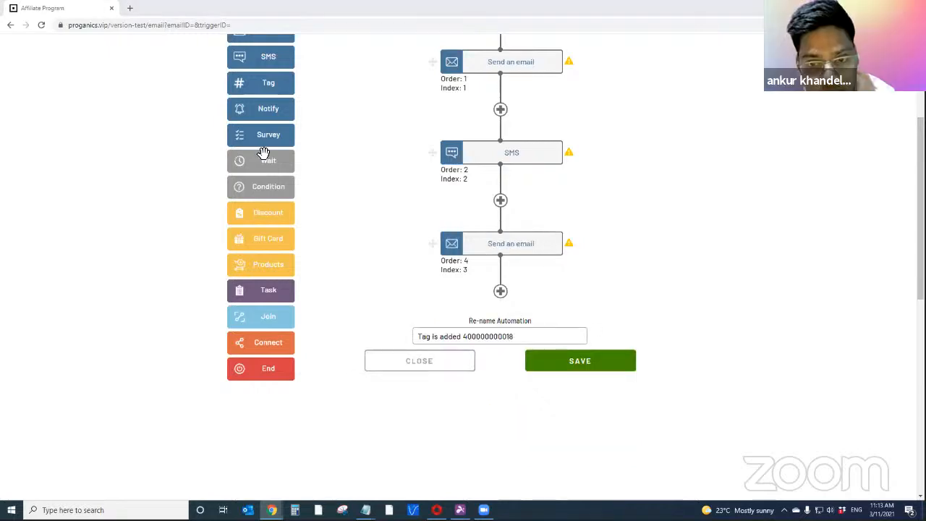
Switch to the Bubble database and refresh the event records to check the order values after the Tag deletion
key(alt+Tab)
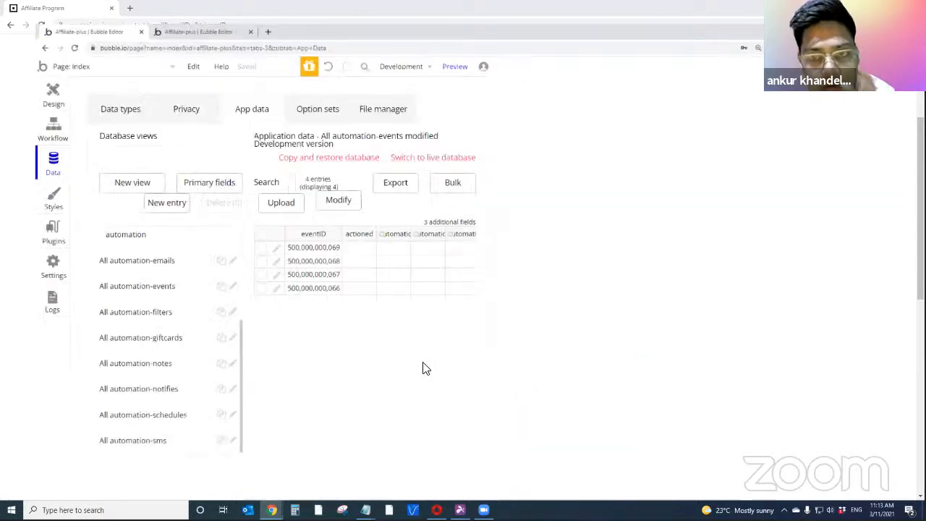
click(253, 480)
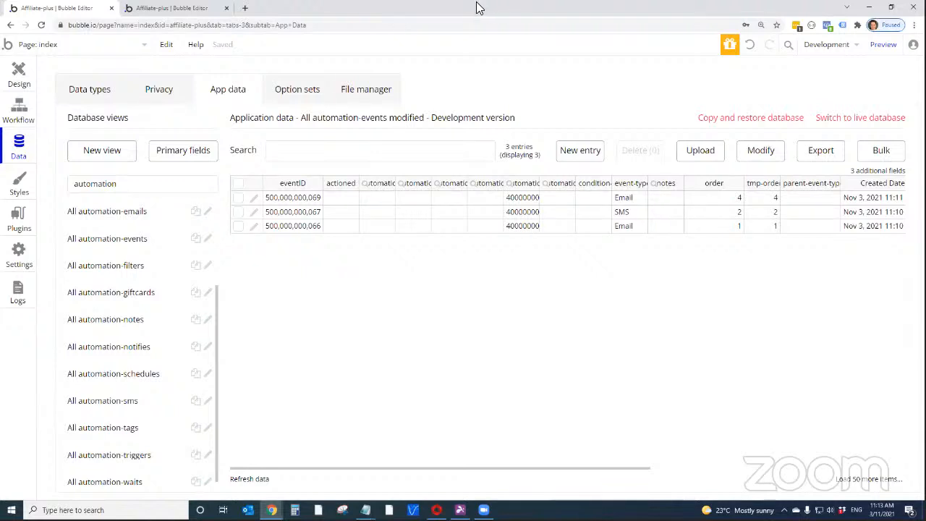
Return to the workflow builder and try to move the last Email event between the first Email and the SMS event
drag(479, 8, 477, 0)
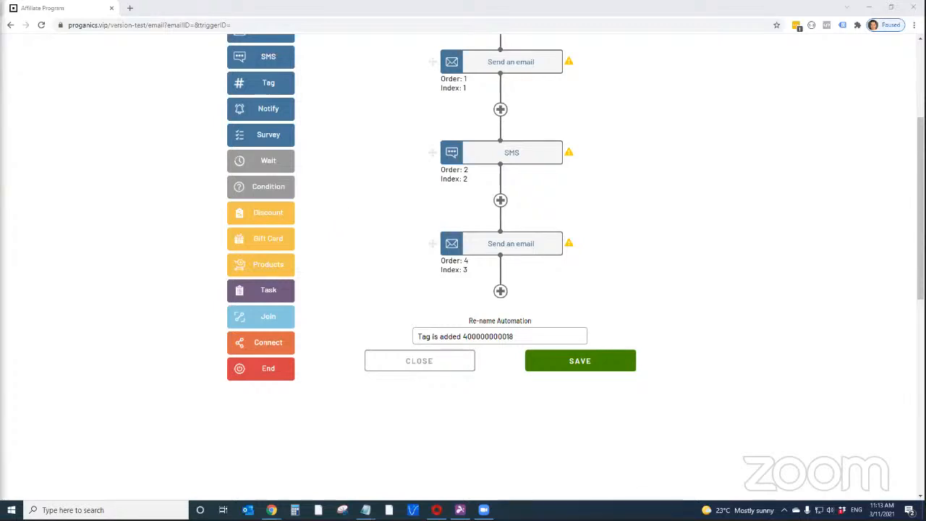
key(super+d)
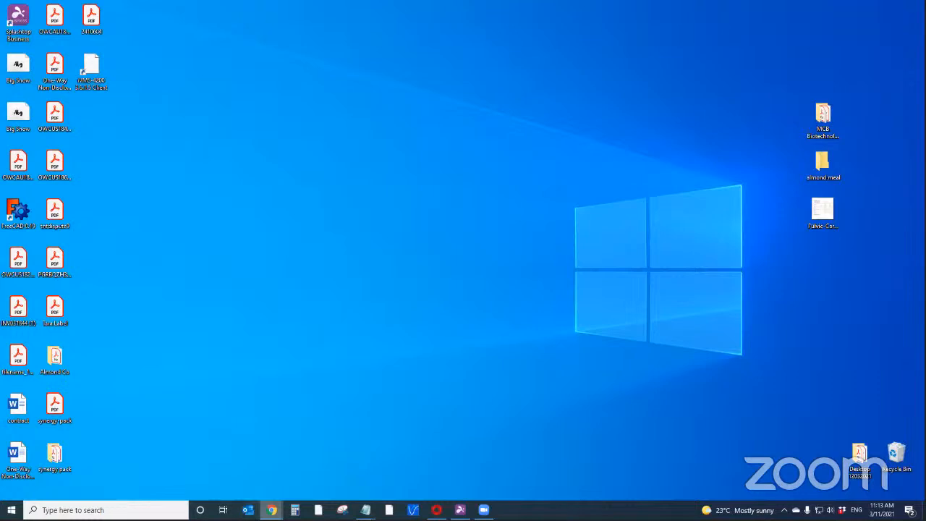
mouse_move(271, 510)
click(429, 469)
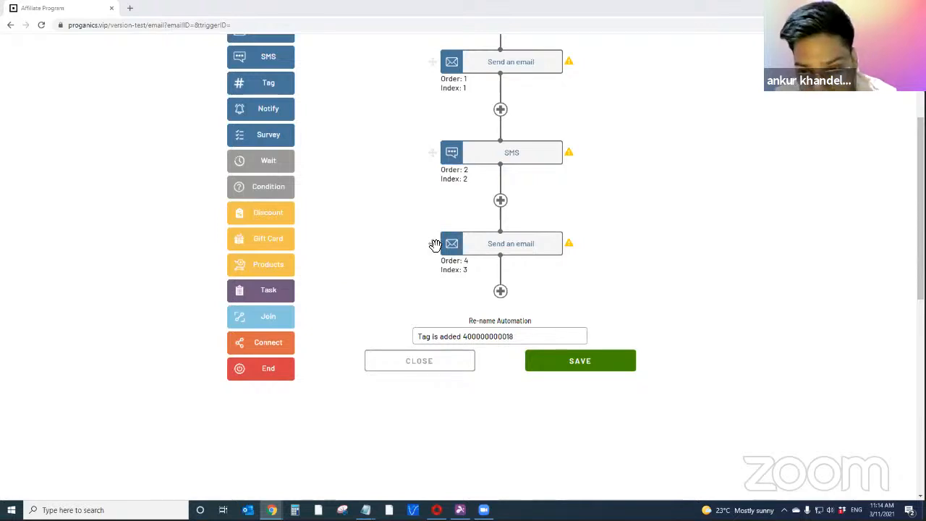
drag(434, 244, 432, 109)
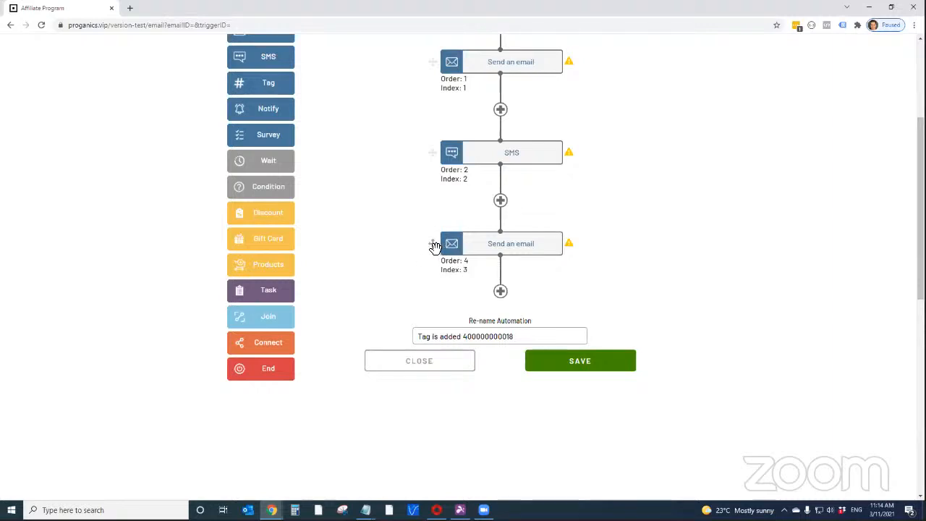
click(547, 362)
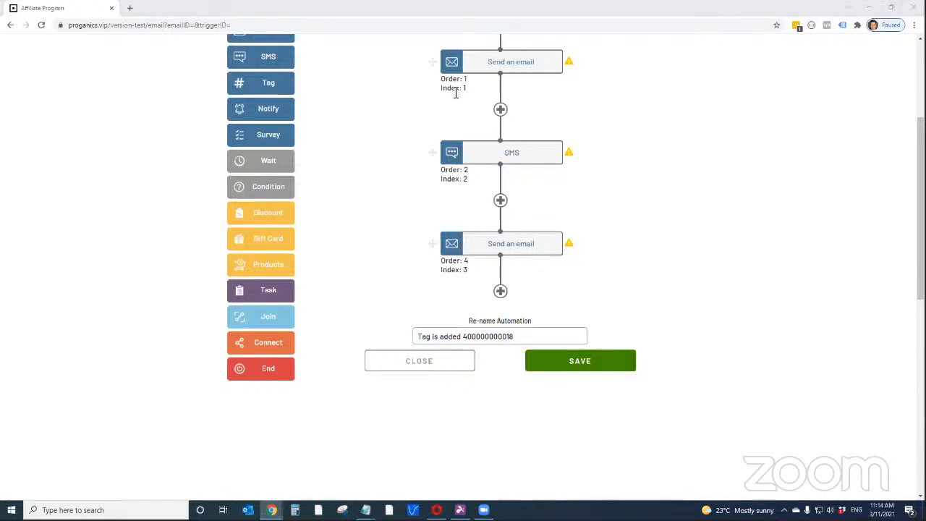
Switch to the Bubble editor and open the email page for editing in the second editor tab
key(alt+Tab)
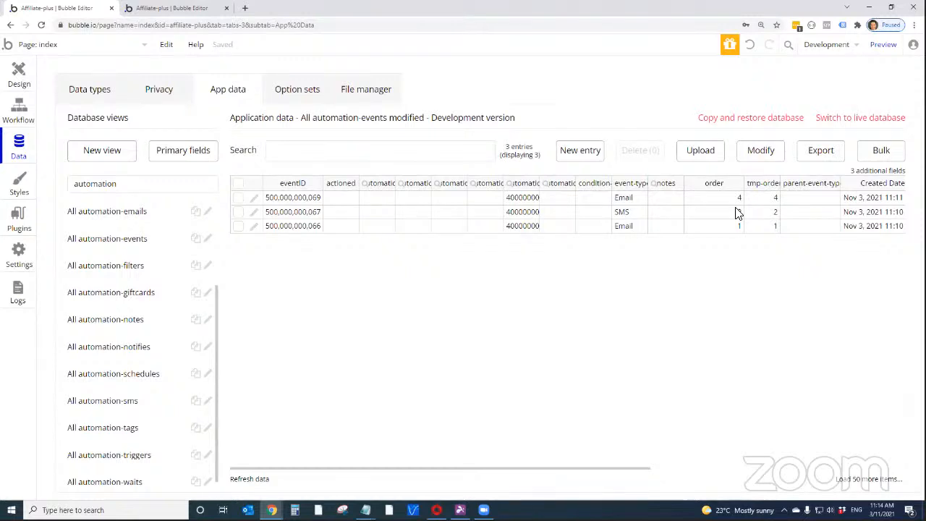
click(19, 112)
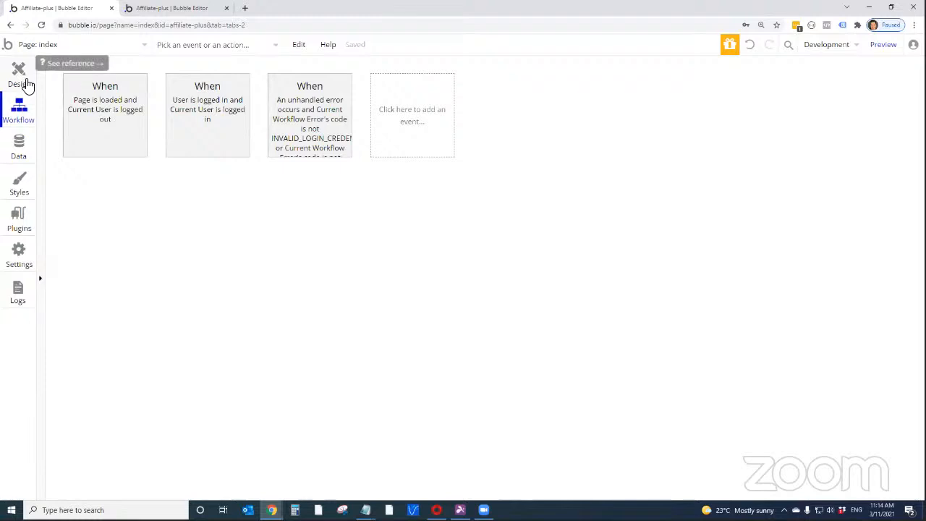
click(26, 85)
click(25, 109)
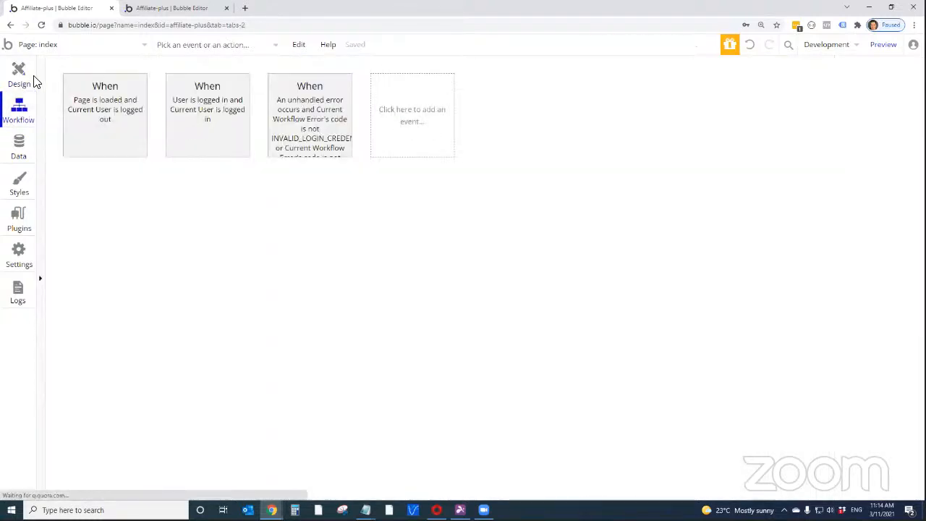
click(142, 12)
click(16, 112)
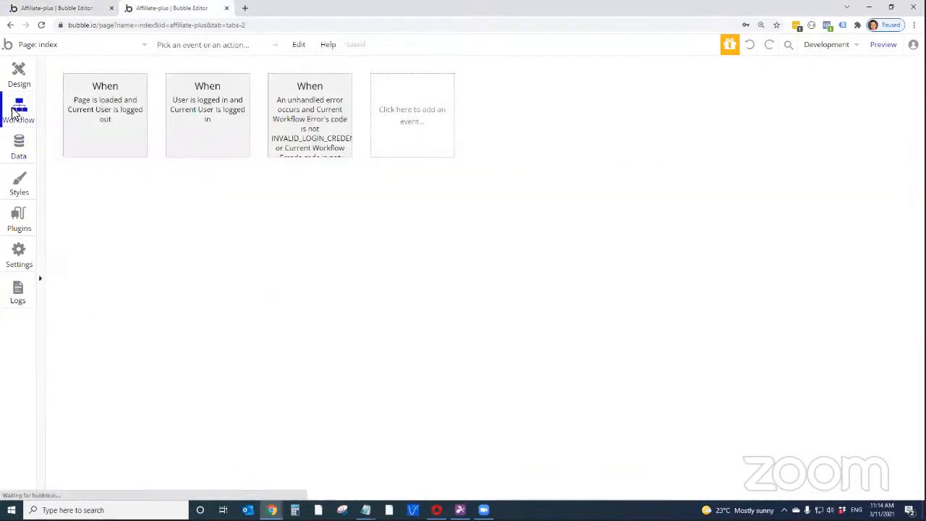
click(18, 71)
click(43, 44)
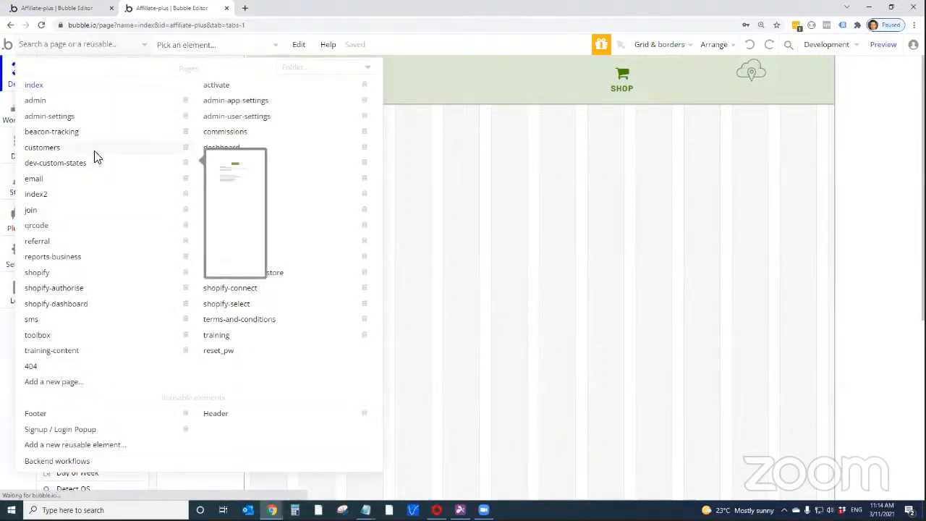
click(91, 180)
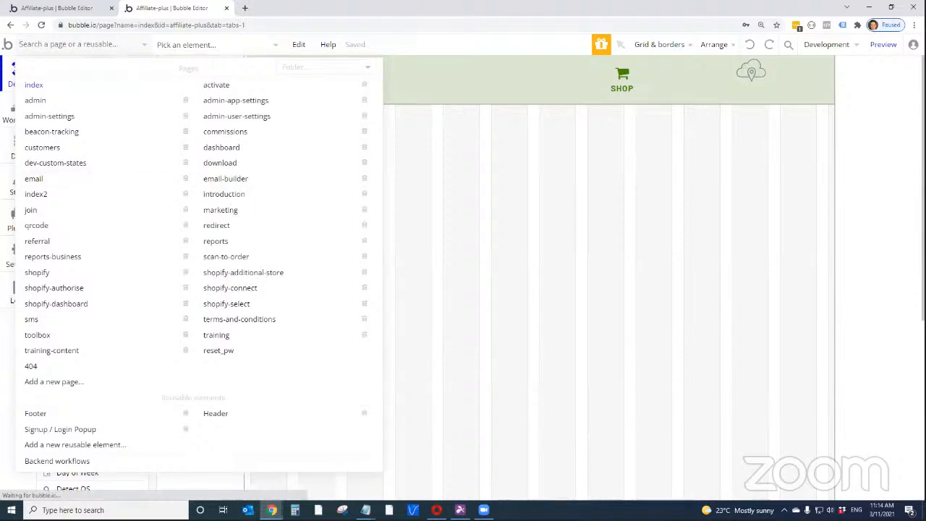
click(869, 8)
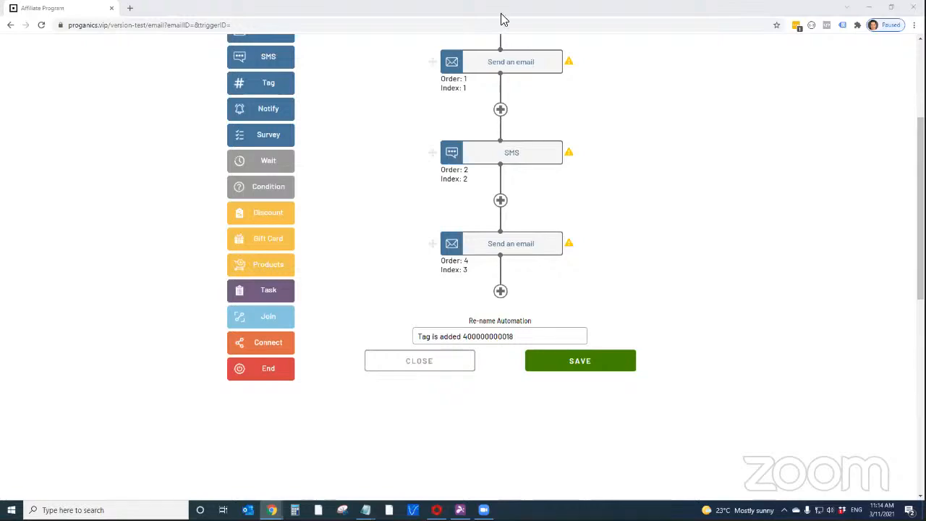
drag(502, 19, 548, 5)
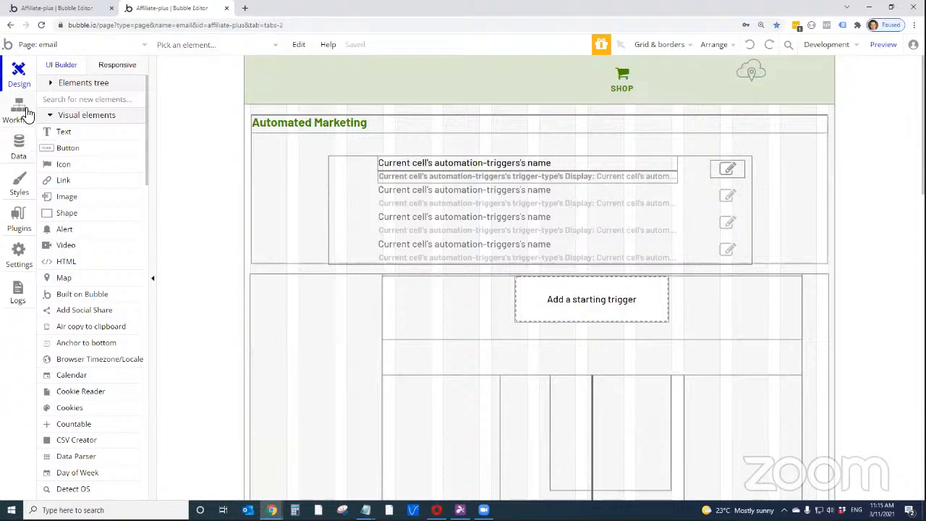
Show the email page's workflows in the automation folder and open the Button SAVE workflow event to examine its actions
click(25, 113)
click(26, 87)
click(24, 113)
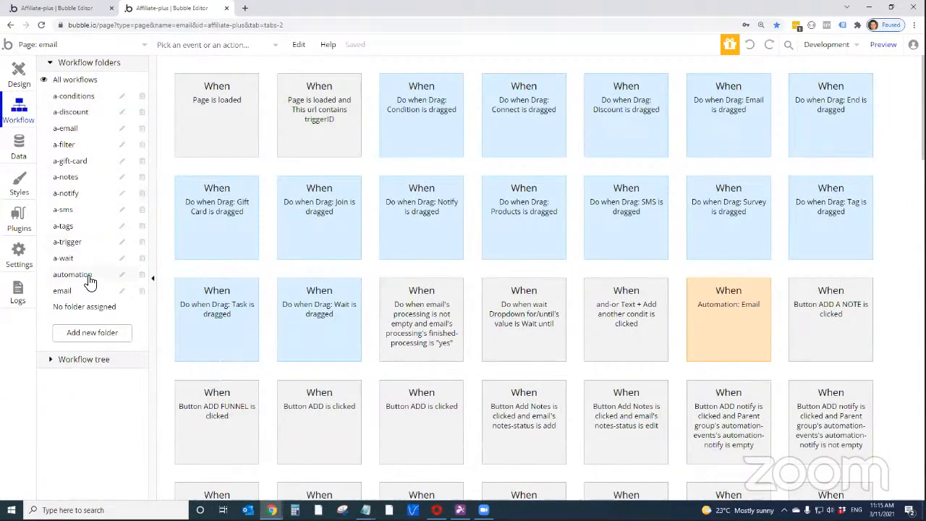
click(90, 281)
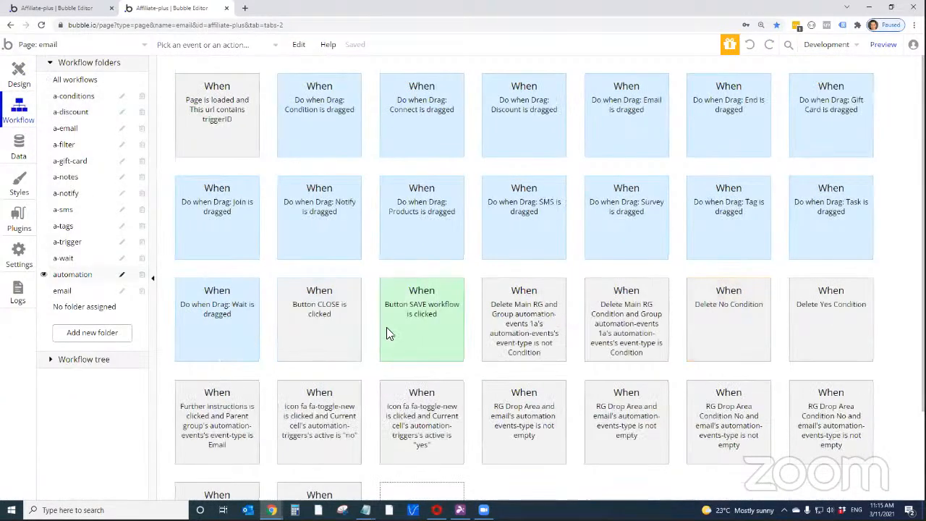
click(424, 323)
scroll(499, 362, down, 2)
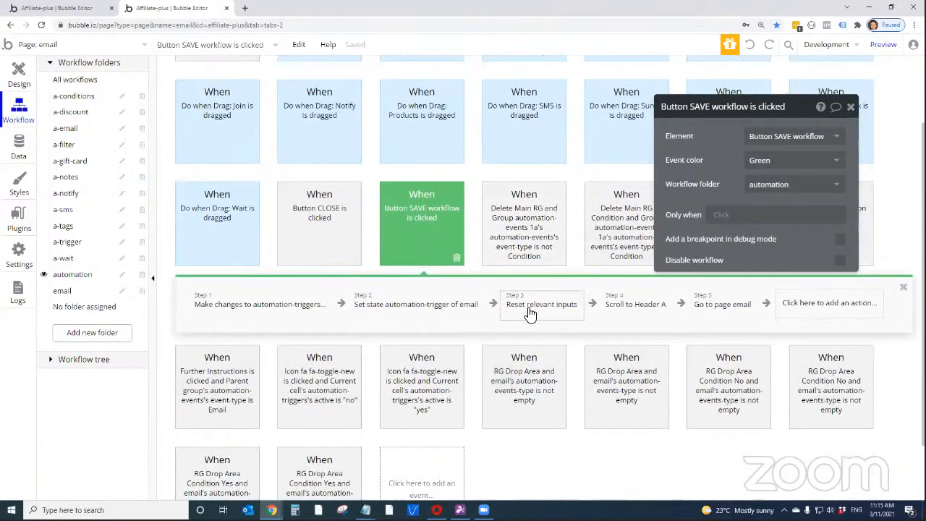
Insert a Make changes to a list of things action right after the first action of the Button SAVE workflow
click(242, 305)
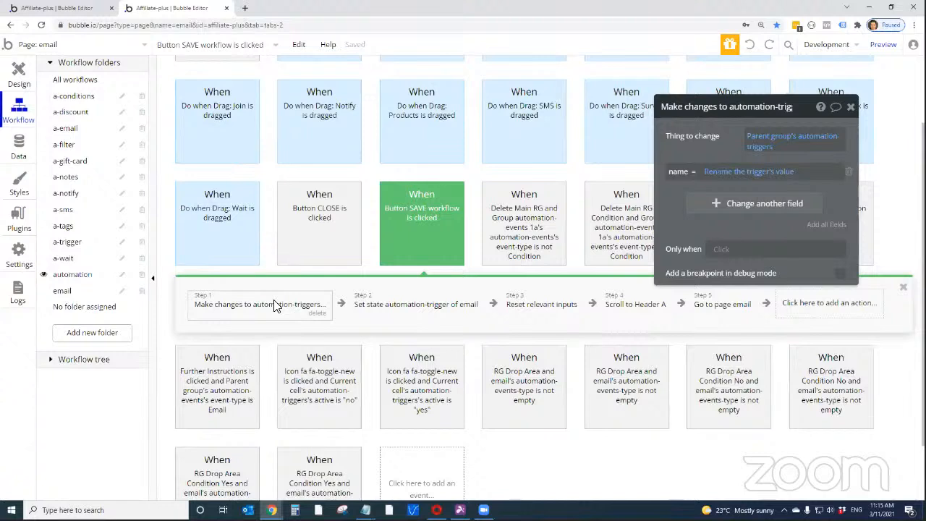
click(345, 306)
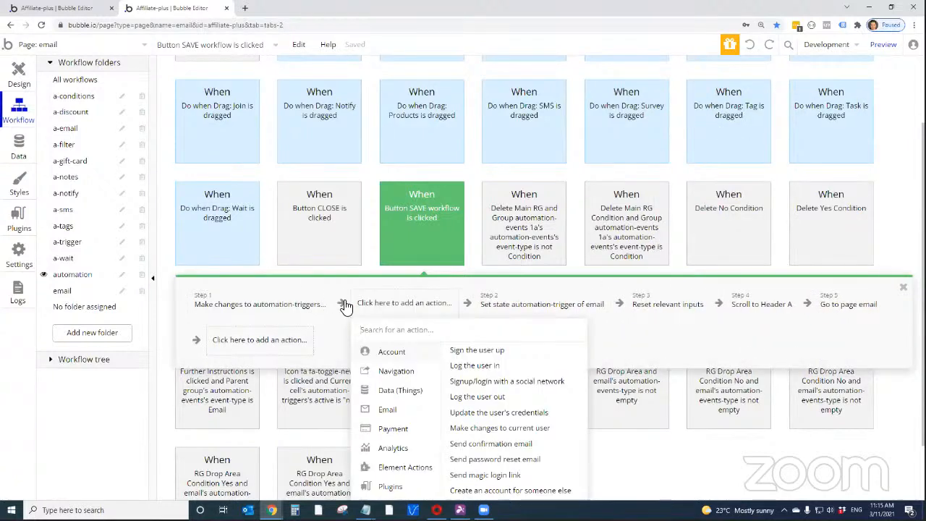
text(make)
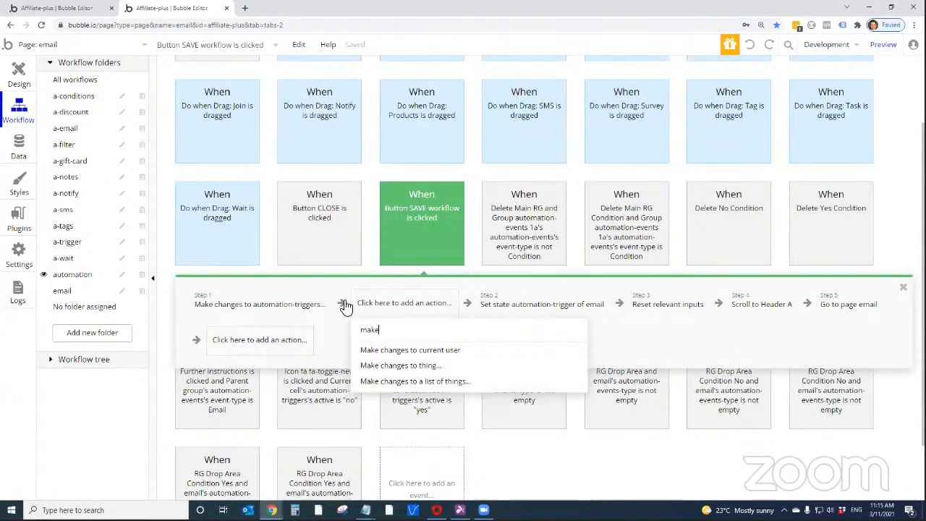
click(391, 381)
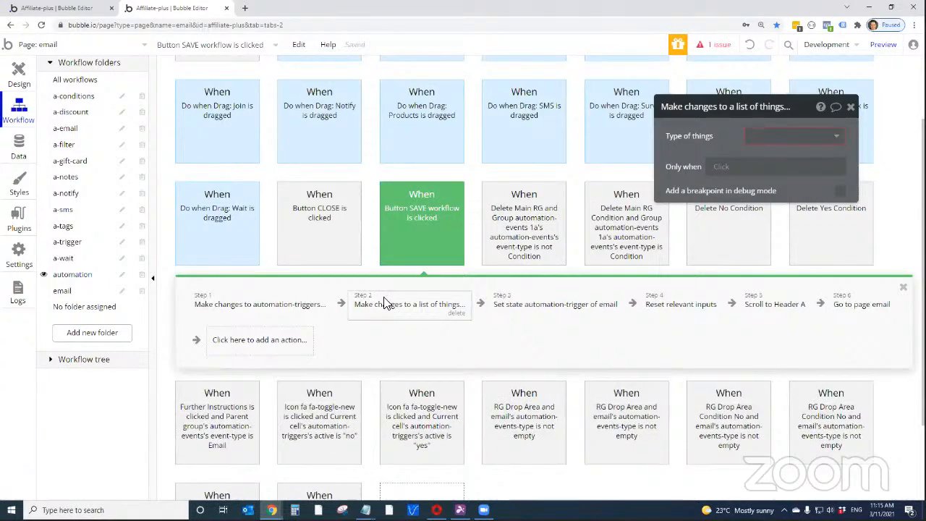
Set the new action's type to automation-events and its list to change to RG RepeatingGroup automation-events's List of automation-eventses
click(769, 142)
text(r)
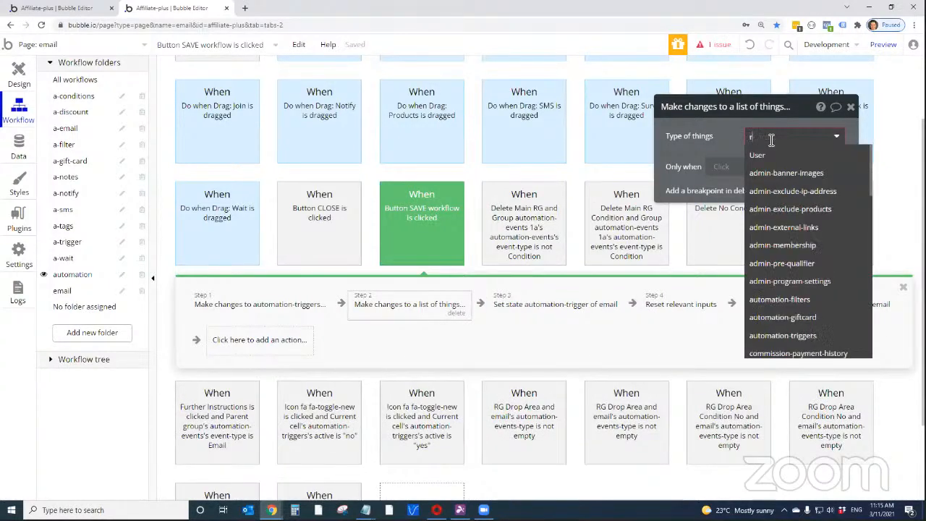
key(BackSpace)
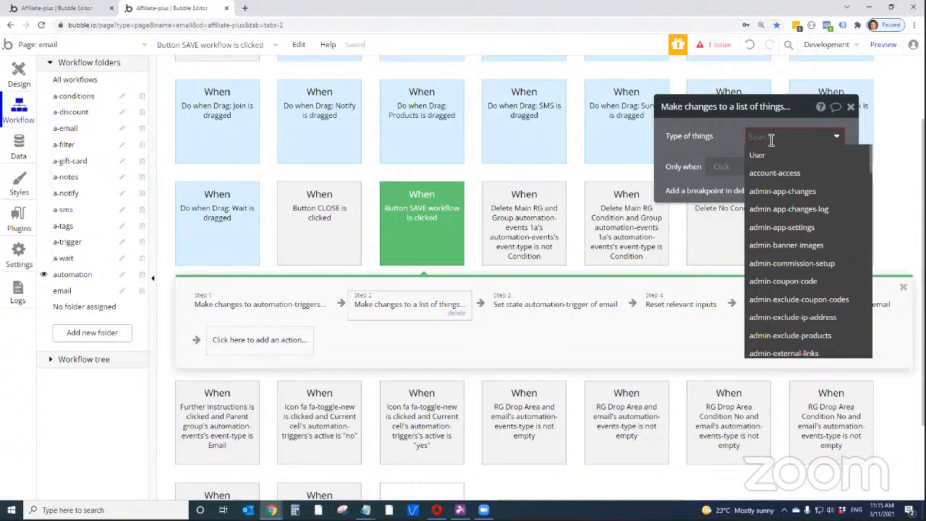
text(automation)
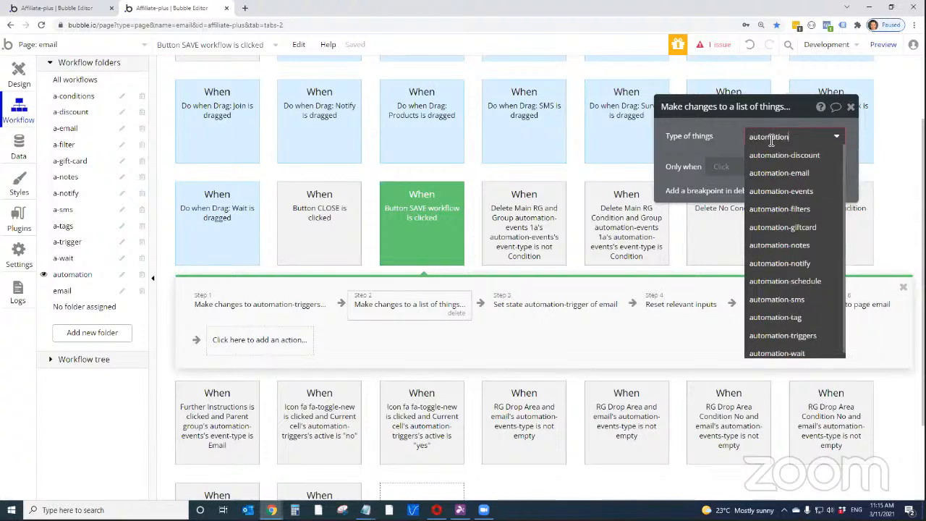
click(789, 190)
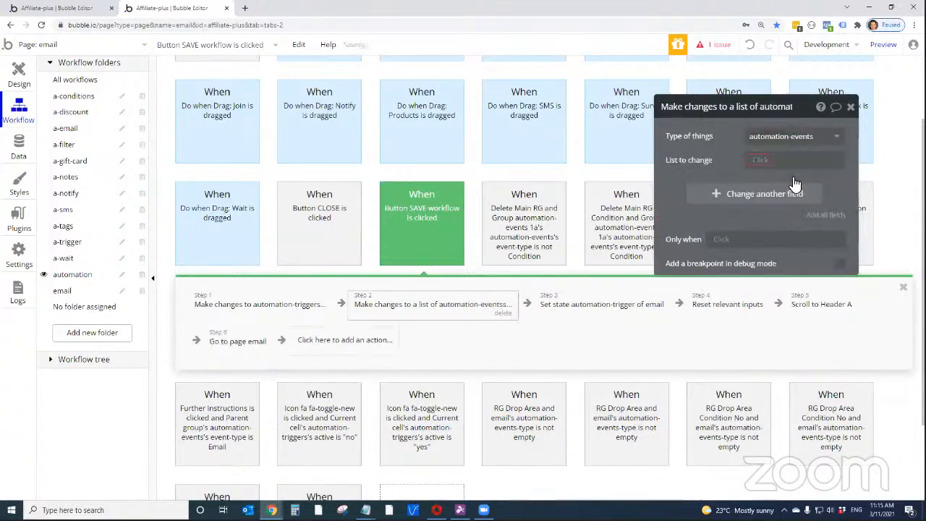
click(762, 159)
text(RG)
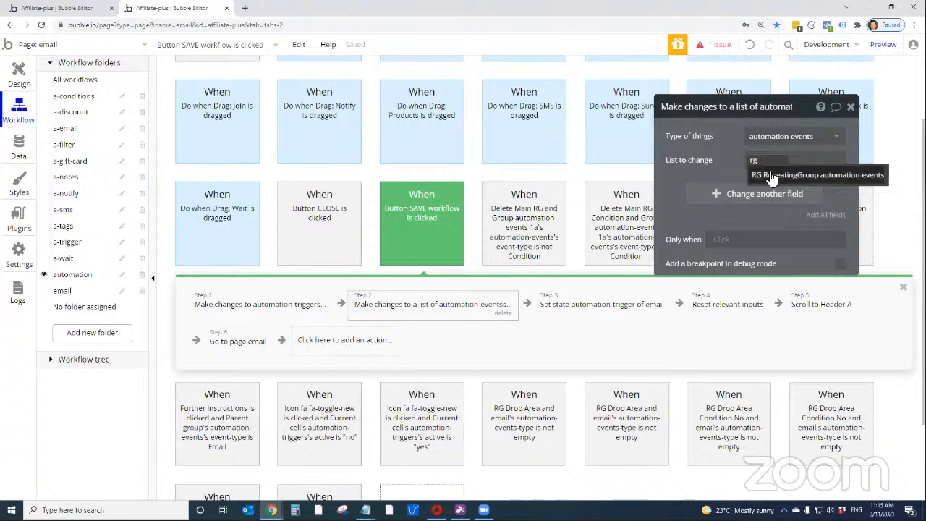
click(770, 176)
Add the order field to the list action's changes and open its value for editing
click(767, 195)
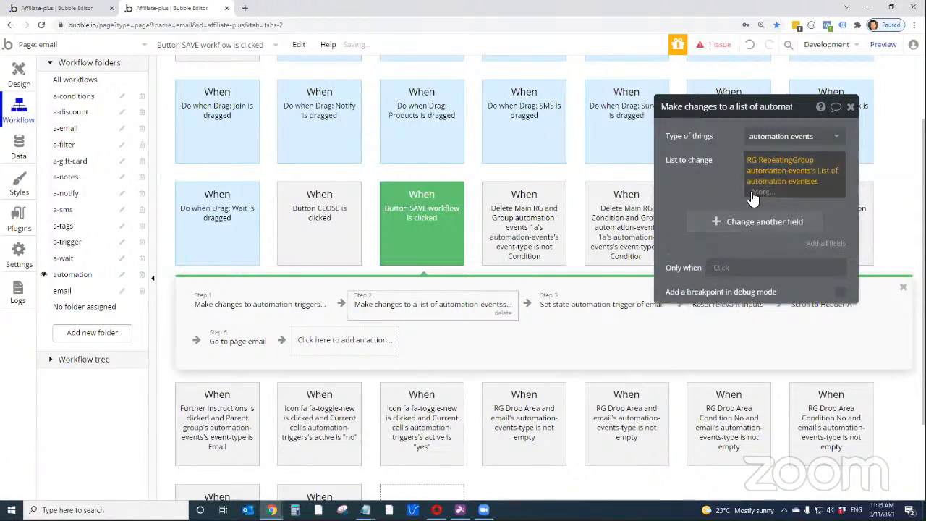
click(682, 210)
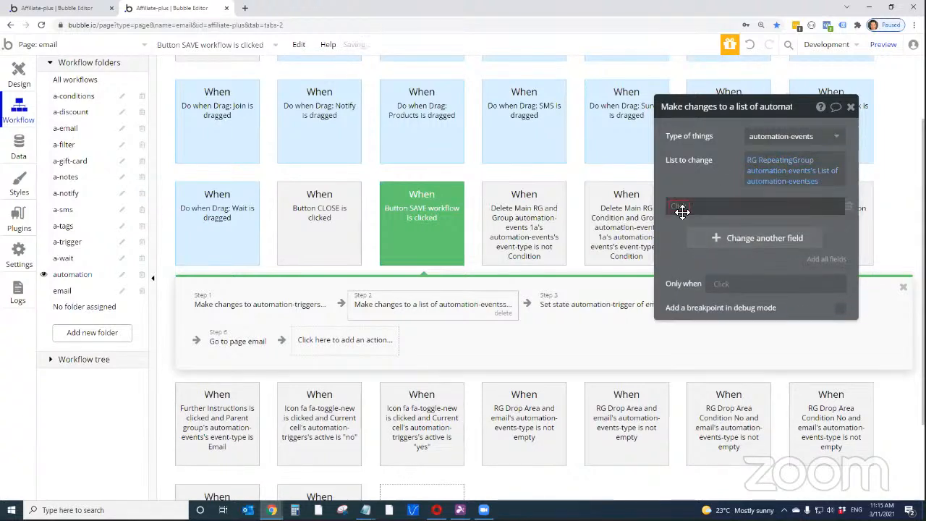
text(order)
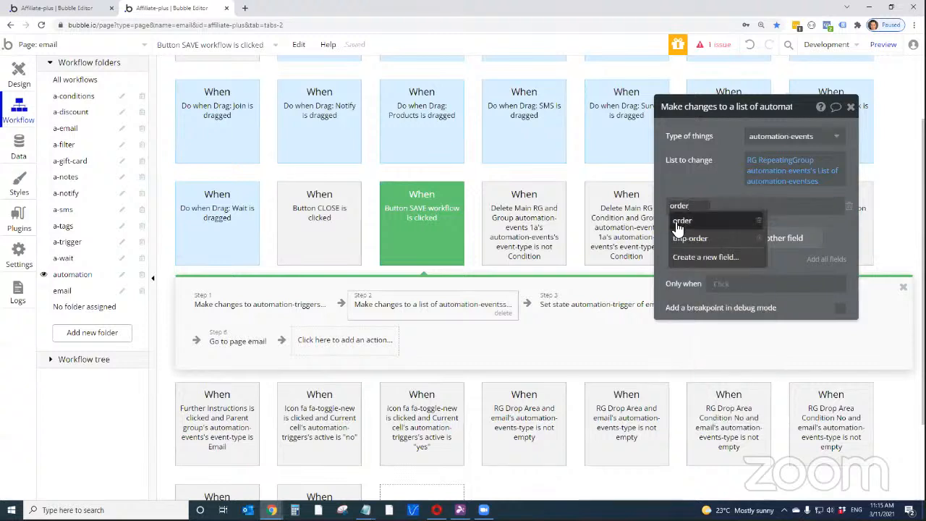
click(678, 220)
click(713, 206)
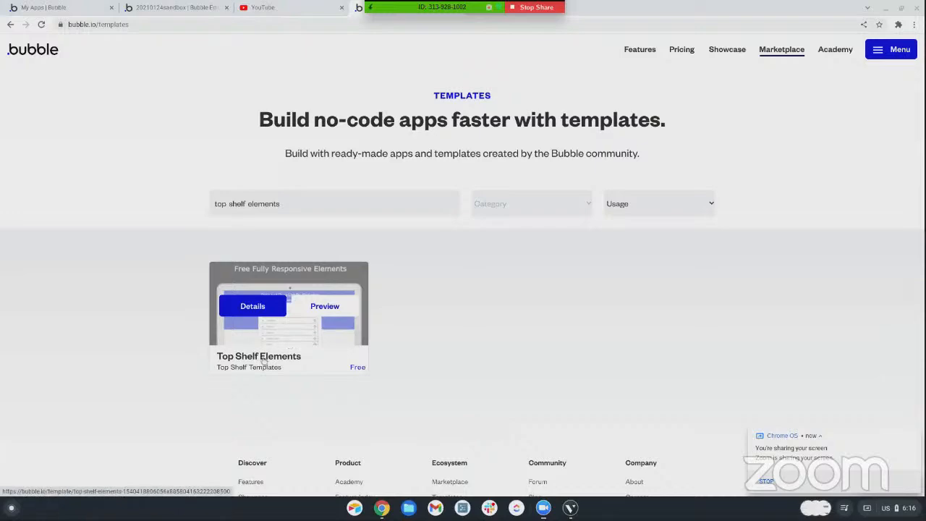
Switch to the 20210124sandbox editor and open the drag-drop-list page to look over its list re-ordering example and instructions
click(159, 8)
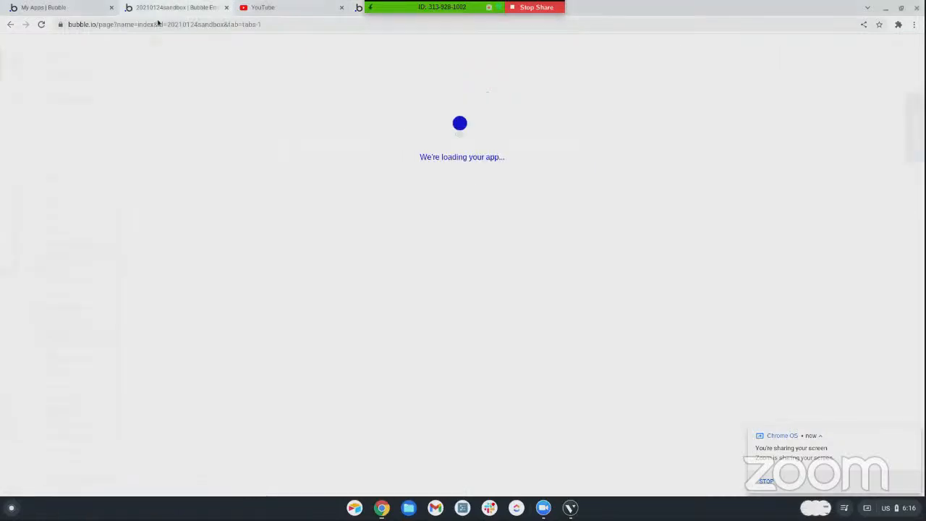
scroll(441, 204, down, 4)
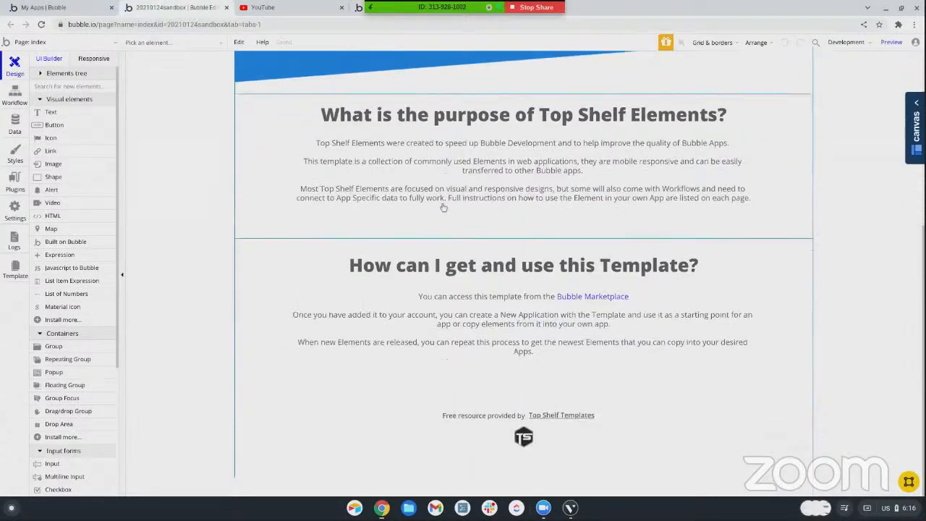
click(27, 42)
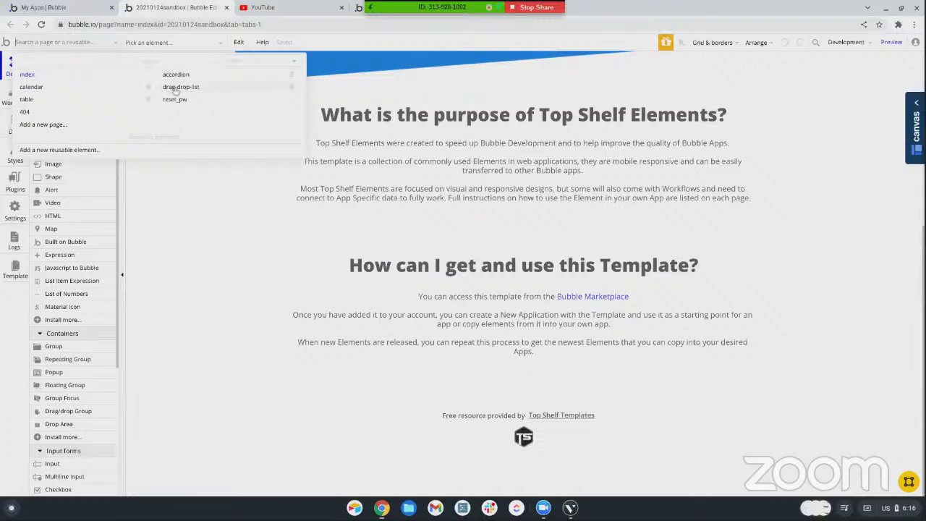
click(175, 88)
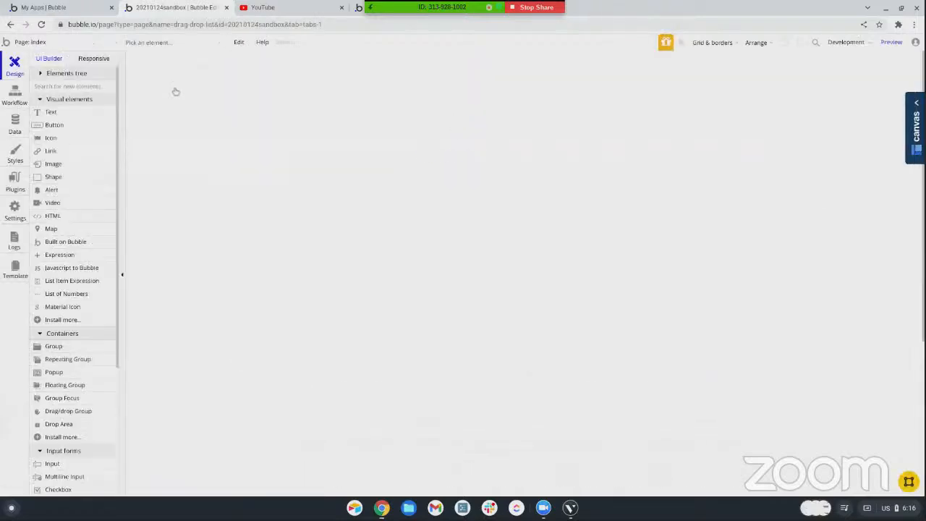
scroll(330, 214, down, 4)
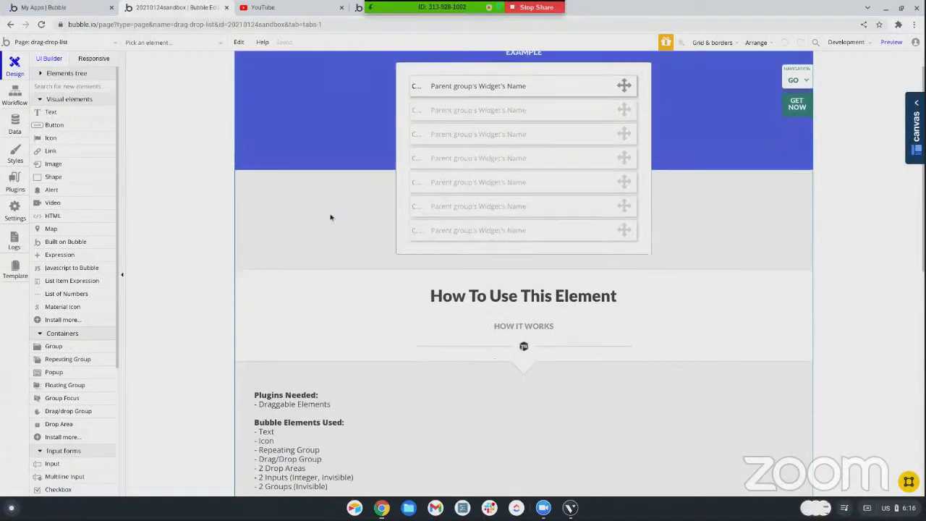
scroll(329, 225, down, 5)
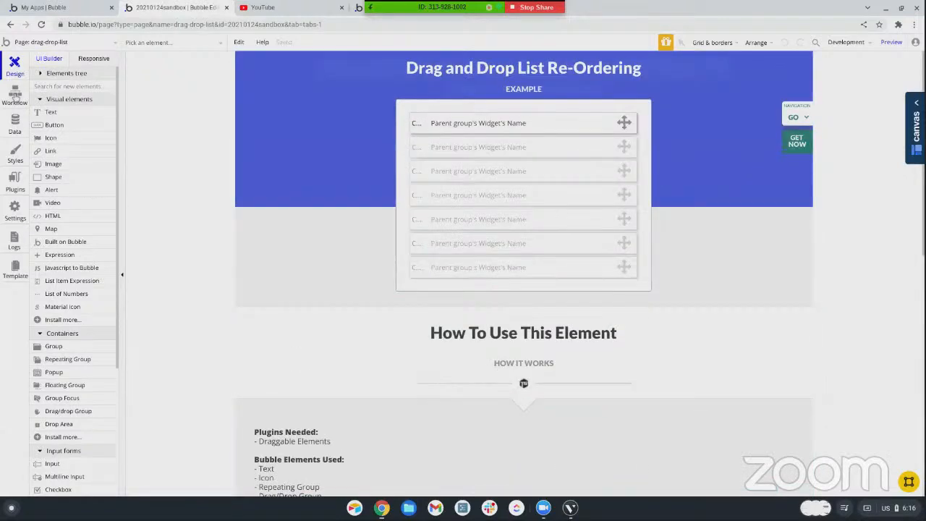
Show the page's workflows and examine the Make changes to Widget action in the DropArea - AboveThis Widget drop event
click(15, 96)
click(174, 101)
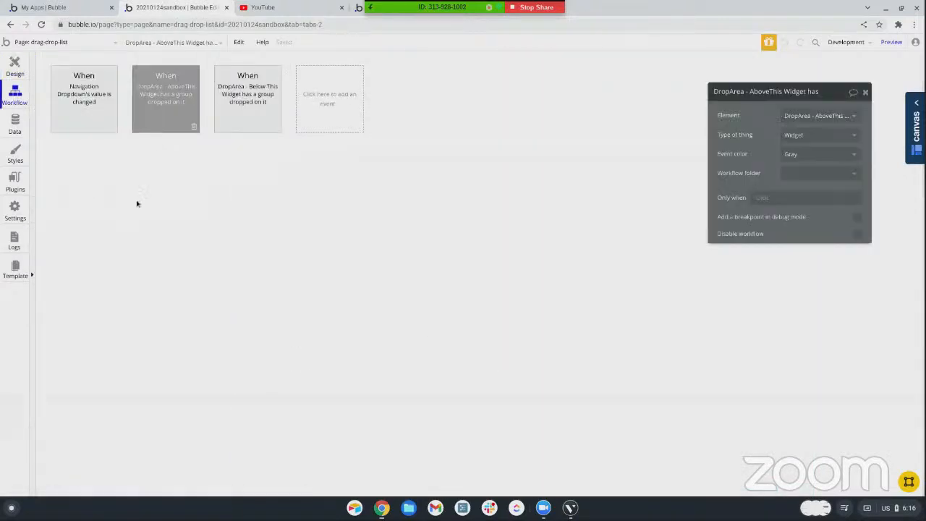
click(100, 163)
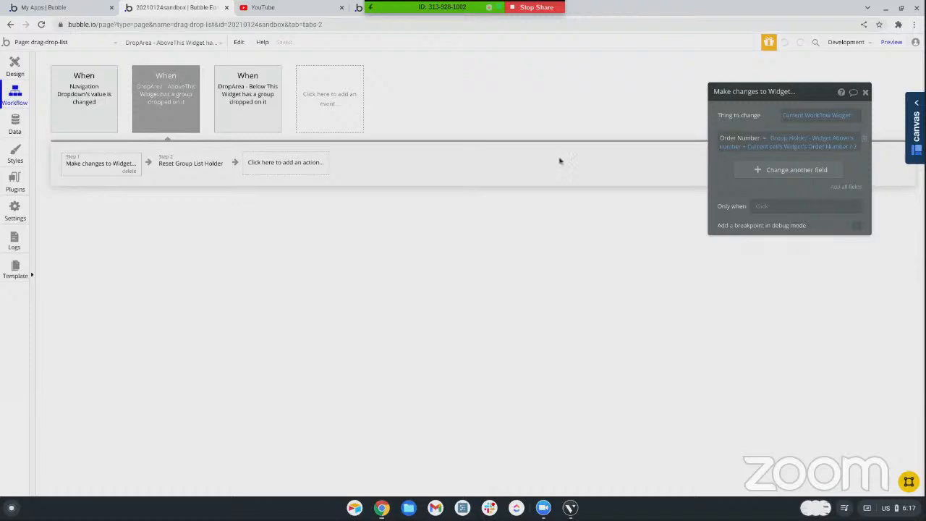
Switch to the Bubble template marketplace and show the Top Shelf Elements template listing
click(360, 8)
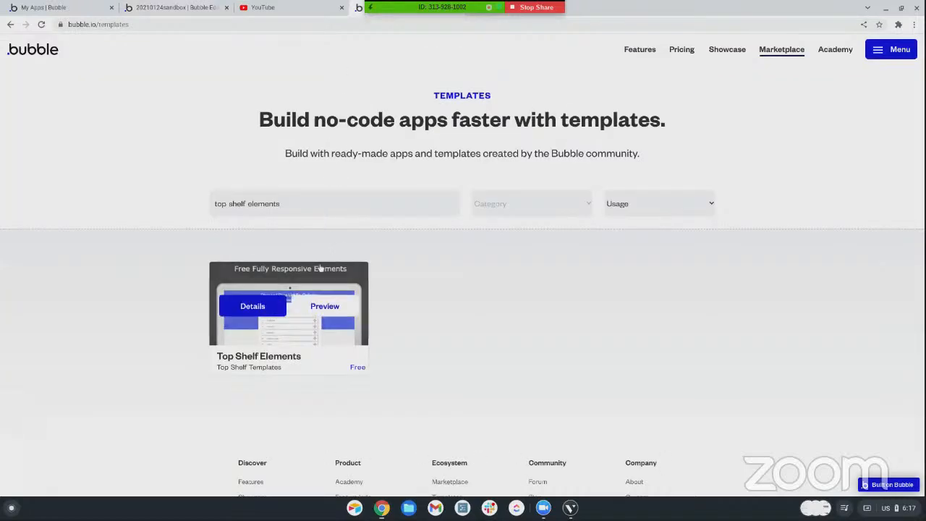
mouse_move(249, 338)
scroll(249, 339, down, 3)
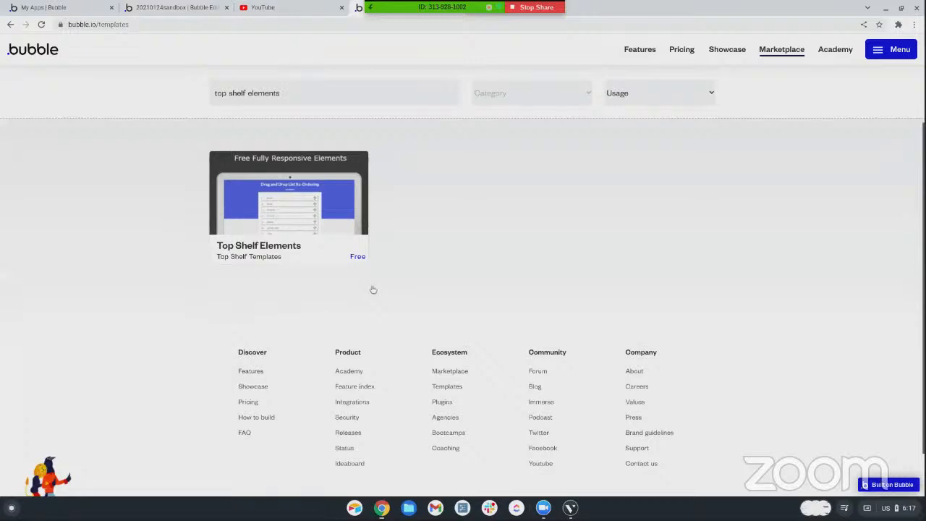
mouse_move(319, 162)
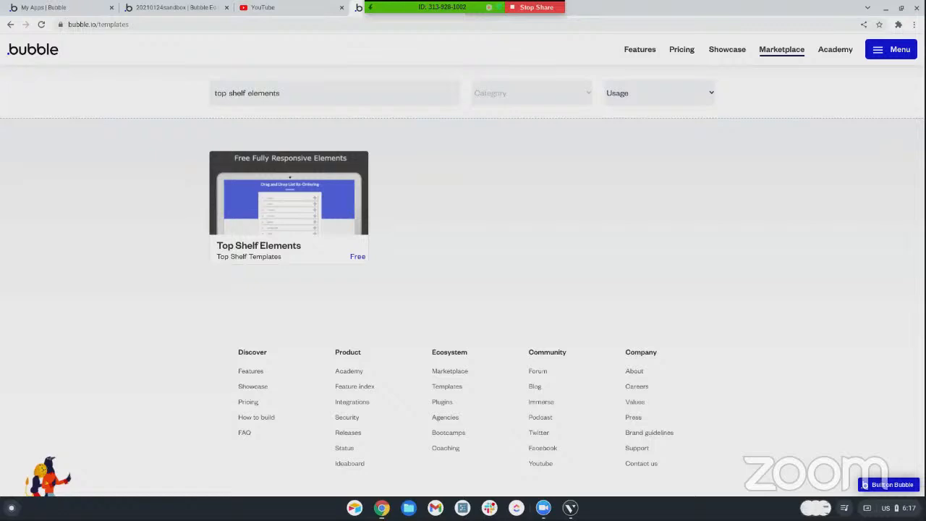
Return to the sandbox editor, review the navigation and both drop-area events, and go back to the page design
click(160, 9)
click(80, 120)
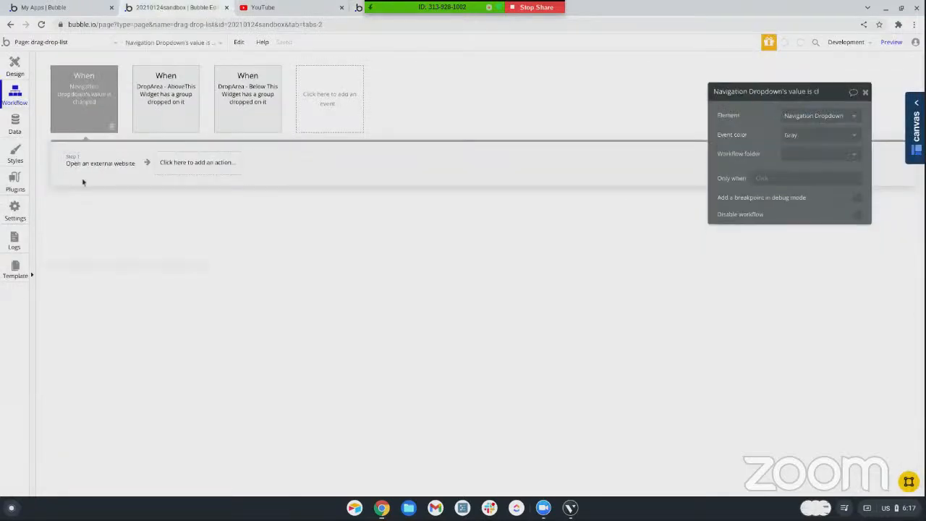
click(136, 121)
click(229, 102)
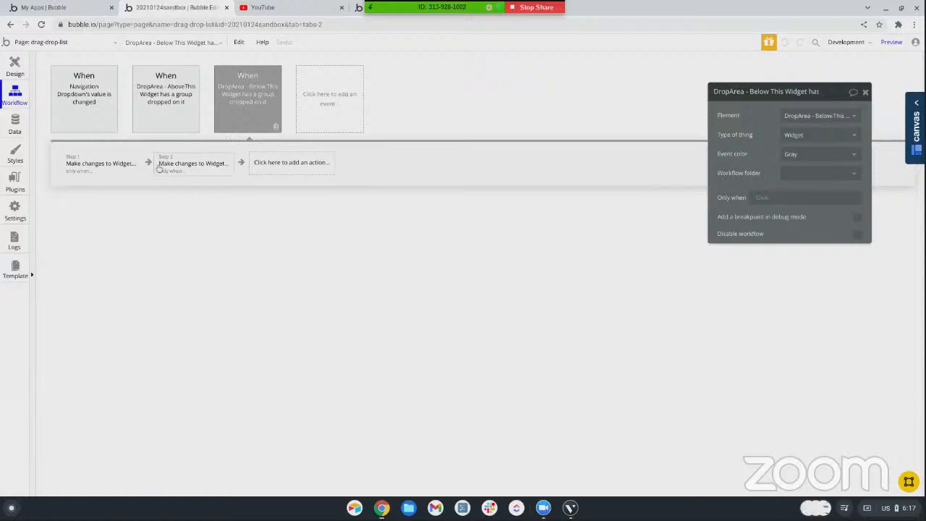
click(25, 74)
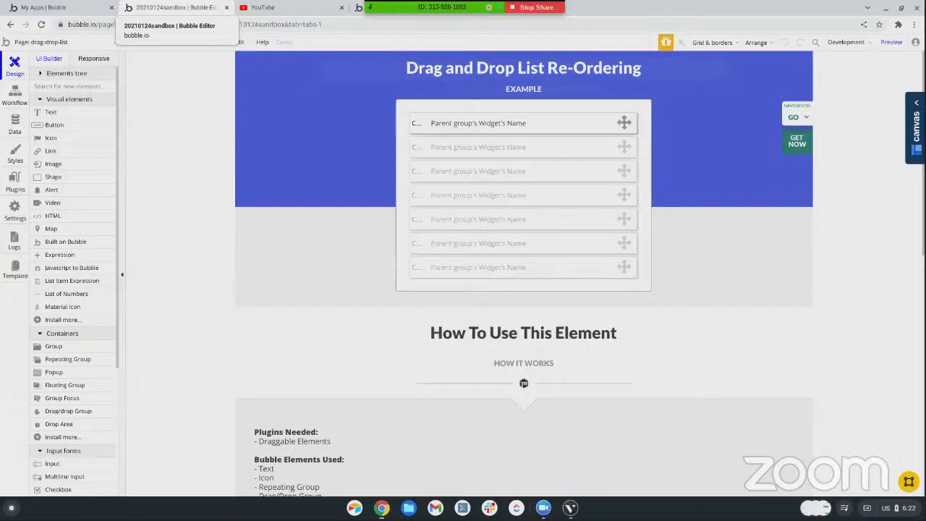
Switch to the Bubble apps list and open the Novembersandbox2021 app in the editor
click(72, 7)
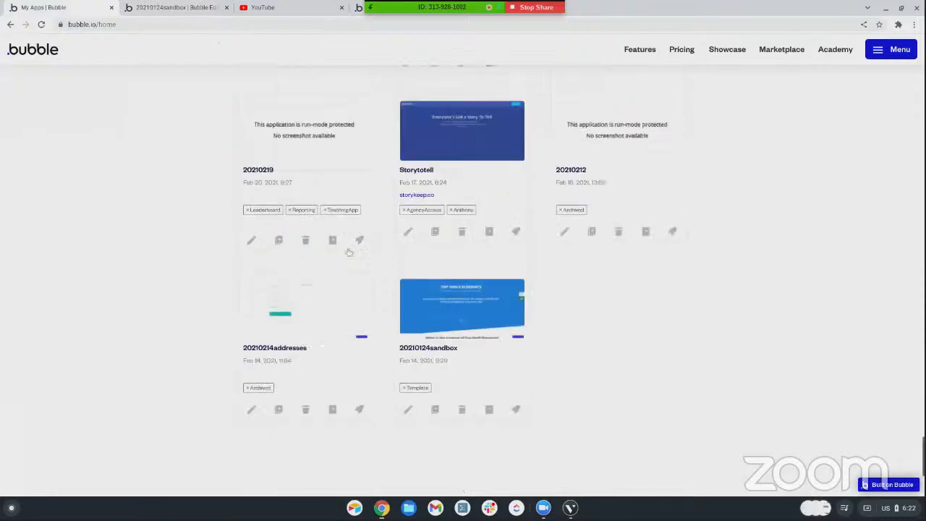
scroll(349, 251, down, 5)
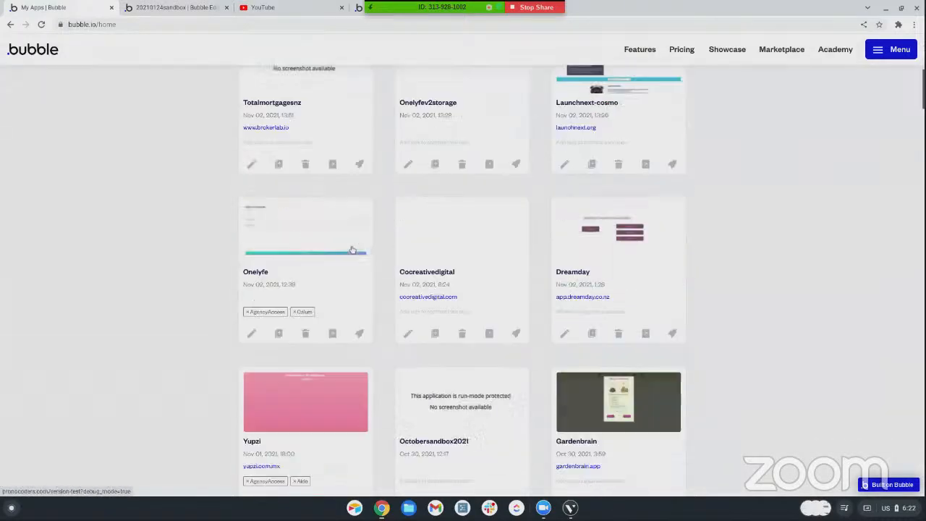
scroll(456, 196, down, 2)
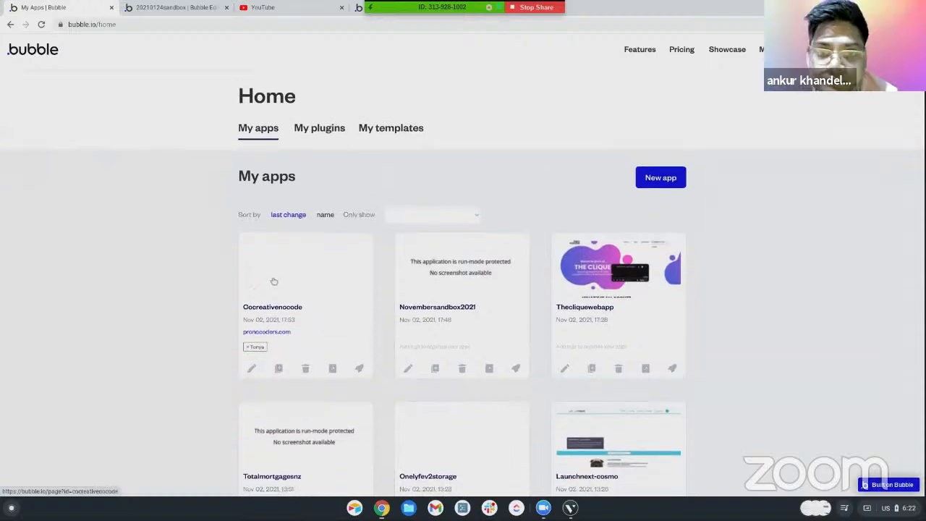
click(408, 369)
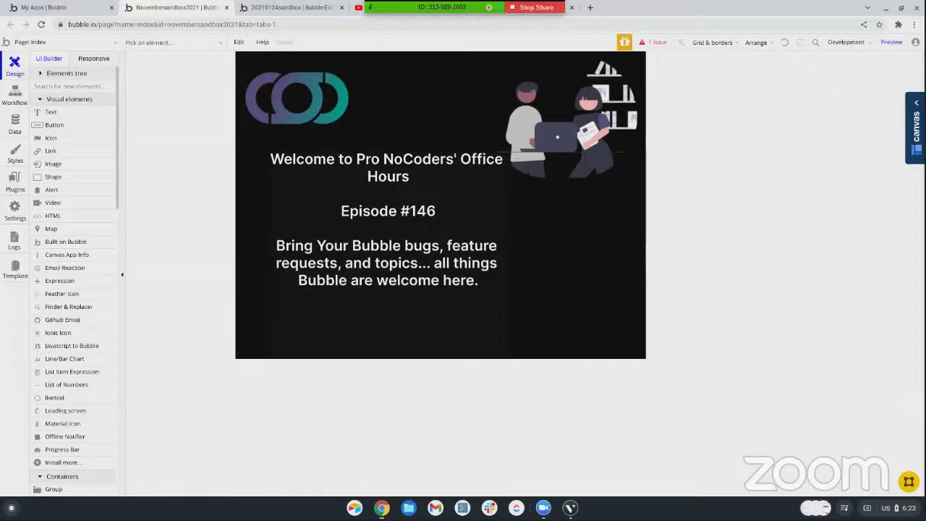
Create a new reusable element named "data transfer"
scroll(110, 122, down, 1)
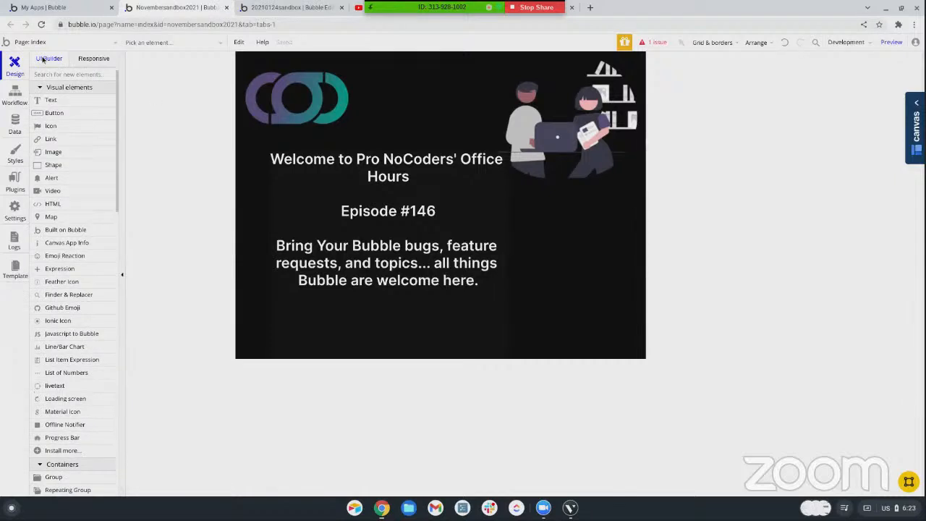
click(21, 43)
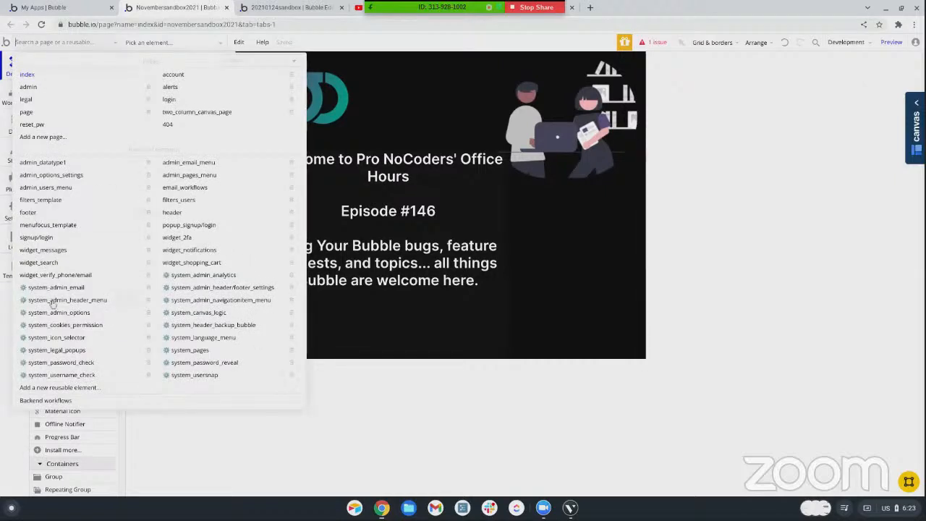
click(51, 387)
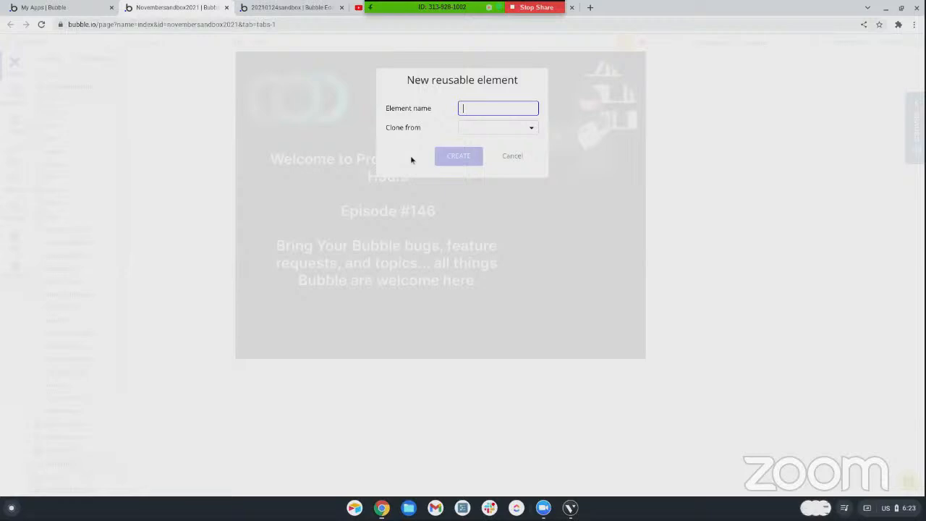
text(data transfer)
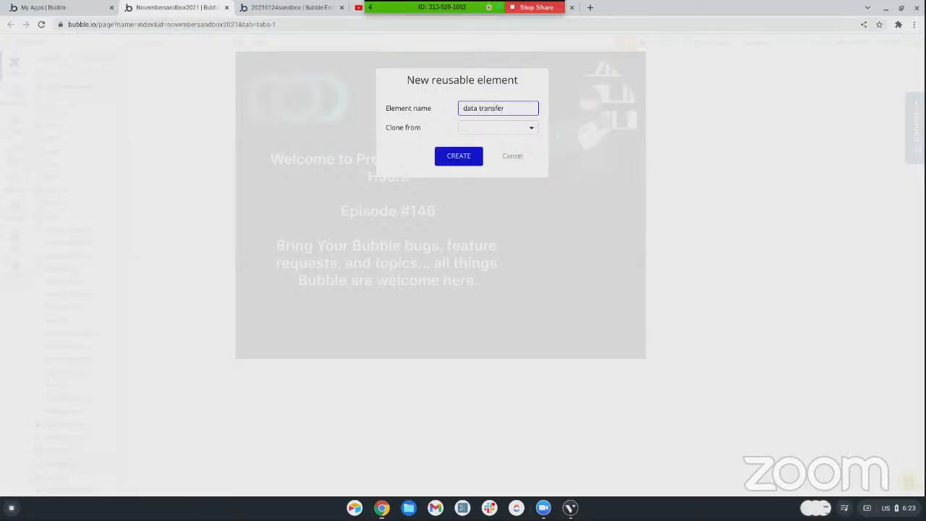
key(Return)
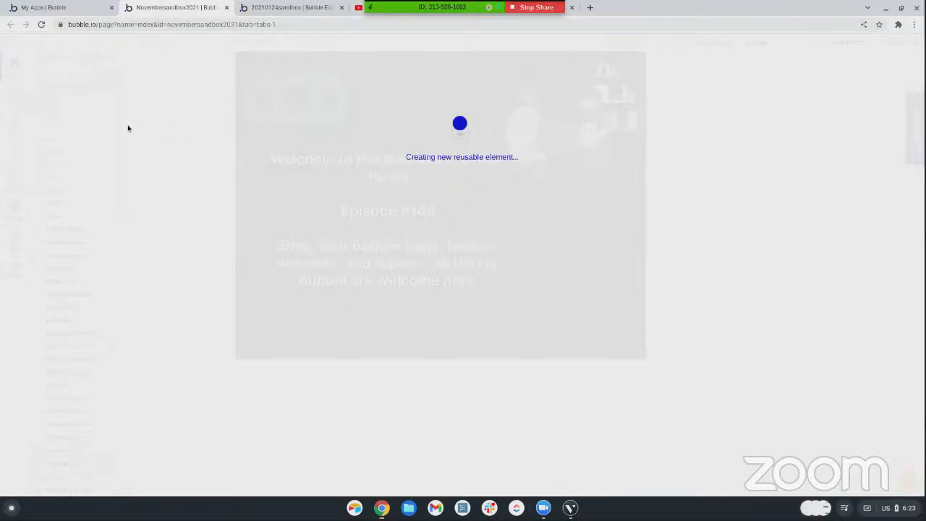
Add a popup to the data transfer element, about 154 px wide and 314 px high
scroll(51, 187, down, 1)
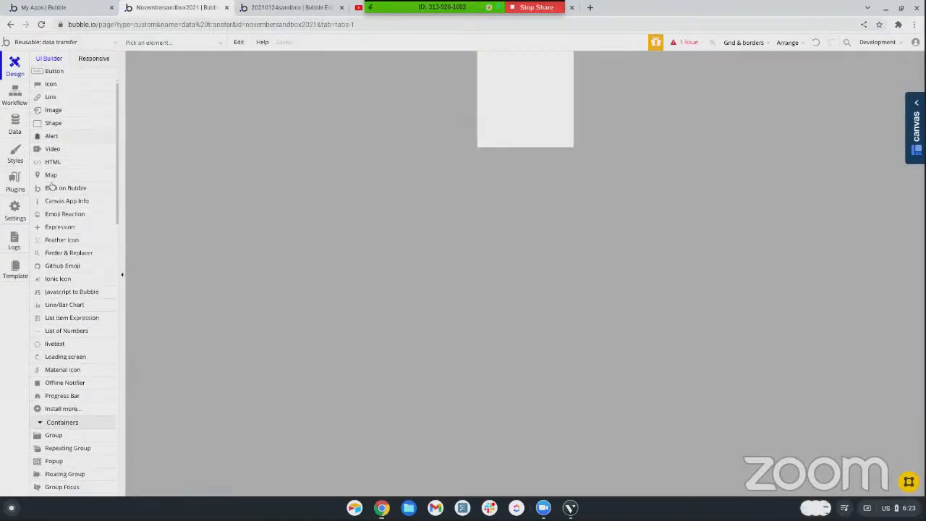
scroll(51, 187, down, 6)
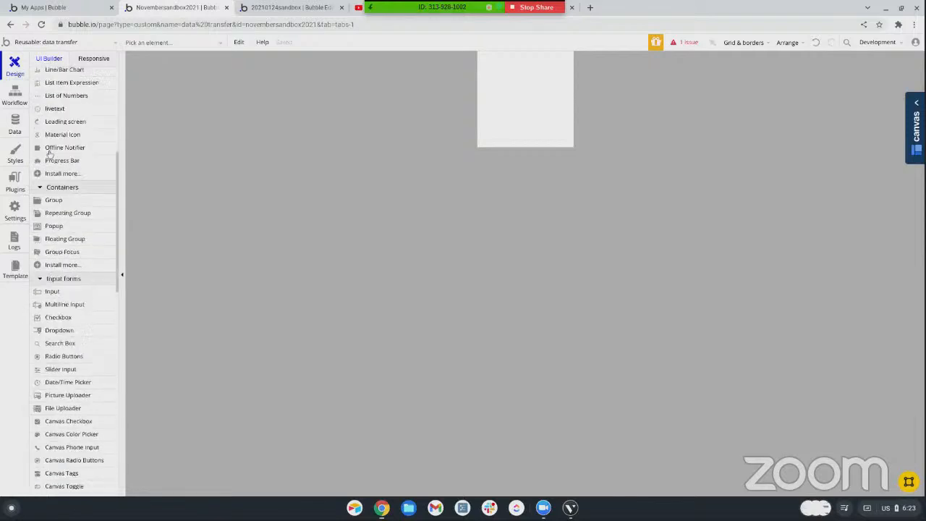
scroll(50, 152, down, 4)
scroll(61, 108, up, 1)
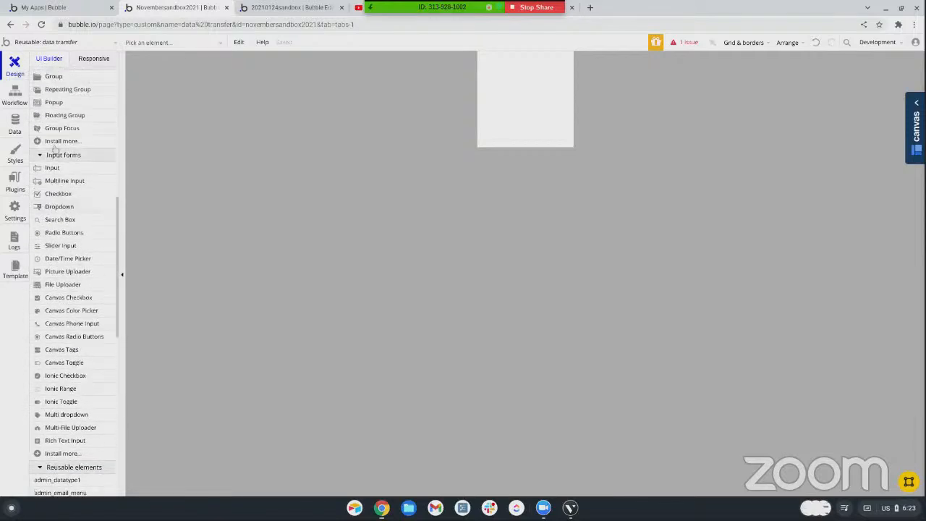
click(61, 108)
drag(486, 55, 560, 146)
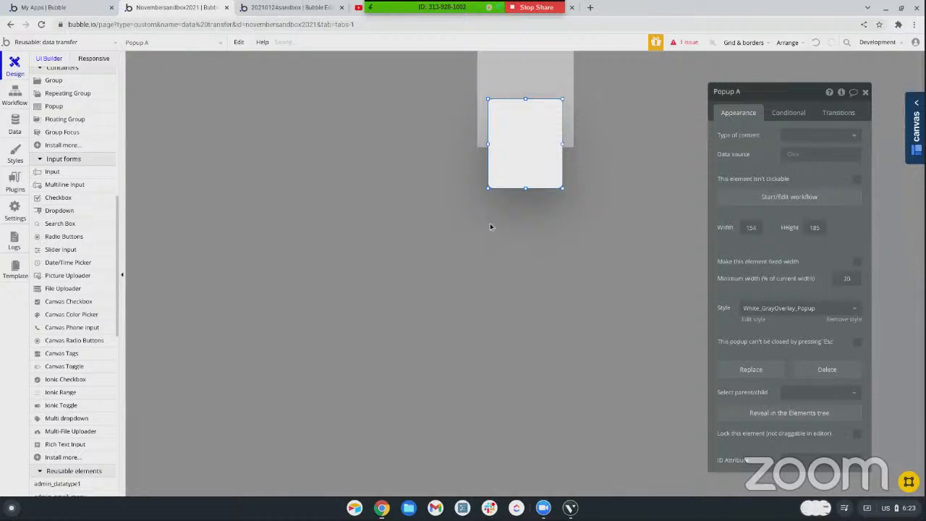
drag(524, 189, 524, 250)
click(498, 183)
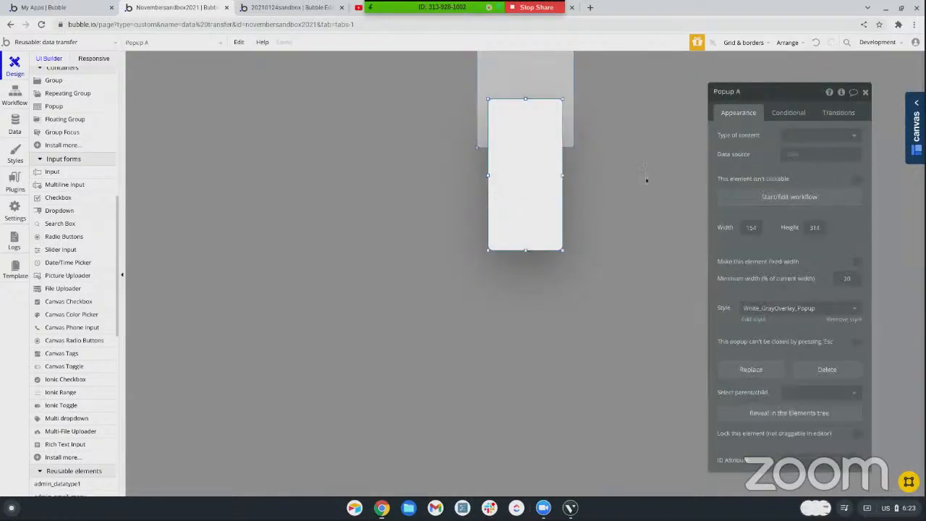
Set the popup's type of content to Dummy
click(795, 138)
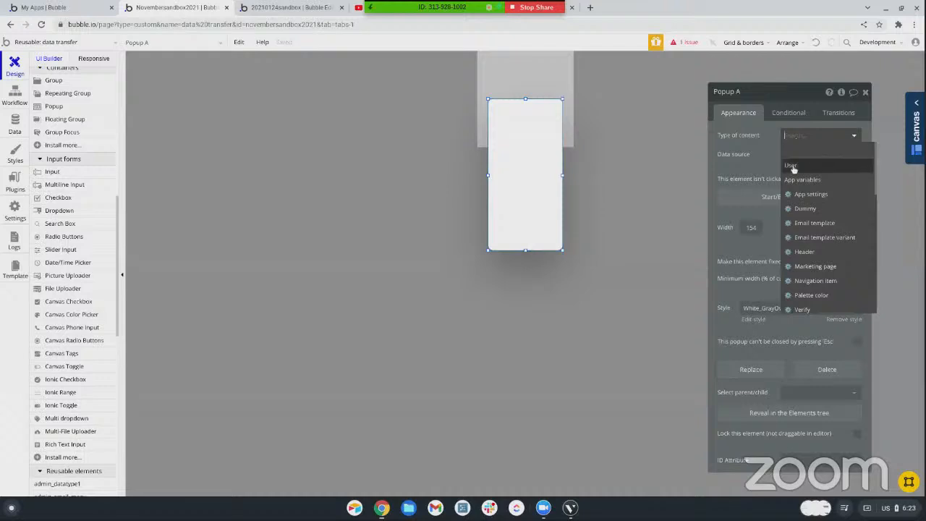
scroll(796, 210, down, 5)
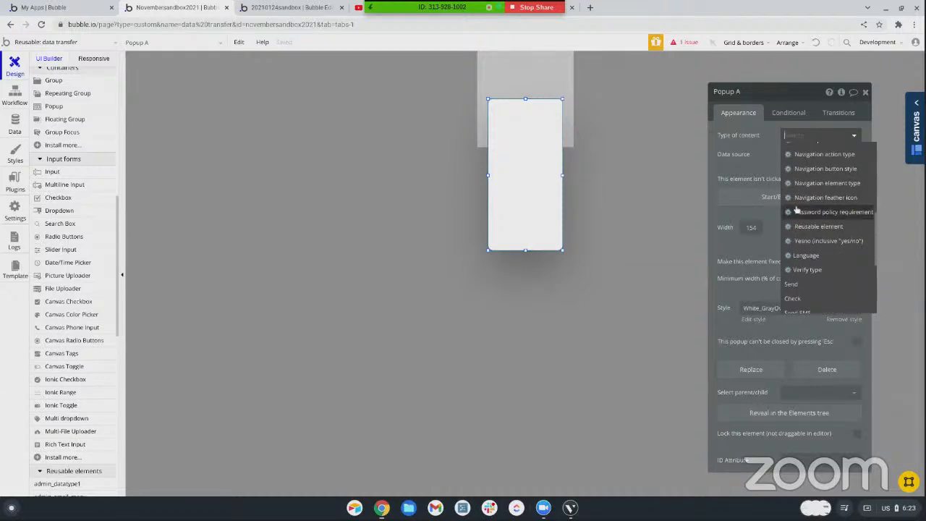
scroll(797, 203, up, 5)
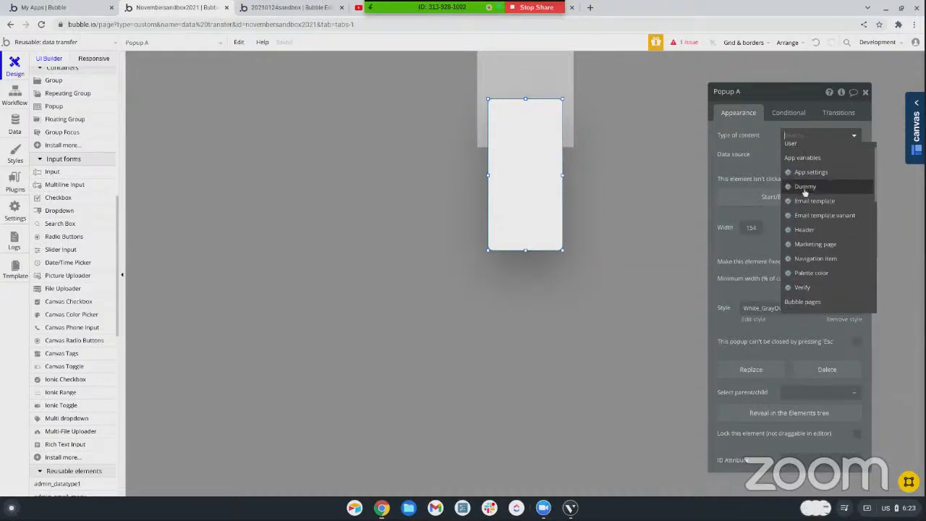
click(804, 206)
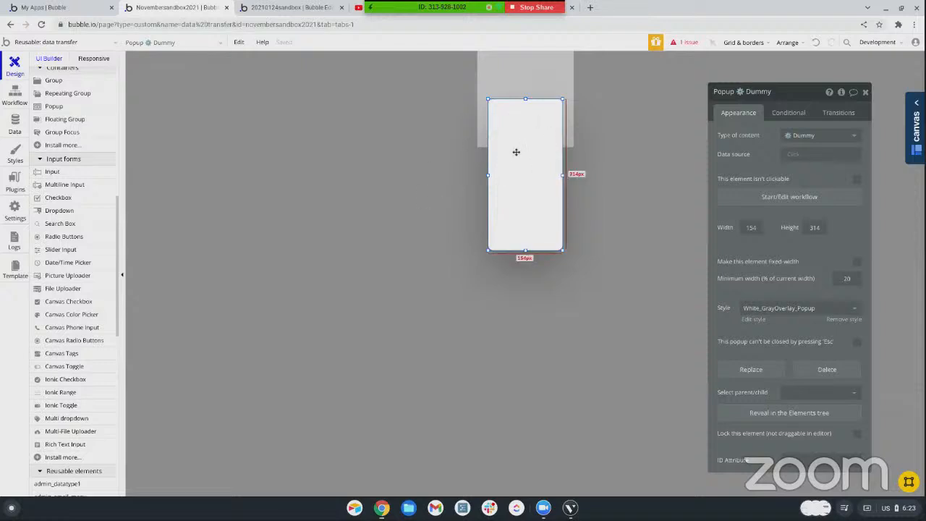
Create a custom event named show_popup in the data transfer element's workflows
click(15, 92)
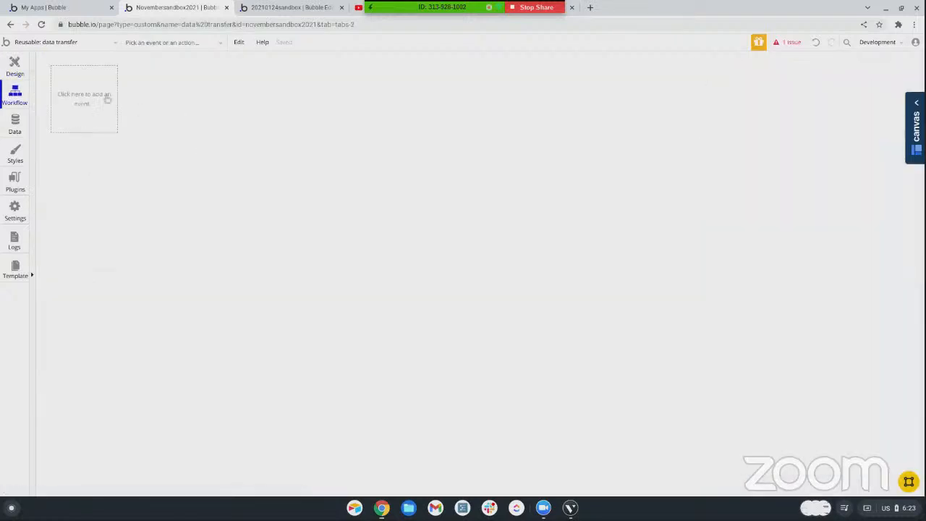
click(107, 99)
mouse_move(80, 206)
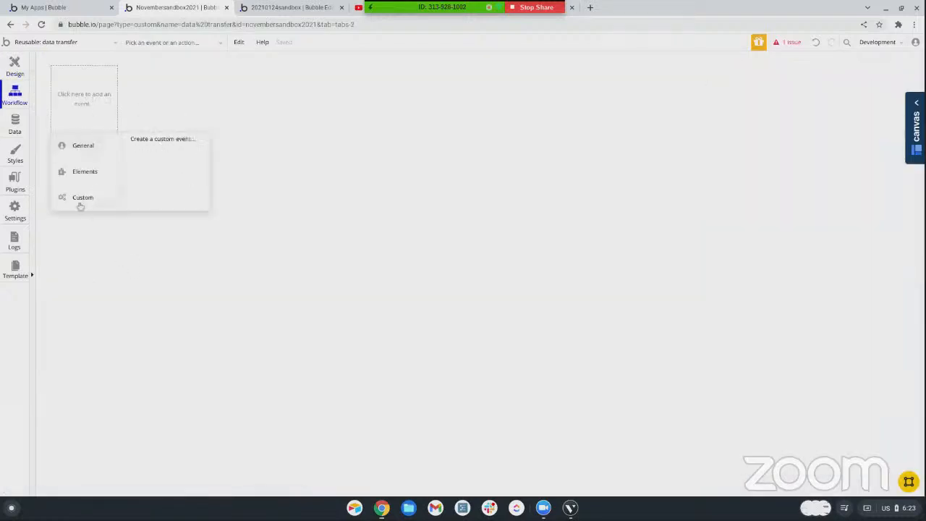
click(165, 138)
click(796, 116)
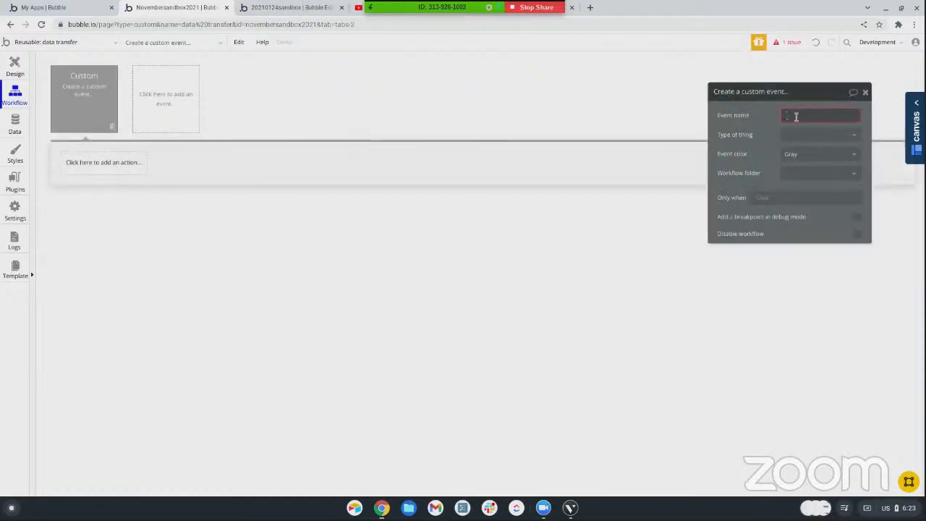
text(show_p)
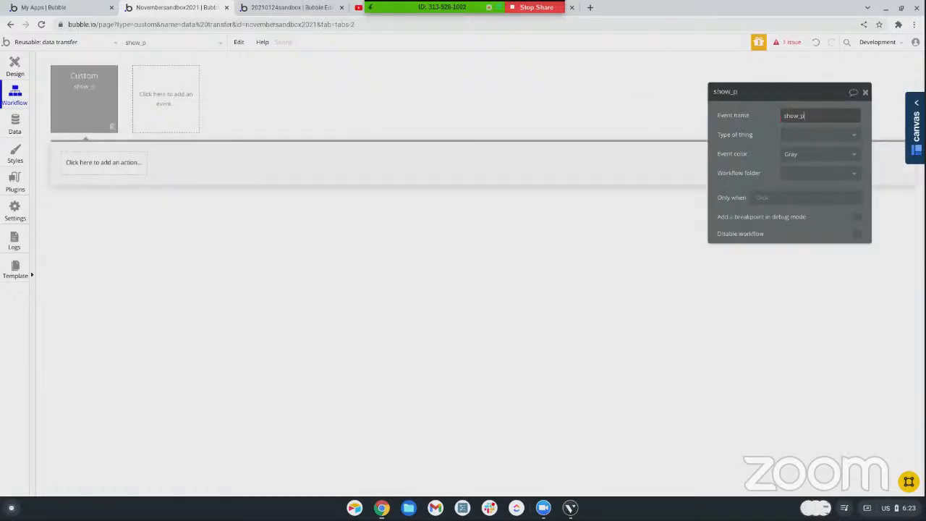
text(opup)
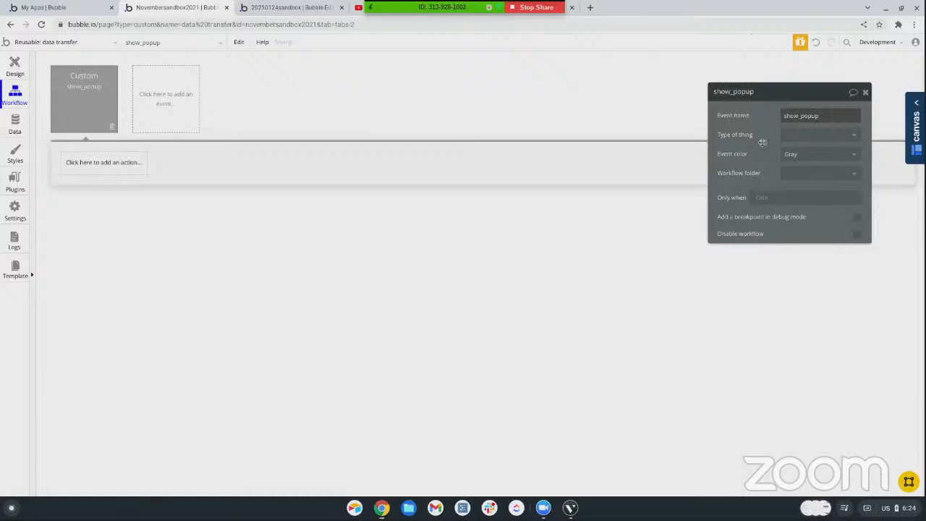
Set the show_popup event's type of thing to Dummy
click(786, 134)
click(783, 164)
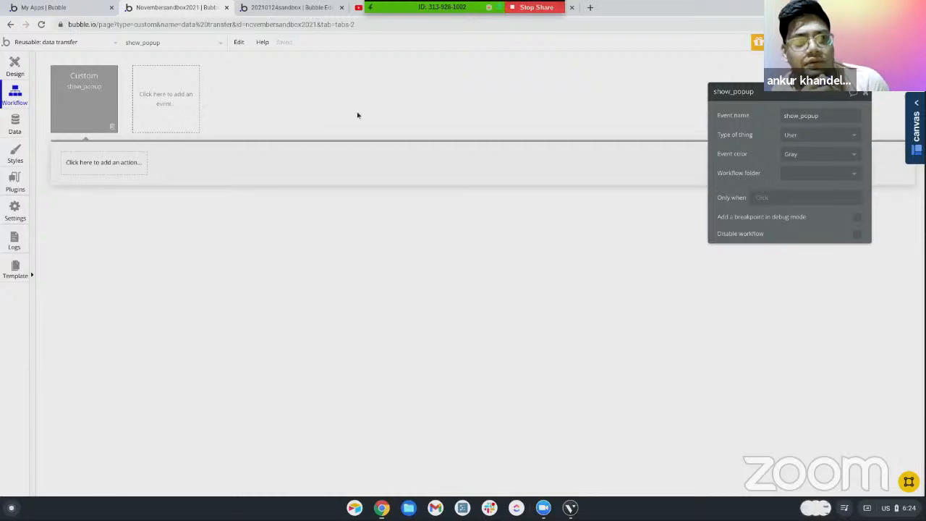
click(789, 134)
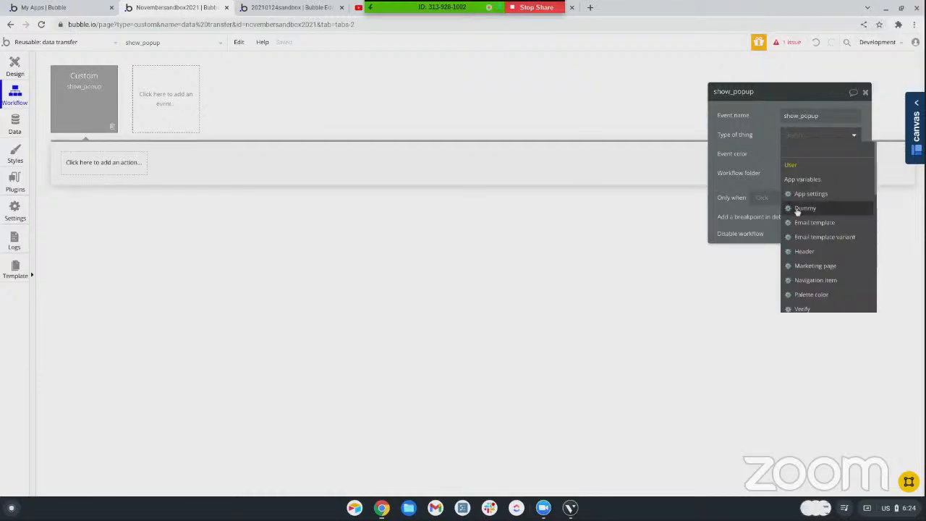
click(805, 209)
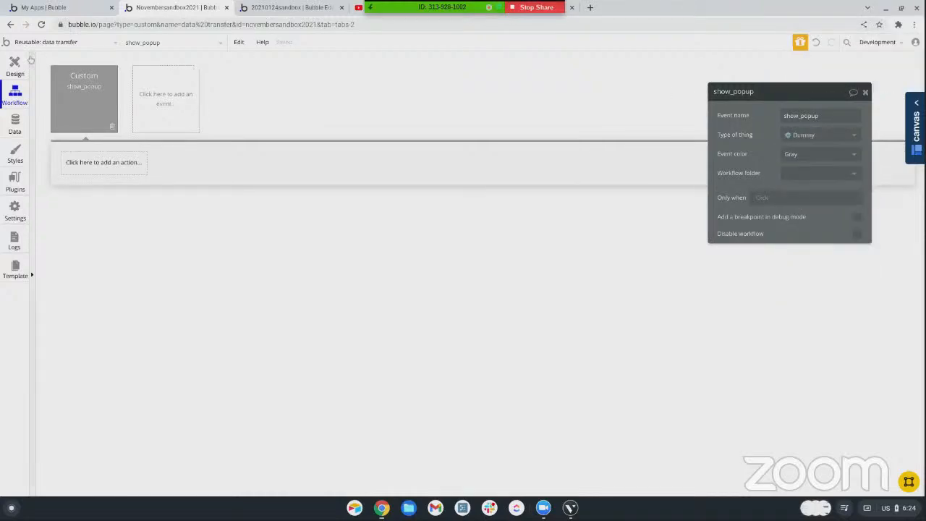
Create a new page named transfer_data_from_page
click(22, 44)
click(49, 142)
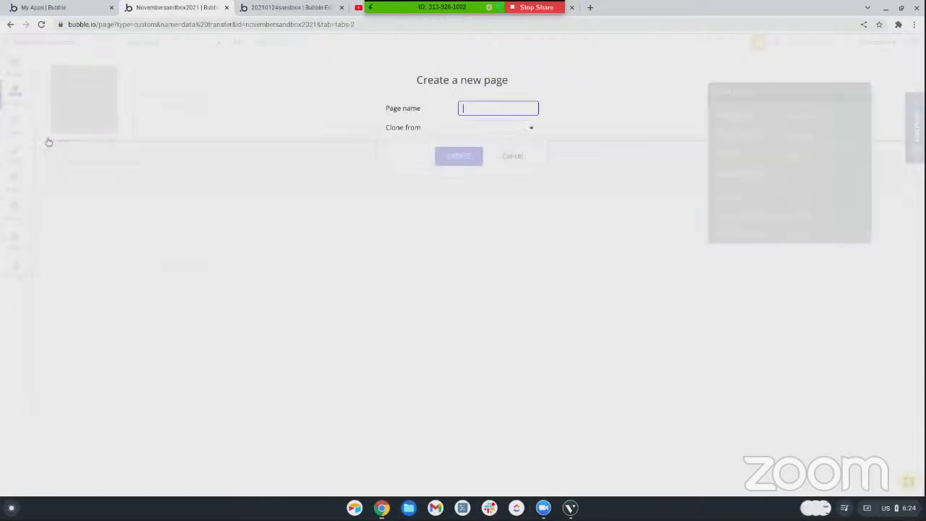
text(transfer_data_)
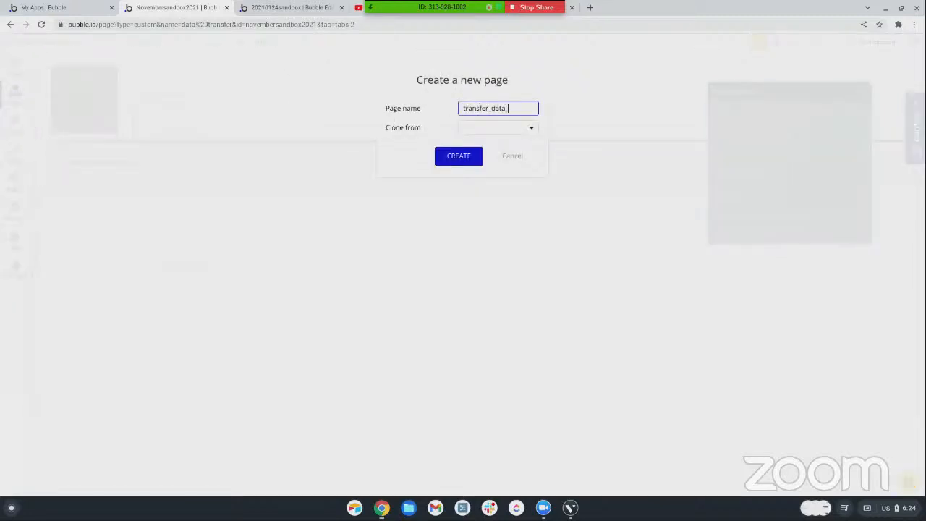
text(from_page)
key(Return)
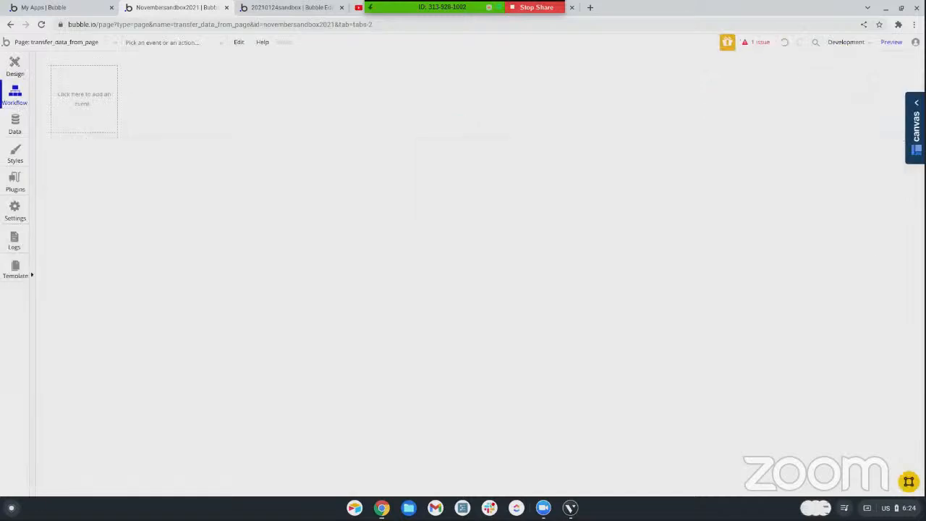
Draw a repeating group about 442 by 431 px on the new page's design canvas
click(14, 66)
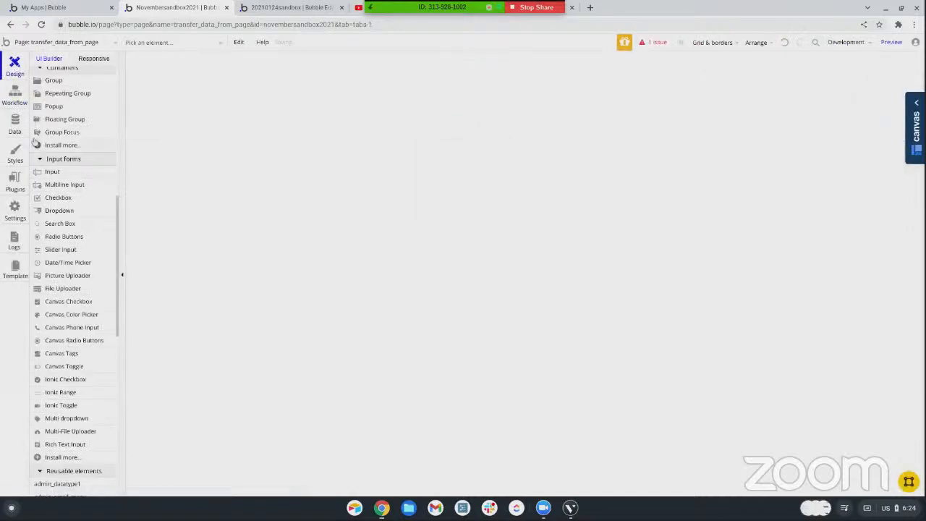
click(70, 96)
drag(385, 71, 599, 278)
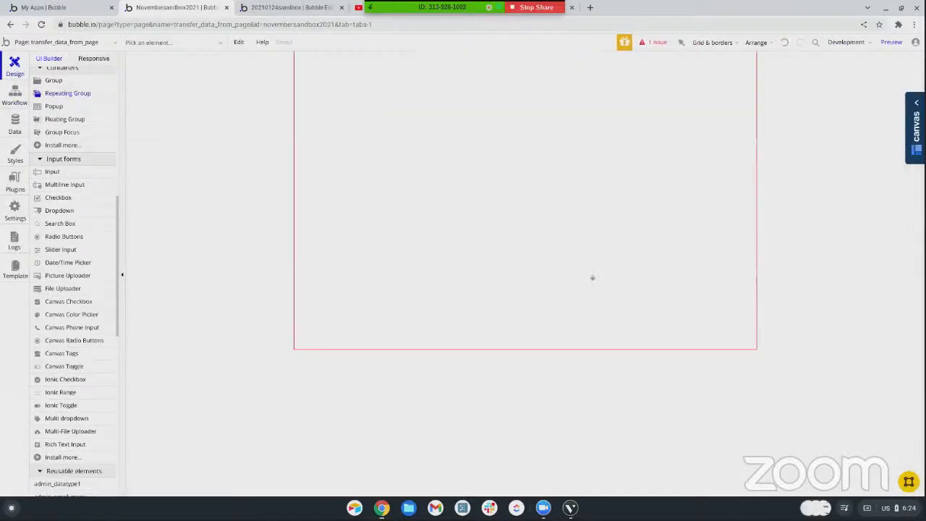
Set the repeating group's type of content to Dummy and its data source to a search for Dummys
click(814, 137)
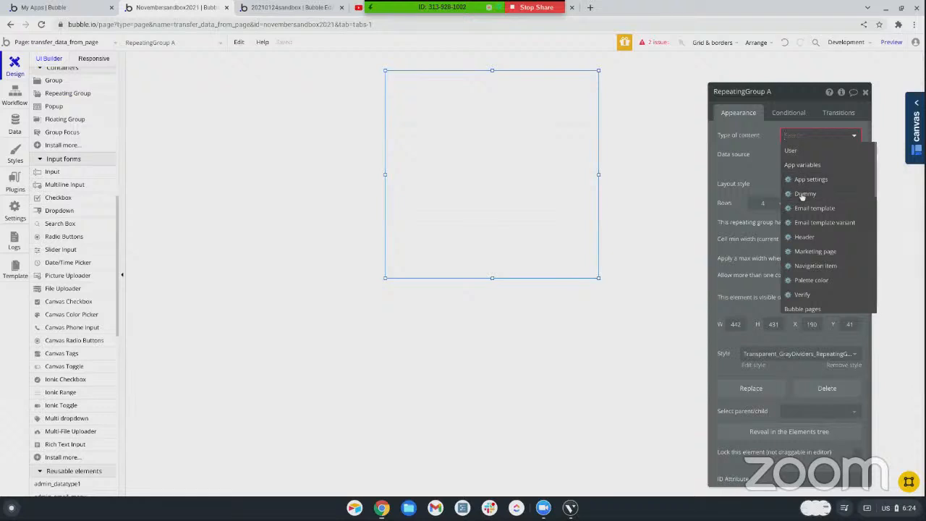
click(801, 194)
click(792, 158)
click(803, 198)
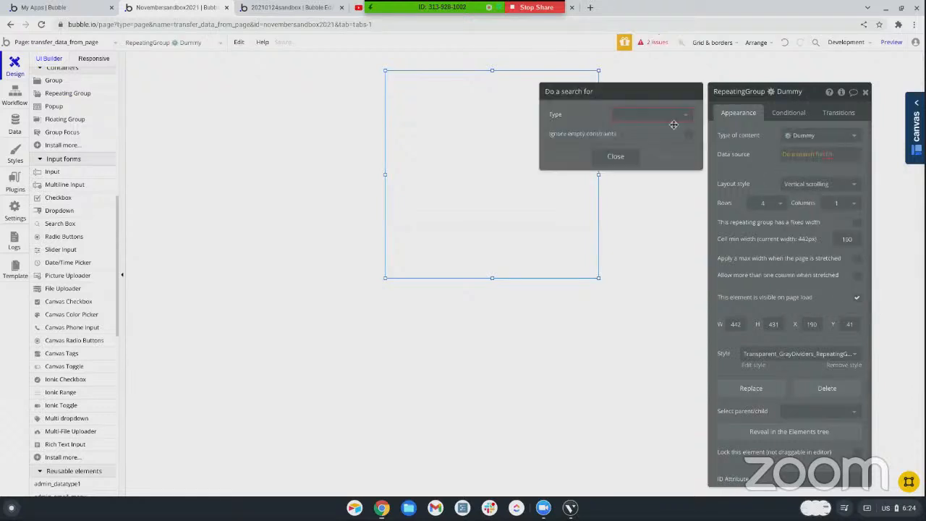
click(659, 115)
click(628, 173)
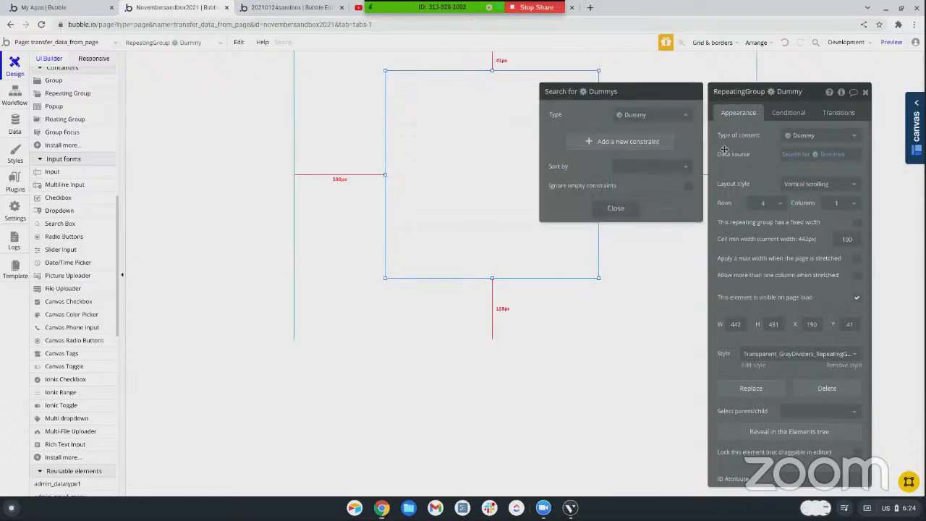
click(758, 147)
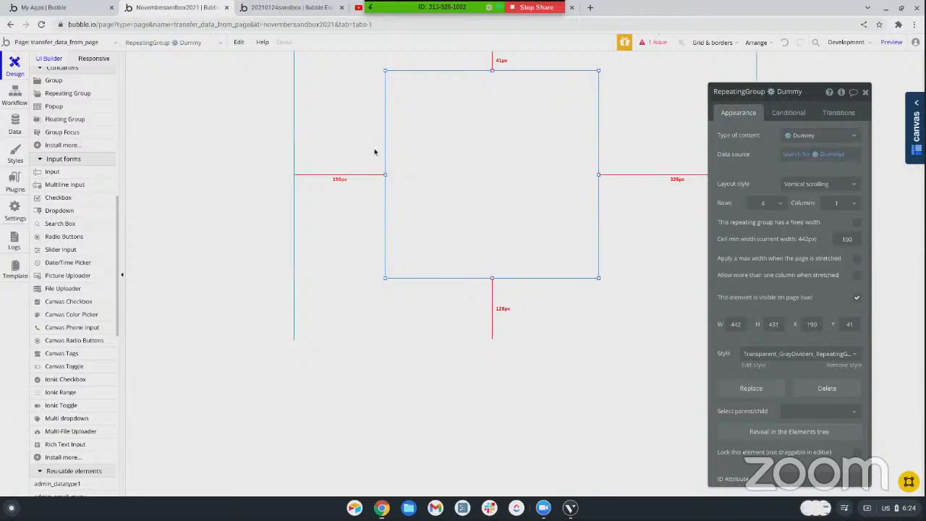
Place a text element and, beside it, a button in the repeating group's first cell
scroll(72, 173, up, 5)
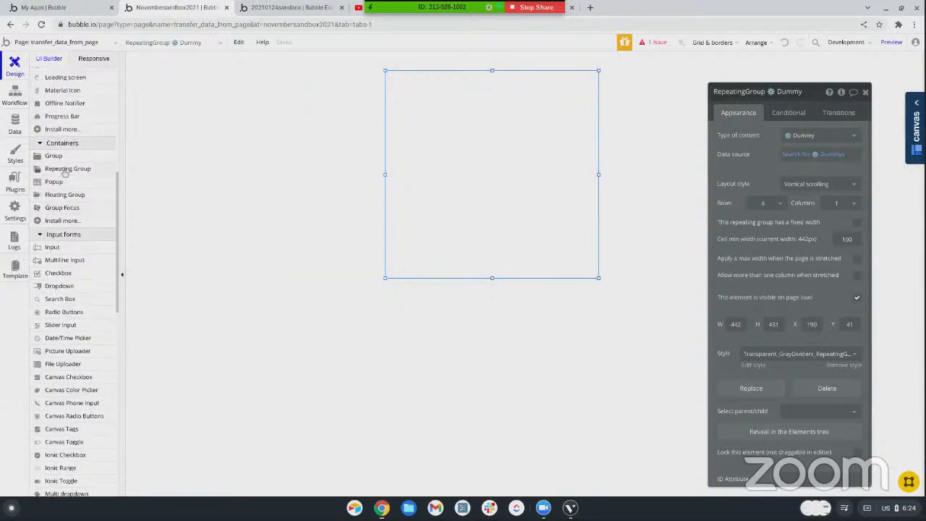
scroll(65, 184, up, 3)
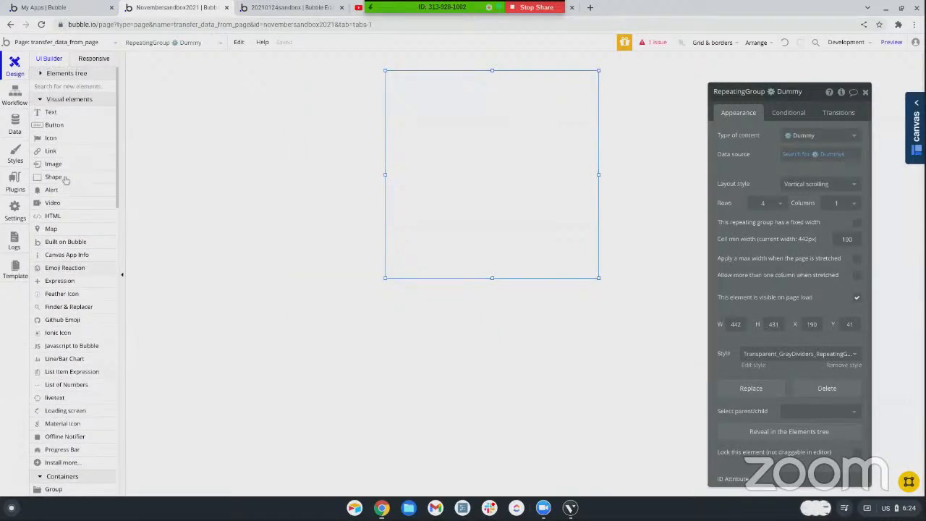
click(51, 116)
drag(397, 82, 488, 114)
click(107, 130)
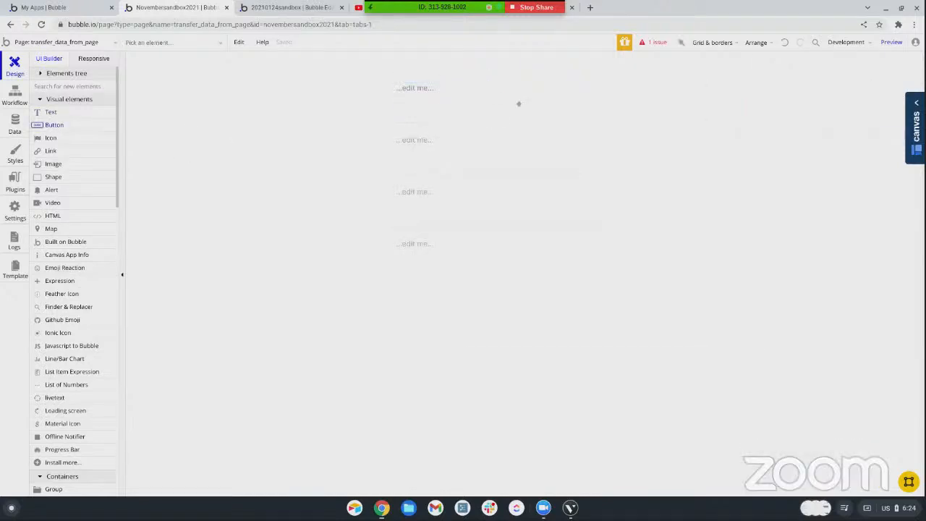
drag(523, 87, 565, 107)
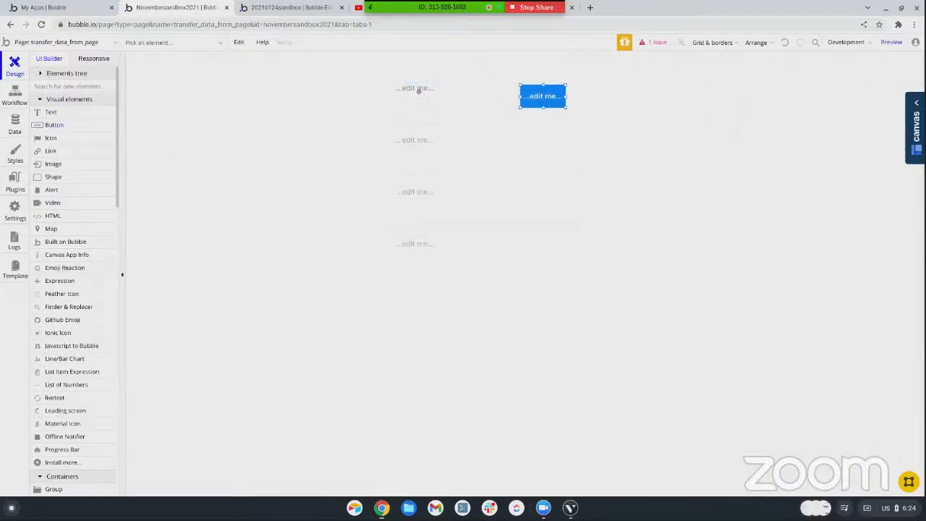
Set the text element in the repeating group's first cell to show Current cell's Dummy's First
double_click(416, 97)
triple_click(732, 138)
click(879, 136)
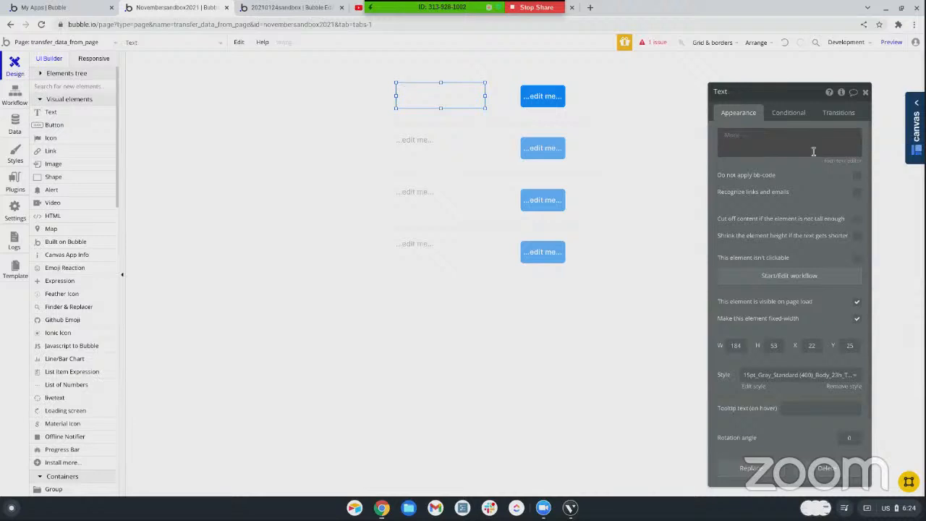
click(776, 165)
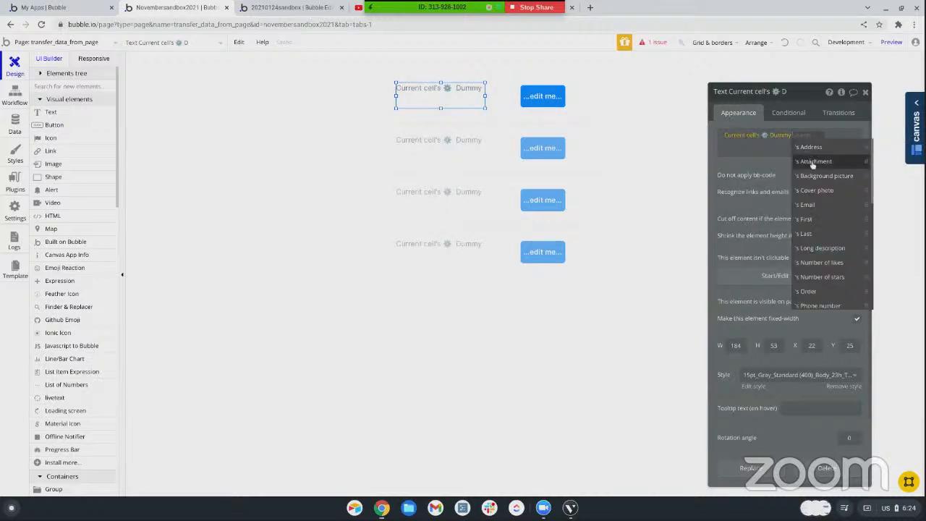
click(810, 218)
Change the label of the button in the repeating group's first cell to Transfer
click(543, 96)
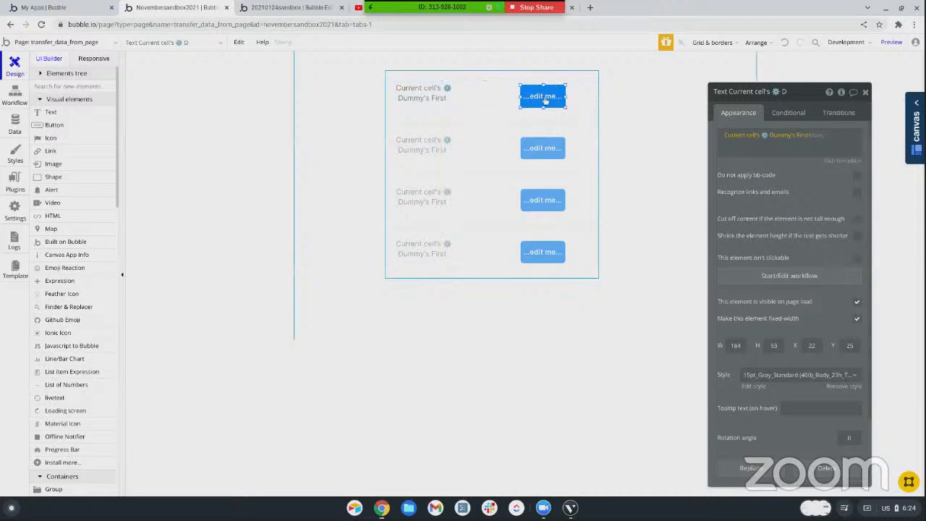
triple_click(738, 137)
text(T)
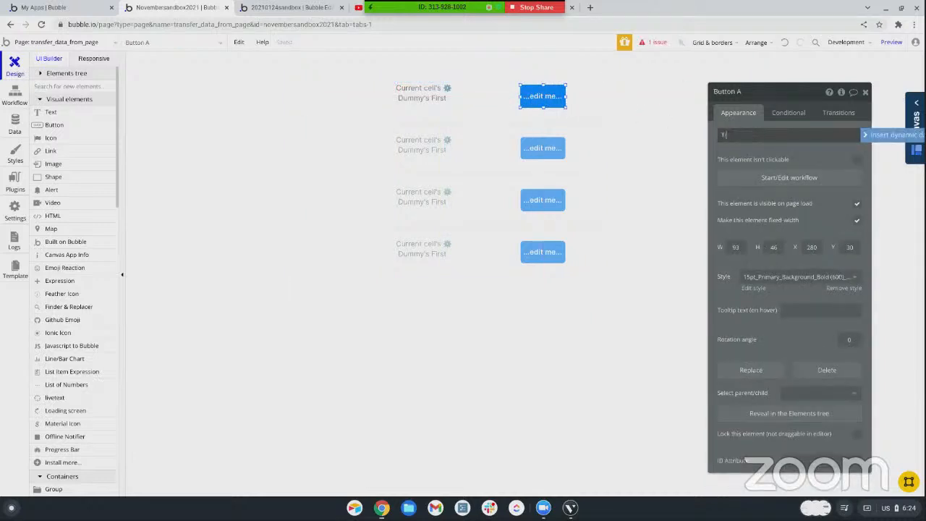
text(ransfer)
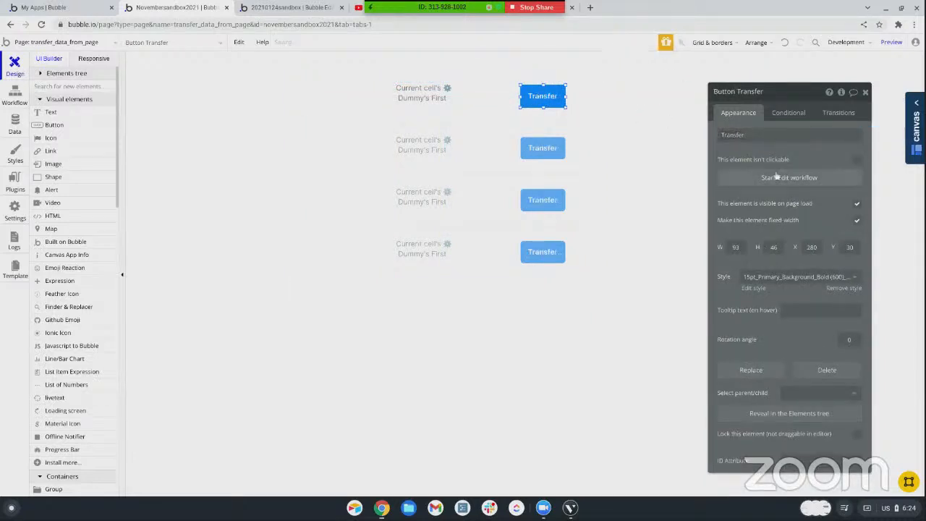
Create a workflow for the Transfer button's click and add a Trigger a custom event from a reusable element action
click(752, 179)
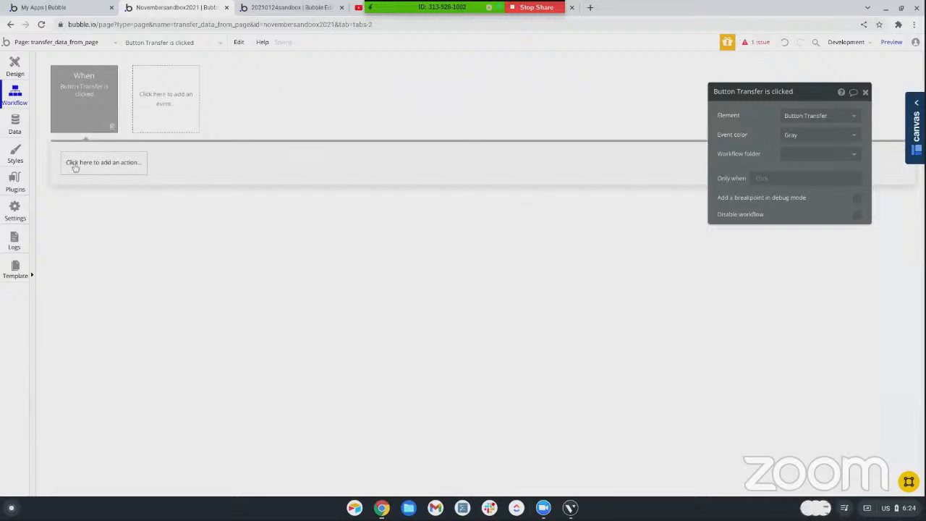
click(77, 164)
mouse_move(84, 330)
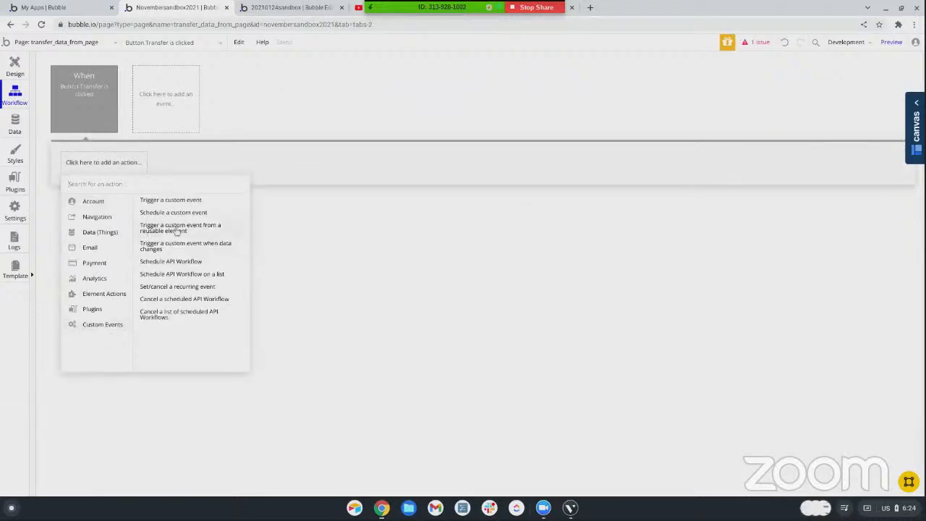
click(176, 230)
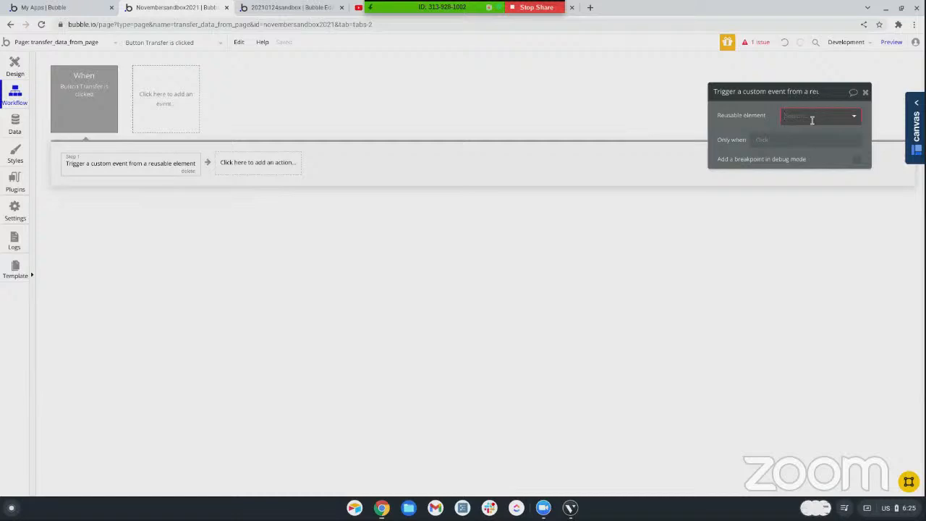
Place the data transfer reusable element at the page's left edge, sized about 64 by 72 px
click(18, 65)
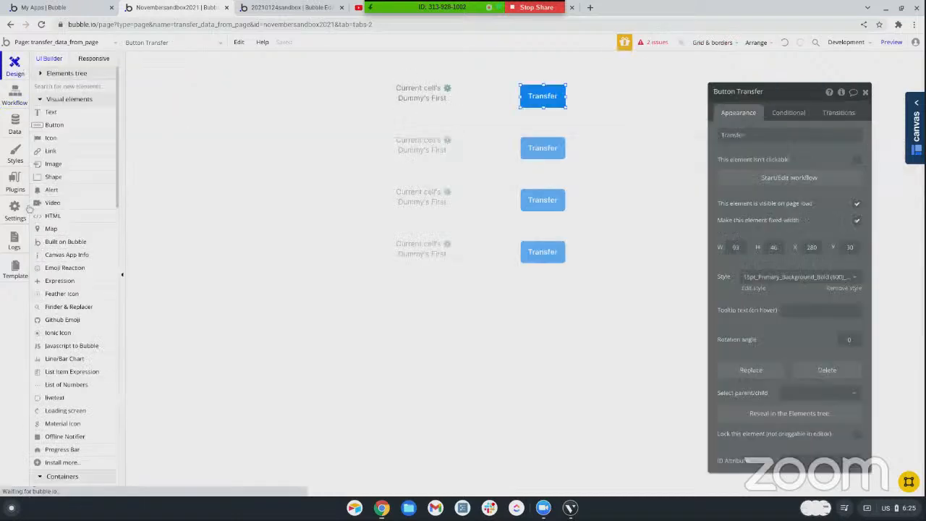
scroll(58, 325, down, 10)
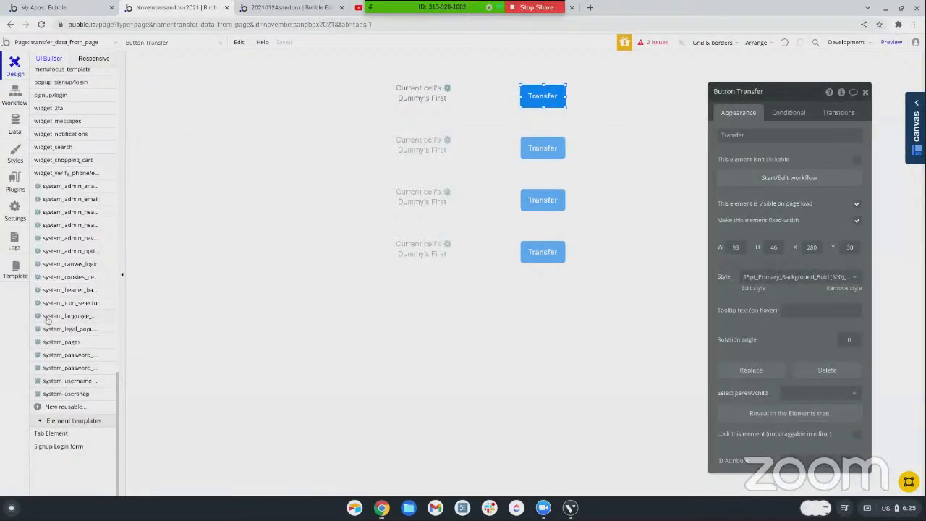
scroll(47, 320, up, 4)
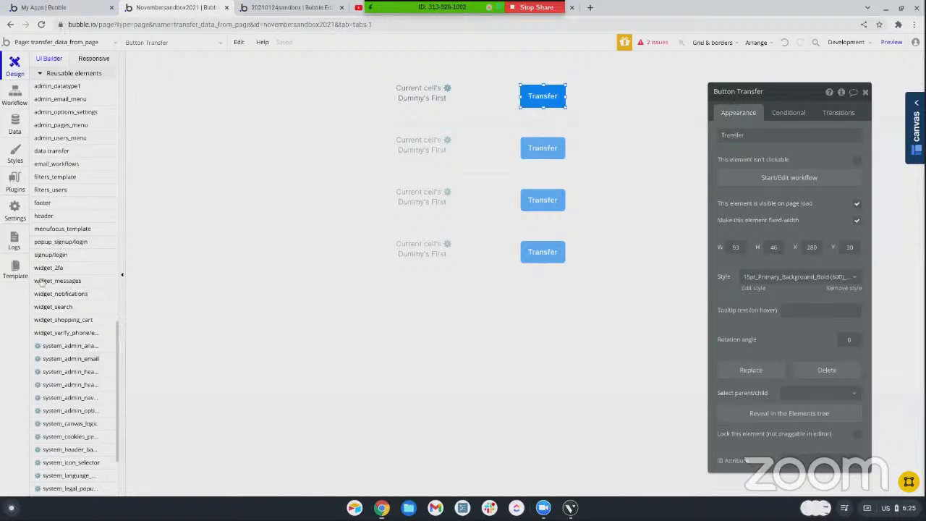
scroll(50, 262, up, 1)
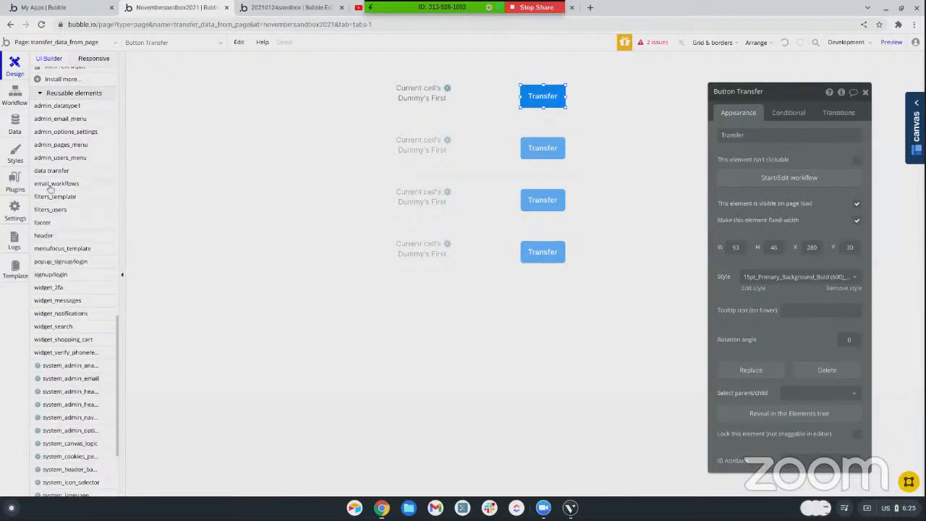
drag(51, 188, 343, 161)
drag(386, 205, 343, 214)
drag(391, 256, 326, 194)
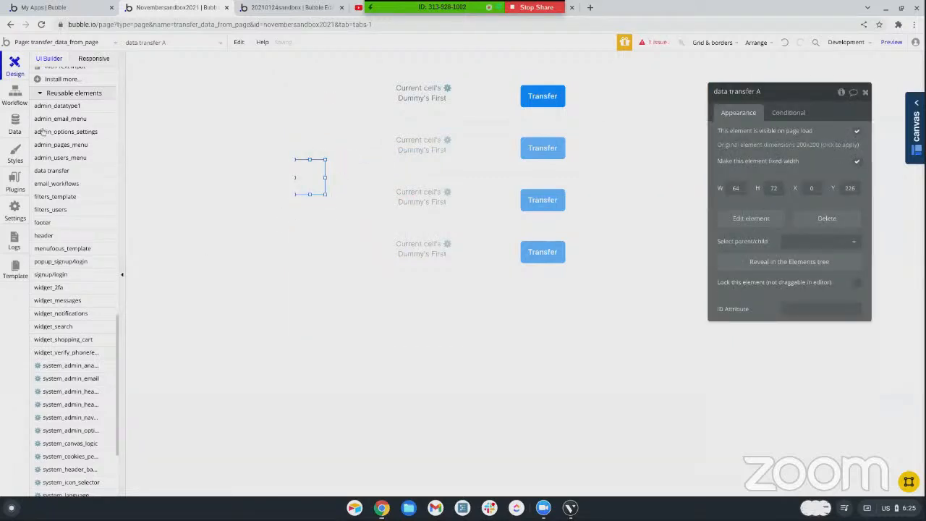
In the Transfer button's workflow, set the workflow thing of the show_popup trigger on data transfer A to Current cell's Dummy
click(15, 95)
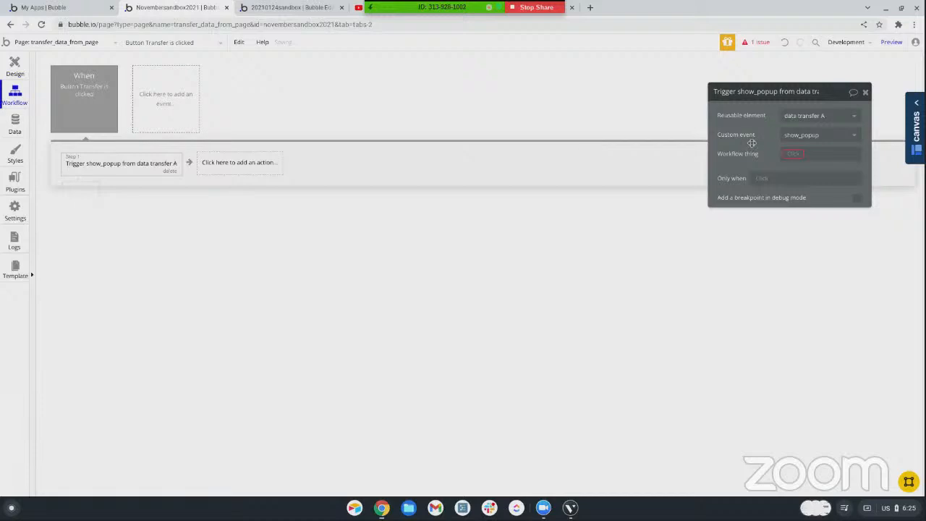
click(793, 156)
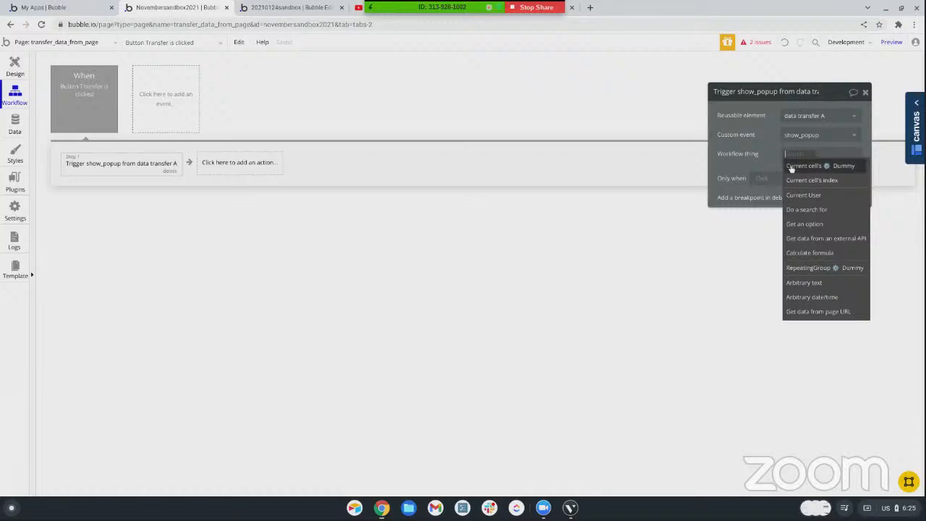
click(791, 166)
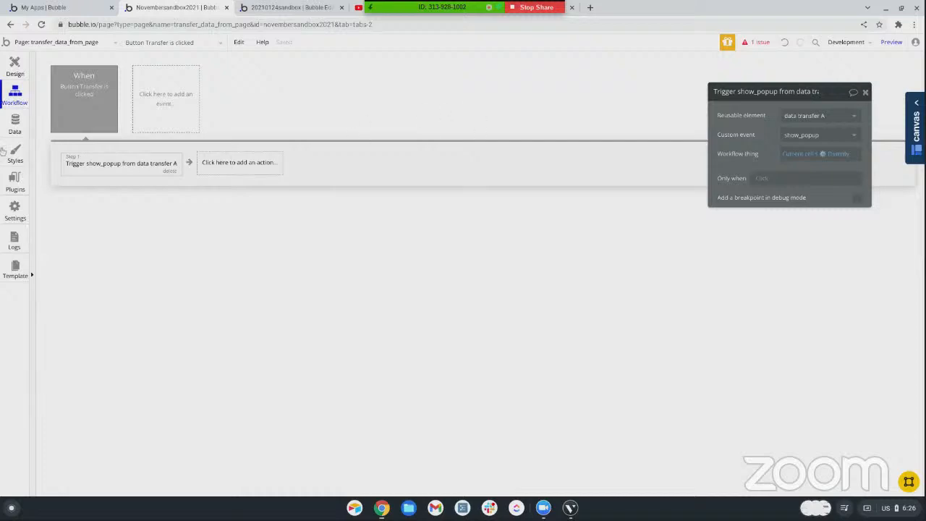
click(15, 125)
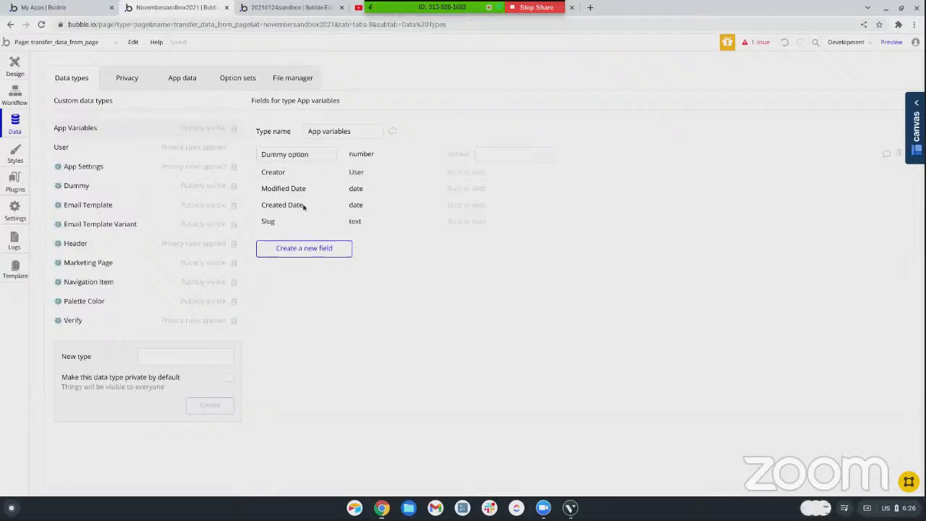
click(16, 71)
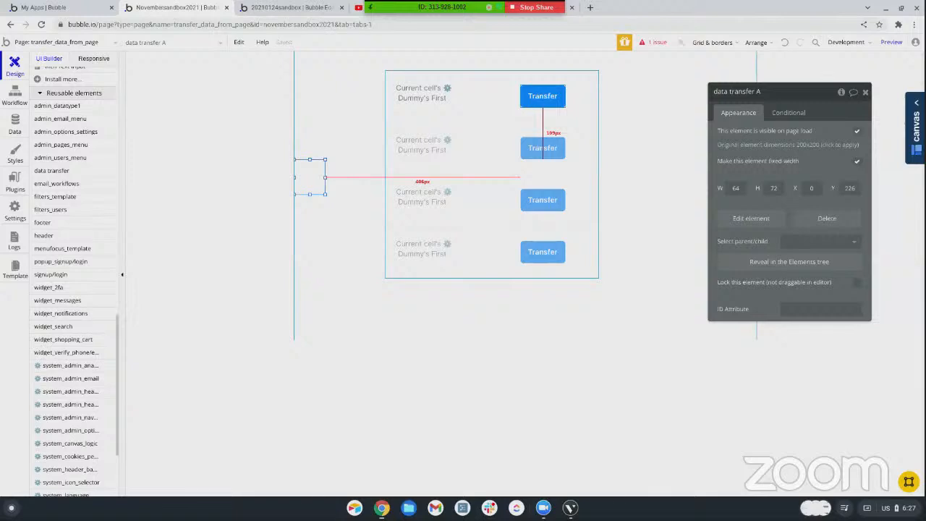
click(540, 101)
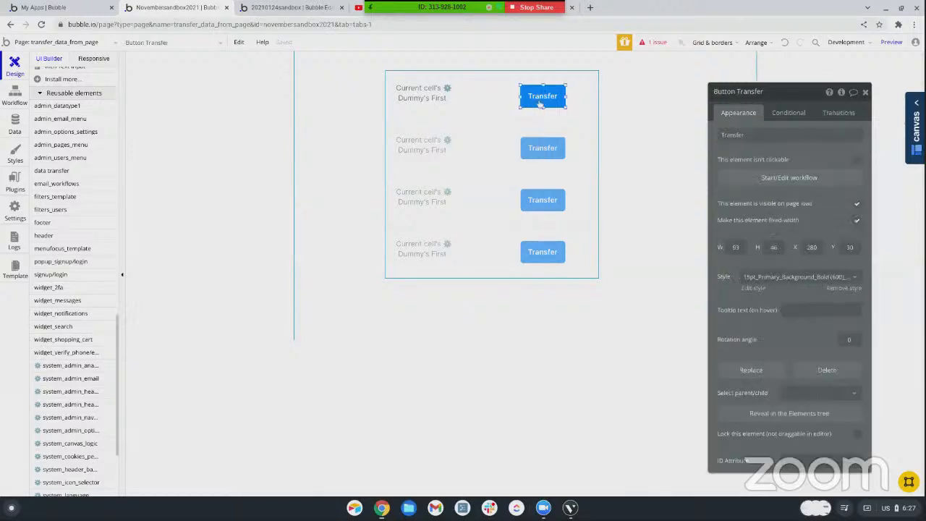
Add a Set state action to the Transfer button's workflow with data transfer A as its element
click(14, 88)
click(238, 162)
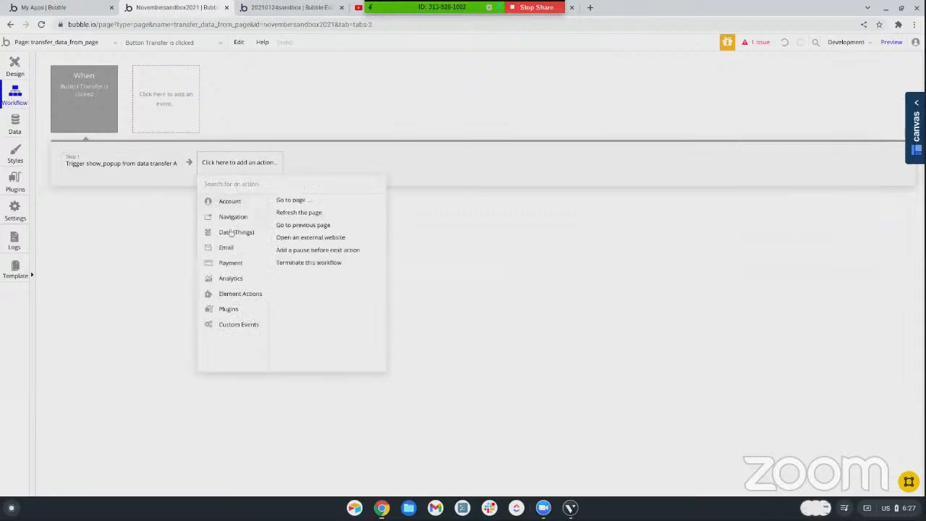
mouse_move(255, 294)
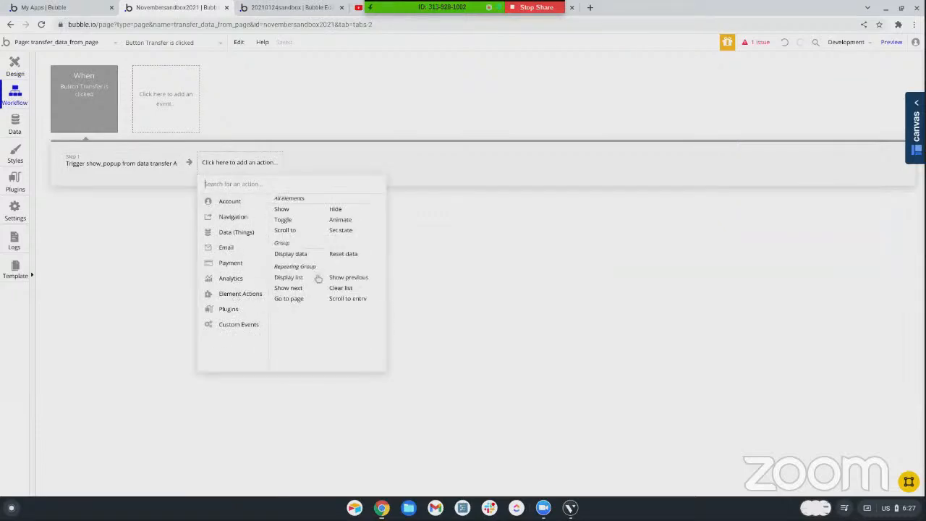
click(338, 232)
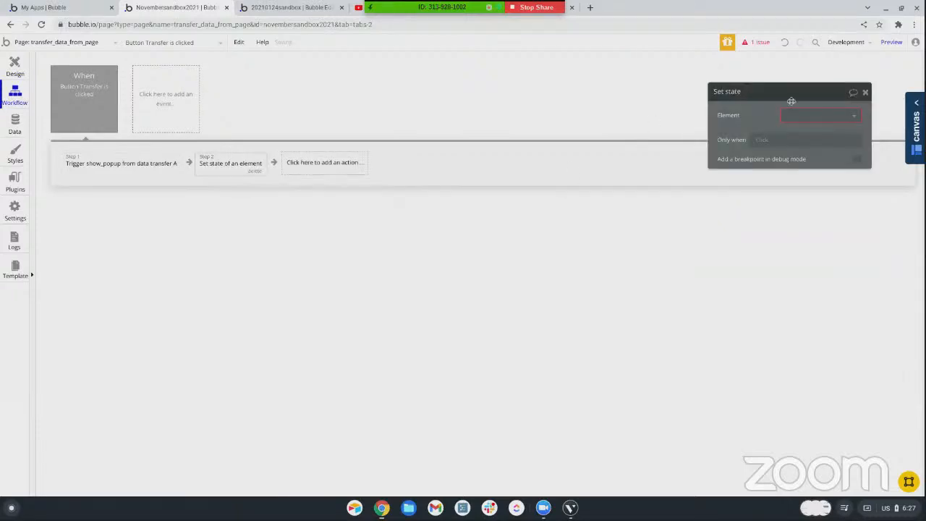
click(814, 117)
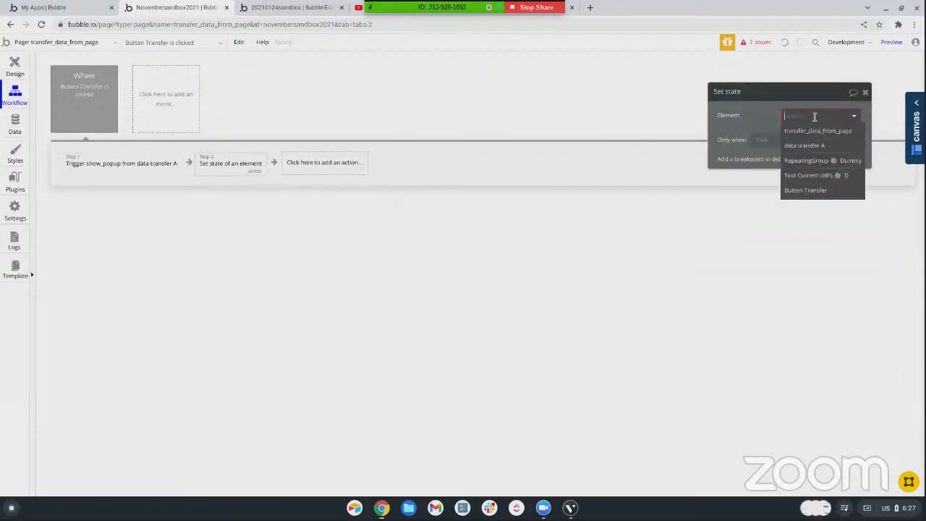
click(790, 146)
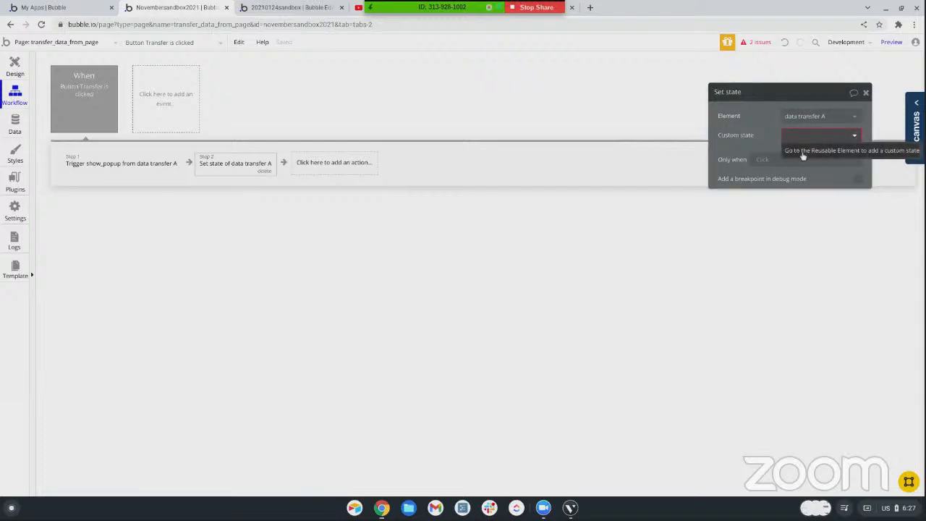
Open the data transfer reusable element for editing and clear the type of content of its popup
click(802, 151)
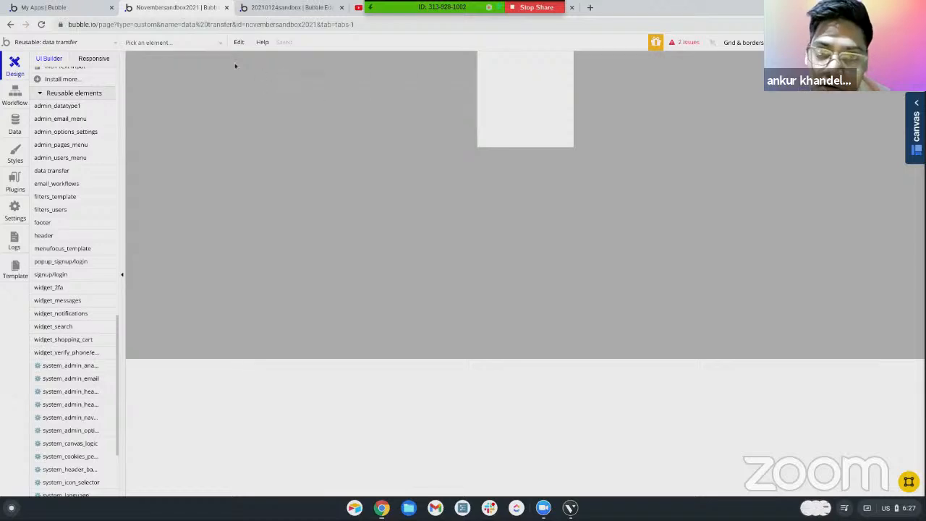
double_click(220, 103)
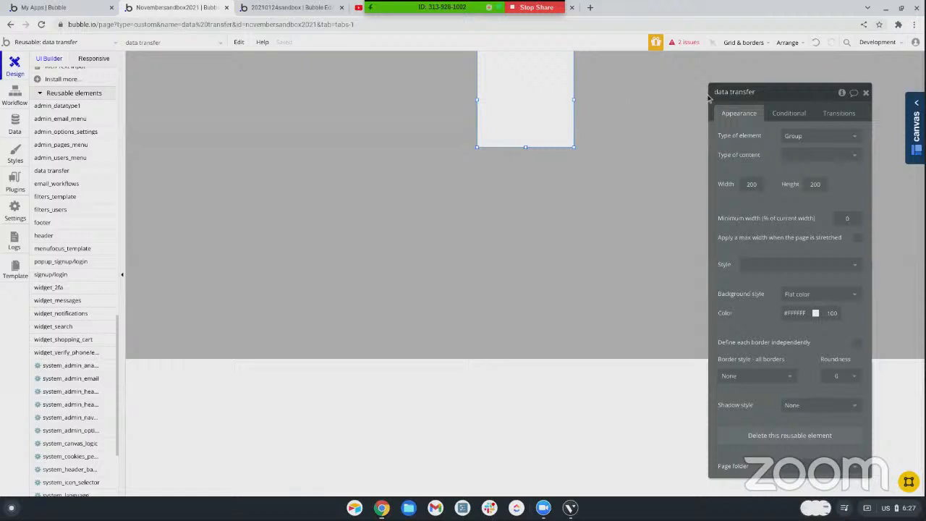
scroll(78, 147, up, 10)
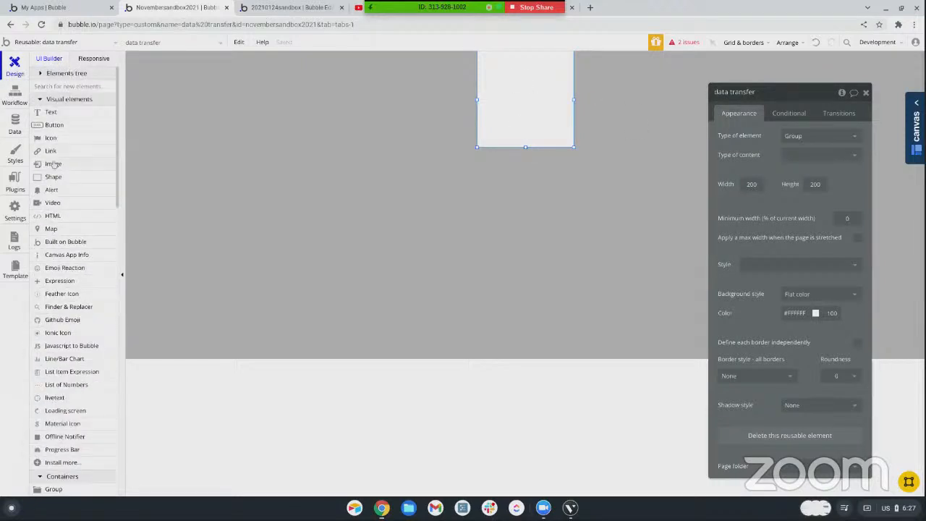
scroll(42, 75, up, 1)
click(42, 75)
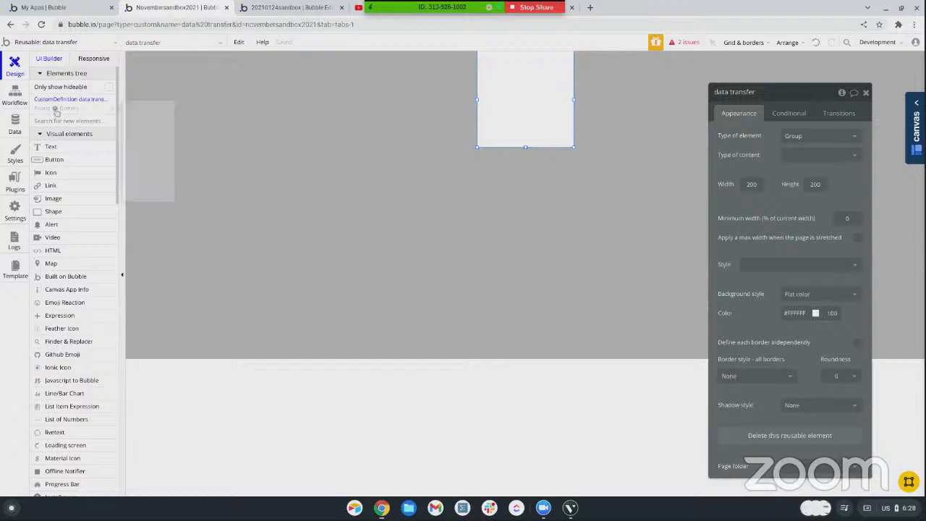
click(58, 109)
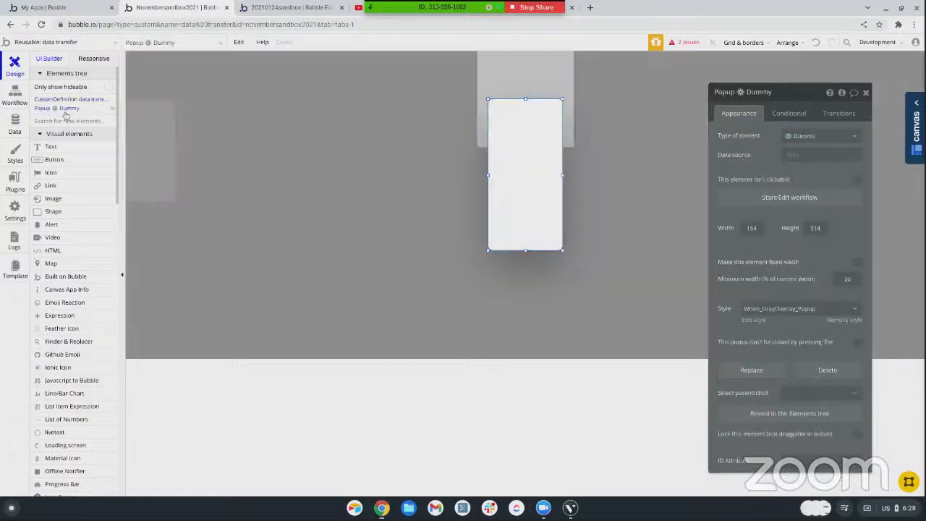
click(796, 136)
click(790, 155)
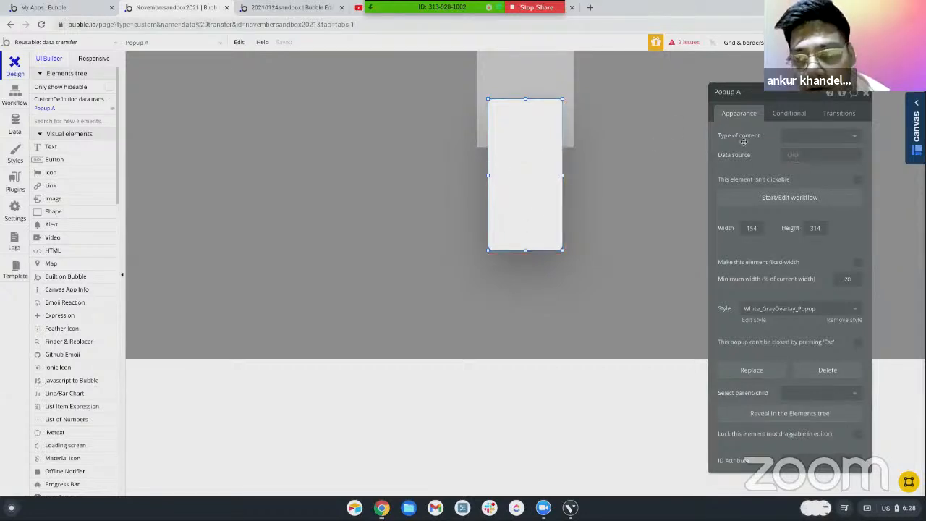
Create a custom state named dummy of type Dummy on the data transfer reusable element itself
click(341, 128)
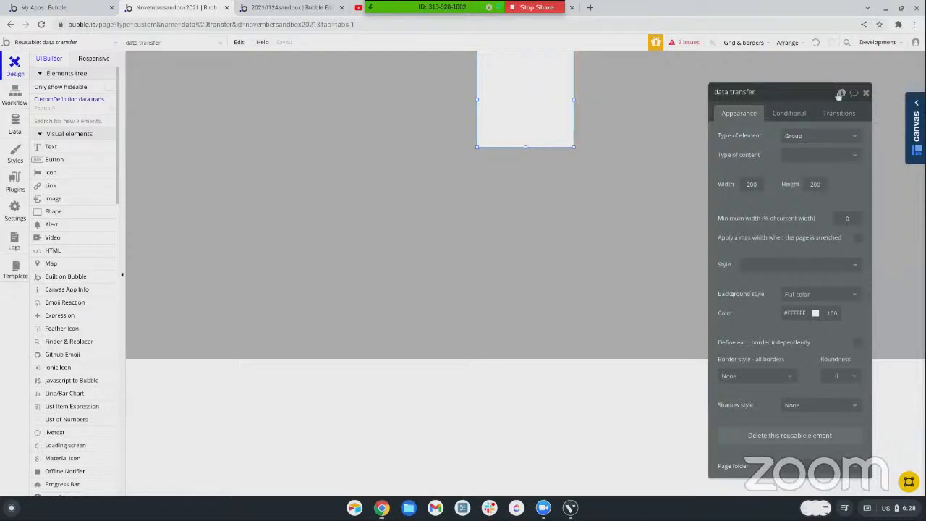
click(841, 92)
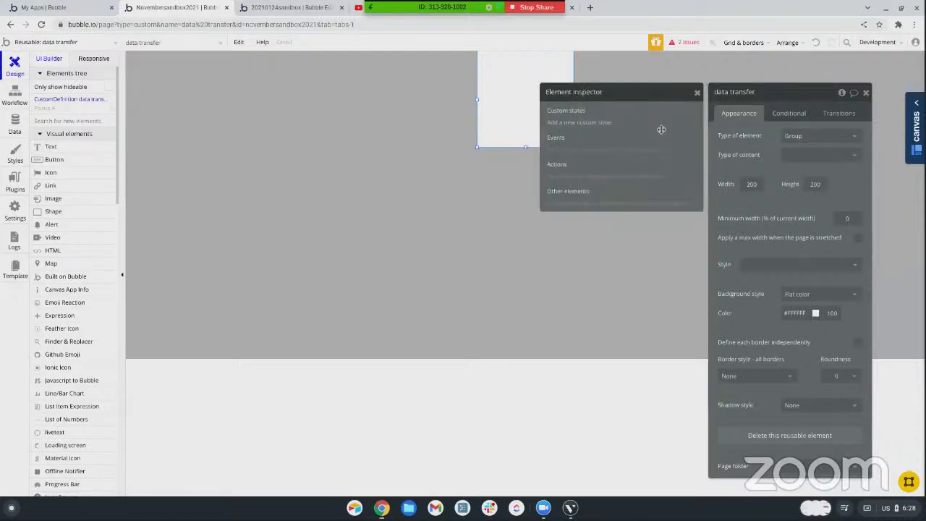
click(572, 123)
text(dummy)
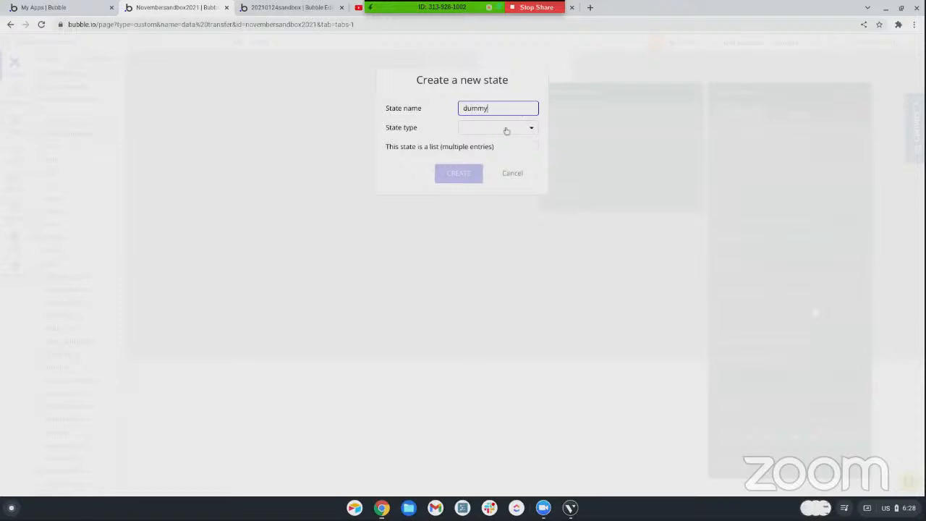
click(507, 131)
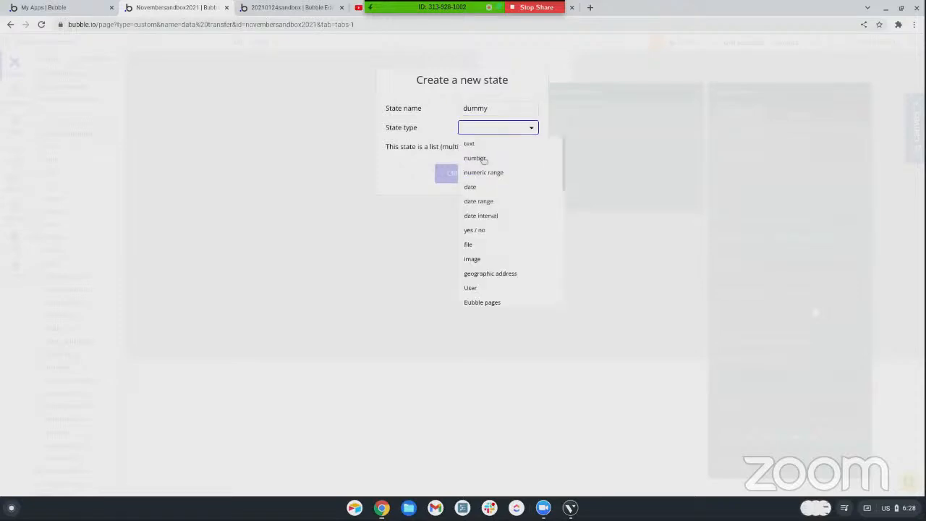
scroll(482, 199, down, 4)
scroll(483, 203, down, 1)
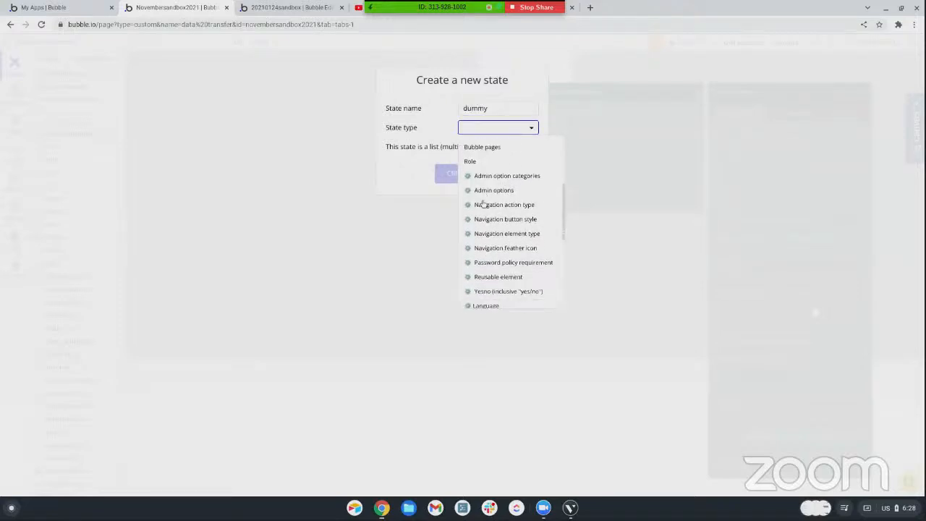
scroll(483, 201, up, 4)
scroll(484, 200, down, 2)
scroll(483, 199, down, 5)
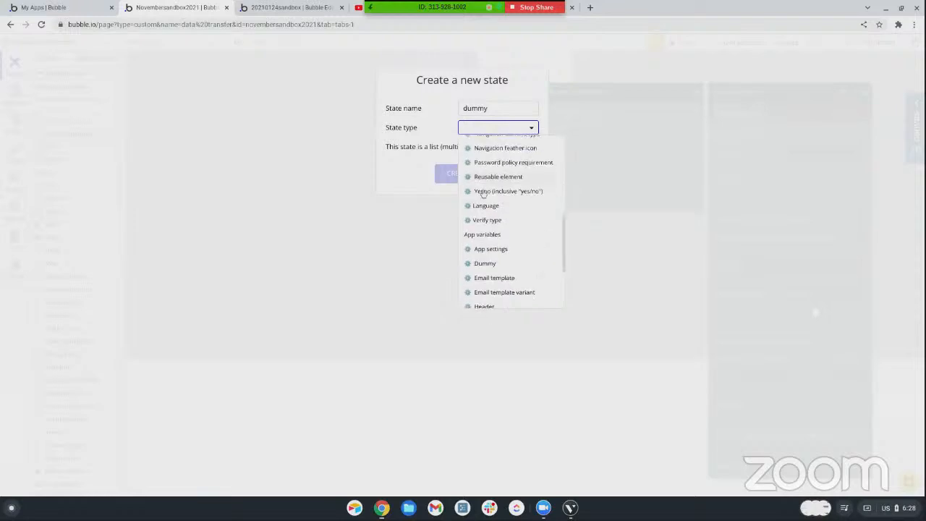
scroll(477, 192, up, 1)
click(479, 189)
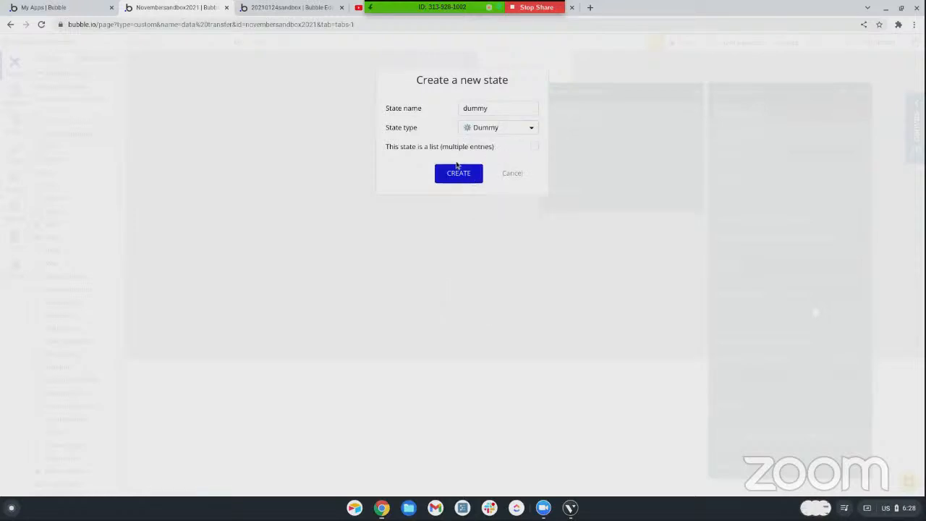
click(456, 177)
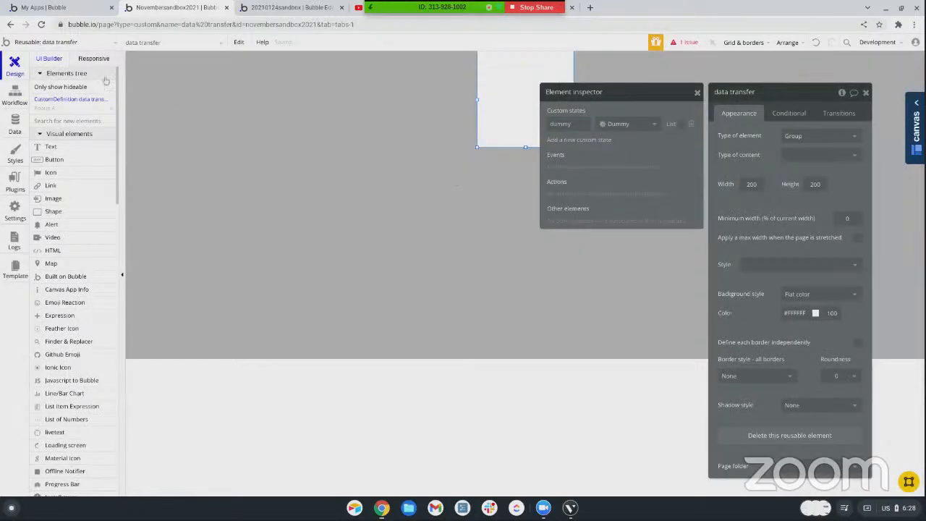
In the transfer_data_from_page page's Transfer button workflow, move the Set state action ahead of the show_popup trigger
click(56, 43)
click(187, 116)
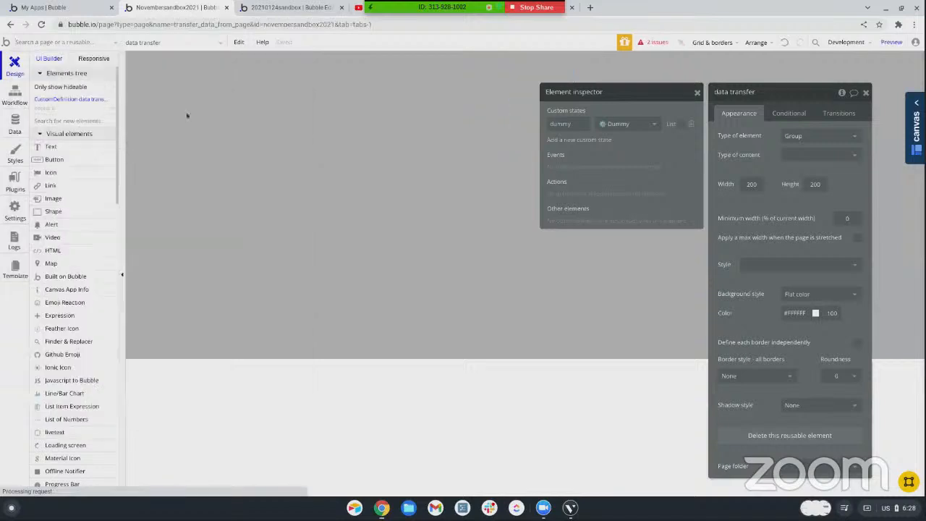
click(14, 96)
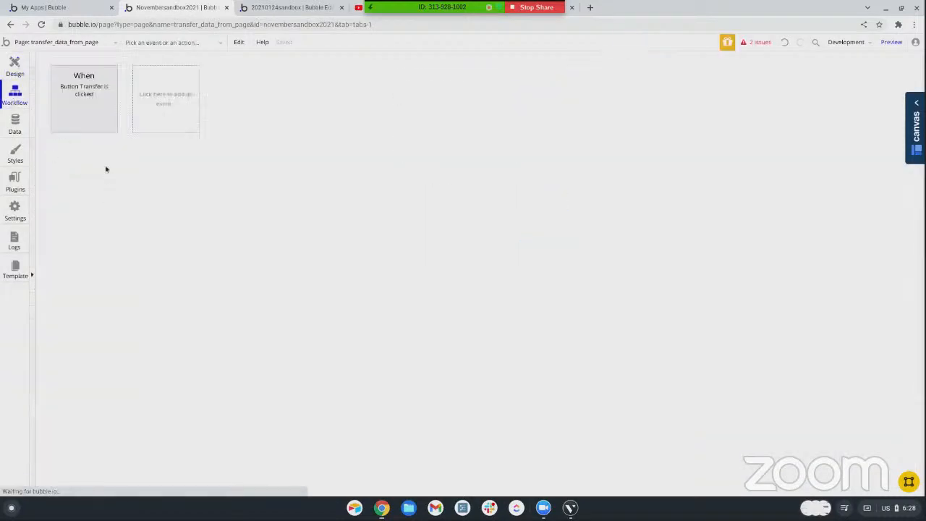
click(100, 101)
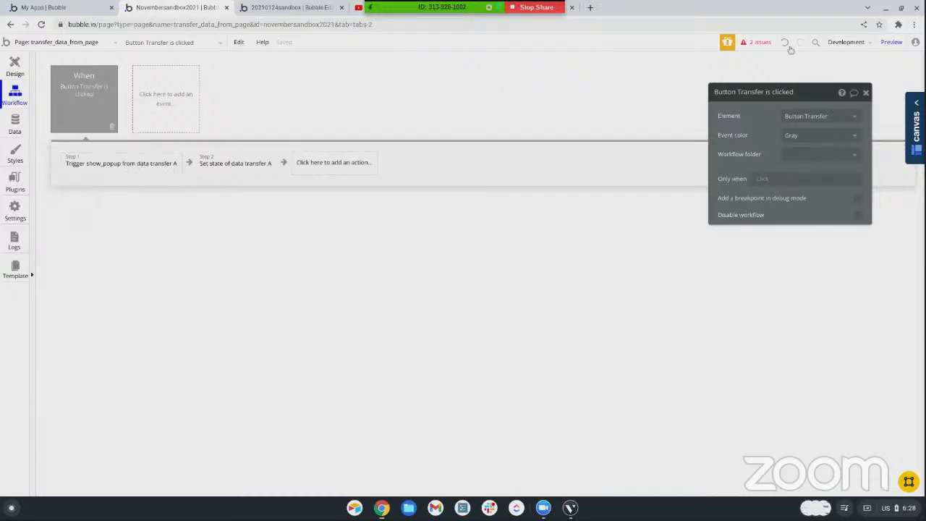
click(239, 164)
drag(247, 166, 79, 166)
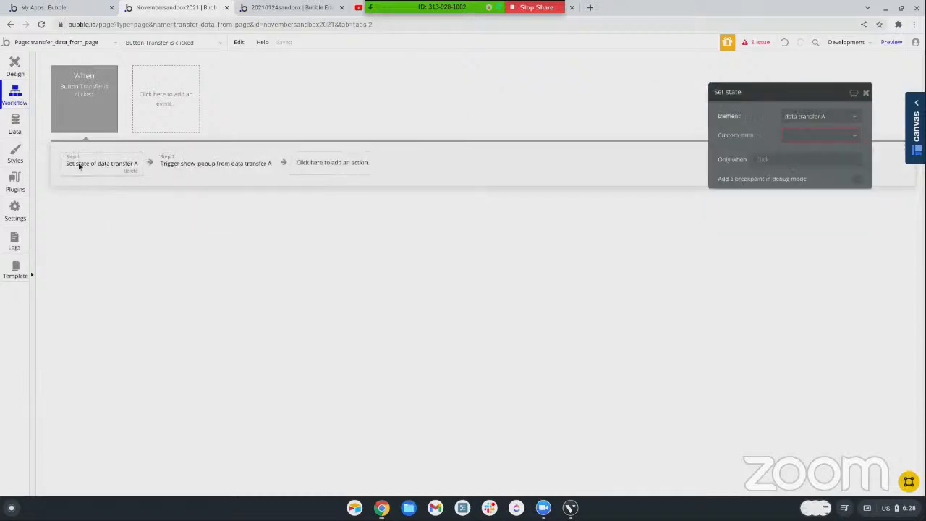
Have the Set state action set data transfer A's dummy state to Current cell's Dummy
click(796, 135)
click(792, 150)
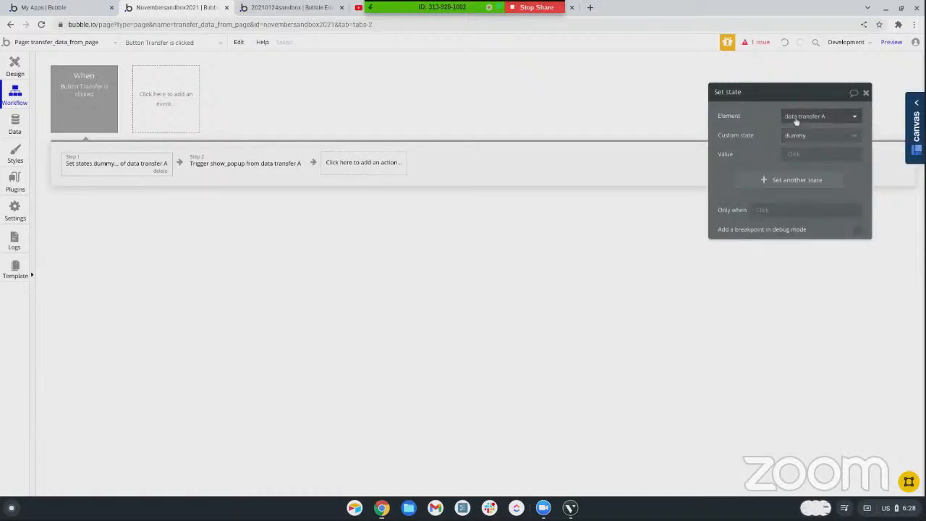
click(791, 154)
click(801, 182)
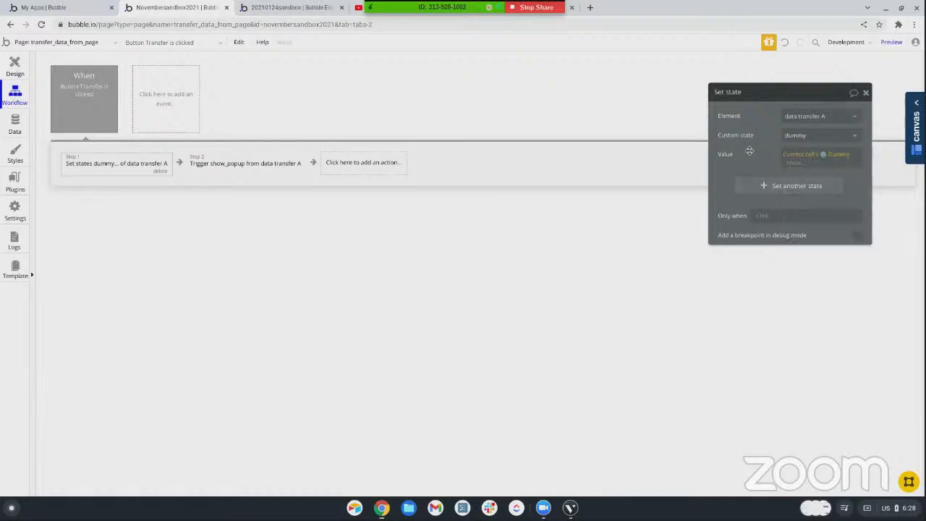
Clear the workflow thing expression of the show_popup trigger in the Transfer button's workflow
click(212, 165)
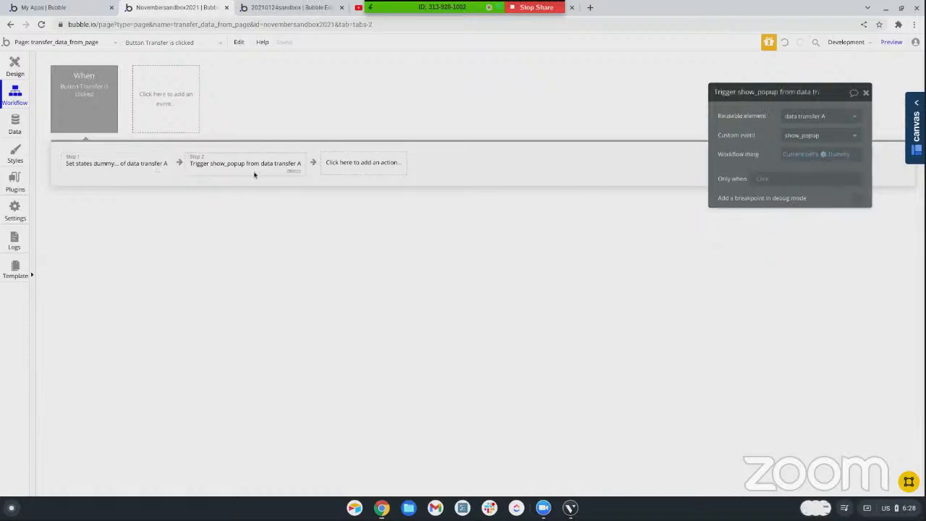
right_click(797, 157)
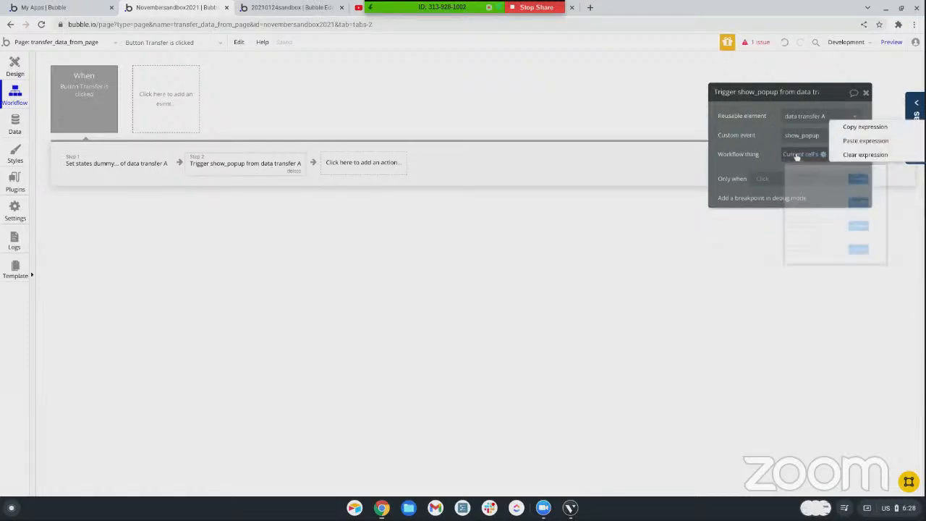
click(860, 154)
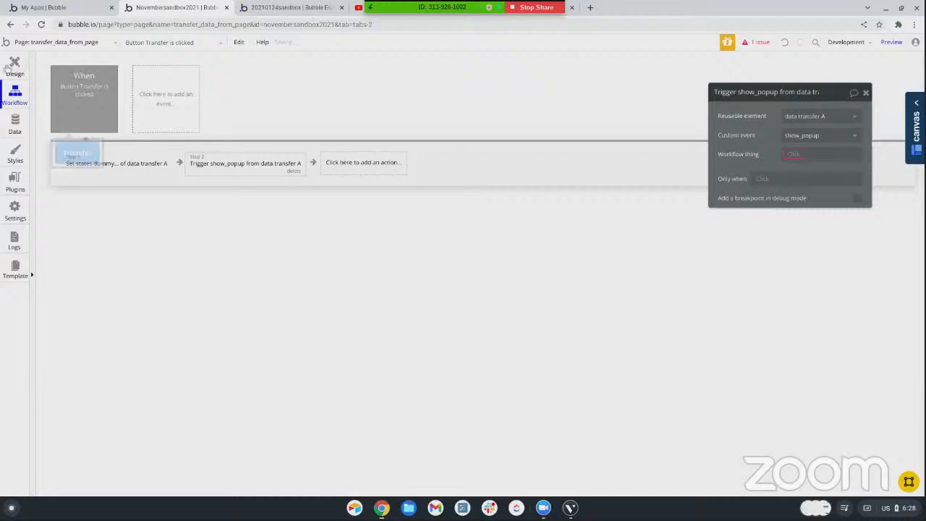
In the data transfer reusable element, clear the type of thing of the show_popup custom event
click(26, 43)
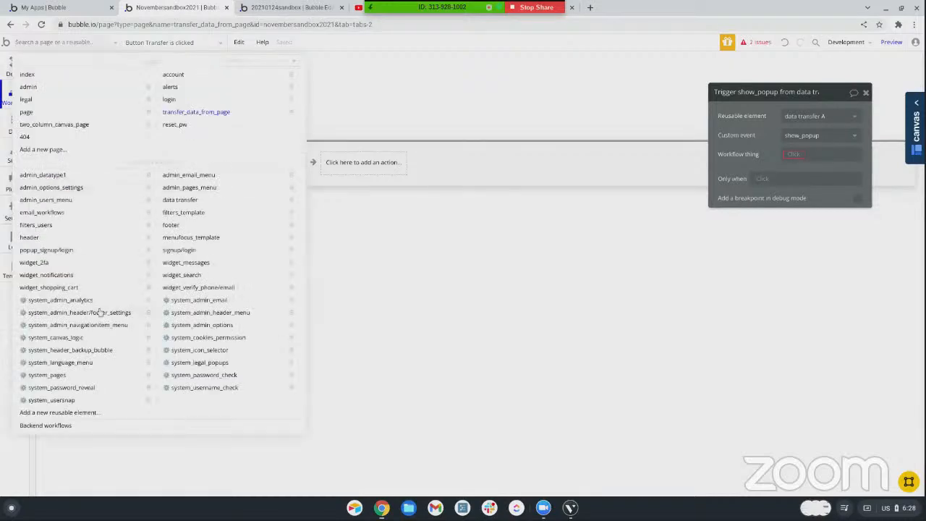
click(167, 202)
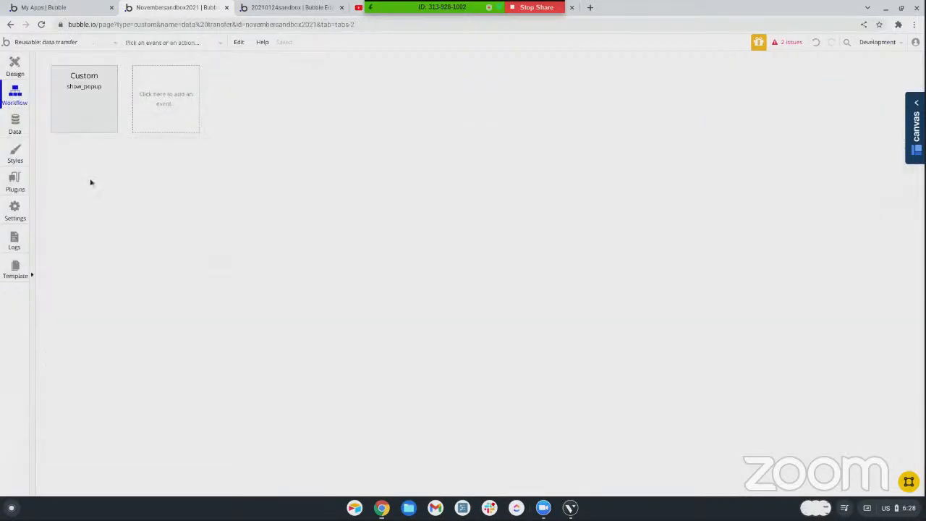
click(15, 67)
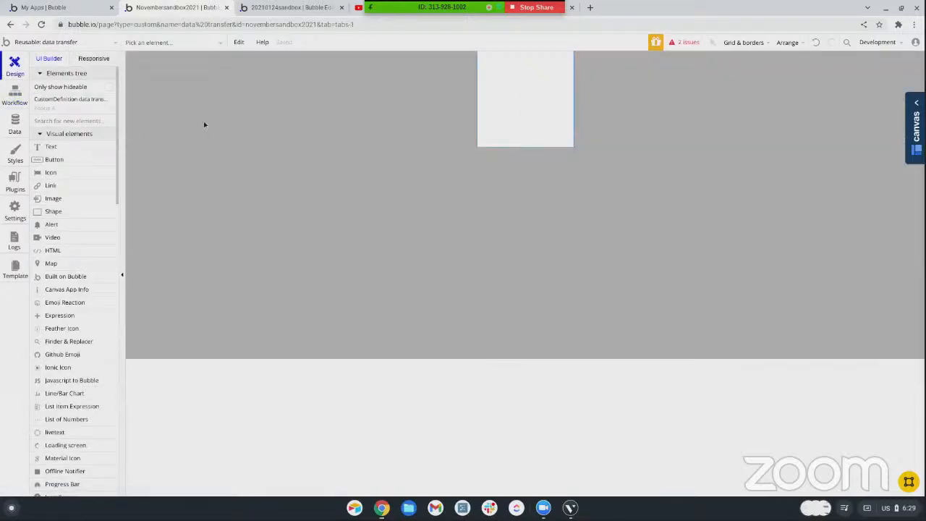
click(15, 97)
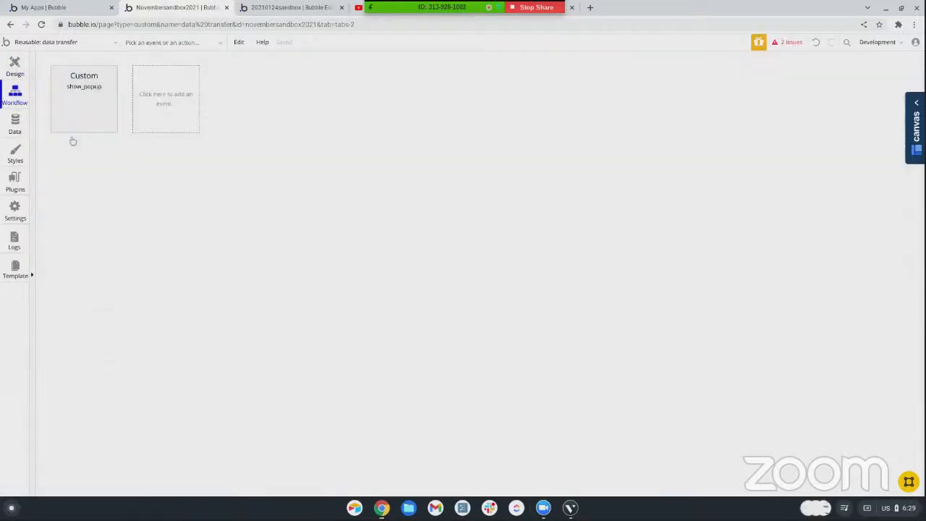
click(92, 99)
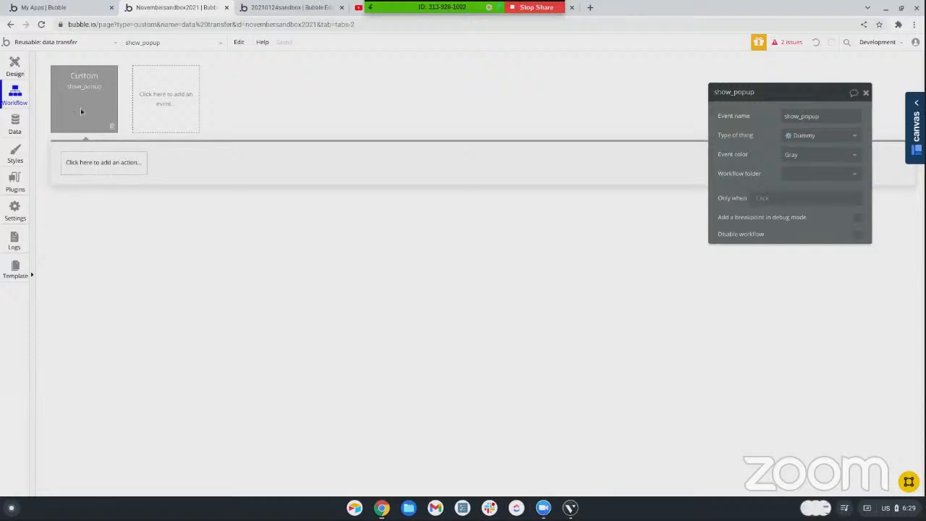
click(804, 136)
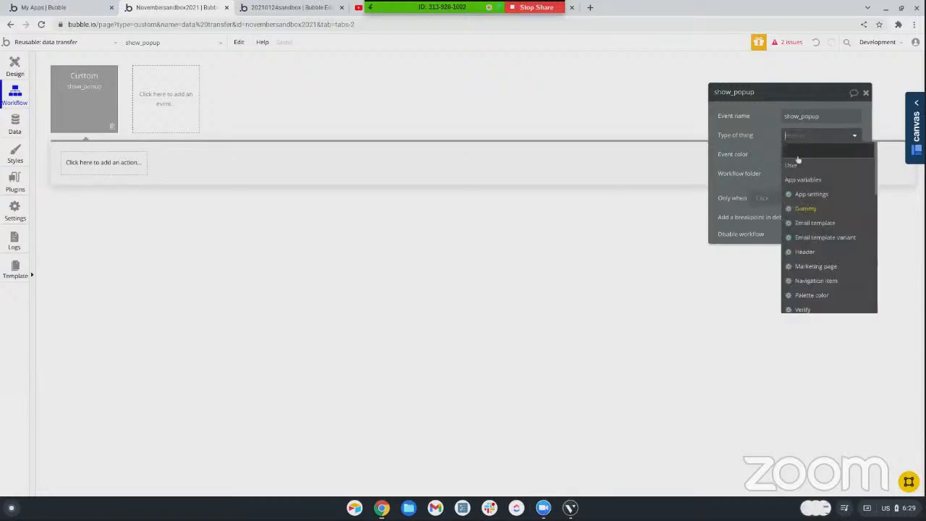
click(796, 157)
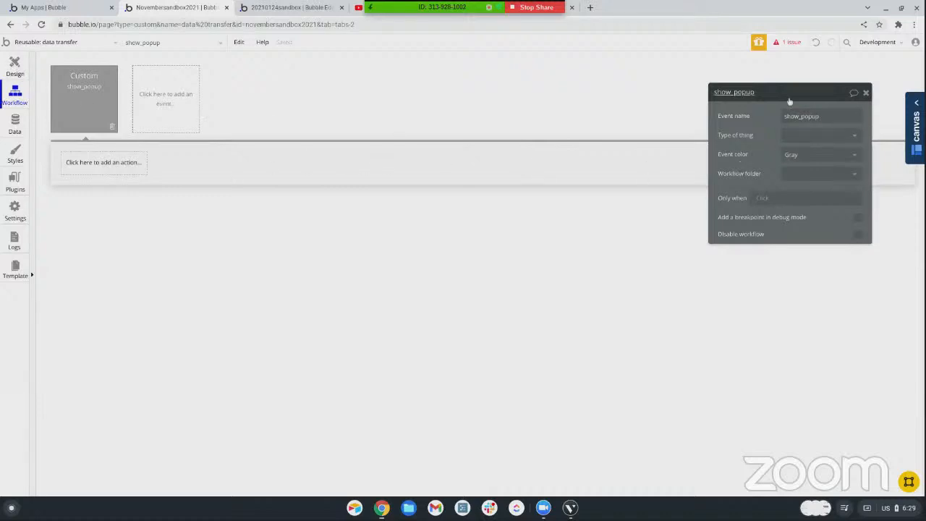
click(790, 41)
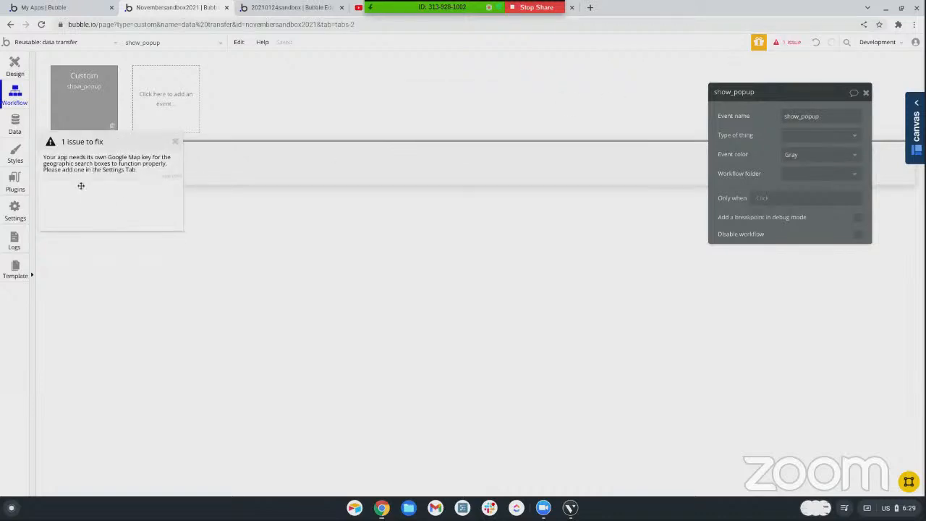
Draw a group of about 109 by 66 px in the upper half of Popup A
click(13, 68)
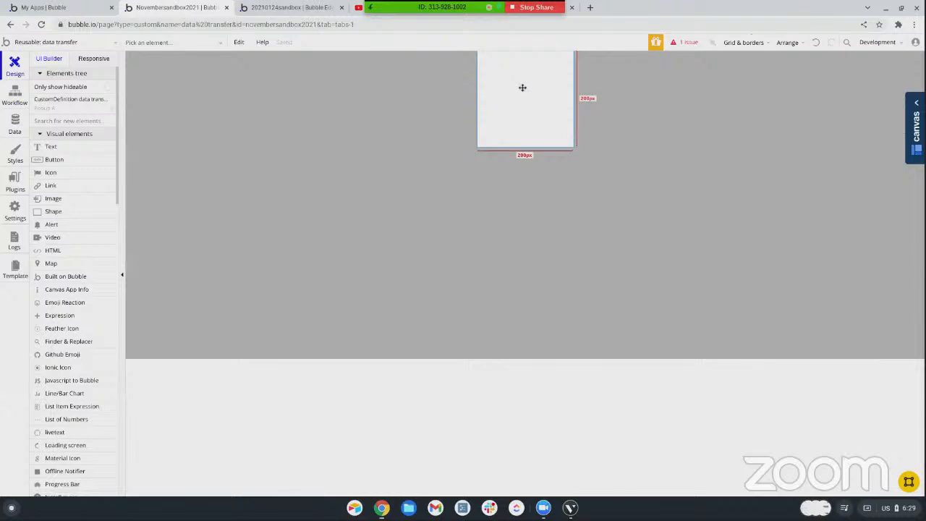
click(45, 110)
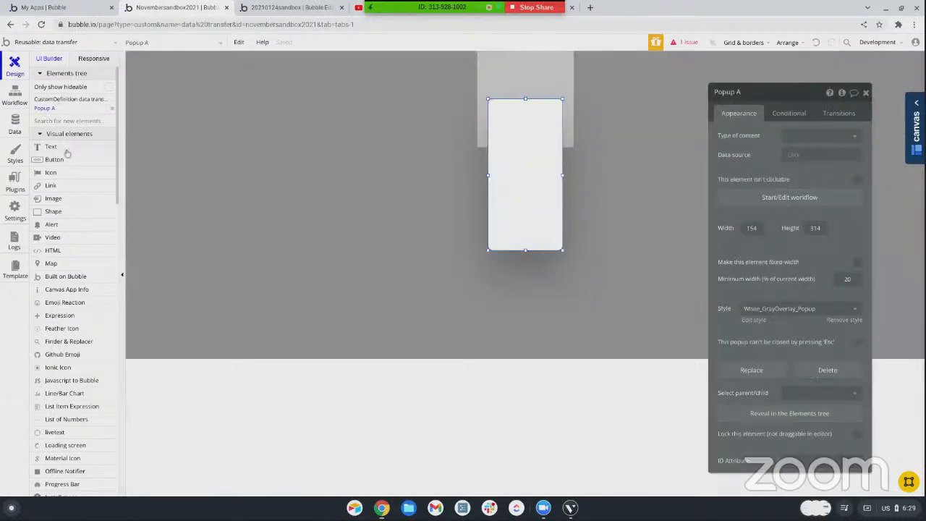
scroll(64, 156, down, 1)
scroll(60, 173, down, 12)
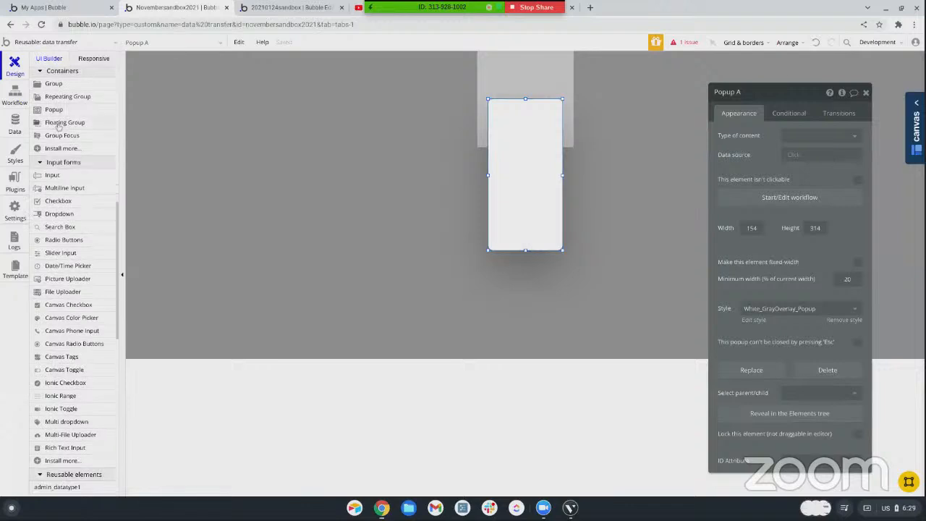
click(58, 84)
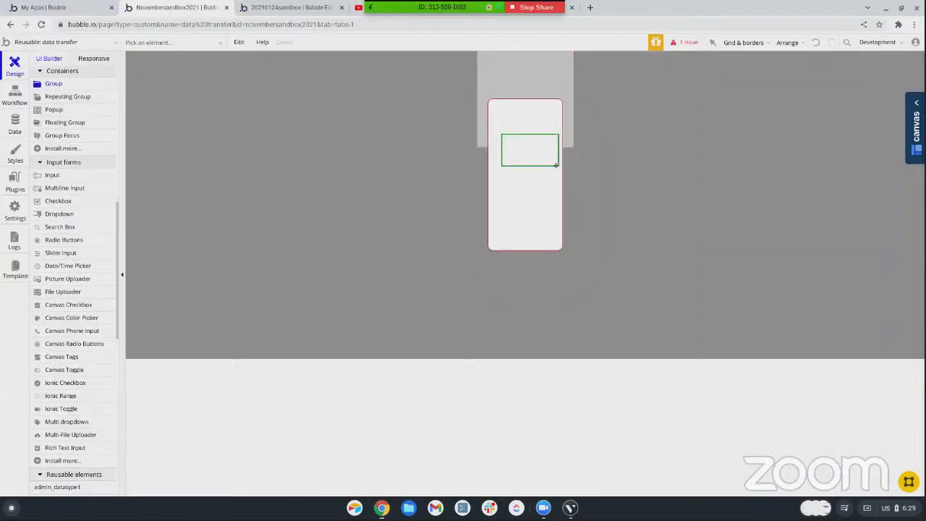
drag(500, 133, 554, 166)
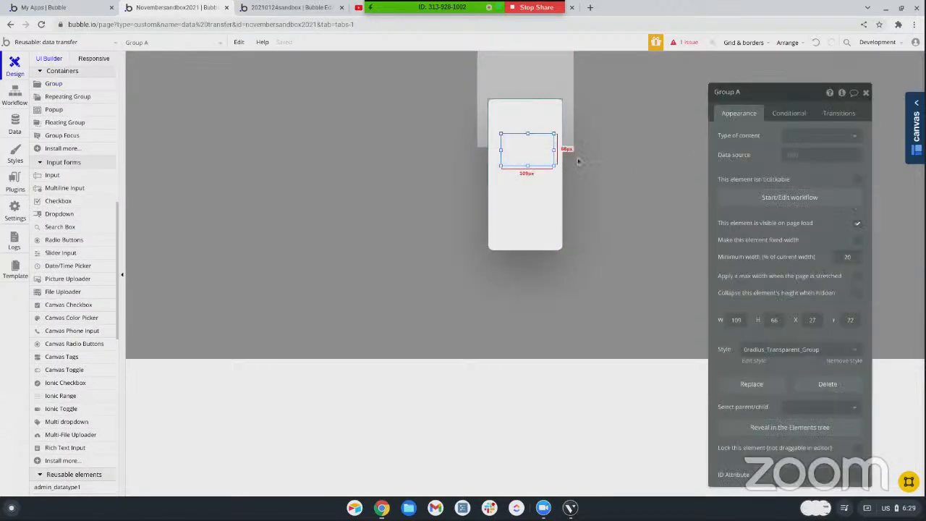
Set the new group's type of content to Dummy and its data source to data transfer's dummy
click(802, 141)
click(801, 210)
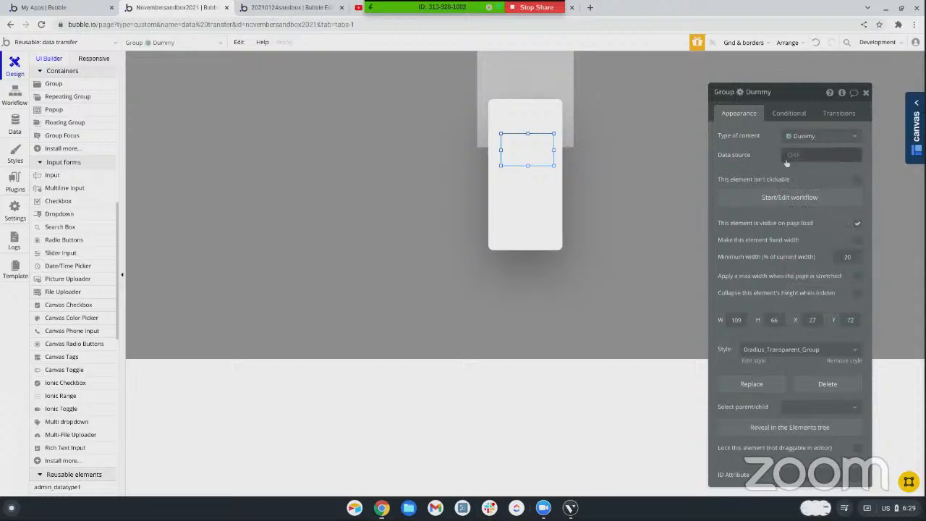
click(793, 155)
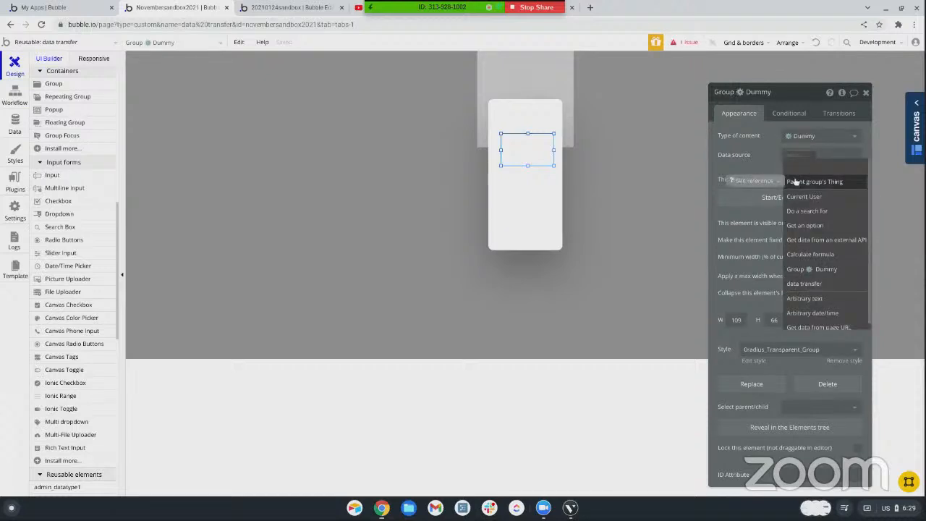
scroll(806, 210, down, 1)
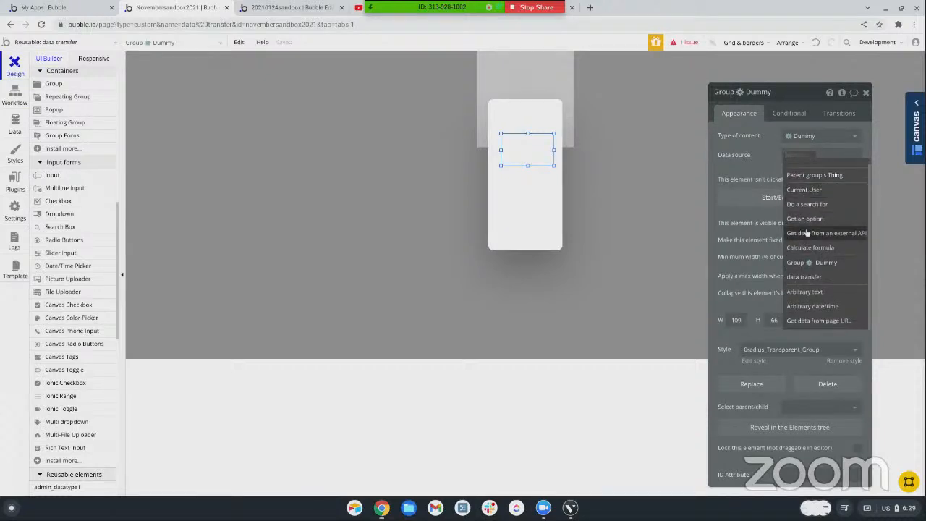
click(803, 277)
click(832, 166)
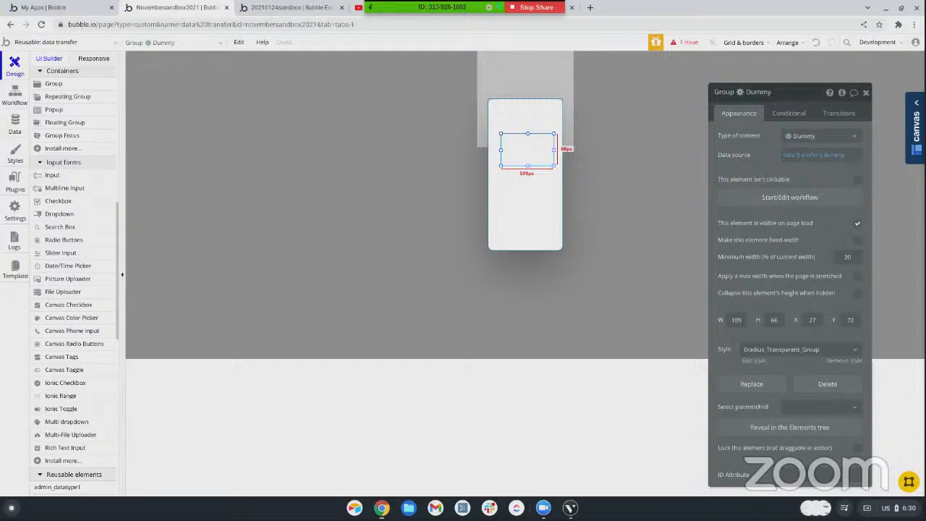
Widen the Dummy group in Popup A to about 124 px and draw a text element of about 91 by 34 px inside it
drag(502, 152, 493, 151)
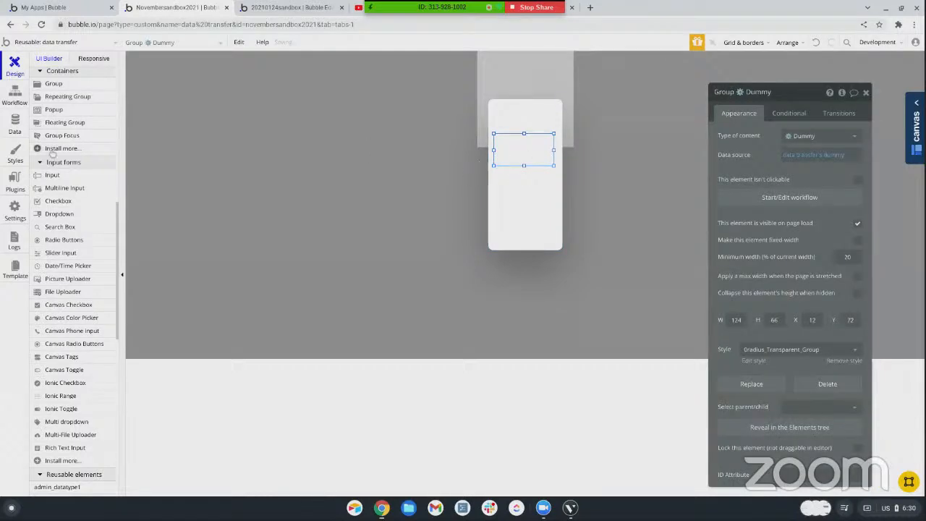
scroll(92, 89, up, 10)
click(325, 164)
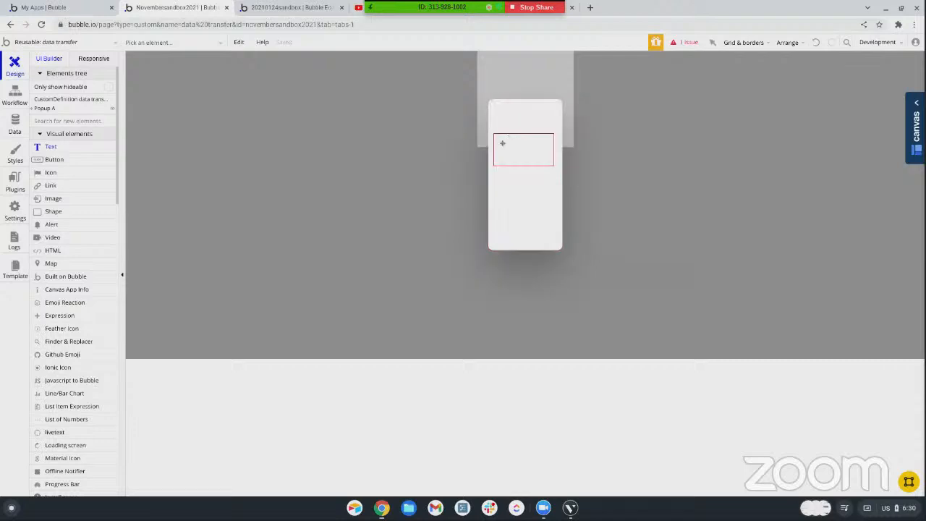
drag(503, 139, 547, 157)
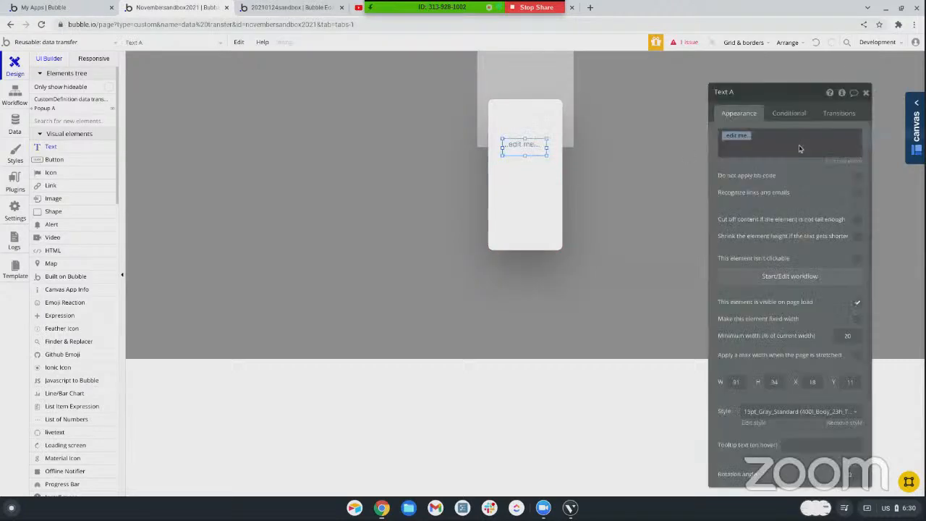
Set the new text element's content to the dynamic expression Parent group's Dummy's First
click(897, 136)
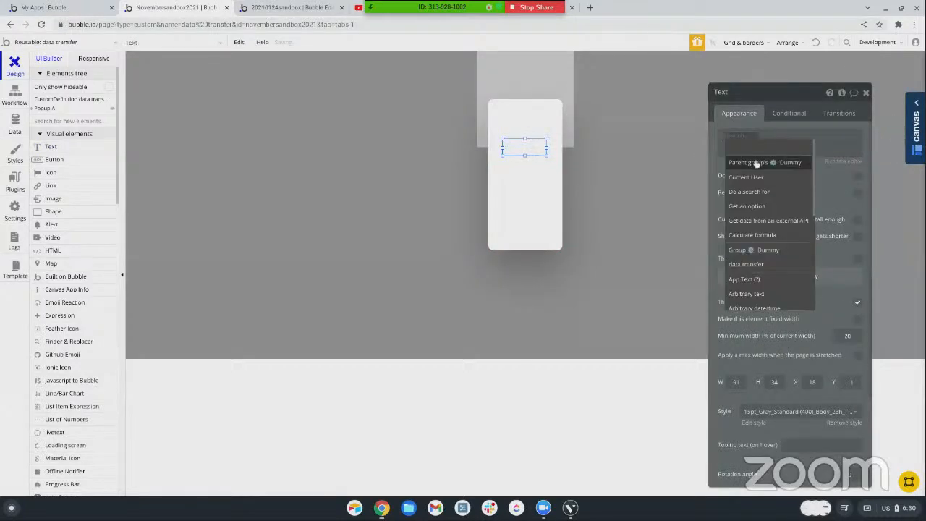
click(748, 163)
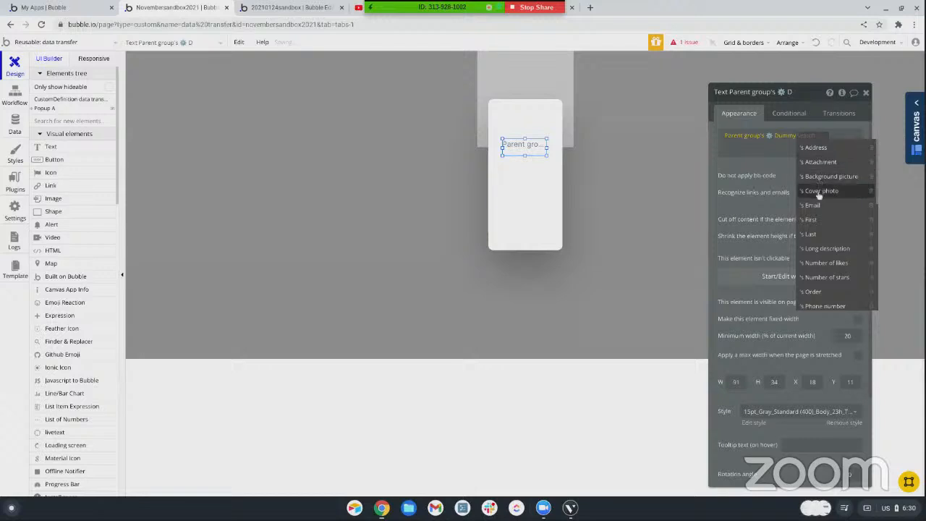
click(812, 220)
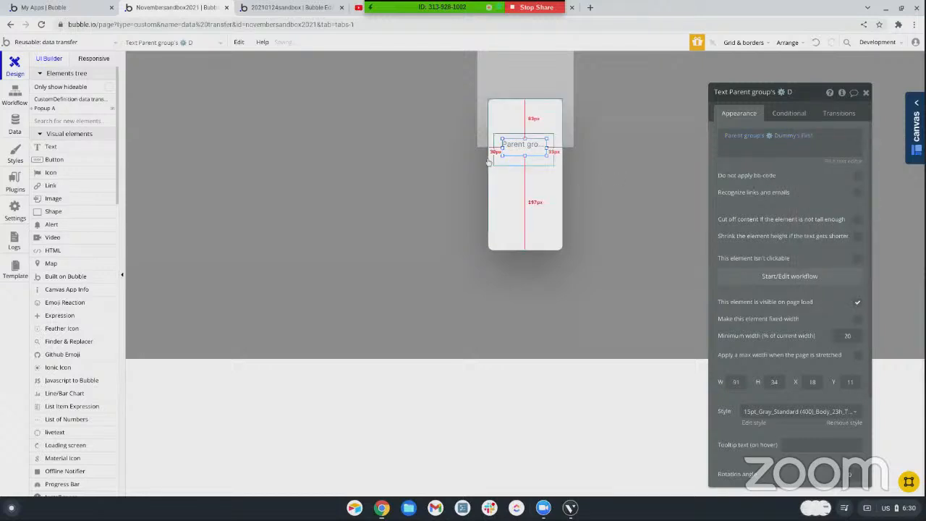
Add a Show action for Popup A to the show_popup custom event's workflow
click(13, 98)
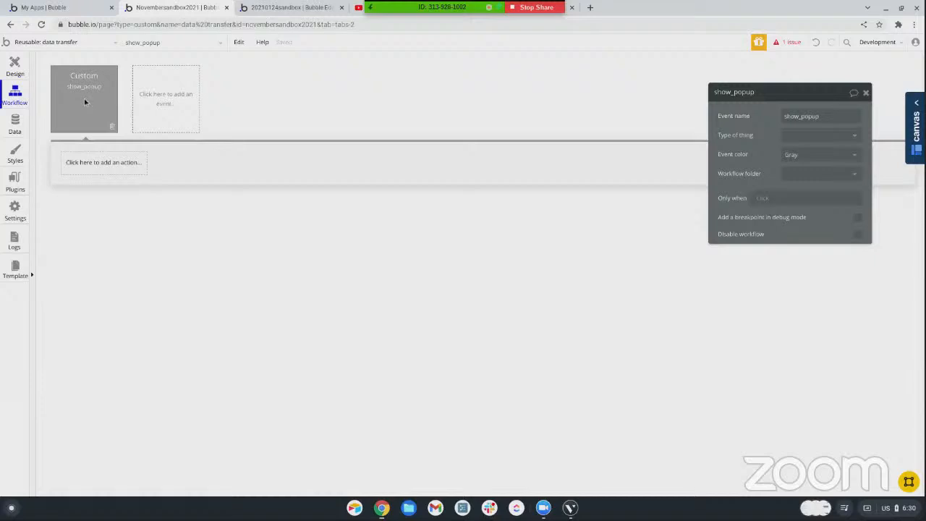
click(94, 165)
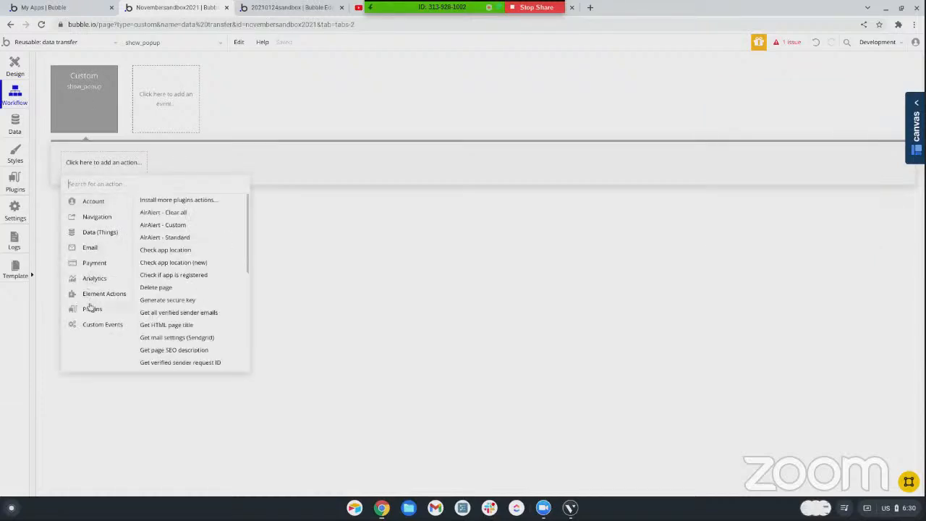
mouse_move(101, 294)
click(146, 216)
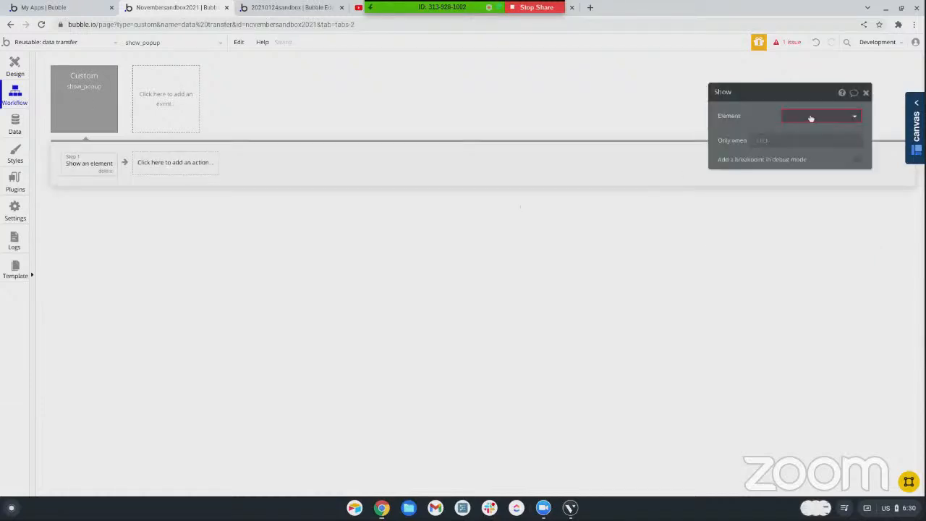
click(810, 117)
click(792, 147)
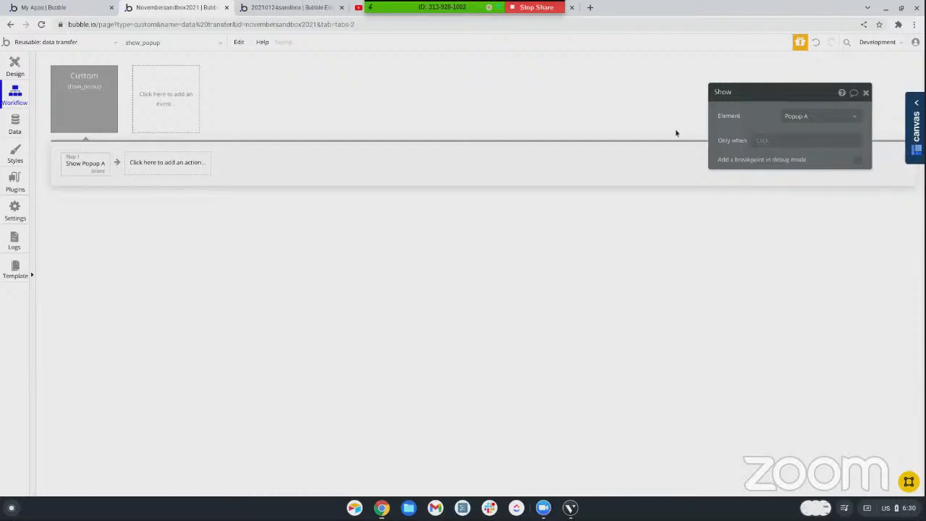
On the transfer_data_from_page page, review the set state and show_popup trigger actions in the Transfer button's workflow
click(29, 41)
click(177, 112)
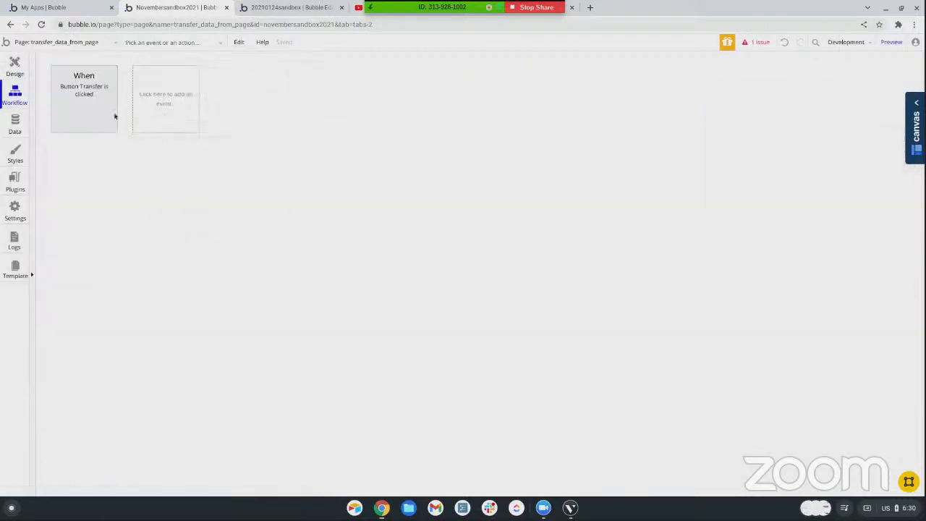
click(92, 97)
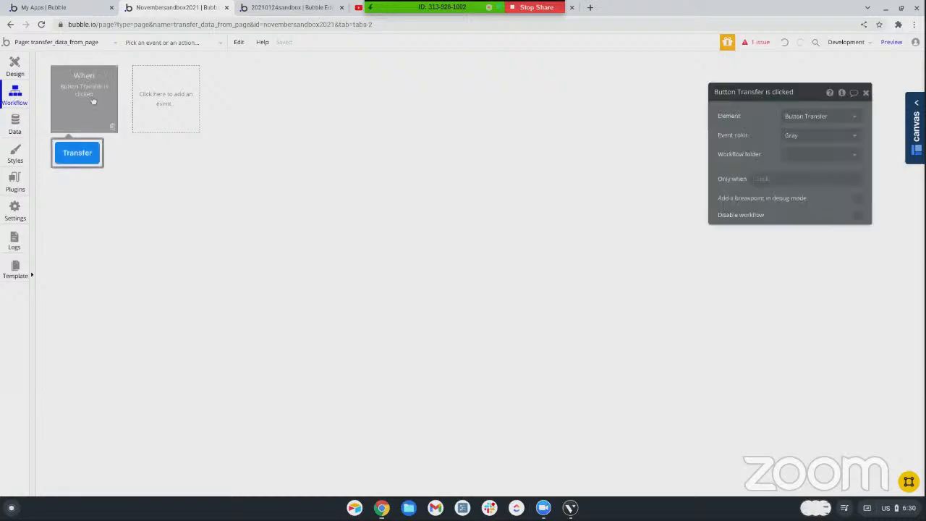
click(84, 167)
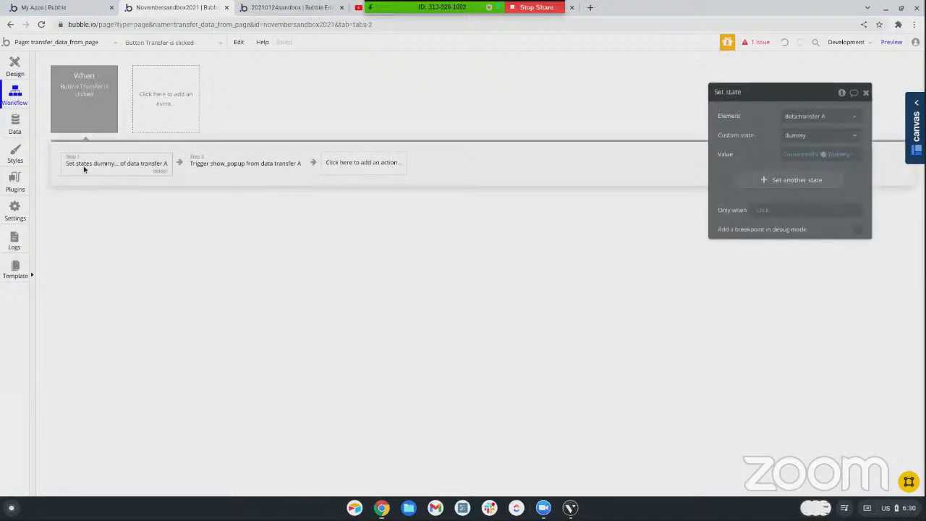
click(214, 166)
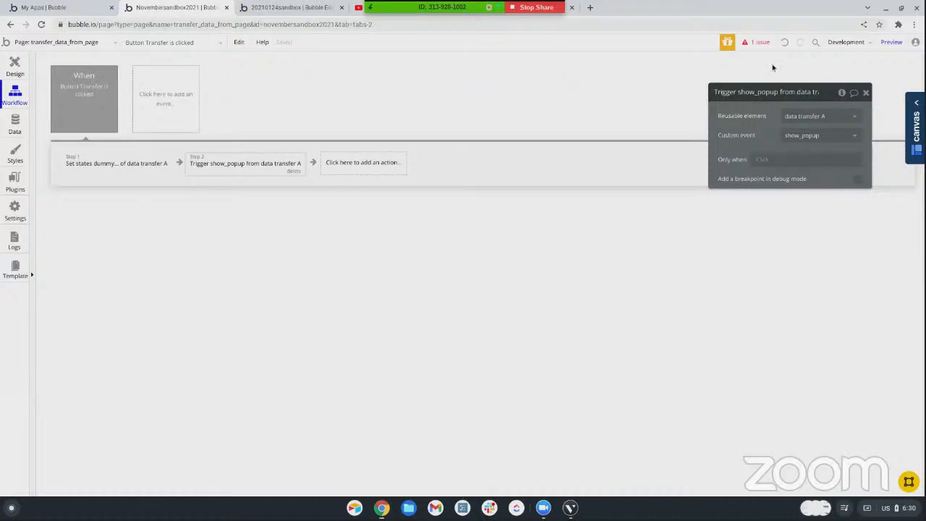
Preview the page, signing in with the username and password, and test the Transfer button in the first row
click(894, 44)
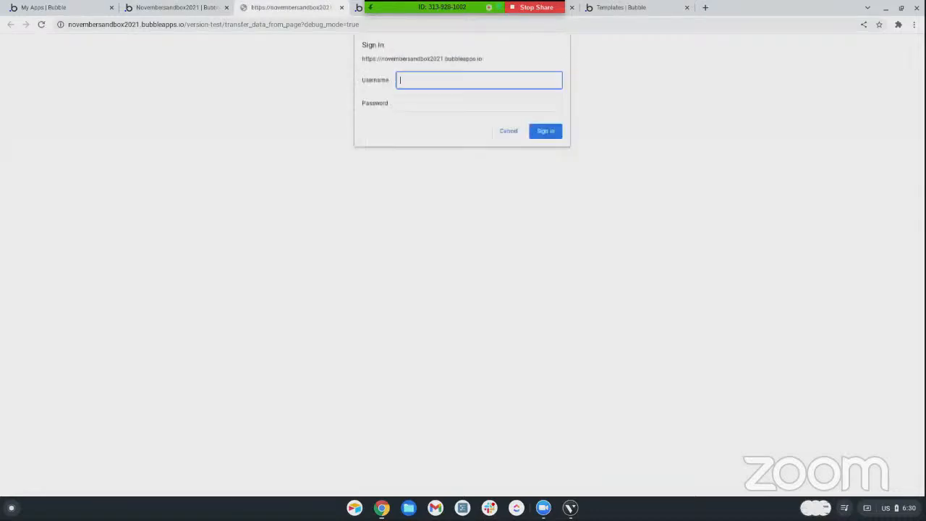
text(username)
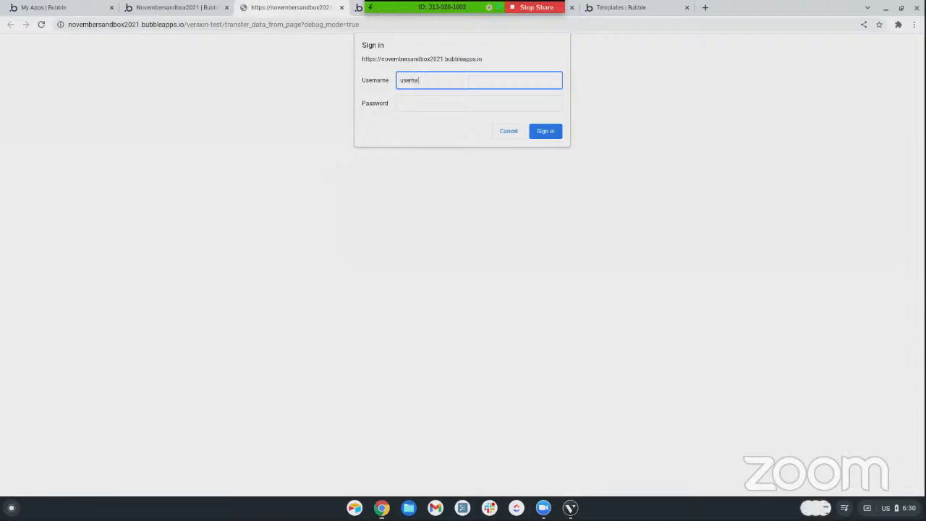
key(Tab)
text(password)
key(Return)
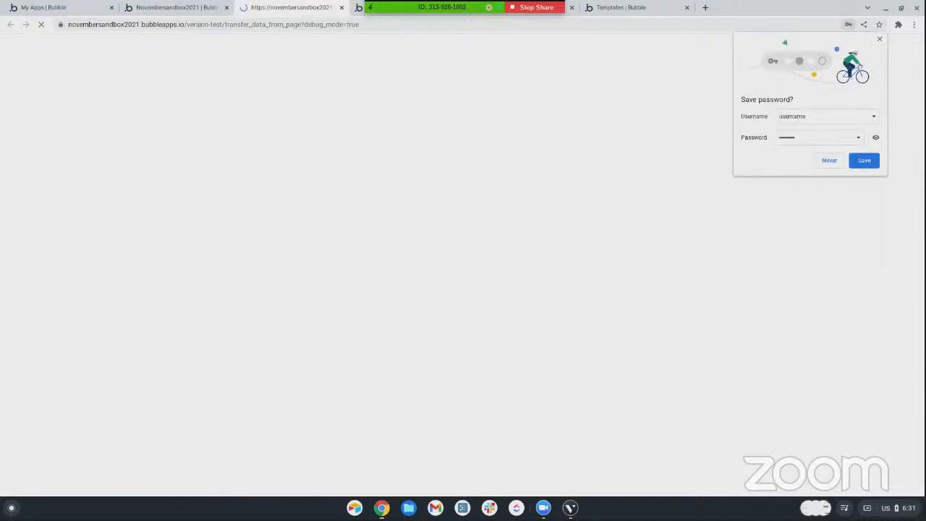
click(879, 40)
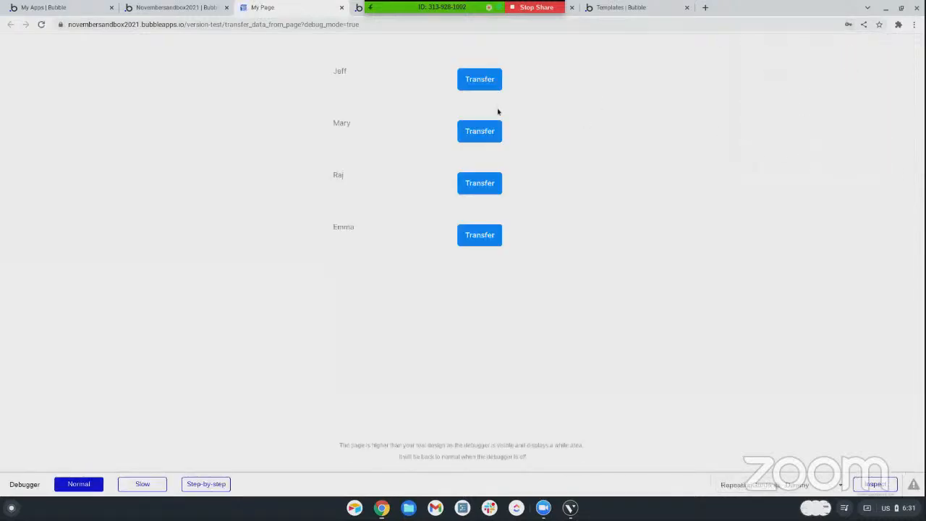
click(489, 87)
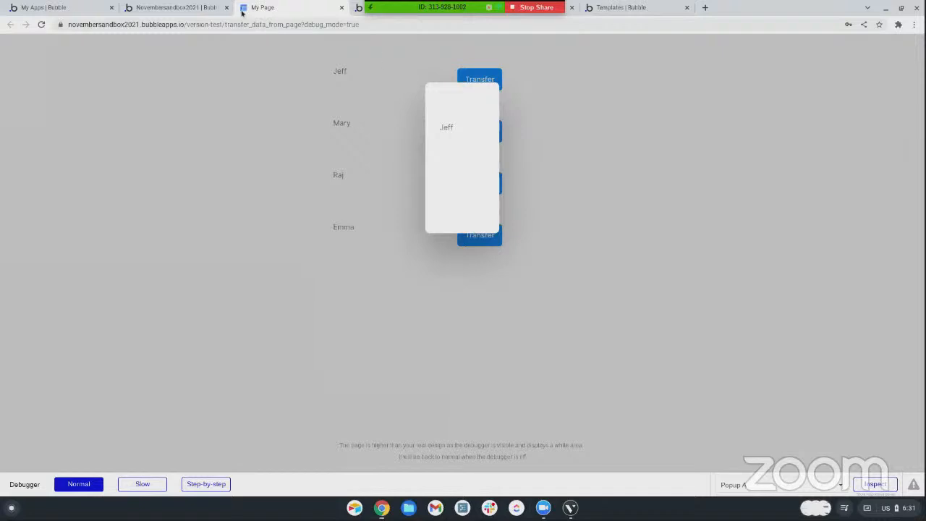
Return to the editor and examine the data source of the Dummy group inside Popup A of the data transfer reusable element
click(159, 7)
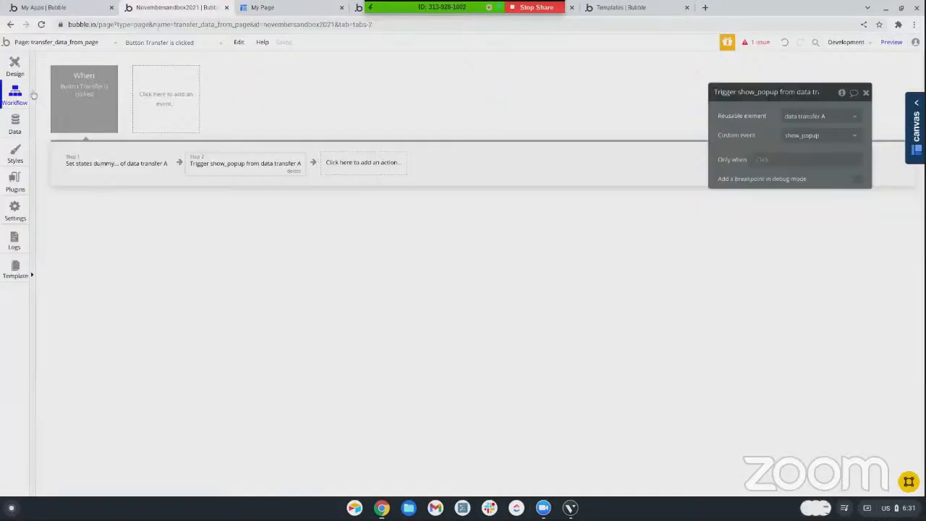
click(29, 43)
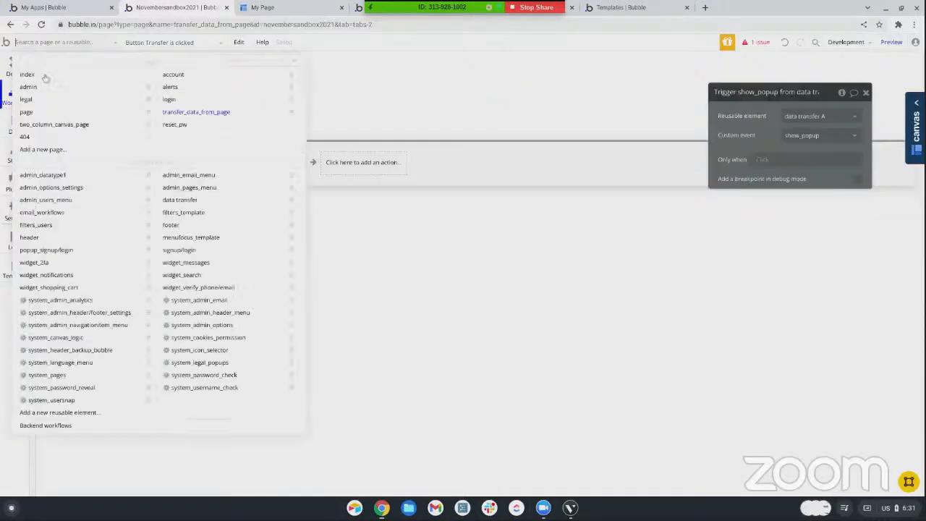
click(175, 202)
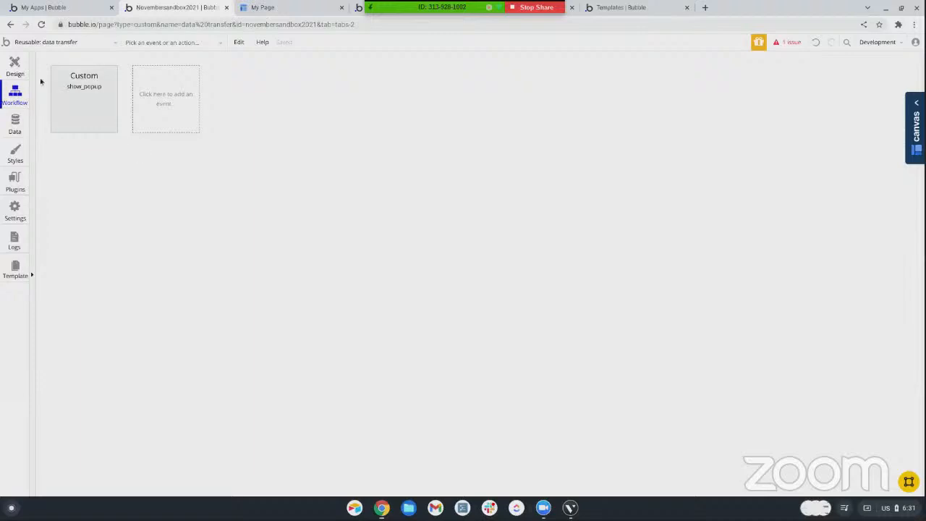
click(16, 68)
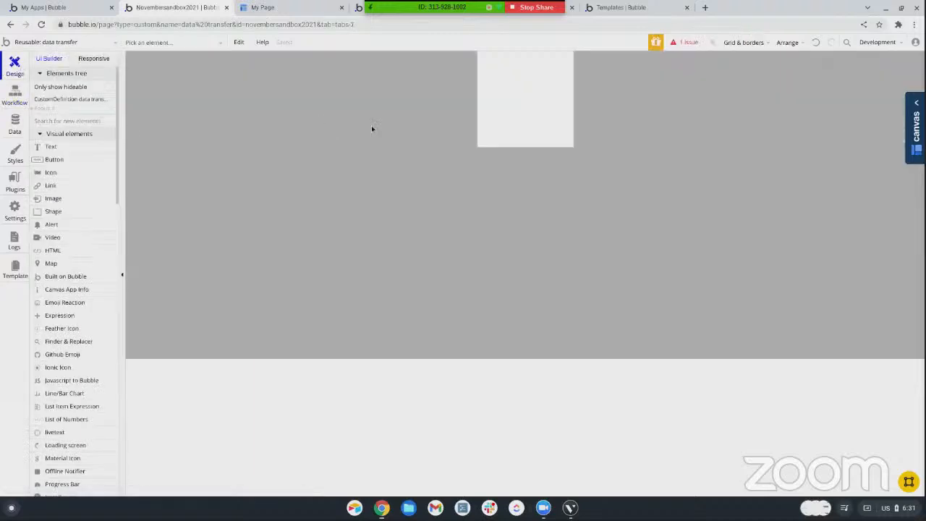
click(44, 108)
click(536, 152)
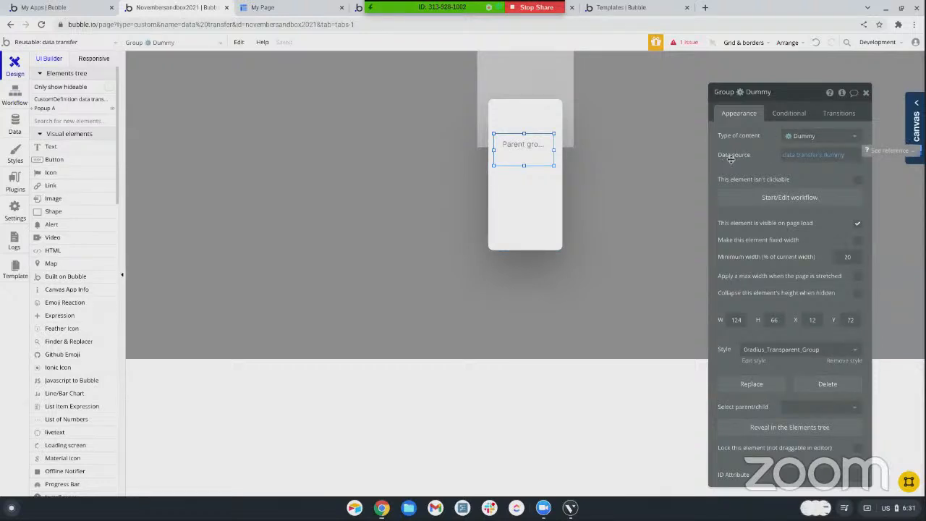
click(793, 159)
click(832, 158)
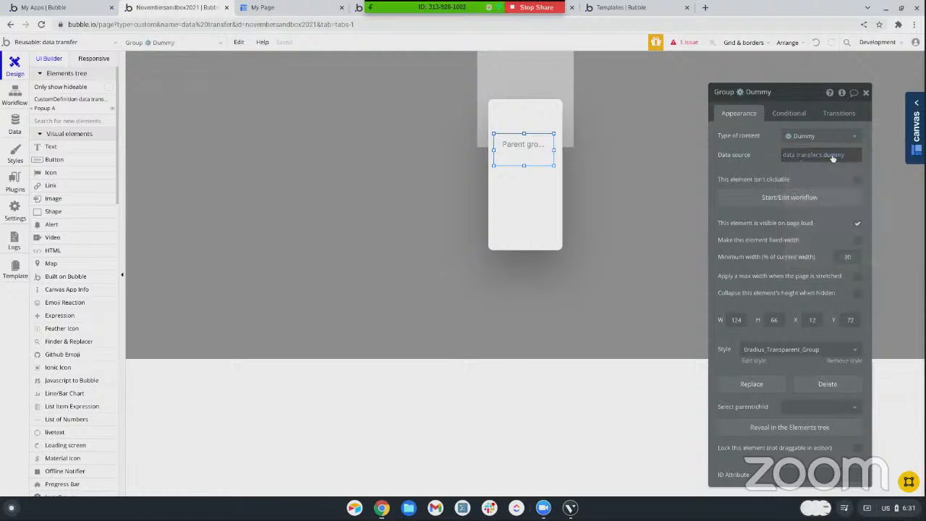
click(303, 111)
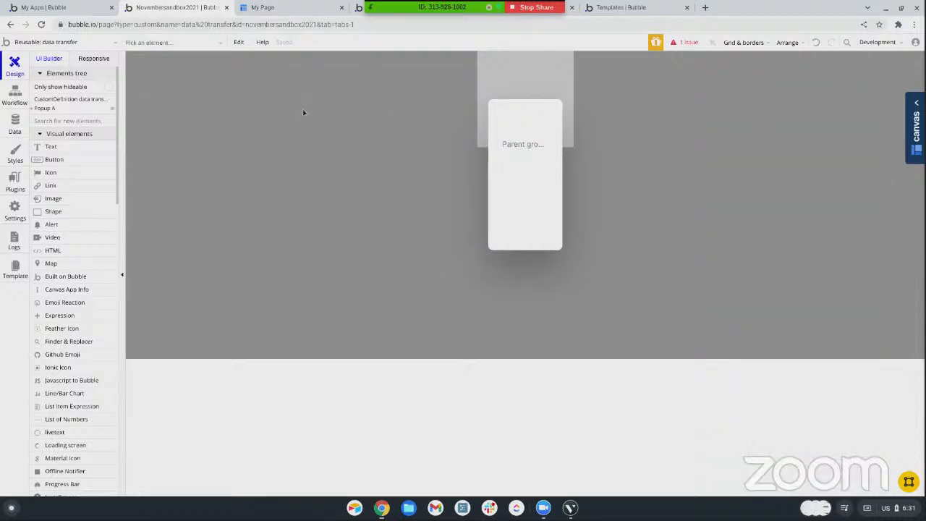
Inspect the custom states of the data transfer element, and view the Dummy group in Popup A again
click(521, 76)
click(841, 94)
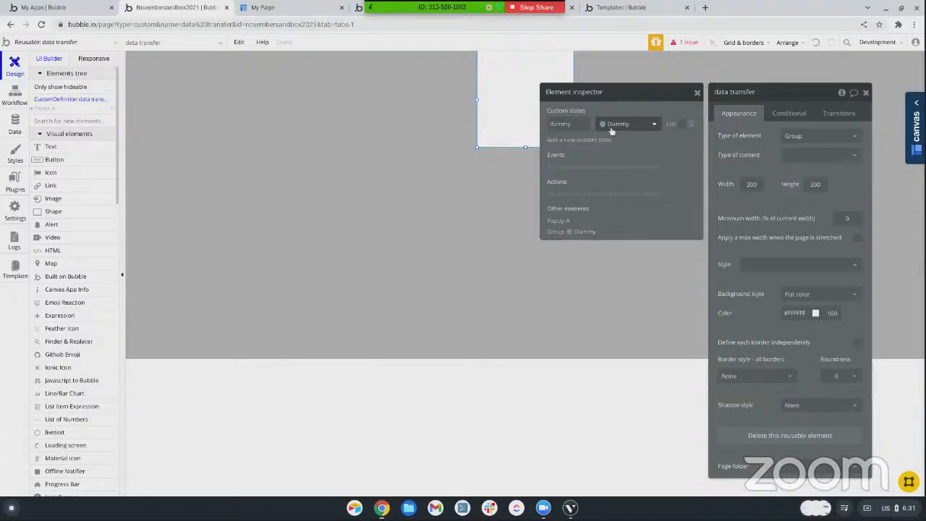
click(80, 109)
click(536, 158)
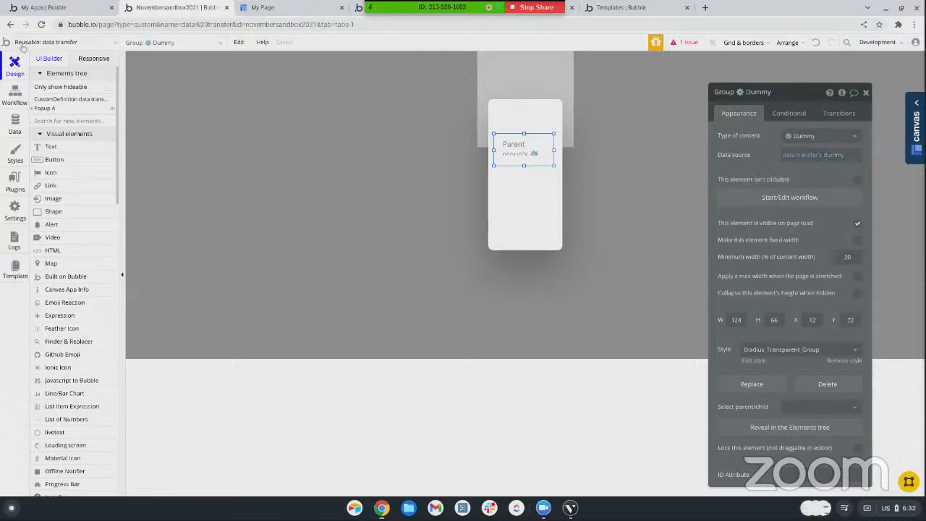
Go back to the transfer_data_from_page page and check how the Transfer button's workflow sets data transfer A's dummy state before triggering show_popup
click(45, 44)
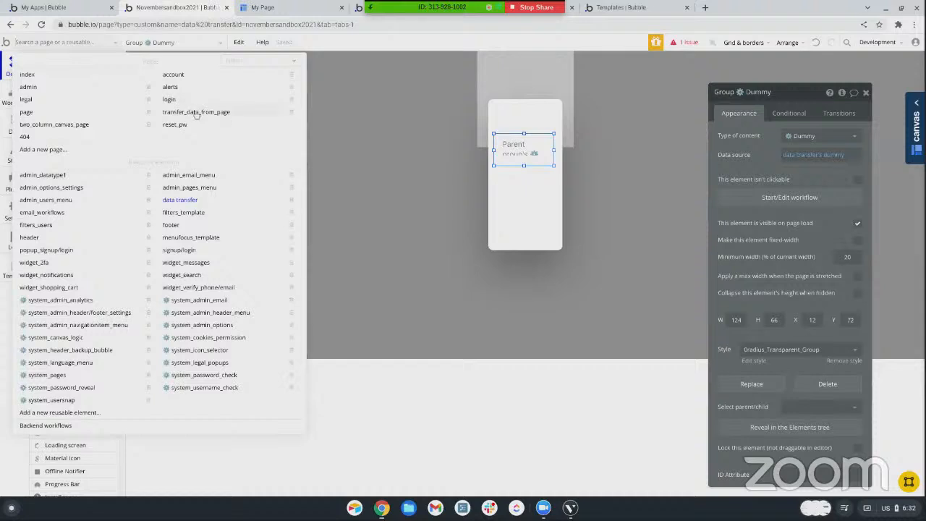
click(195, 110)
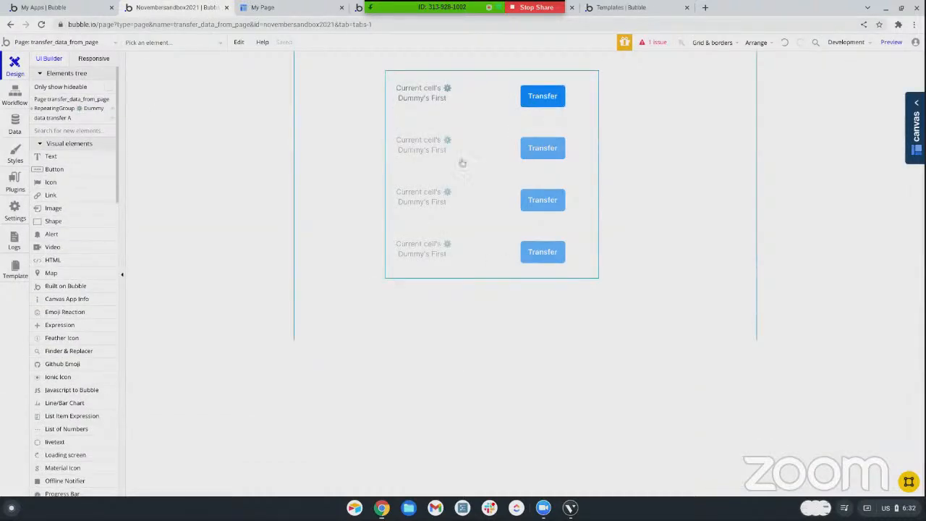
click(13, 94)
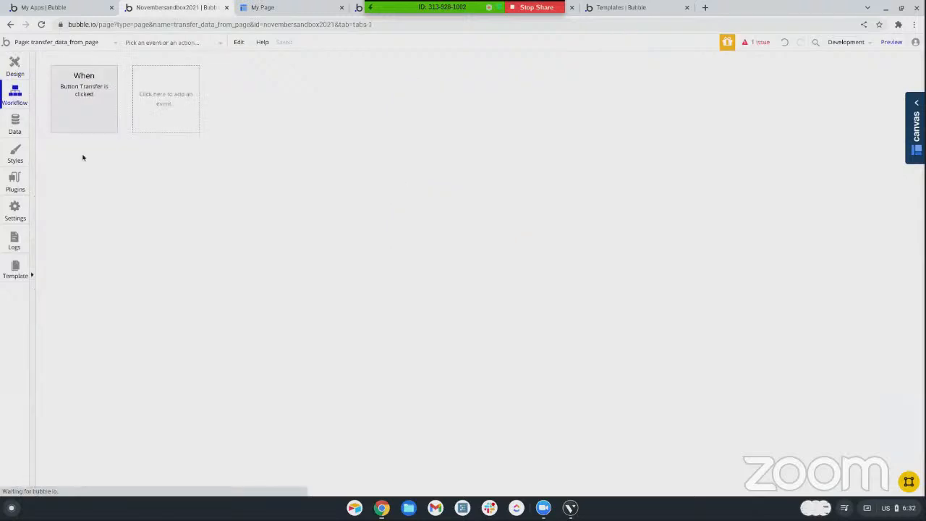
click(88, 102)
click(80, 163)
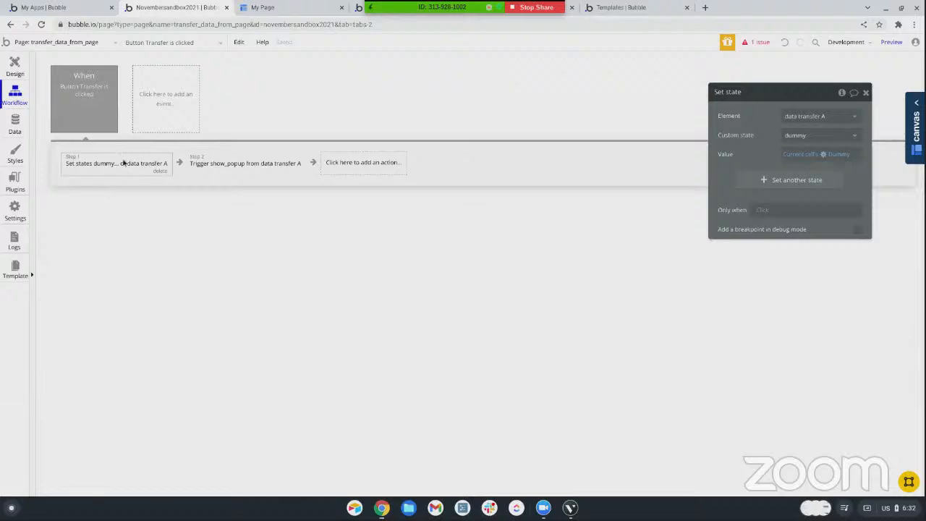
click(238, 165)
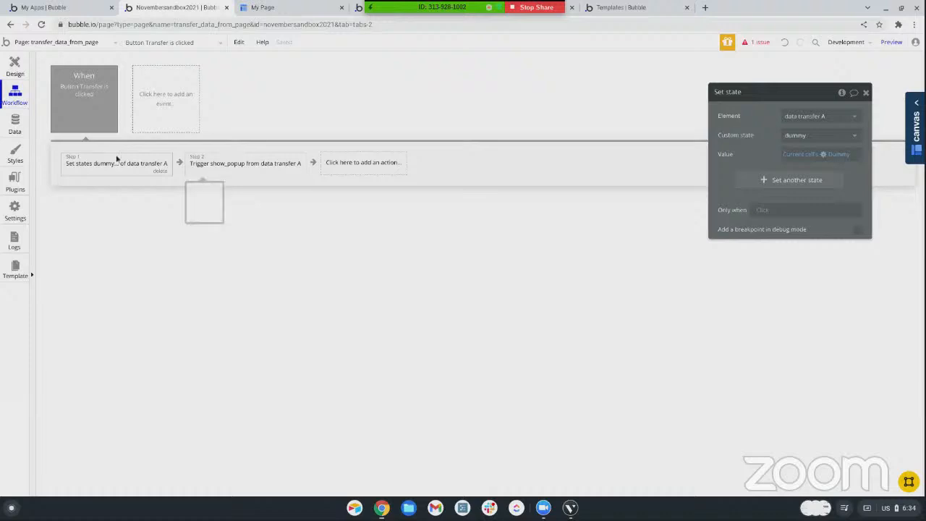
Create a new page named pagination
click(29, 42)
click(50, 153)
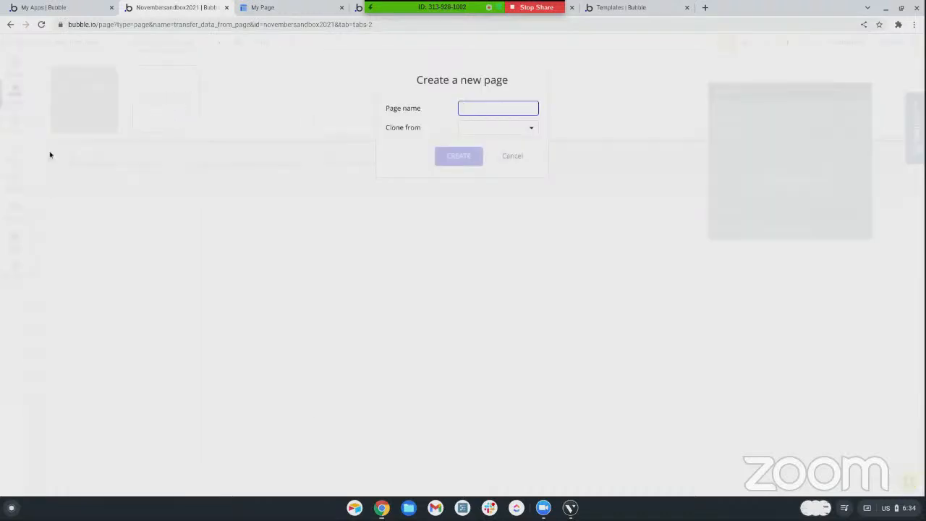
text(pagename)
key(Return)
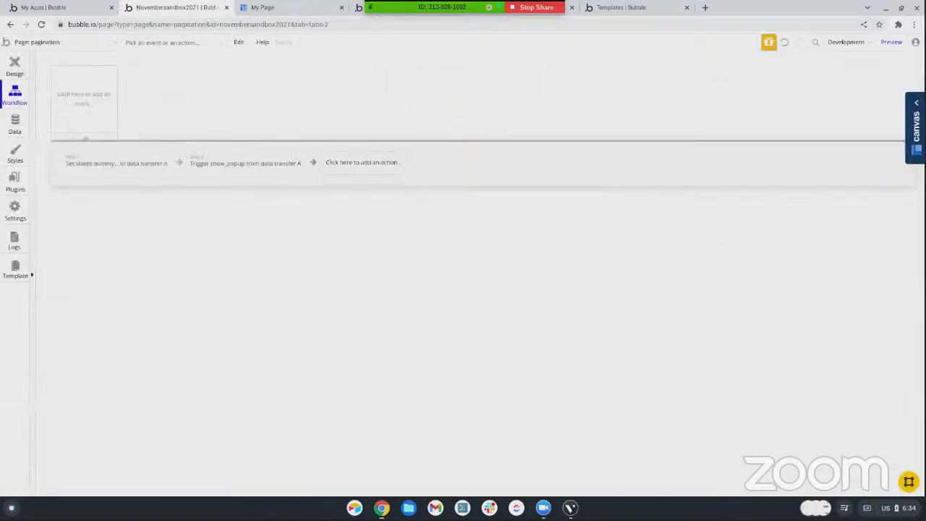
Draw a repeating group about 361 px wide and 444 px high on the pagination page's design canvas
click(13, 69)
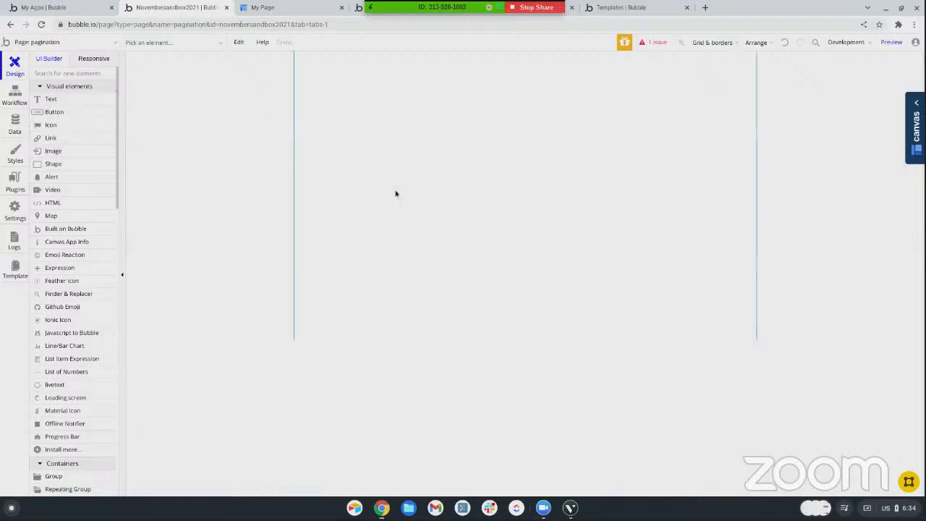
scroll(67, 201, down, 4)
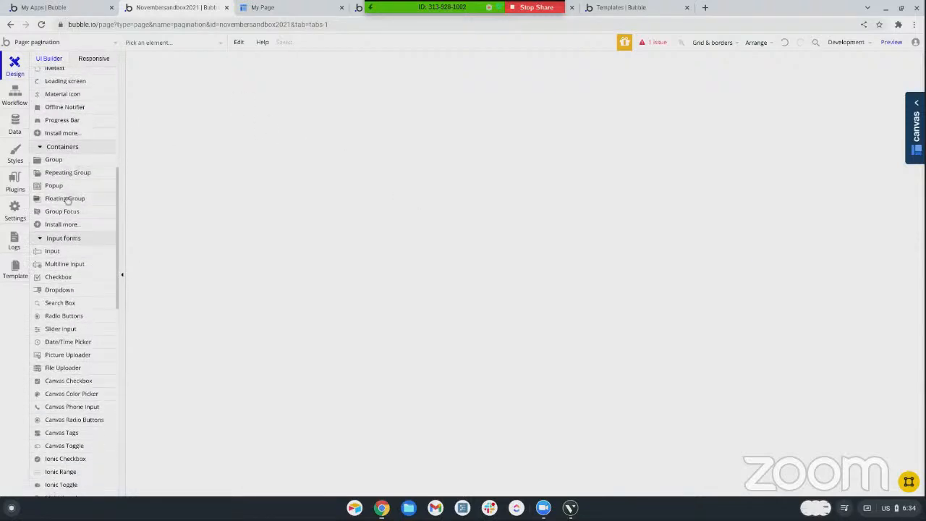
click(67, 172)
drag(387, 74, 560, 287)
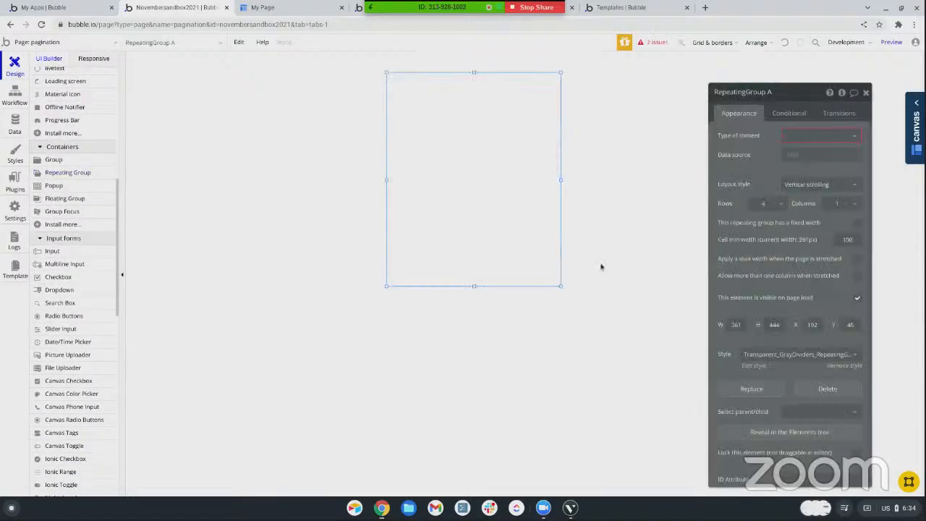
Set the repeating group's layout style to Fixed number of cells and enable showing a partial list on the last page if needed
click(798, 191)
click(793, 243)
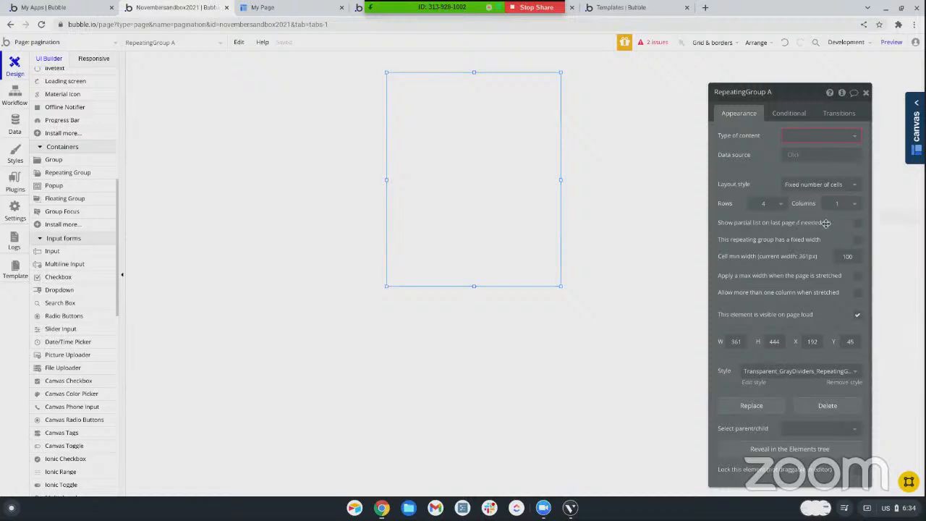
click(857, 224)
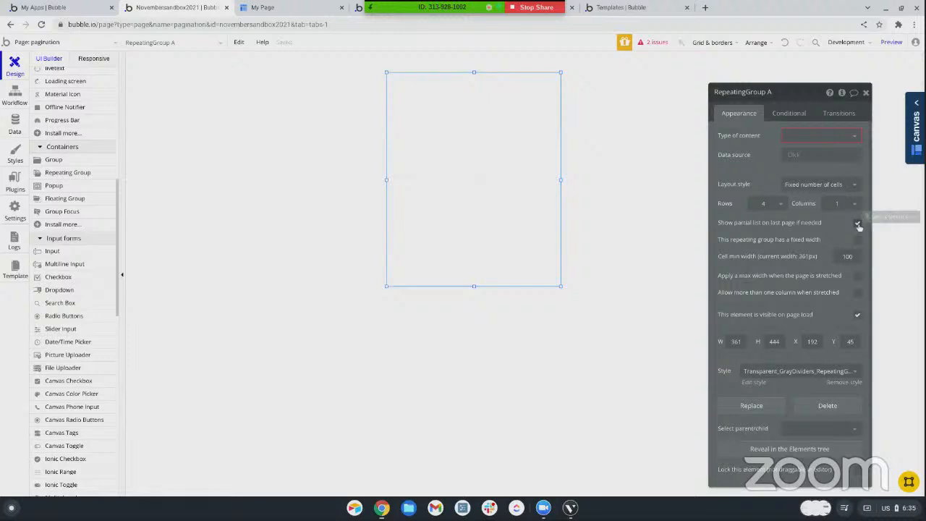
drag(783, 91, 516, 63)
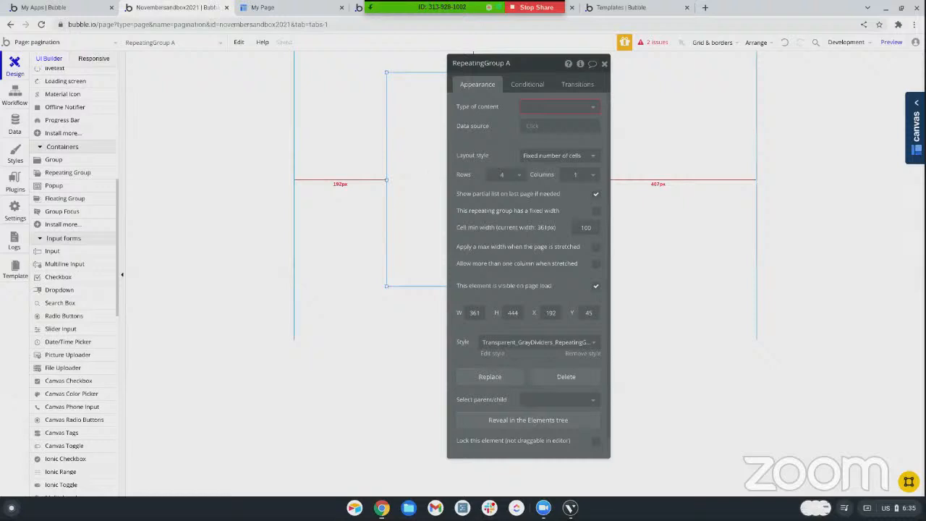
drag(543, 66, 796, 46)
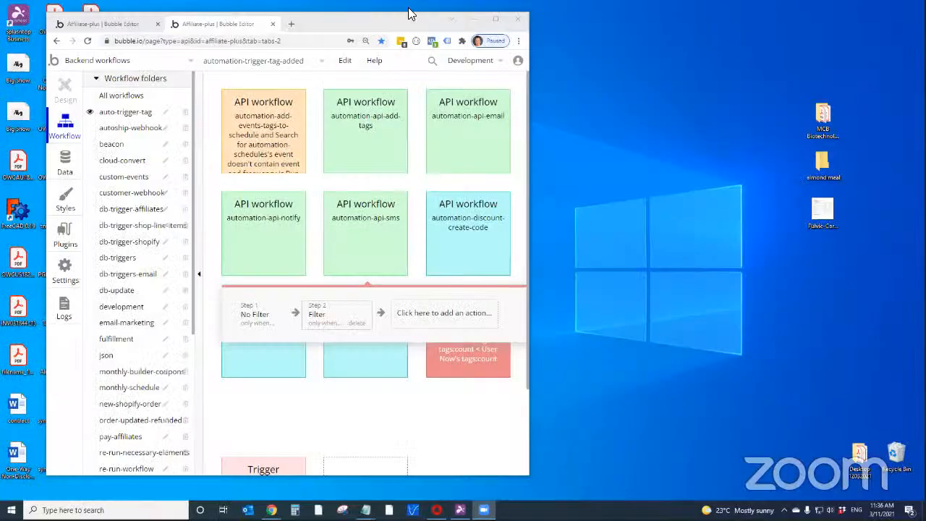
In the Affiliate-plus editor, view the All automation-filters modified data, and return to the automation-trigger-tag-added backend workflow
click(411, 23)
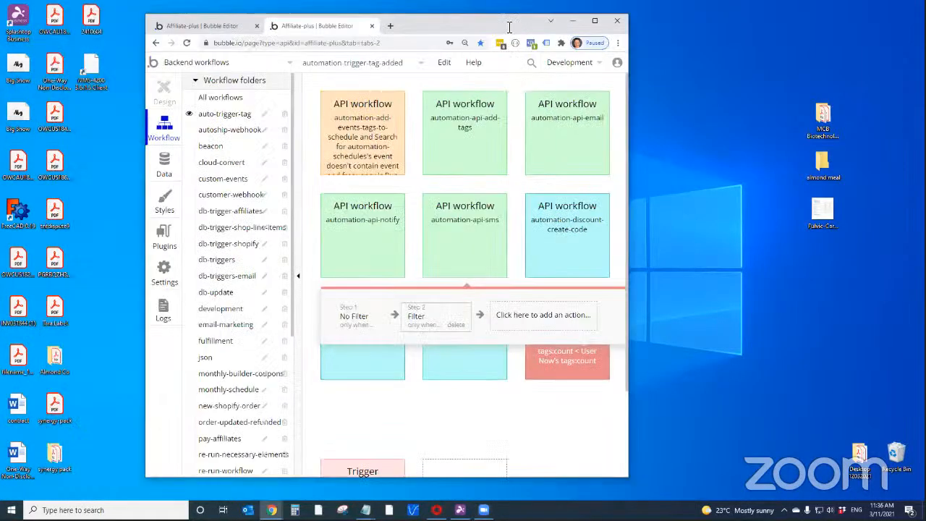
click(496, 18)
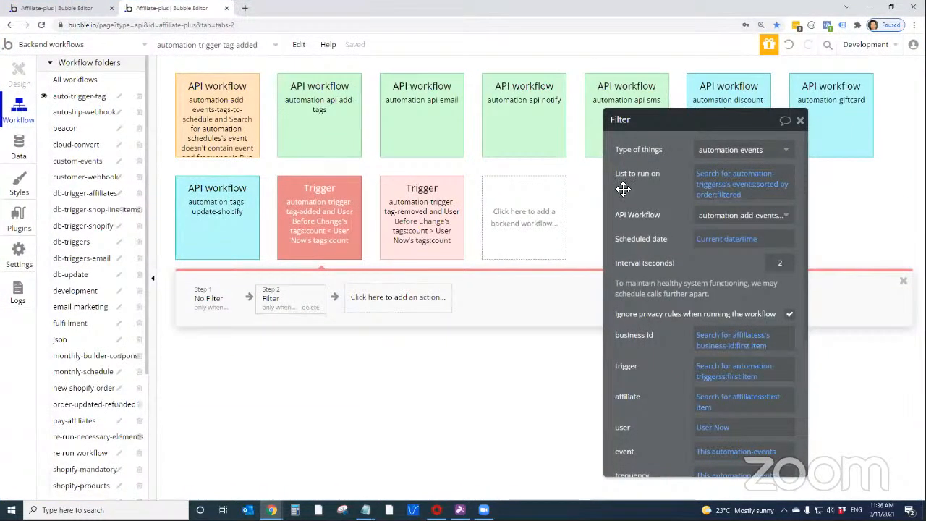
mouse_move(622, 186)
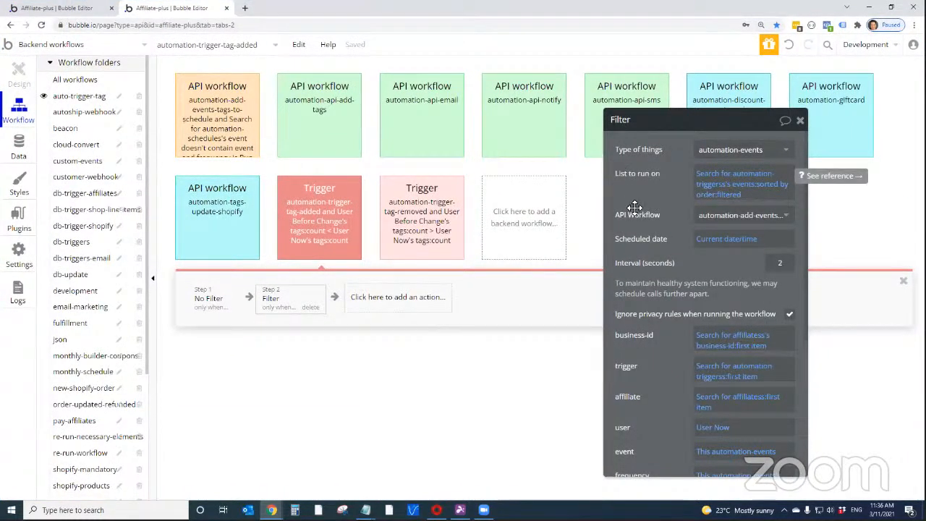
click(20, 148)
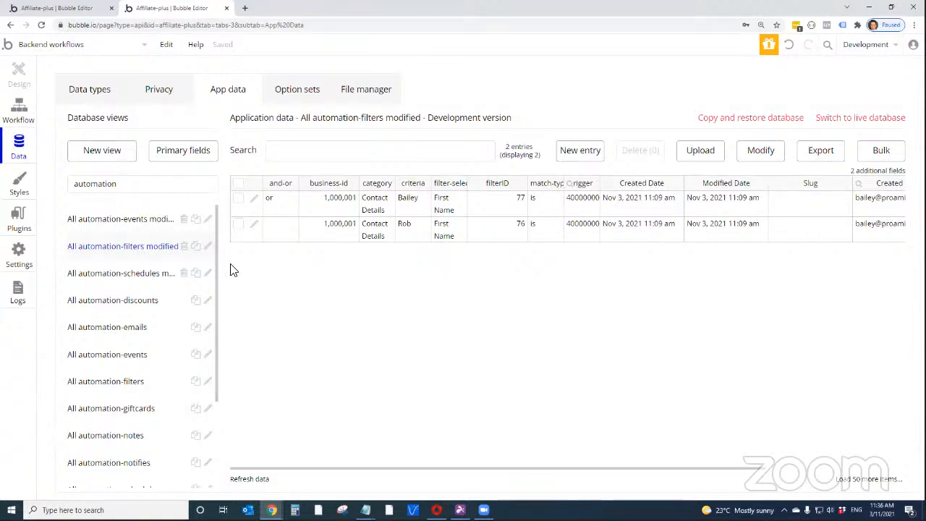
click(21, 116)
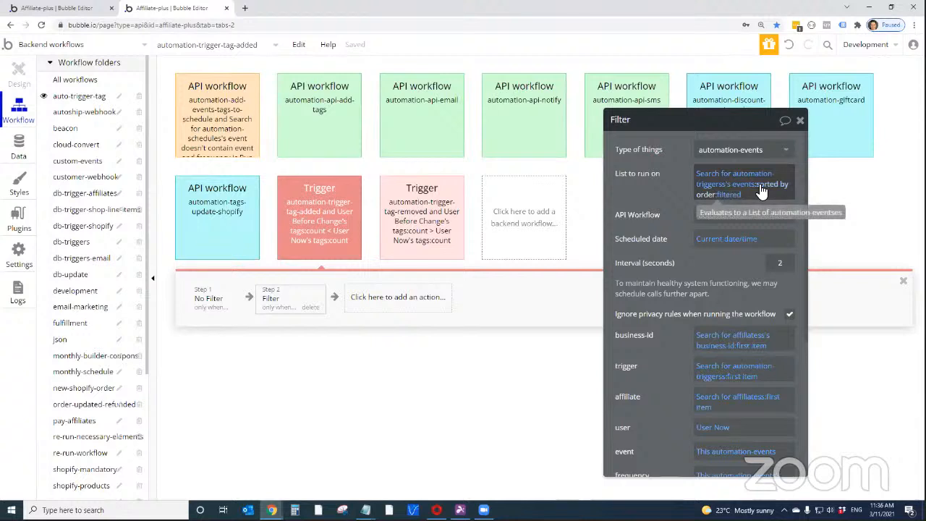
Add an Advanced constraint to the filtered list to run on in Step 2, Filter, and open its expression options
click(733, 195)
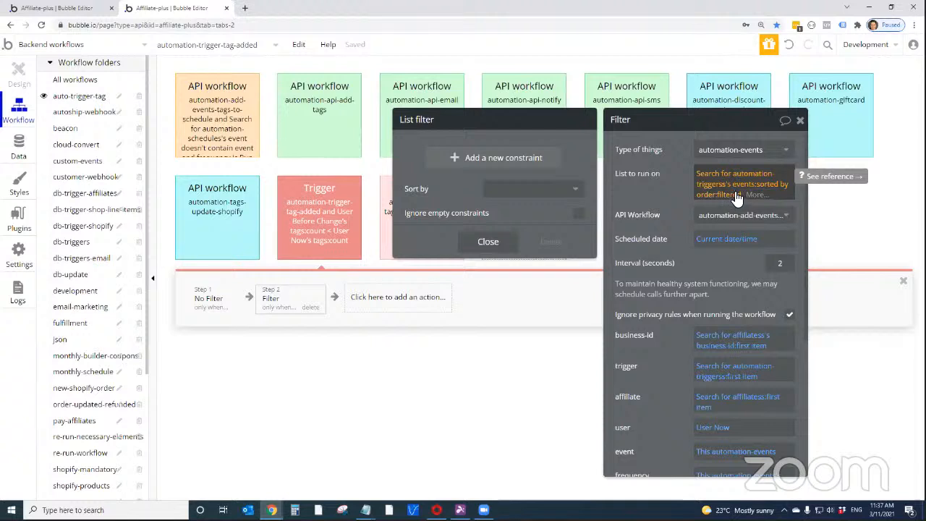
click(546, 164)
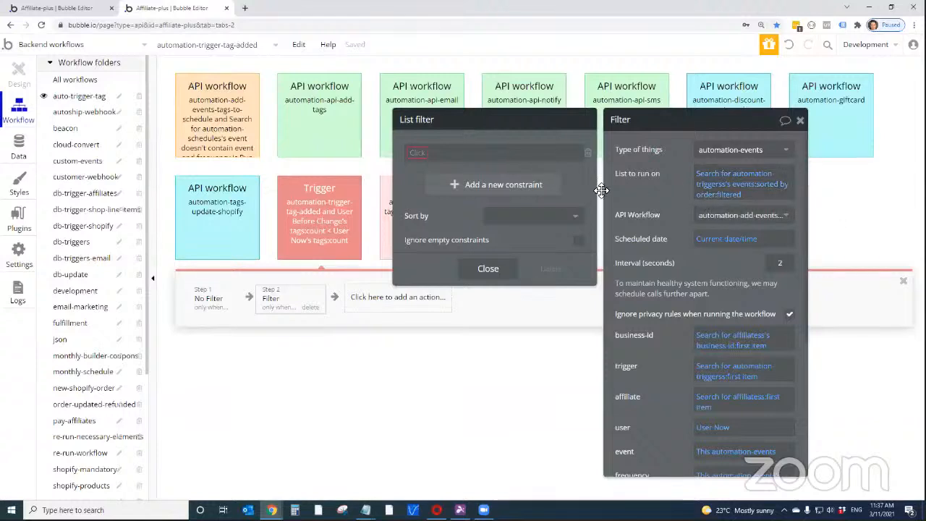
click(421, 153)
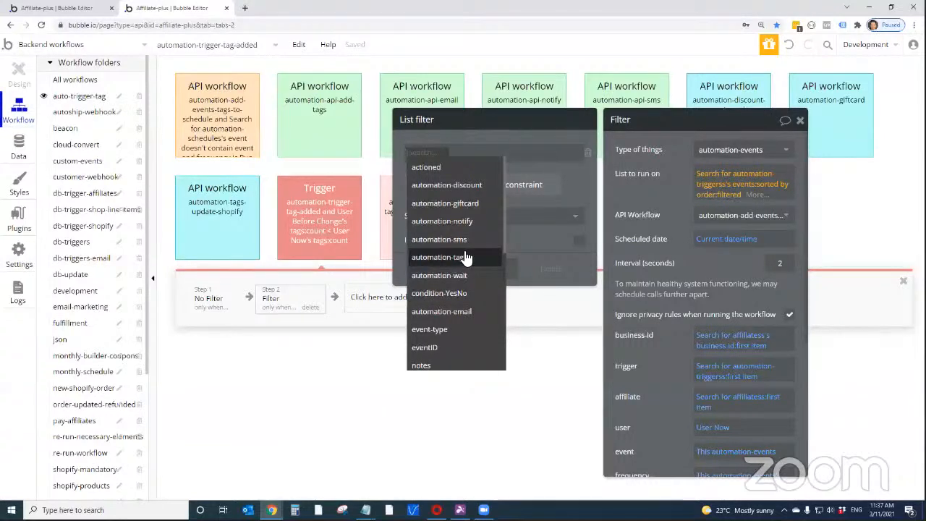
scroll(466, 258, down, 5)
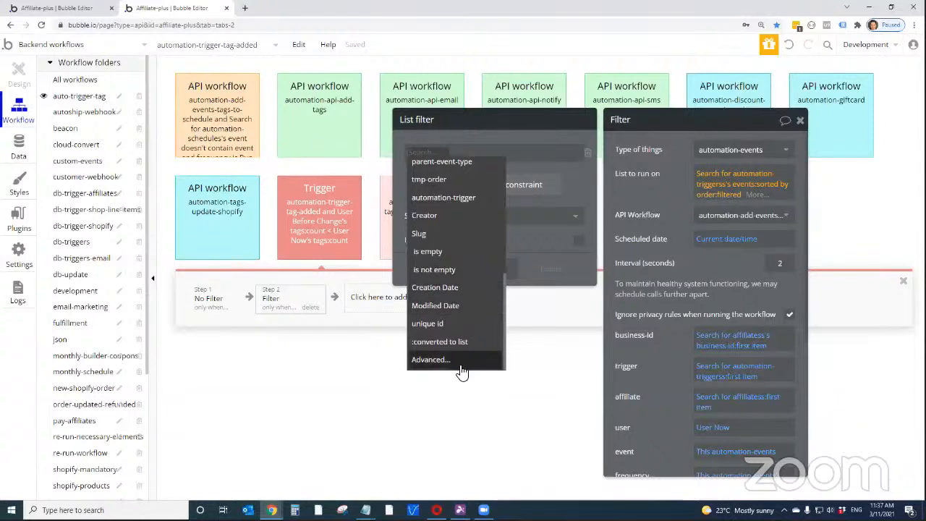
click(460, 370)
click(467, 156)
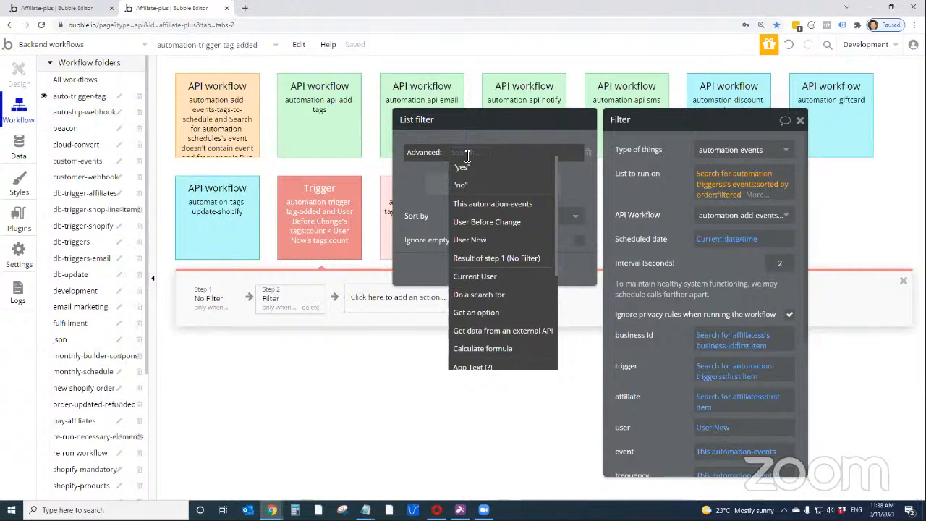
Compare the criteria of the entries in the All automation-filters modified data, and return to the backend workflow
click(19, 147)
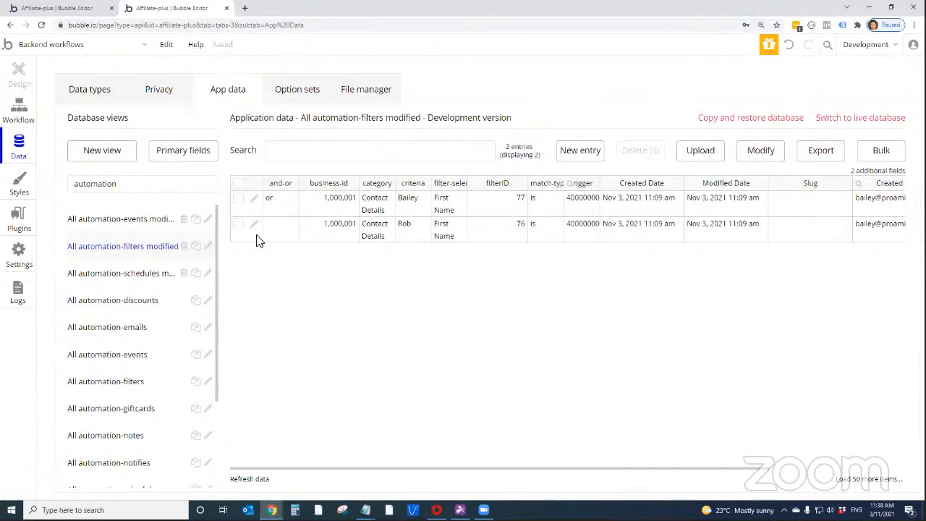
click(415, 208)
click(415, 229)
click(414, 209)
click(20, 109)
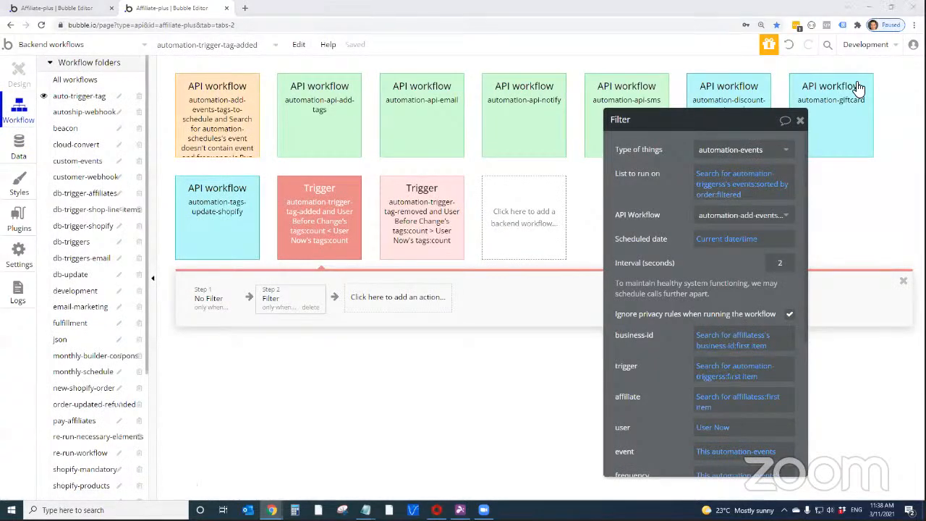
Switch to the Affiliate Program's Automated Marketing page, reload it, and choose Tag is added under Actions & Events as the starting trigger
drag(574, 16, 594, 6)
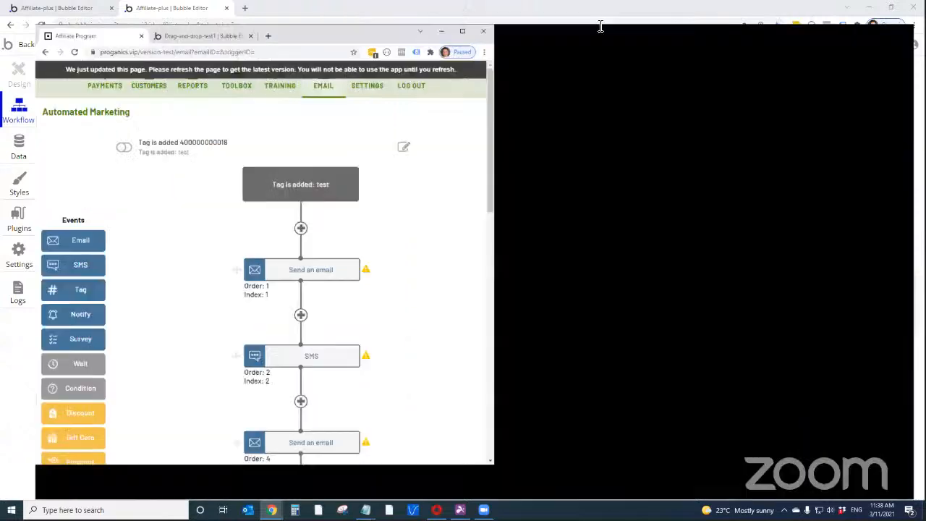
click(444, 48)
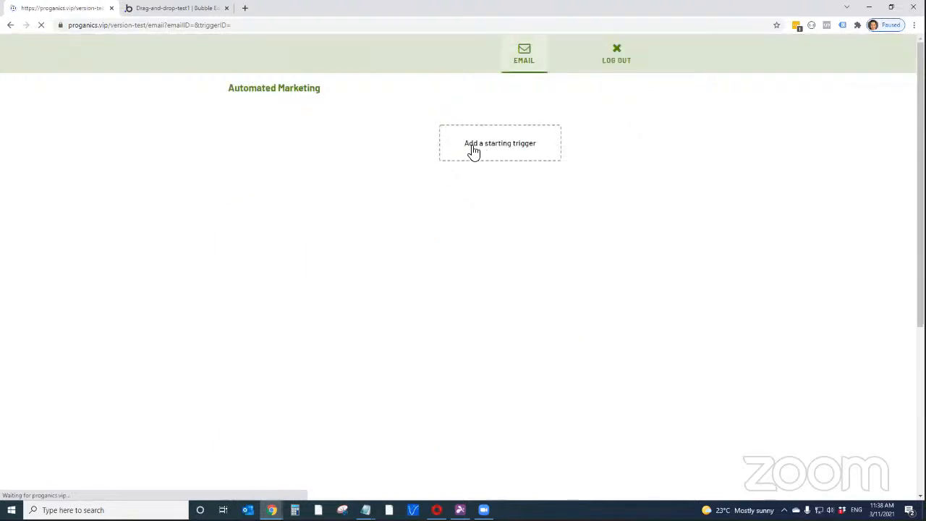
click(497, 153)
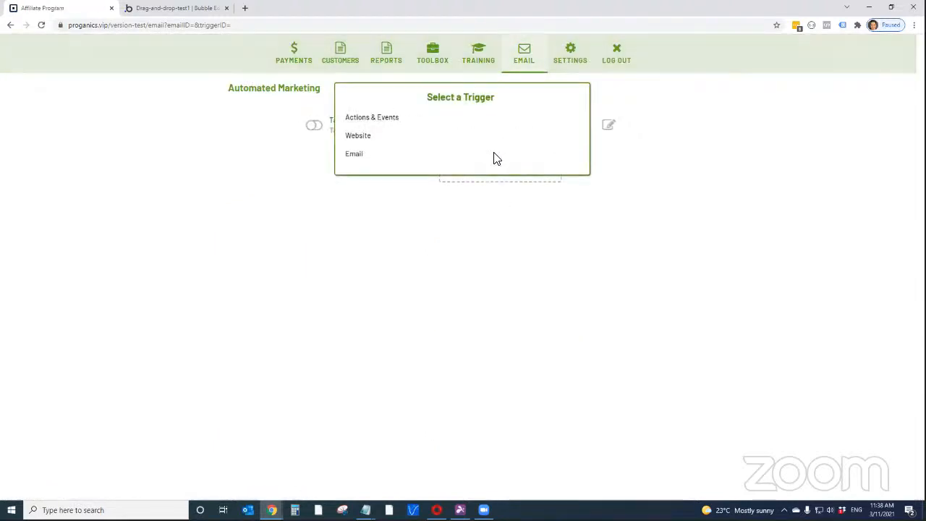
click(364, 118)
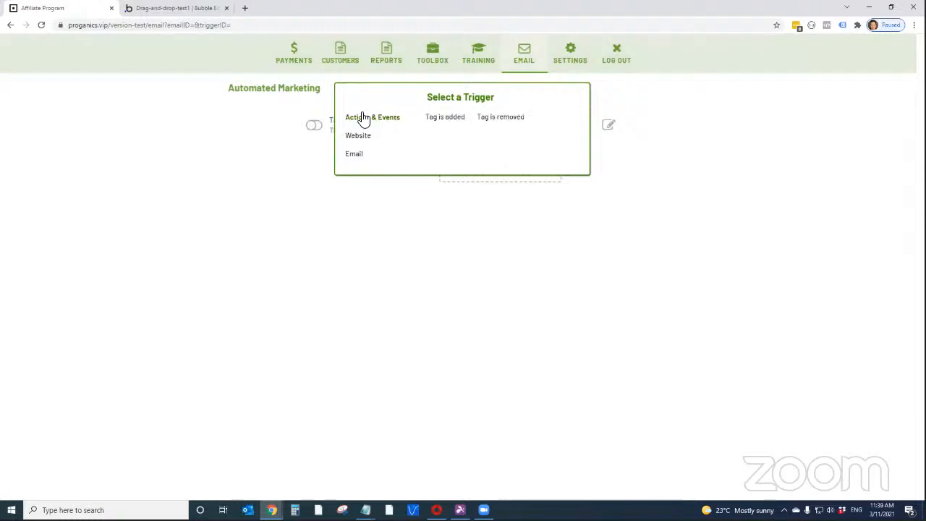
click(441, 121)
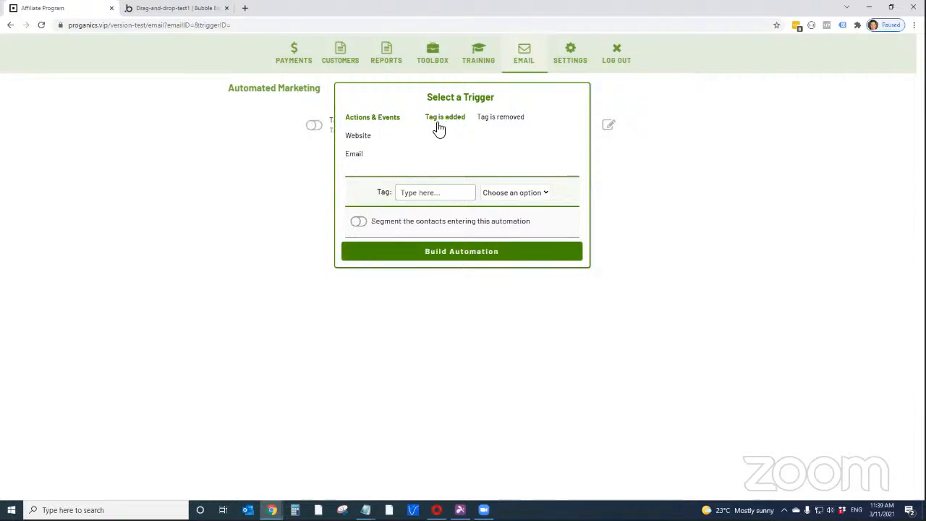
Set the trigger's tag to test1 and its frequency to Run Every Time
click(437, 192)
text(test1)
click(524, 196)
click(524, 225)
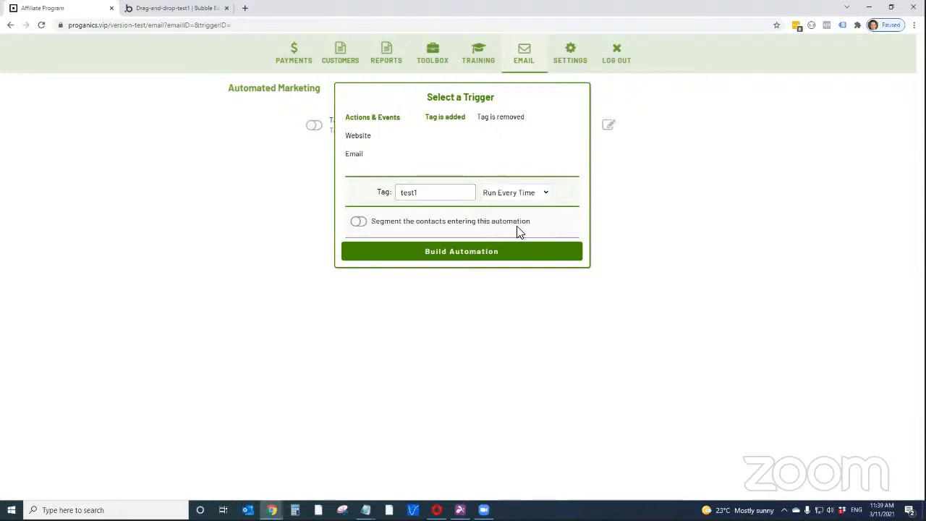
Segment the contacts entering the automation with the condition Contact Details, First Name, is, and enter the contact's first name
click(358, 222)
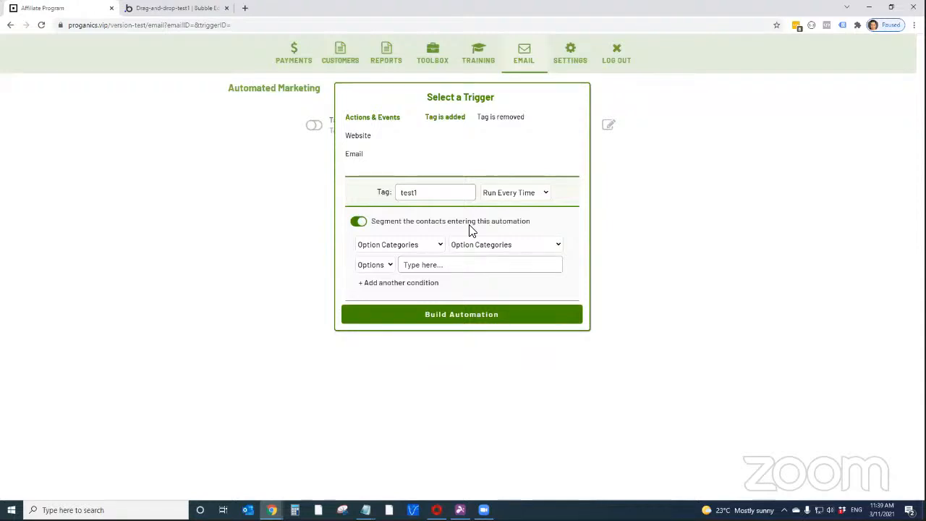
click(428, 245)
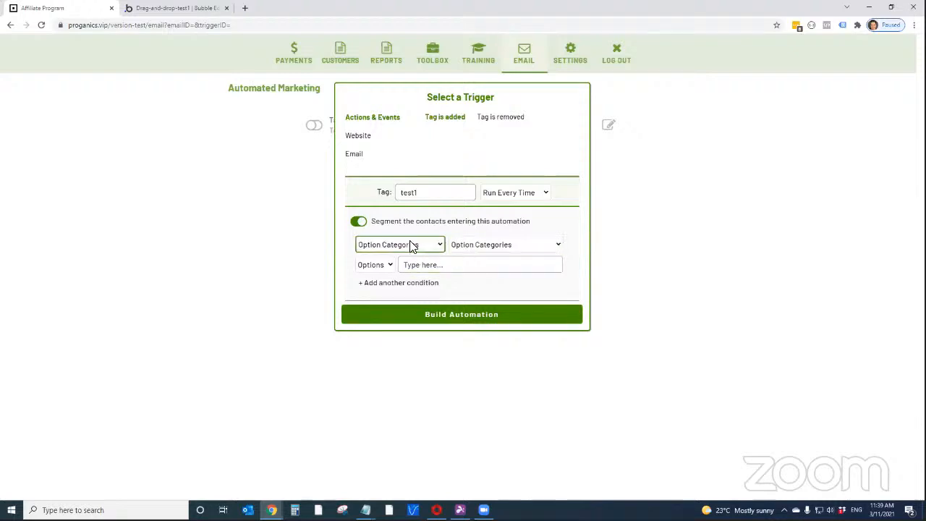
click(411, 245)
click(413, 268)
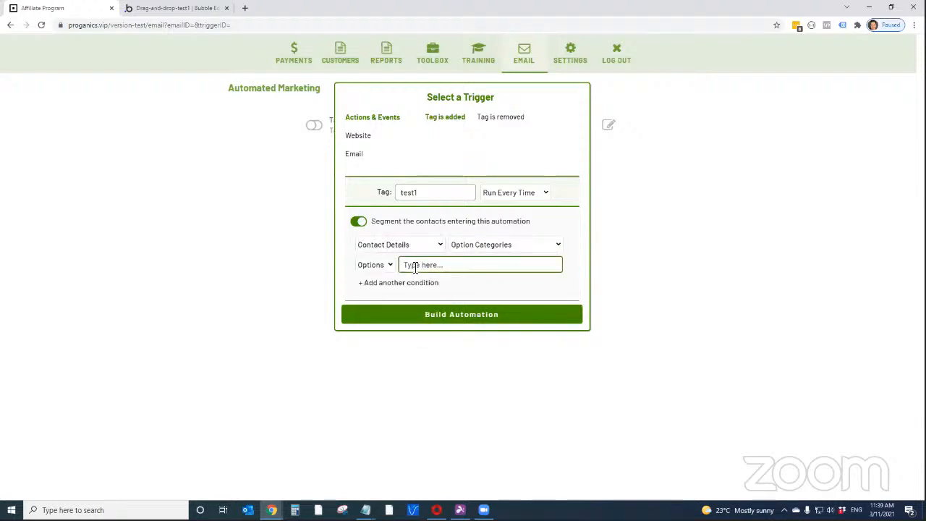
click(487, 247)
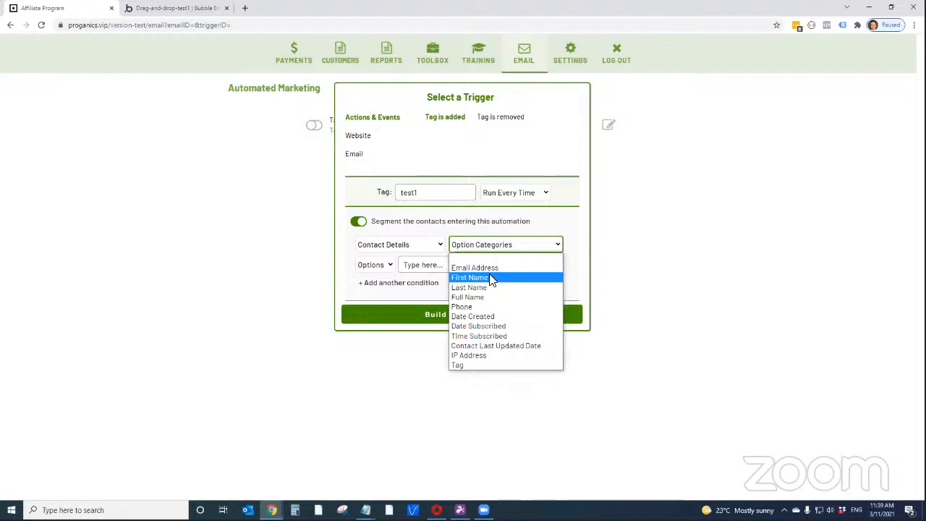
click(490, 278)
click(374, 265)
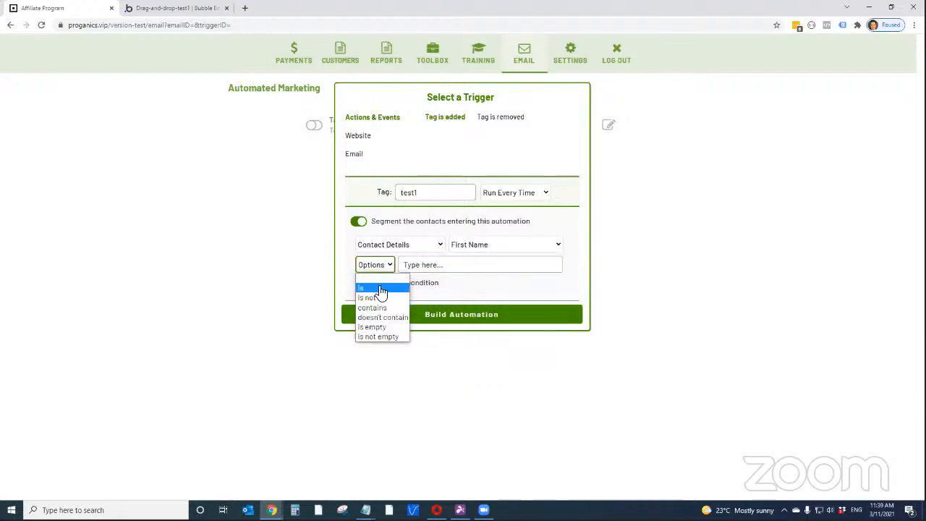
click(379, 289)
click(429, 265)
text(Bailey)
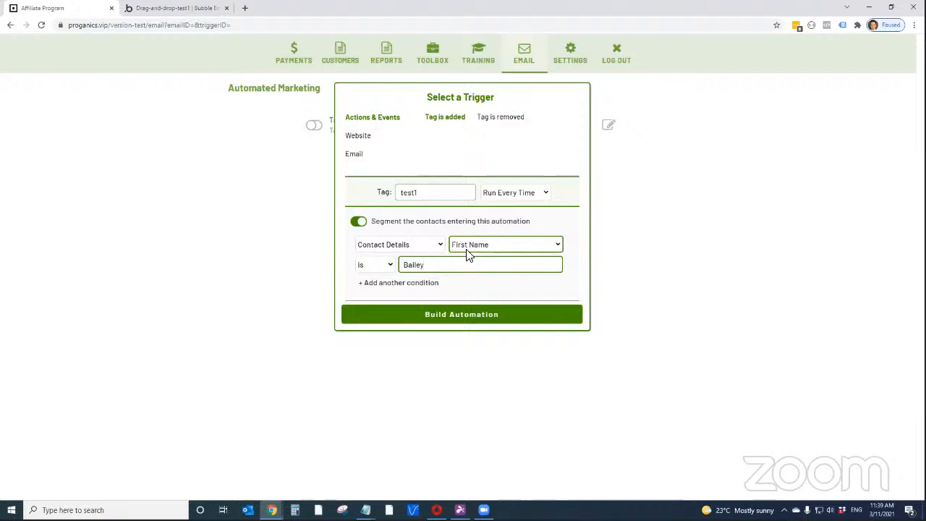
Build the automation, and check its filter in the All automation-filters modified data of the Affiliate-plus editor
click(471, 322)
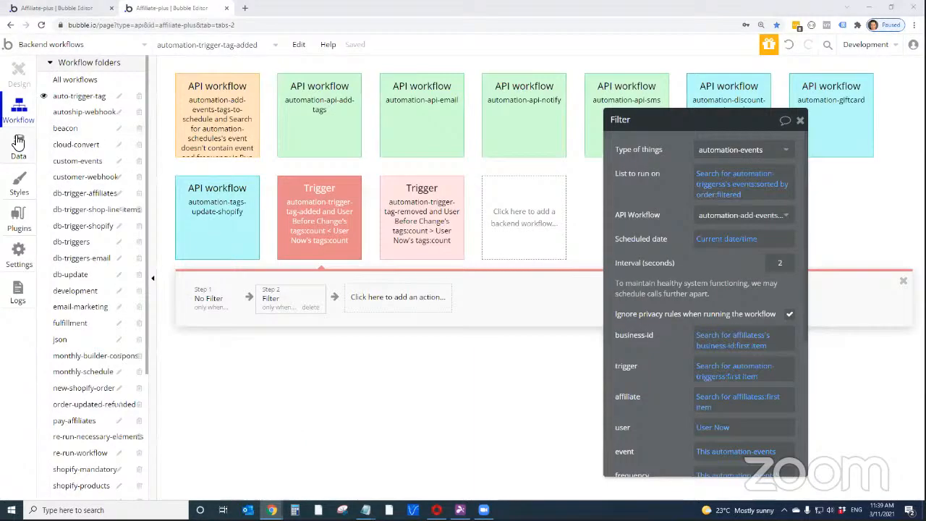
click(18, 143)
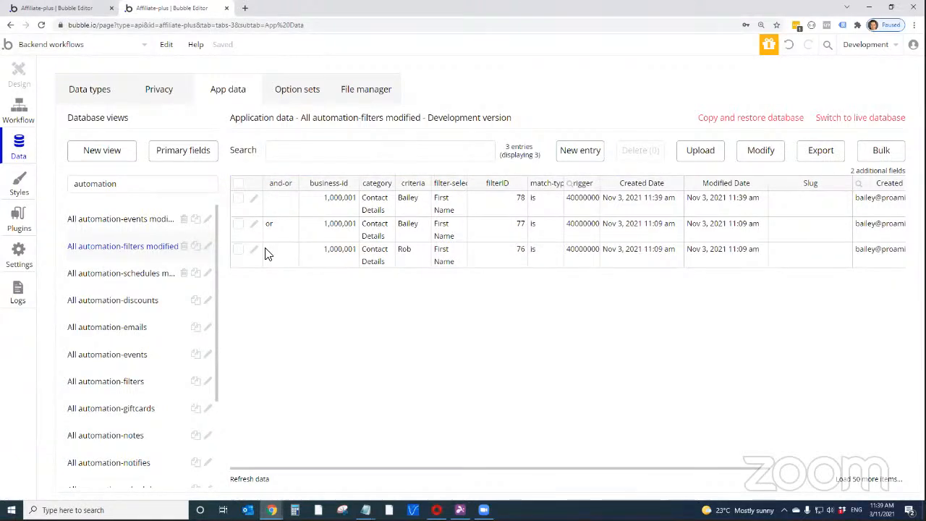
Examine the newest automation filter record across its business-id, category, criteria, filter selection and match-type fields
drag(340, 206, 544, 208)
click(535, 207)
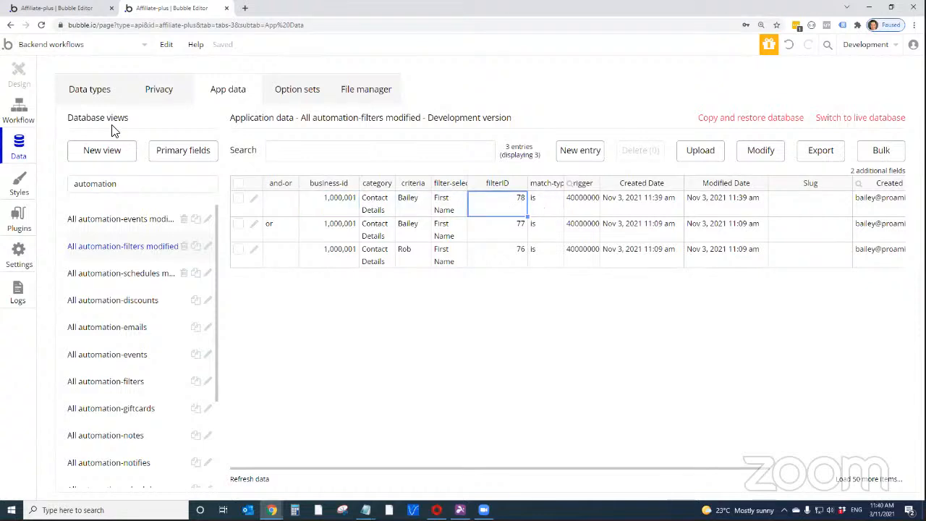
In the Filter action's filtered event list, try an Advanced constraint comparing This automation-events's automation-tags with a contact's first name
click(19, 114)
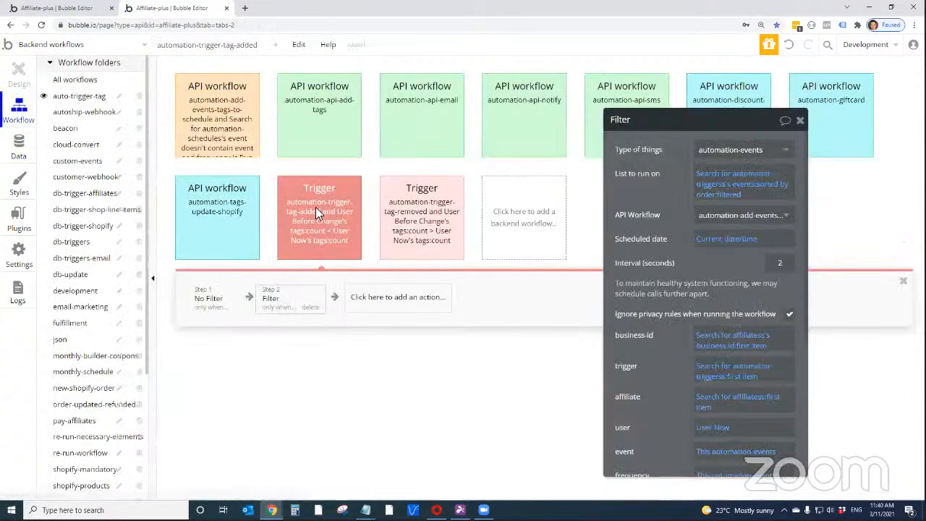
click(729, 196)
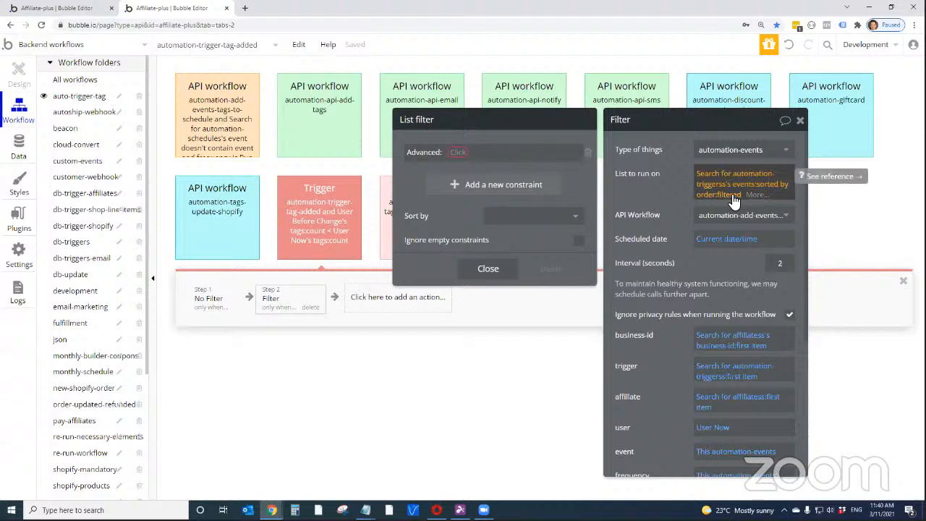
click(469, 152)
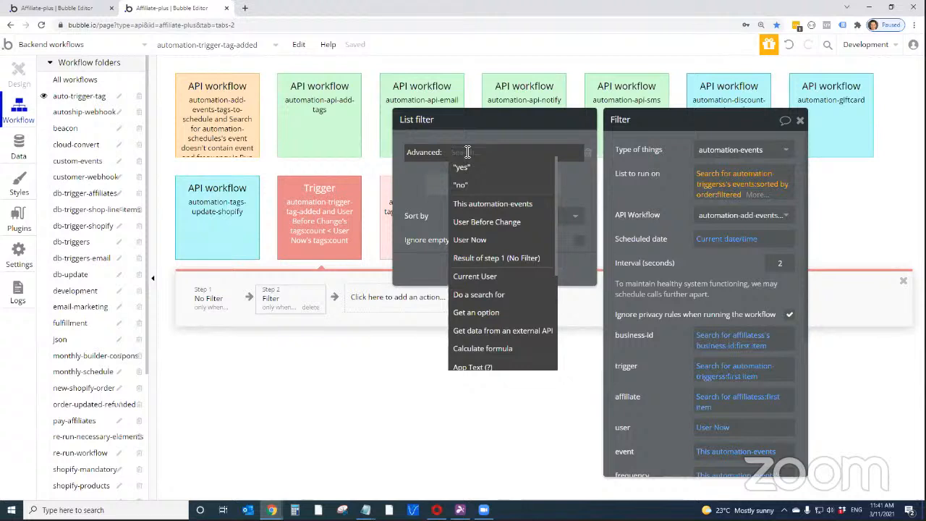
click(479, 203)
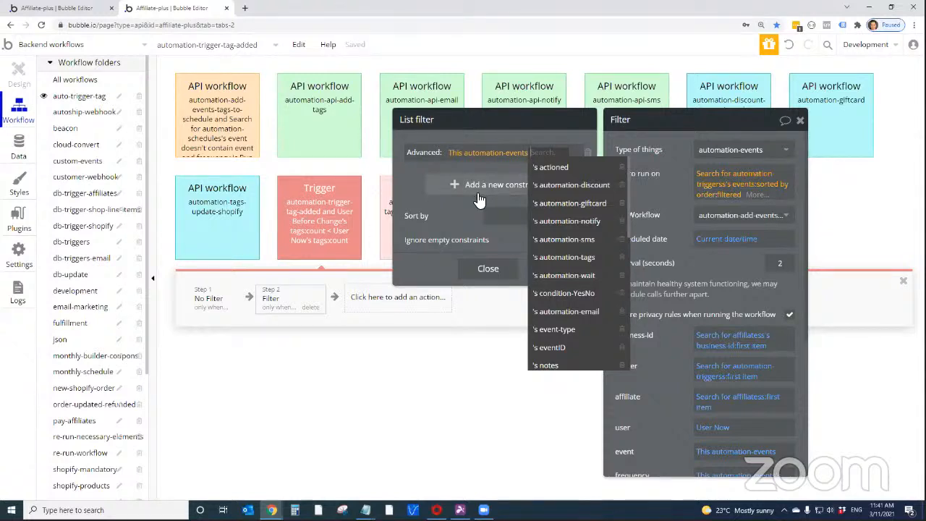
click(548, 258)
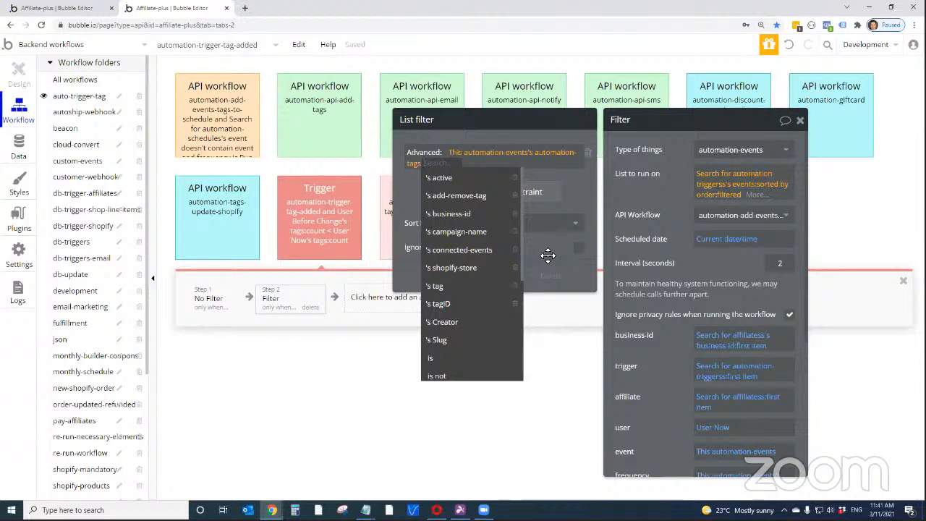
click(480, 362)
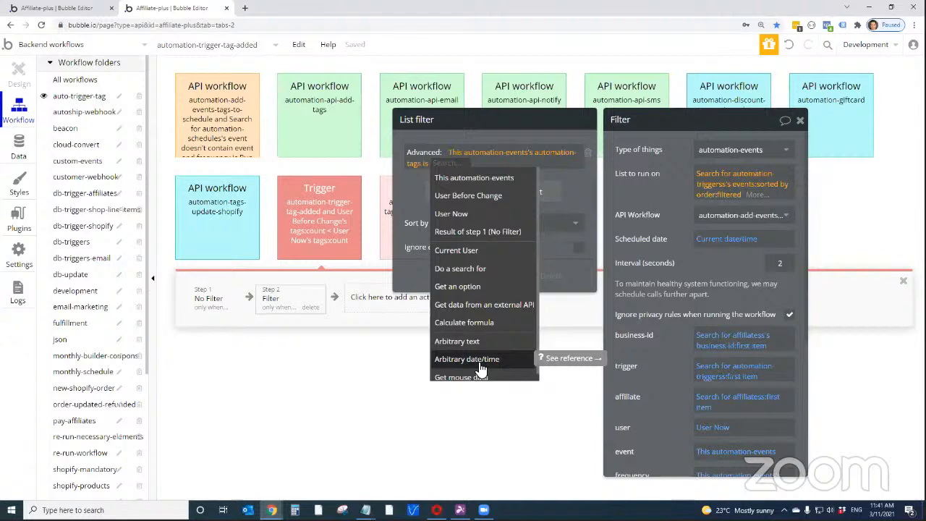
text(B)
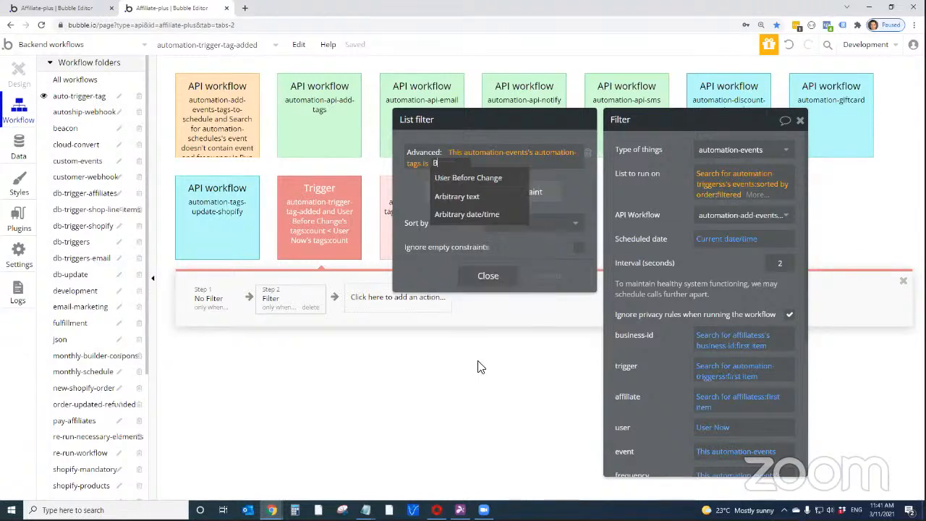
text(ailey)
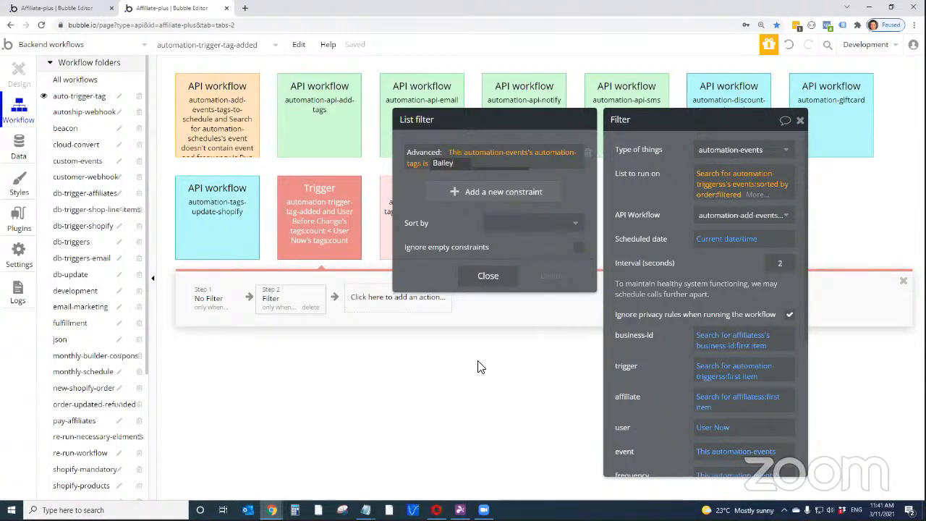
click(444, 163)
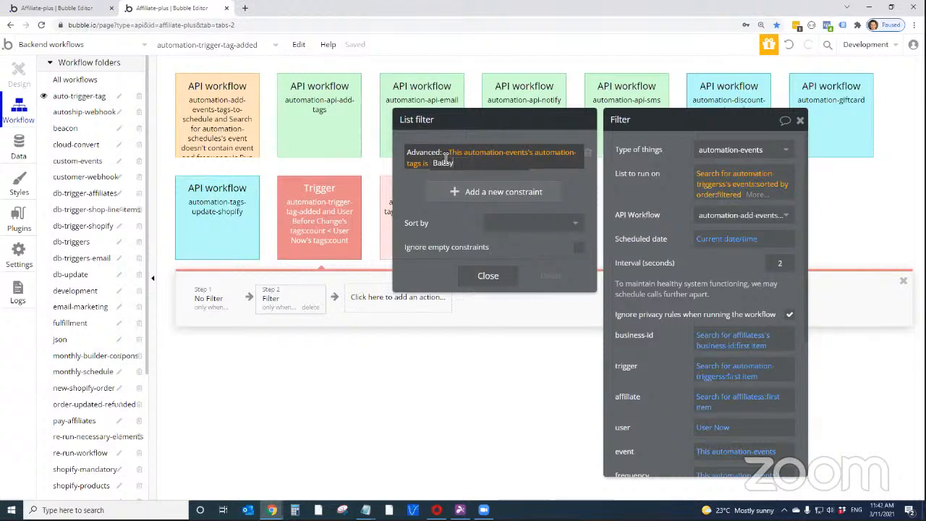
click(421, 176)
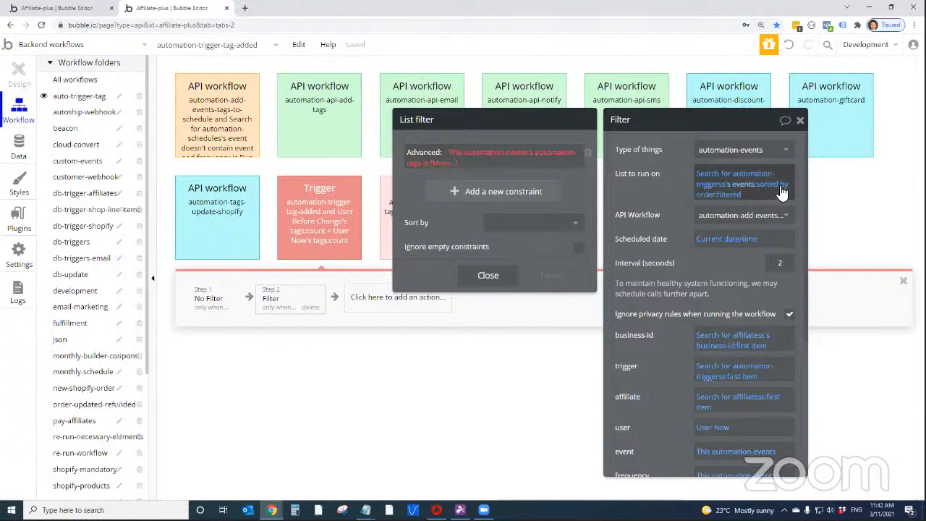
Remove the "filters isn't empty" constraint from the automation-triggers search in the Filter action's list to run on
click(720, 182)
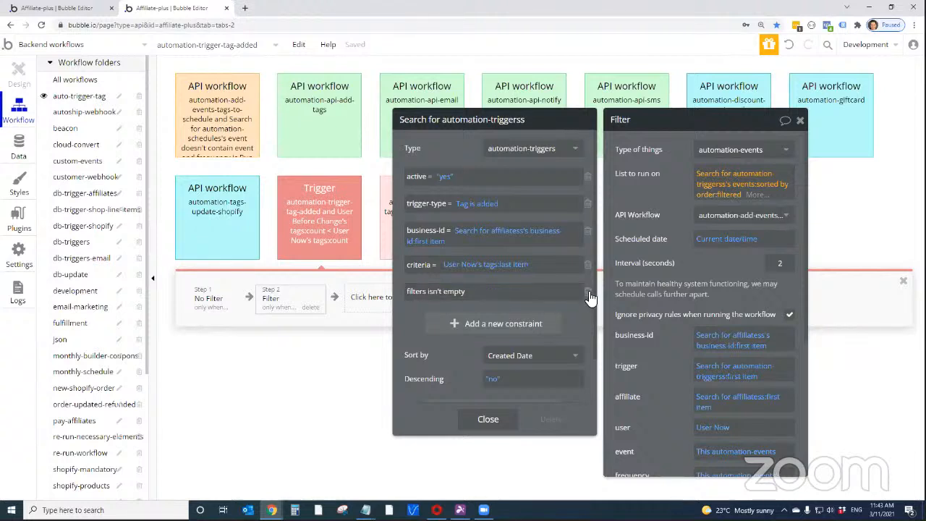
click(587, 291)
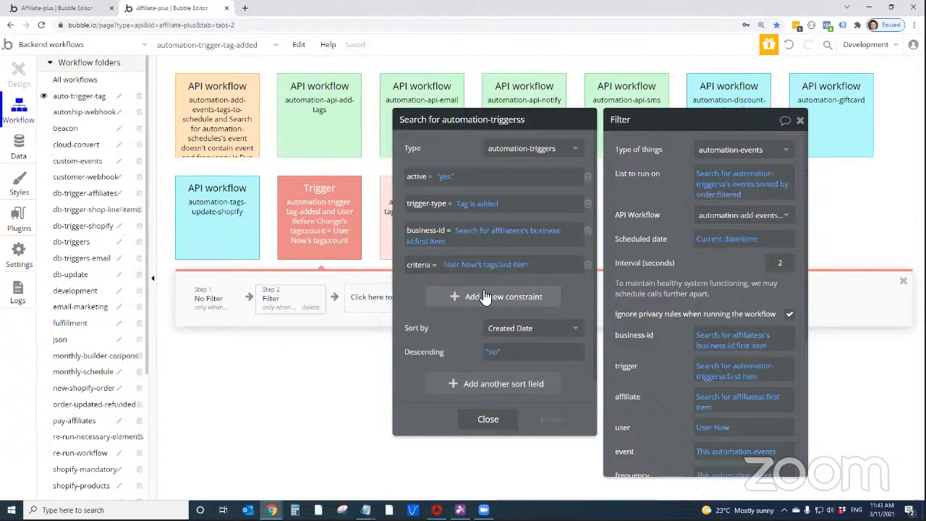
Review the filterID and criteria of the newest record in the All automation-filters modified data
click(19, 148)
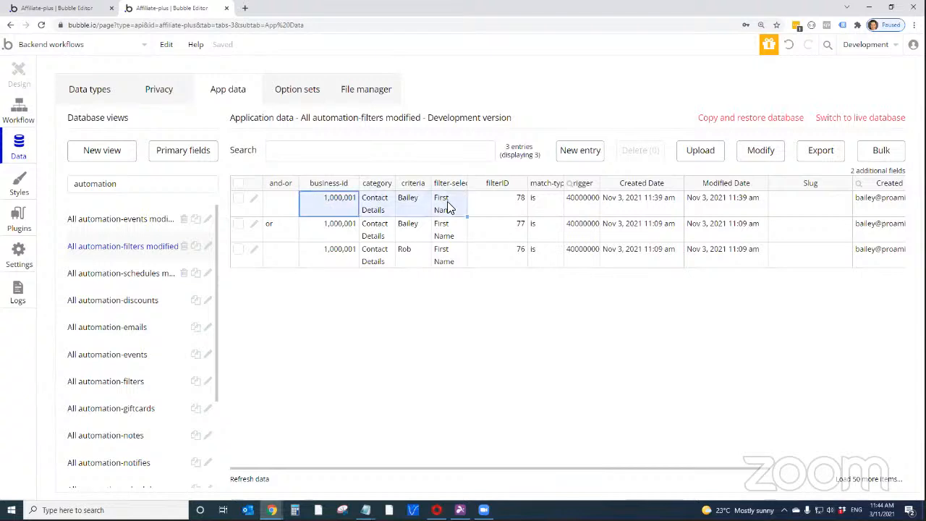
click(469, 211)
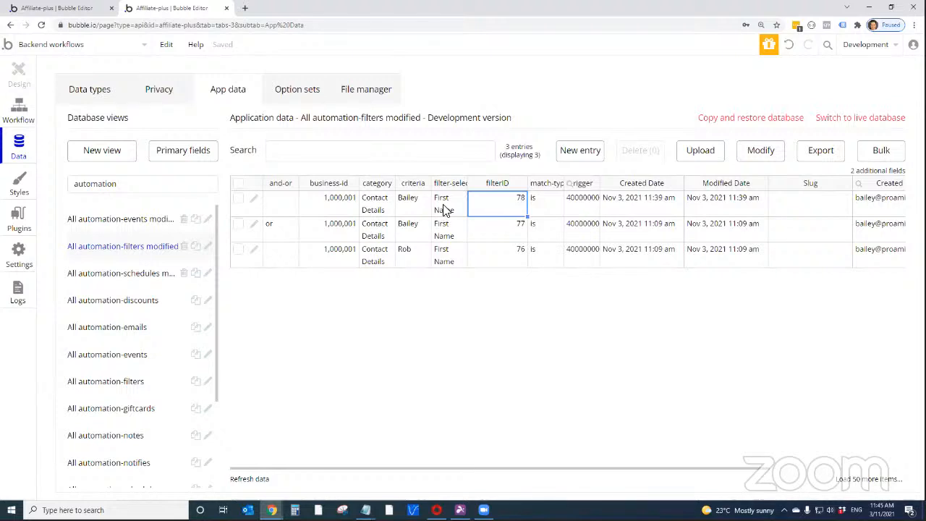
click(418, 209)
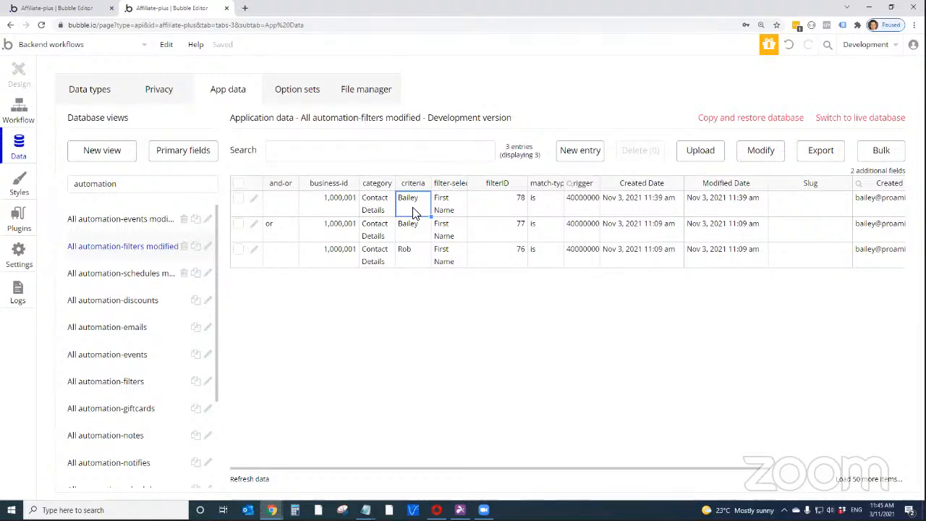
Reopen the automation-triggers search in the Filter action's list to run on and start adding another constraint
click(25, 116)
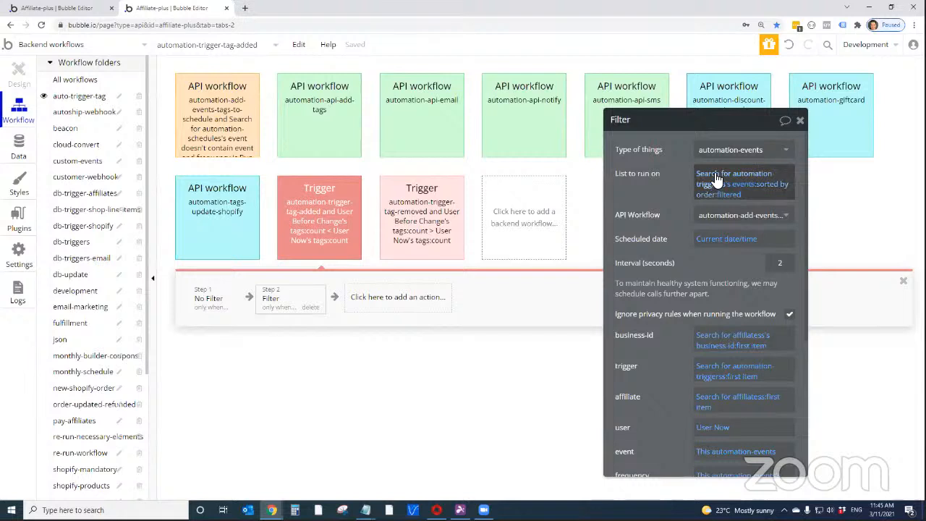
click(715, 179)
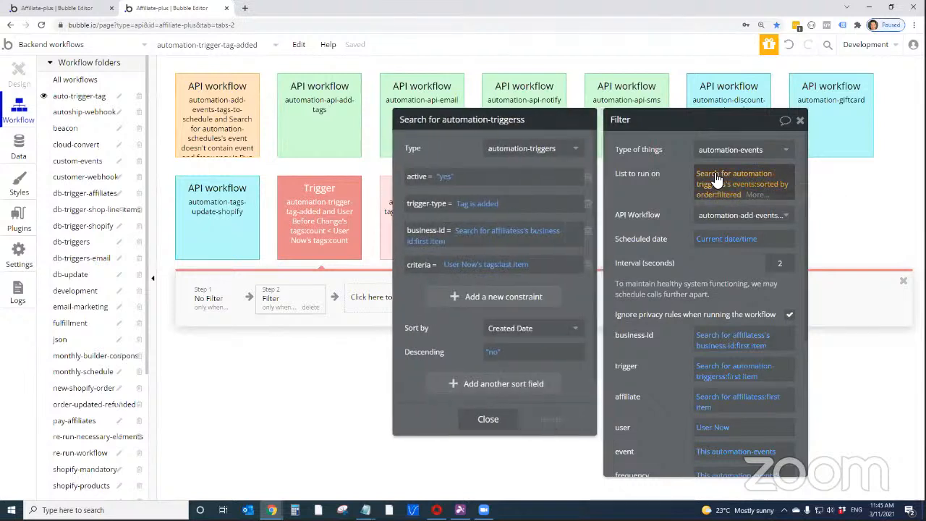
click(466, 298)
click(423, 241)
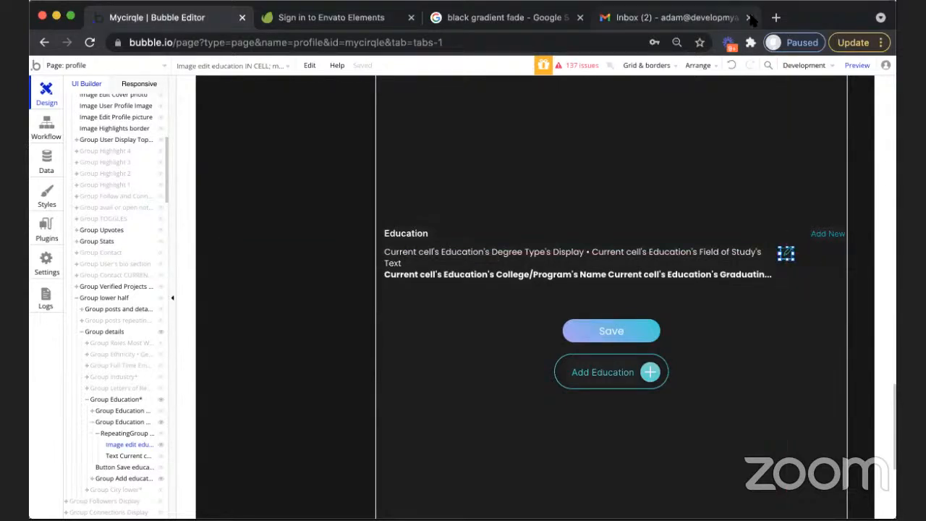
Close the mail inbox and compare the properties of the profile page's edit education image with those of RepeatingGroup Education
middle_click(609, 28)
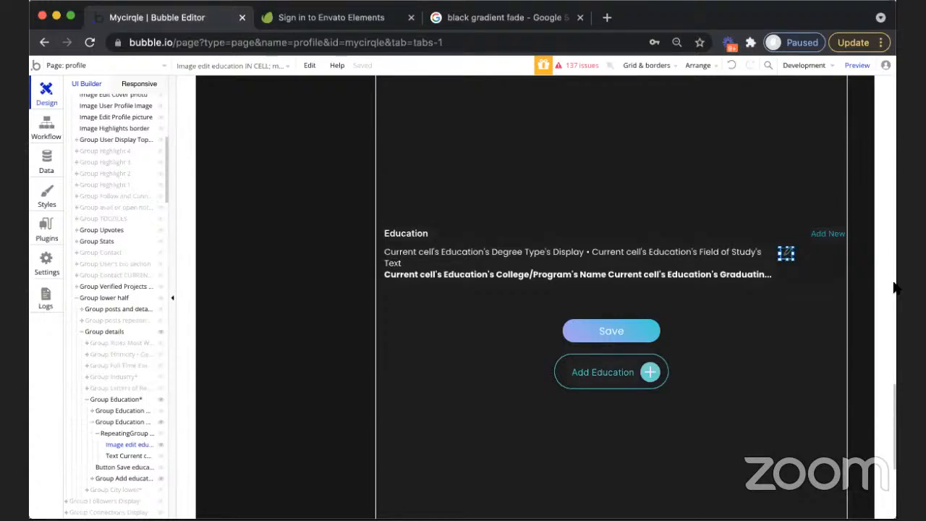
double_click(785, 252)
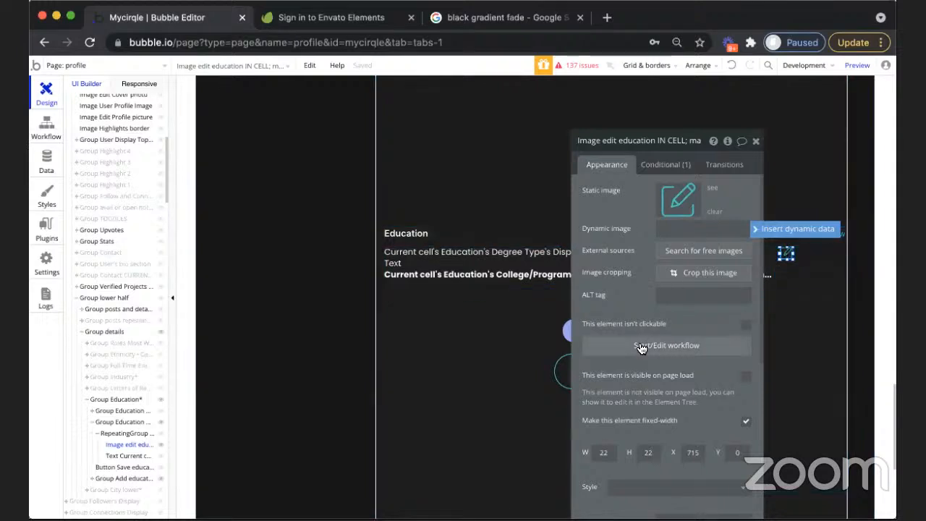
click(627, 212)
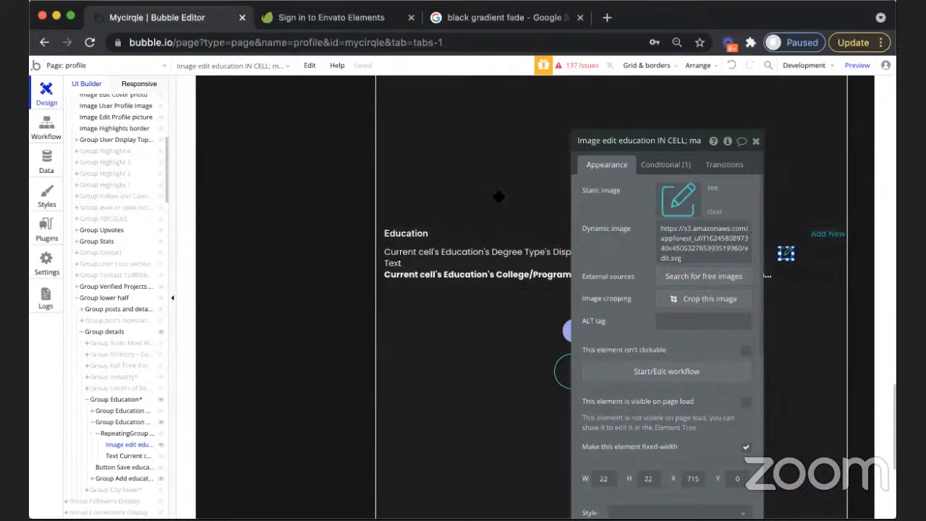
drag(498, 196, 426, 229)
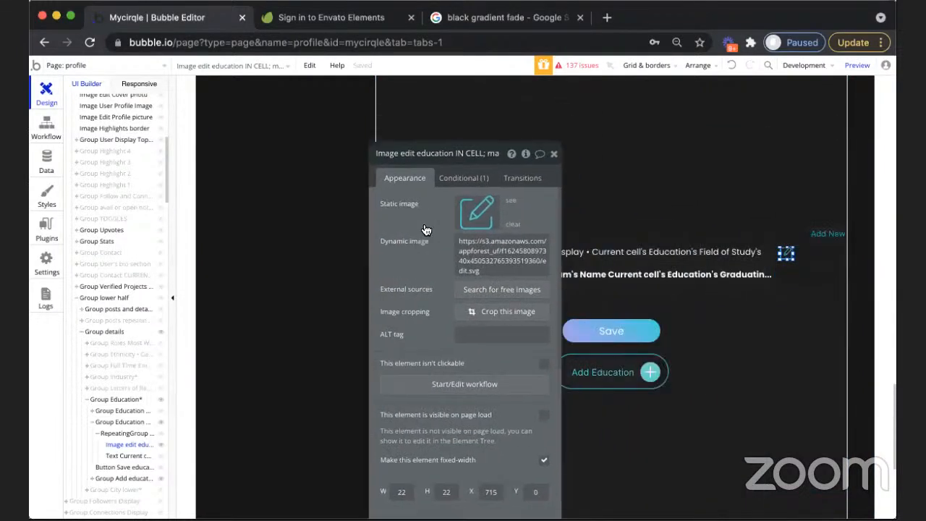
click(786, 256)
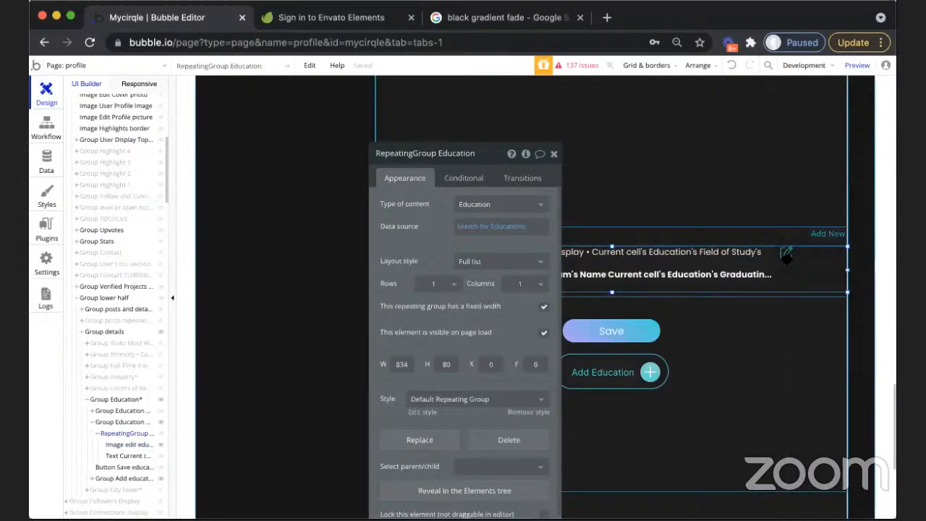
click(787, 256)
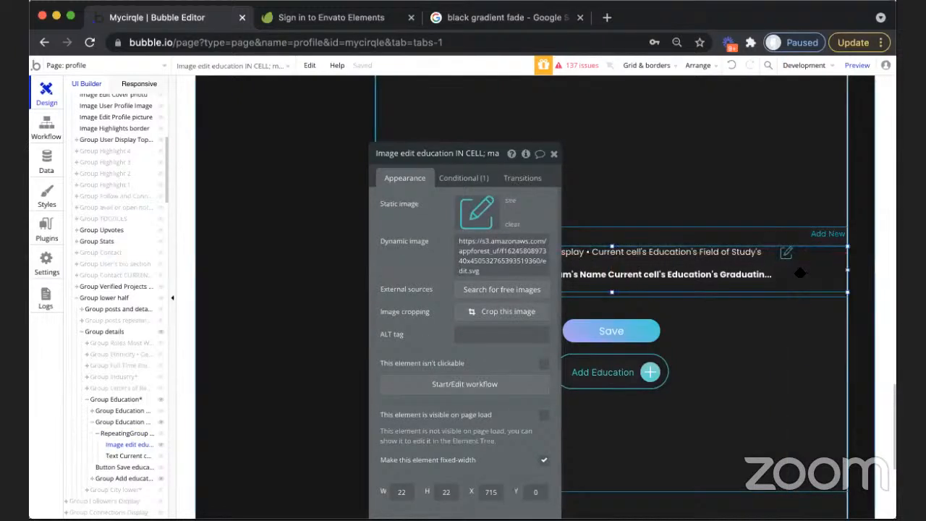
click(800, 274)
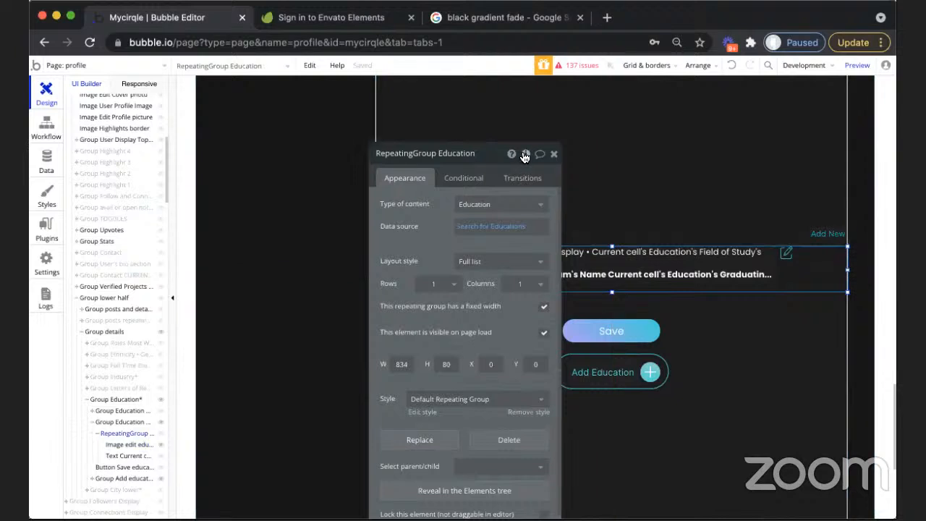
click(786, 253)
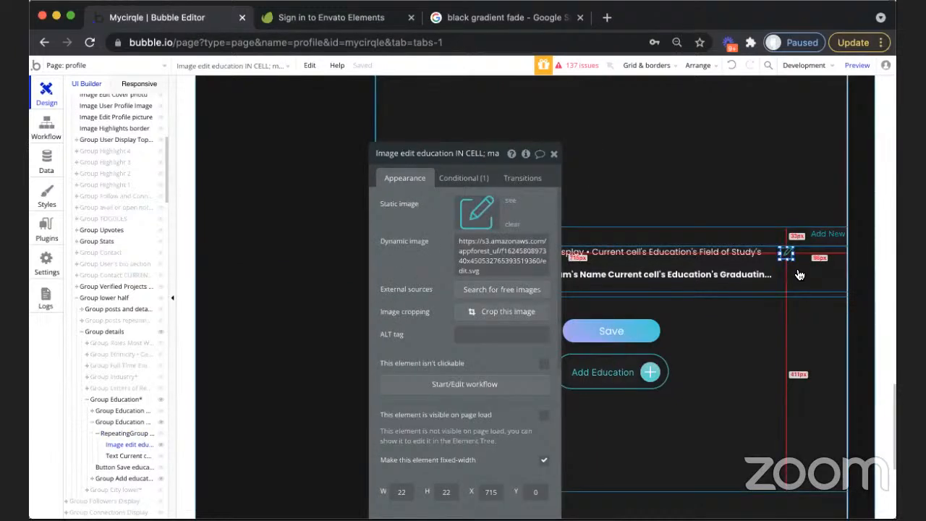
click(800, 275)
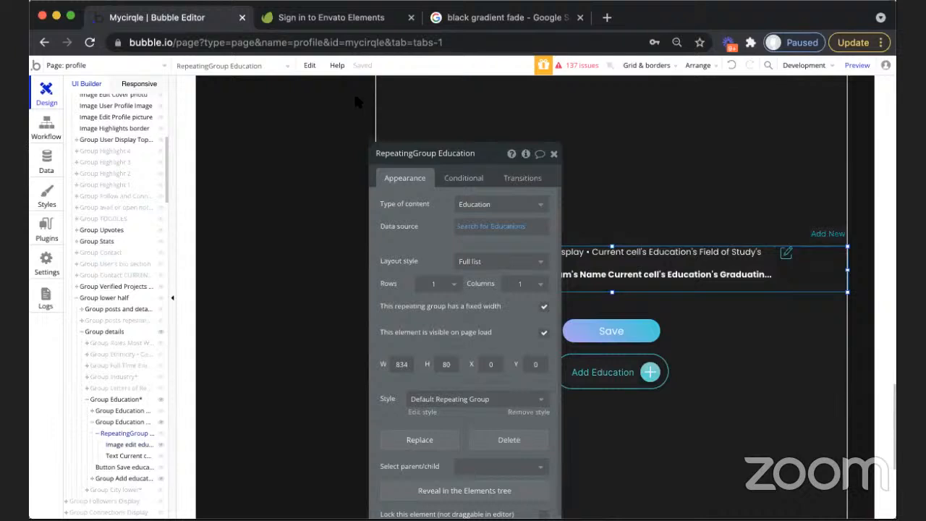
Open the Reusable Header element for editing
click(64, 68)
scroll(174, 408, down, 2)
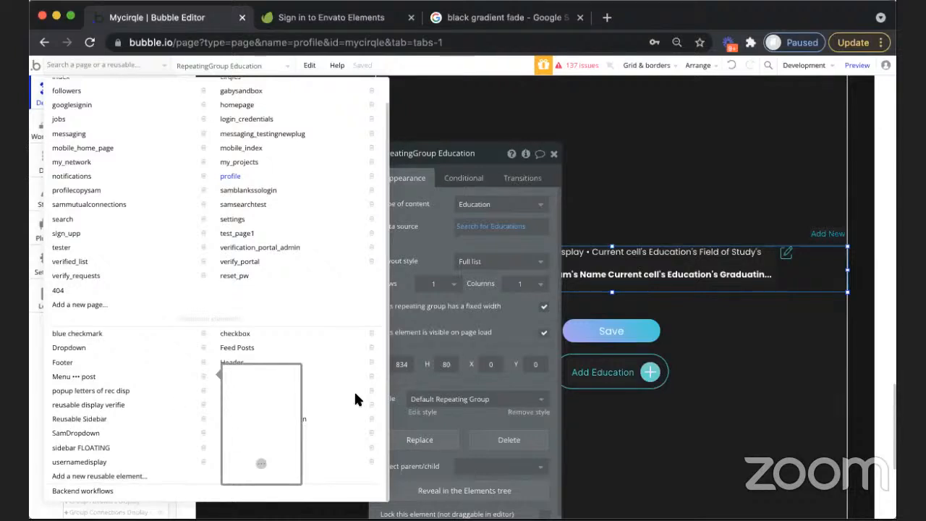
click(162, 66)
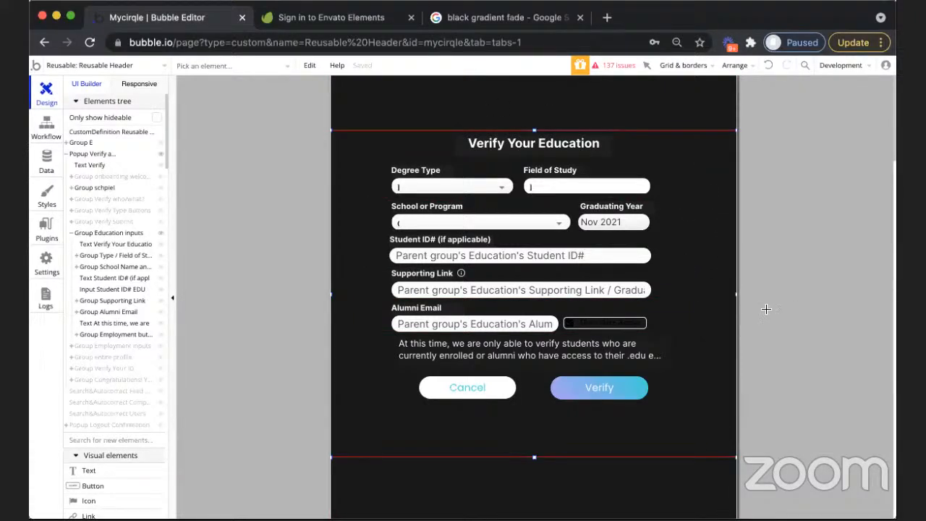
Place Alert Popup elements around the Verify Your Education form inside Group Education inputs
click(691, 165)
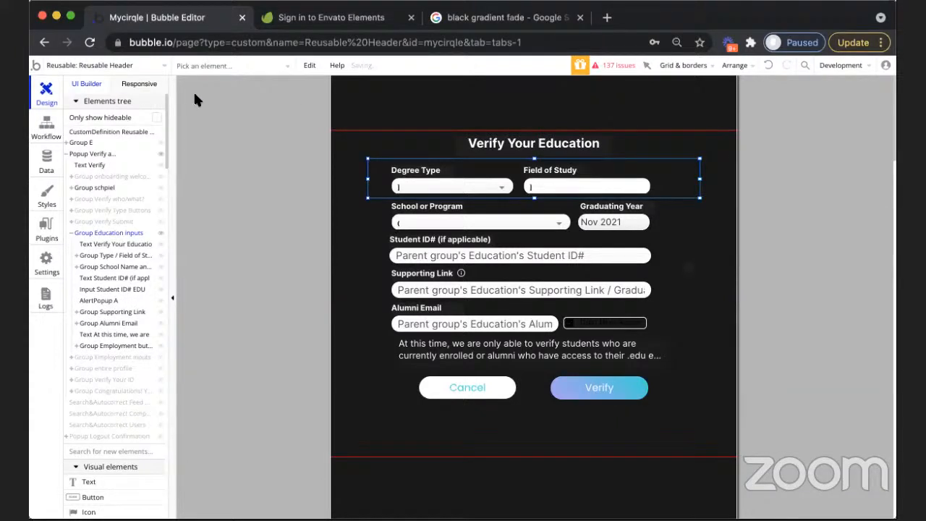
double_click(345, 322)
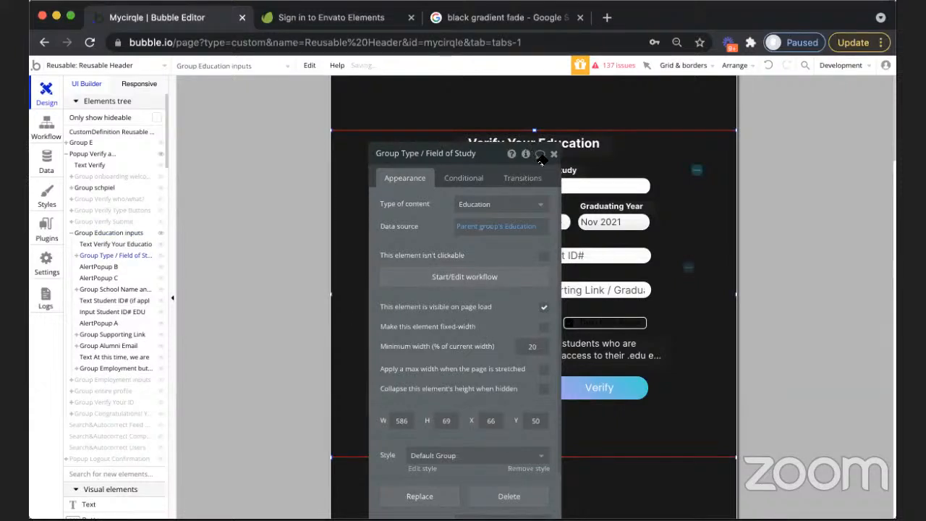
click(425, 144)
drag(429, 145, 385, 118)
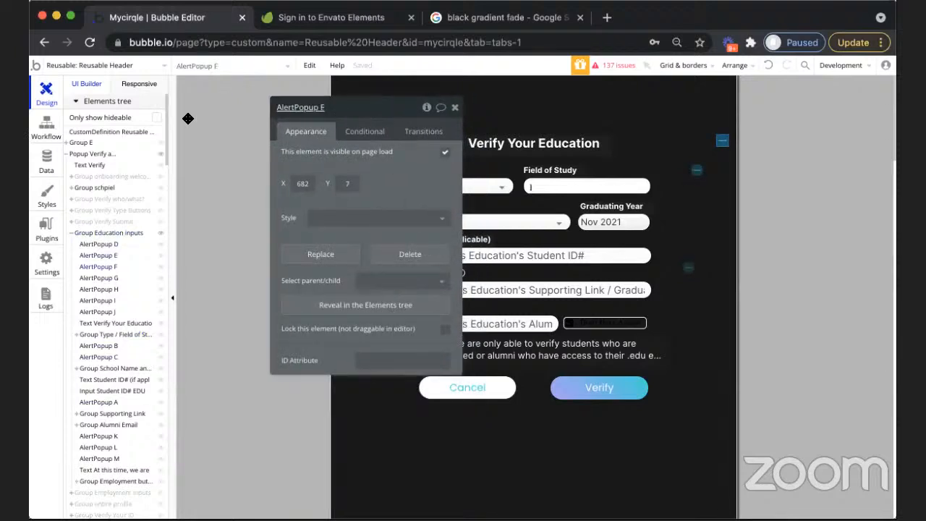
Collapse Group Education inputs and its parent verification popup in the elements tree
click(68, 231)
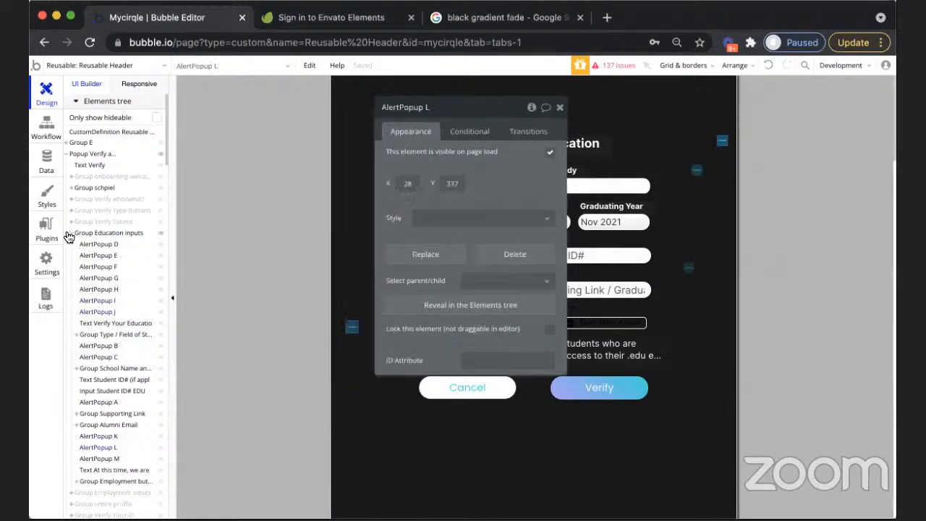
click(66, 154)
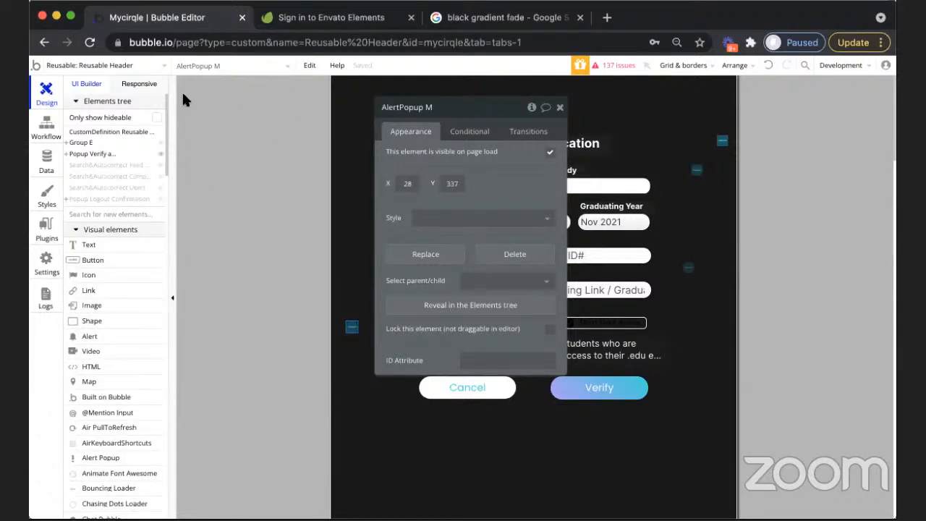
Move the property editor clear of the Verify Your Education form and delete AlertPopup M beside the Alumni Email field
drag(495, 113, 251, 141)
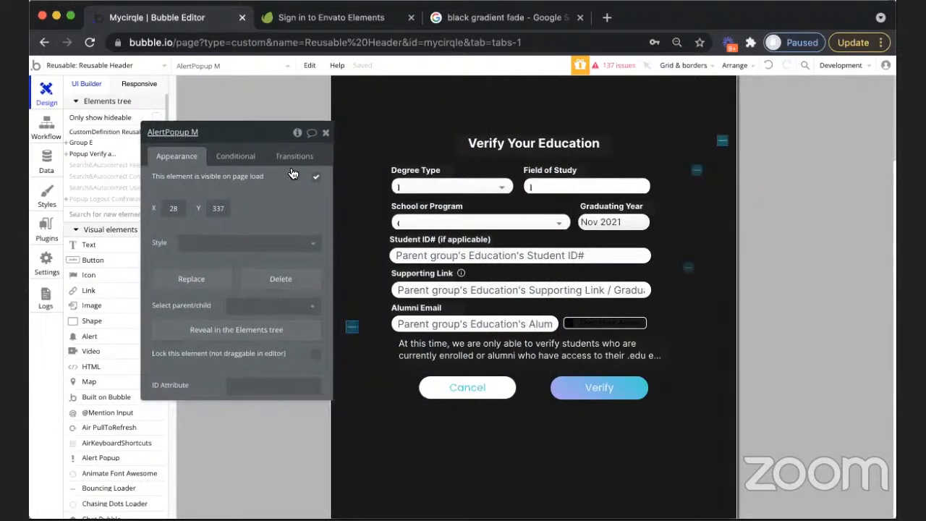
drag(356, 336, 359, 329)
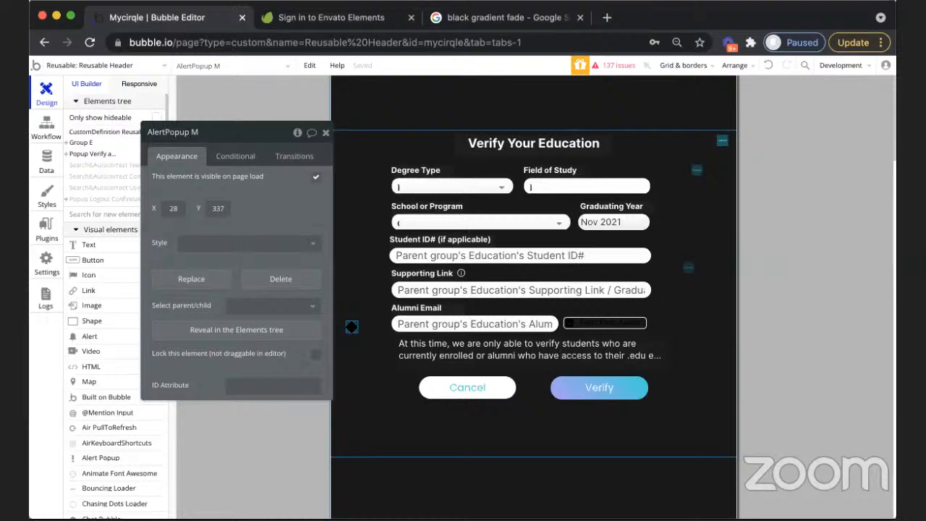
drag(352, 327, 351, 326)
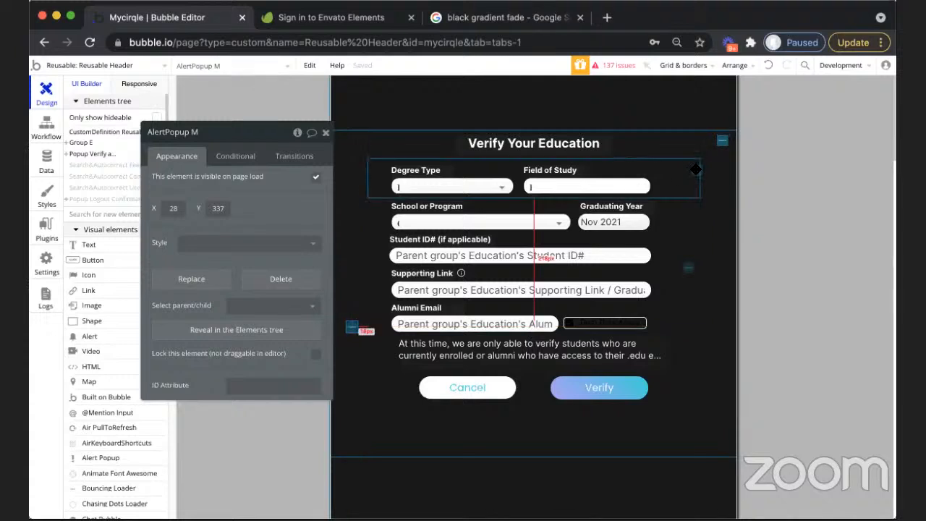
click(695, 168)
click(723, 143)
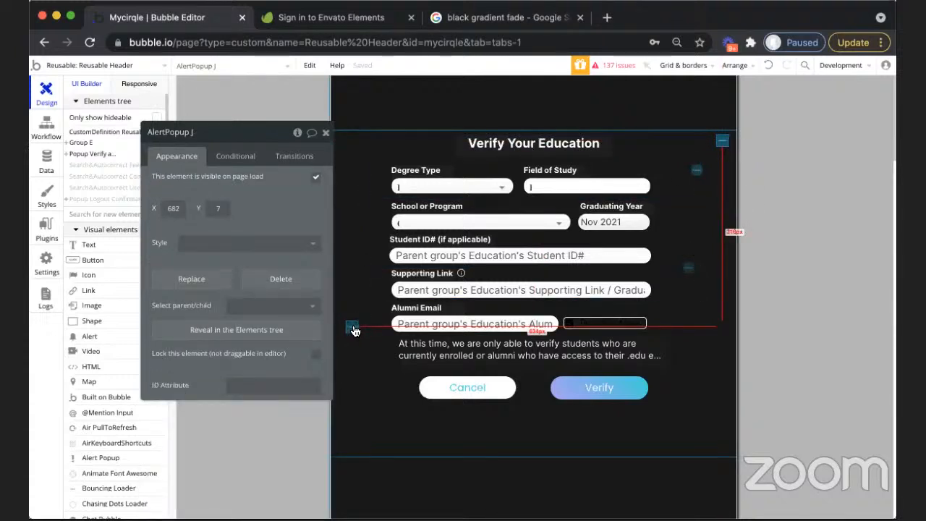
click(354, 328)
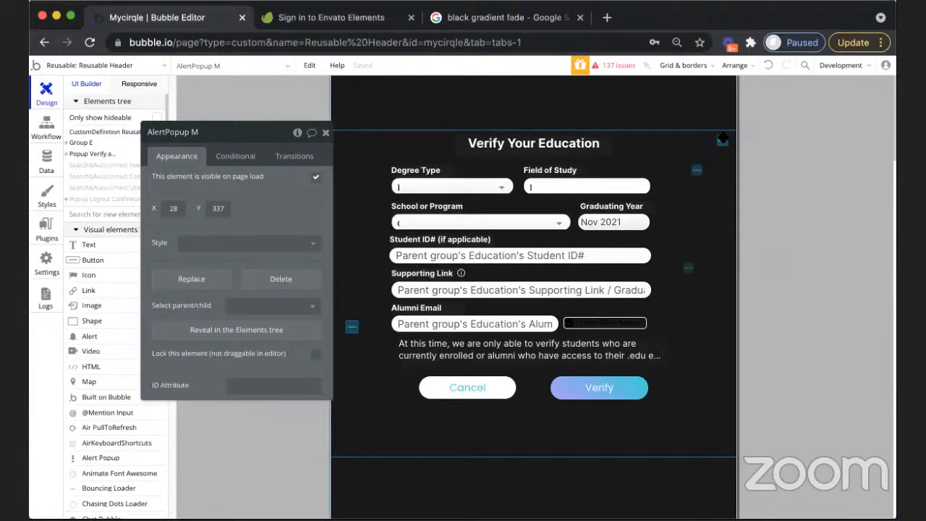
click(794, 165)
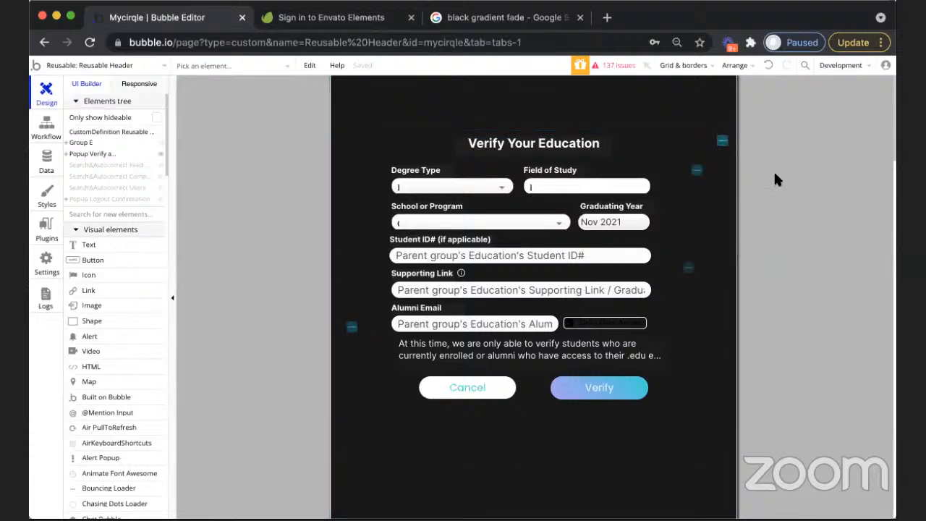
Delete AlertPopup J and AlertPopup I beside the form's title, and AlertPopup L beside the Alumni Email field
double_click(722, 143)
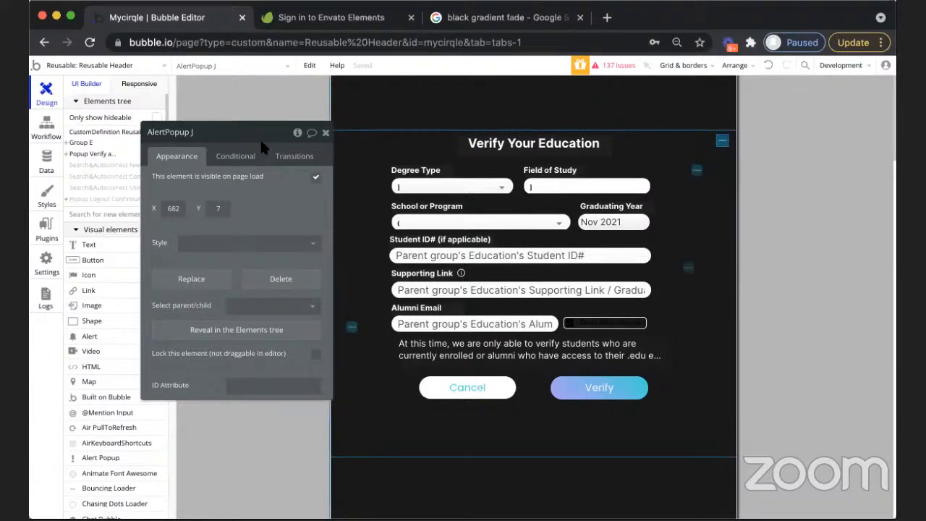
key(Escape)
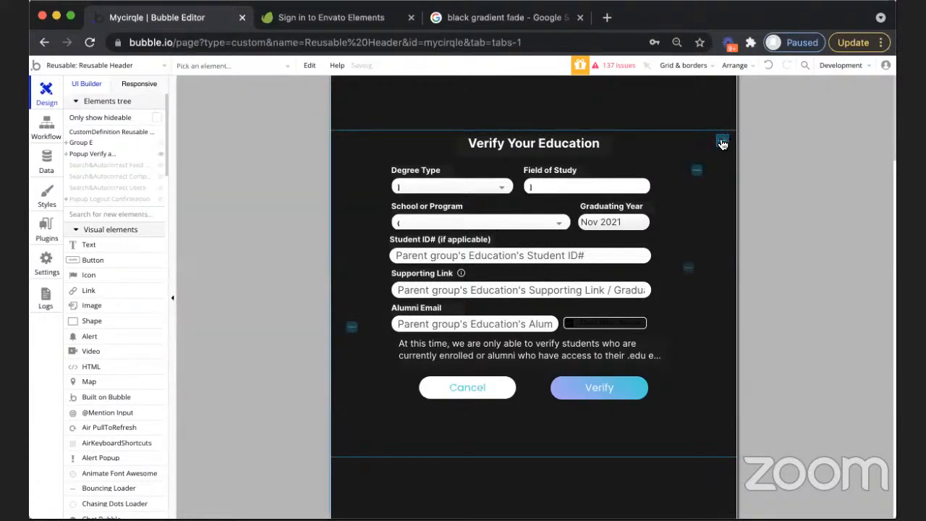
double_click(722, 141)
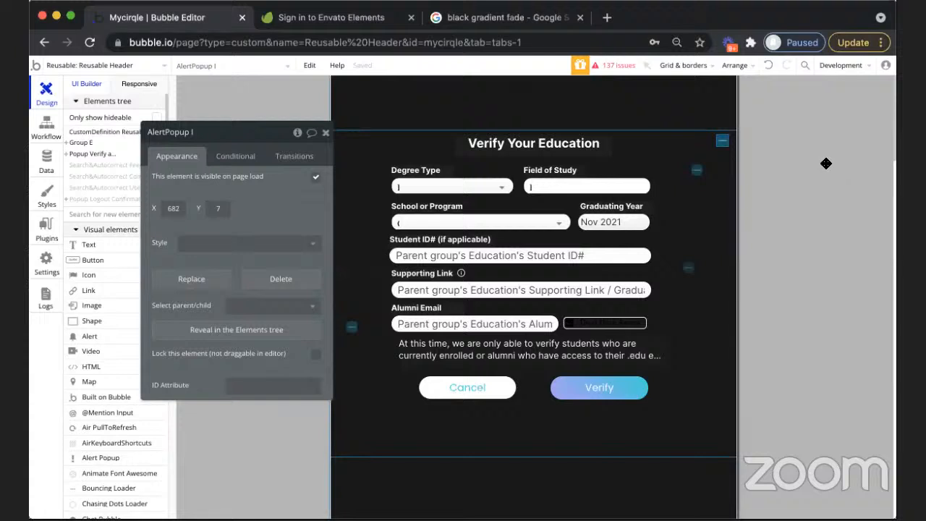
key(Escape)
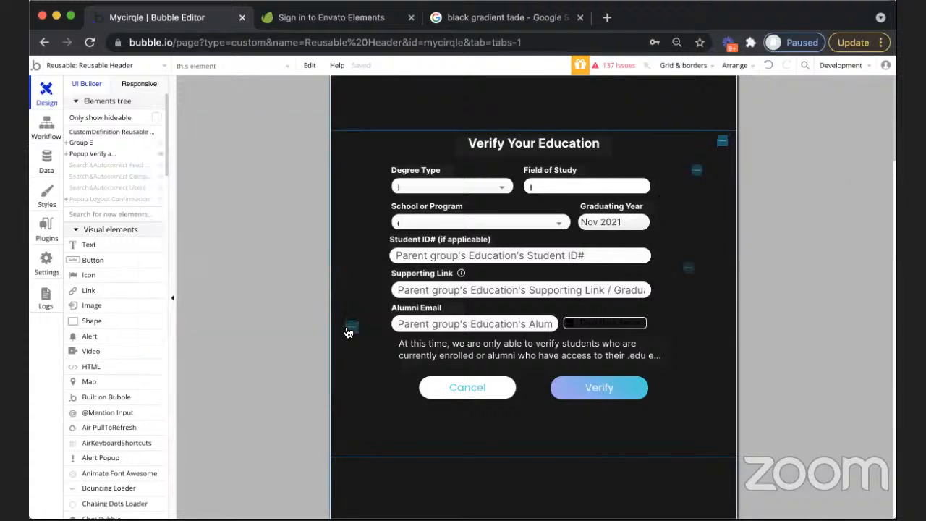
double_click(351, 327)
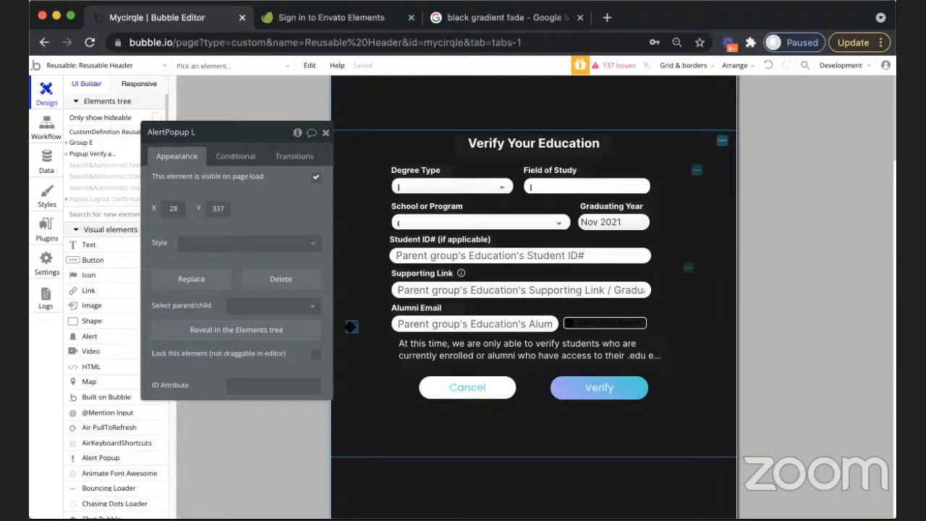
click(803, 265)
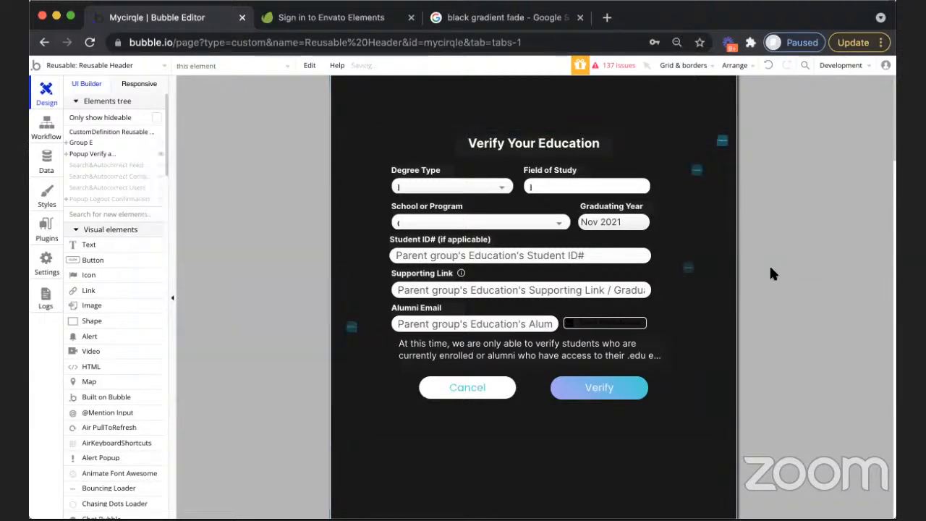
Delete AlertPopup H and AlertPopup G beside the form's title, and AlertPopup K beside the Alumni Email field
double_click(723, 144)
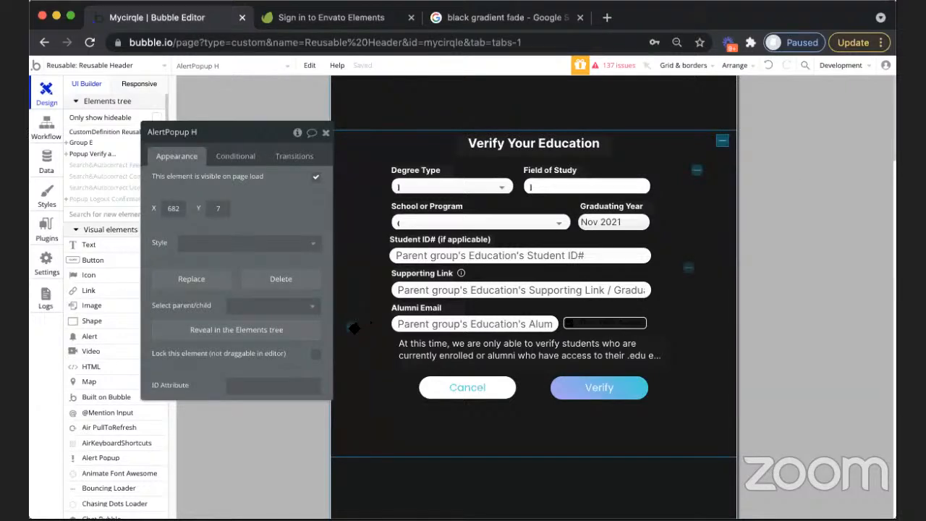
click(350, 328)
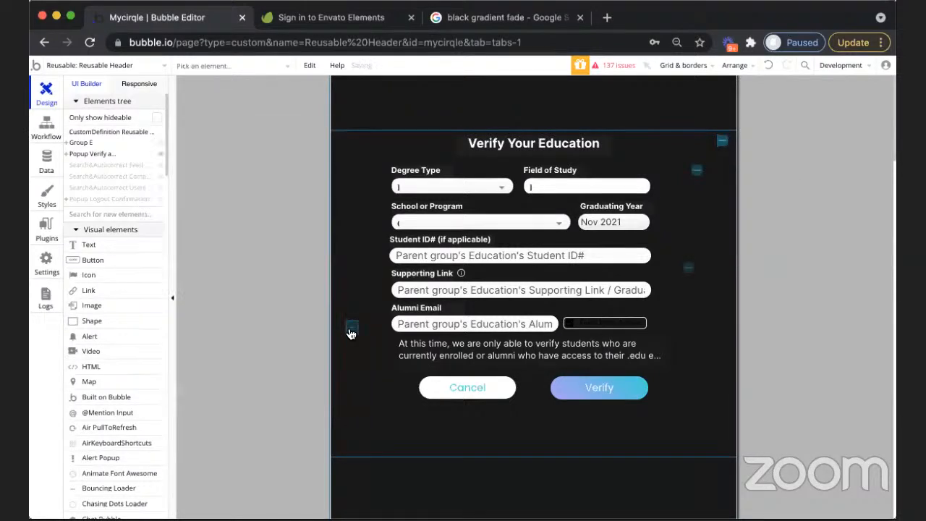
double_click(350, 326)
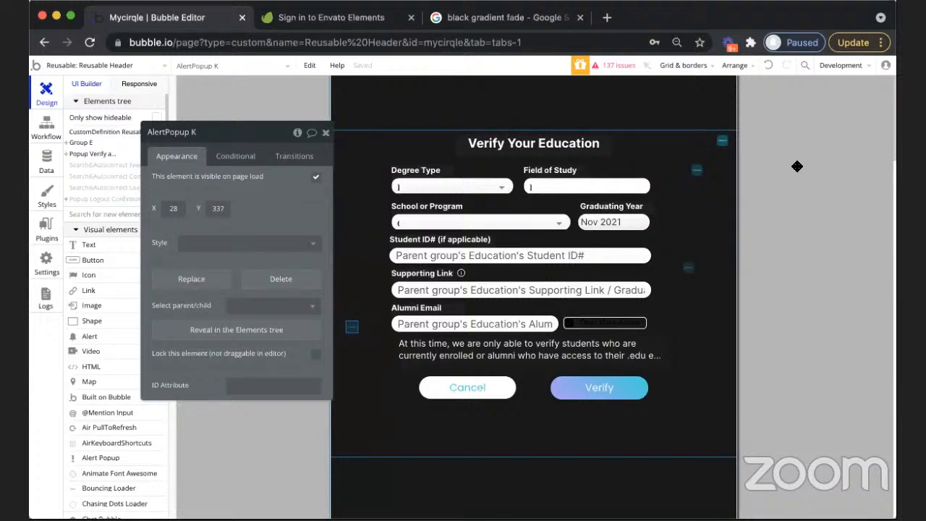
click(721, 142)
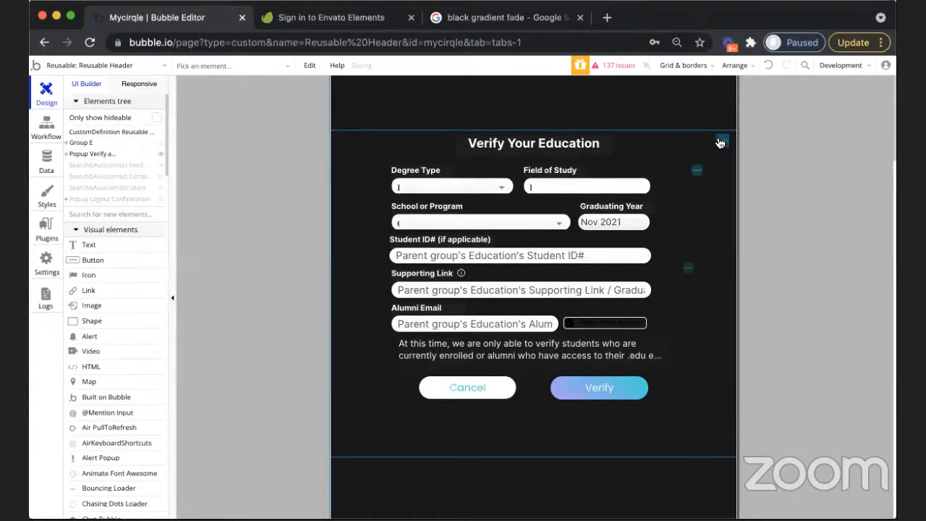
double_click(721, 142)
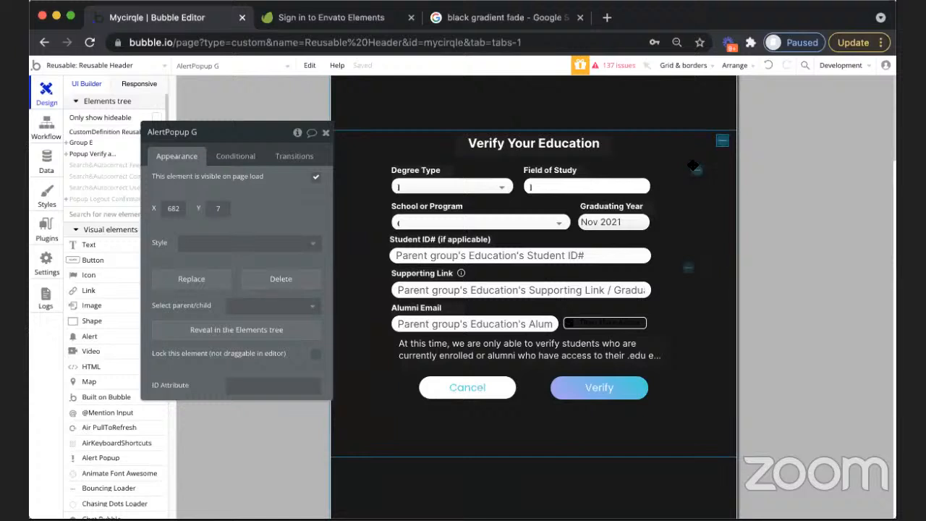
click(695, 168)
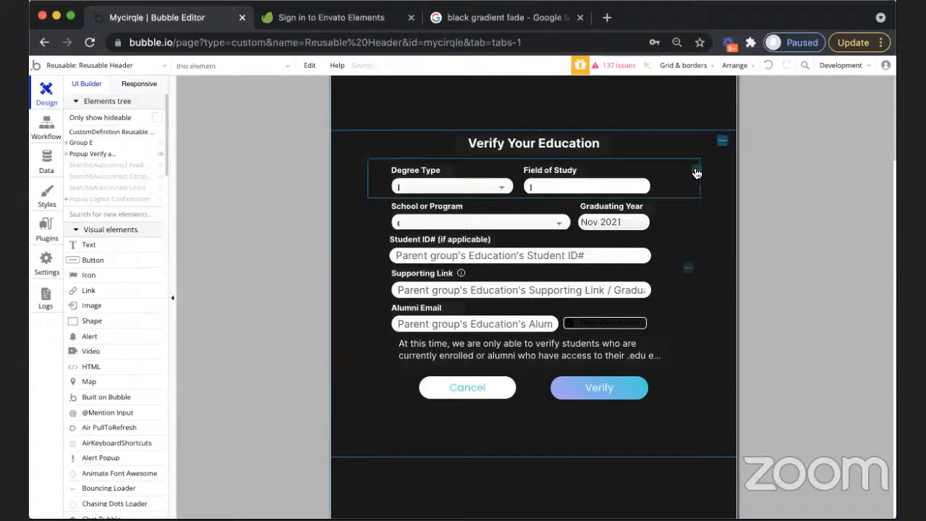
Delete the stacked AlertPopup F, AlertPopup E and AlertPopup D beside the Verify Your Education title
double_click(722, 139)
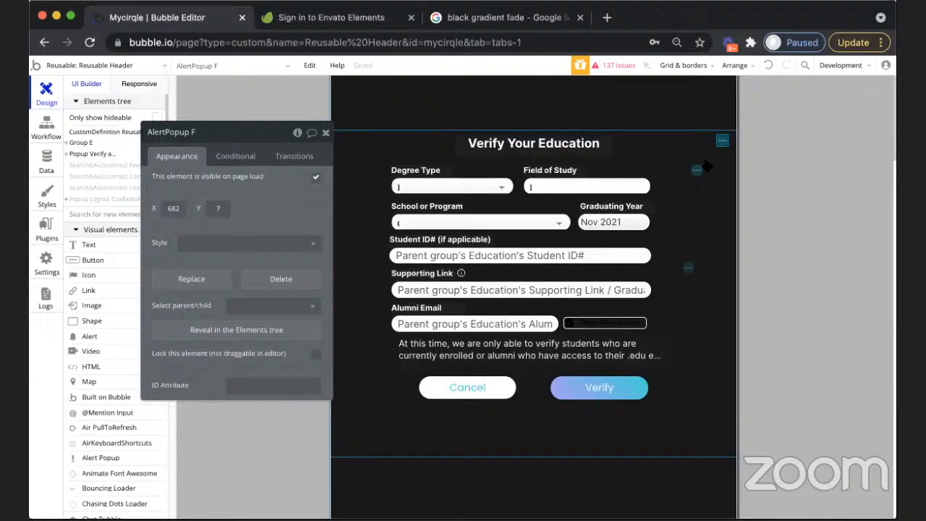
click(738, 177)
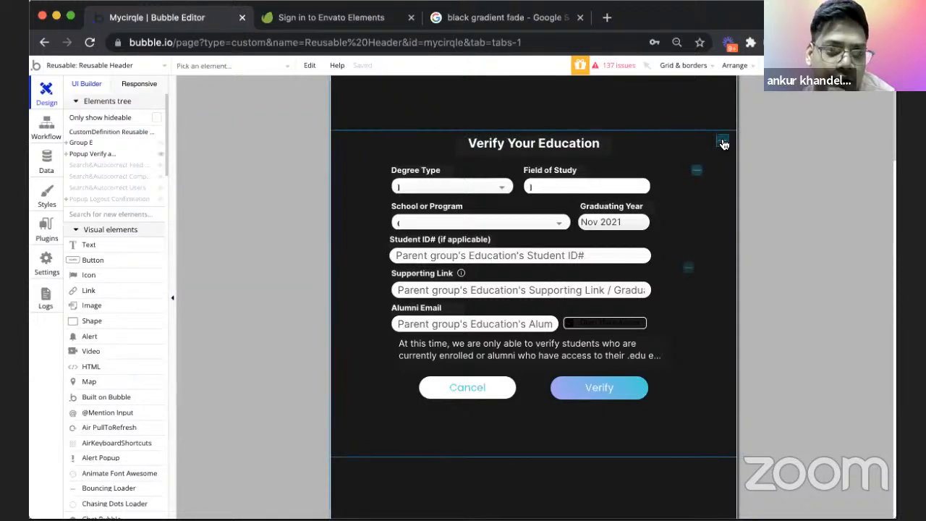
double_click(723, 142)
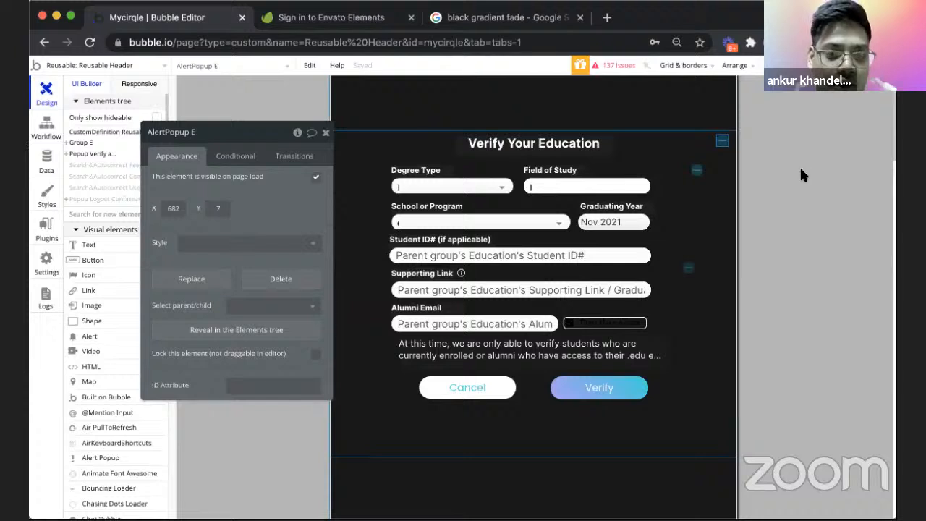
click(801, 175)
double_click(722, 140)
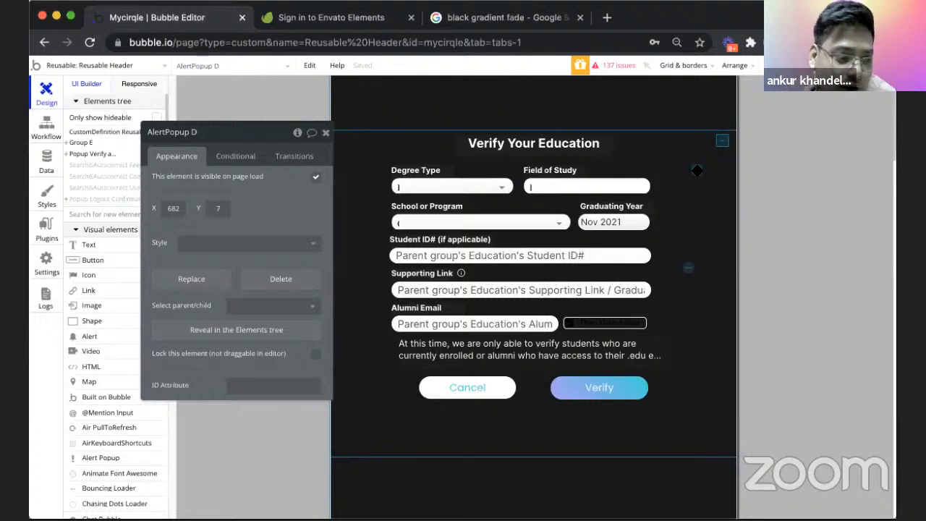
key(Delete)
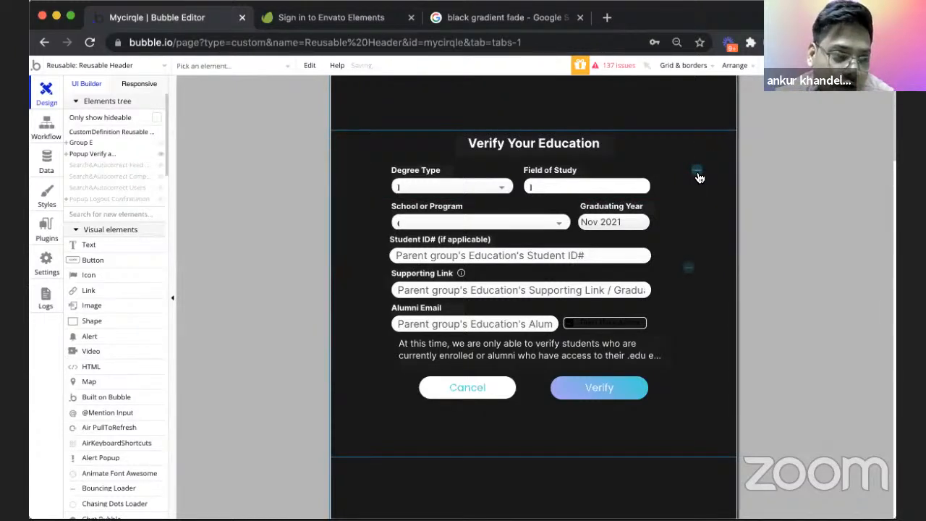
Delete AlertPopup A near the Student ID# field, and AlertPopup C and AlertPopup B beside the Field of Study input
double_click(688, 267)
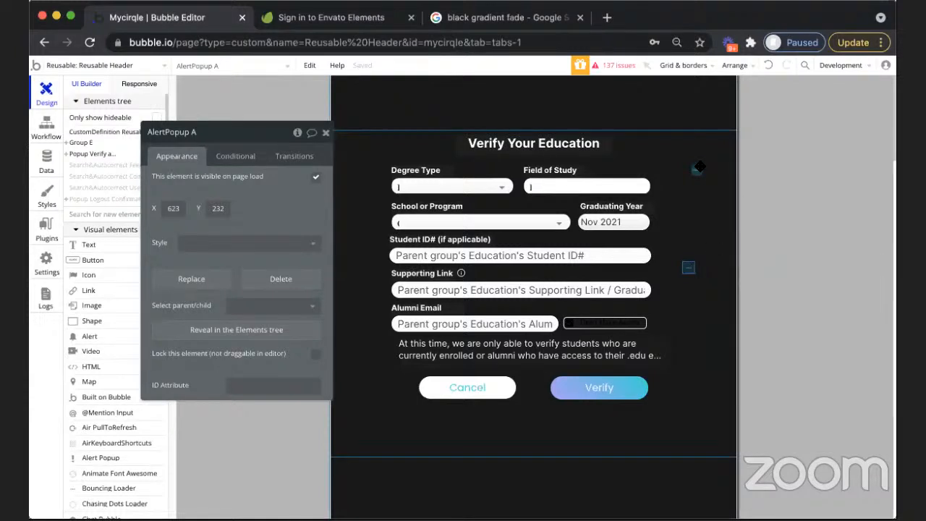
key(Delete)
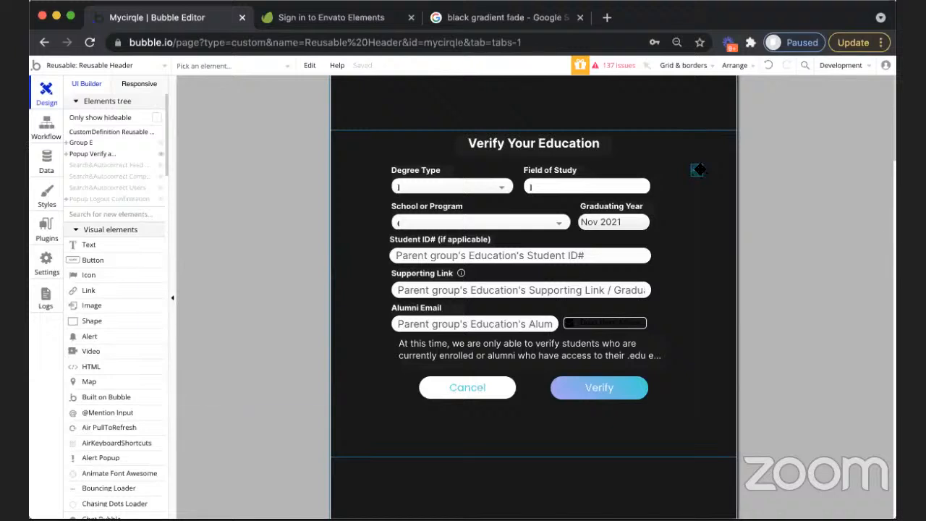
double_click(699, 171)
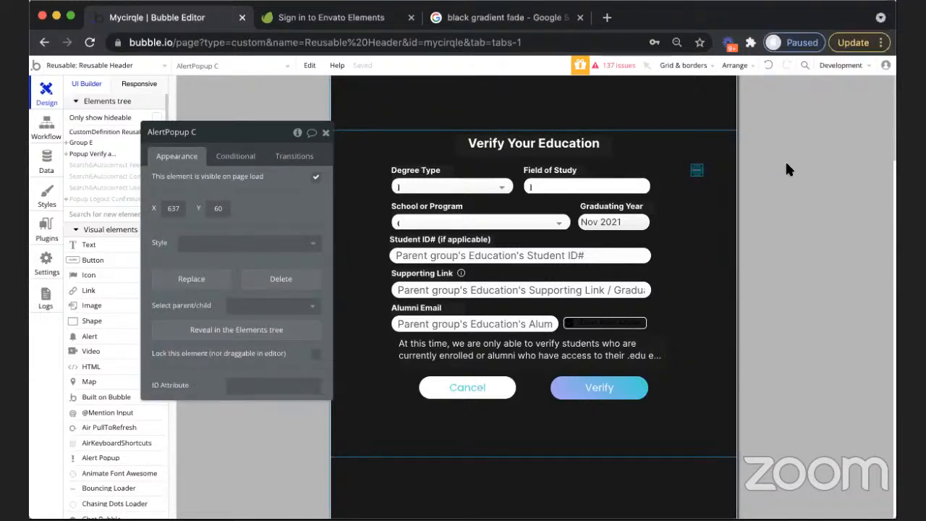
double_click(697, 171)
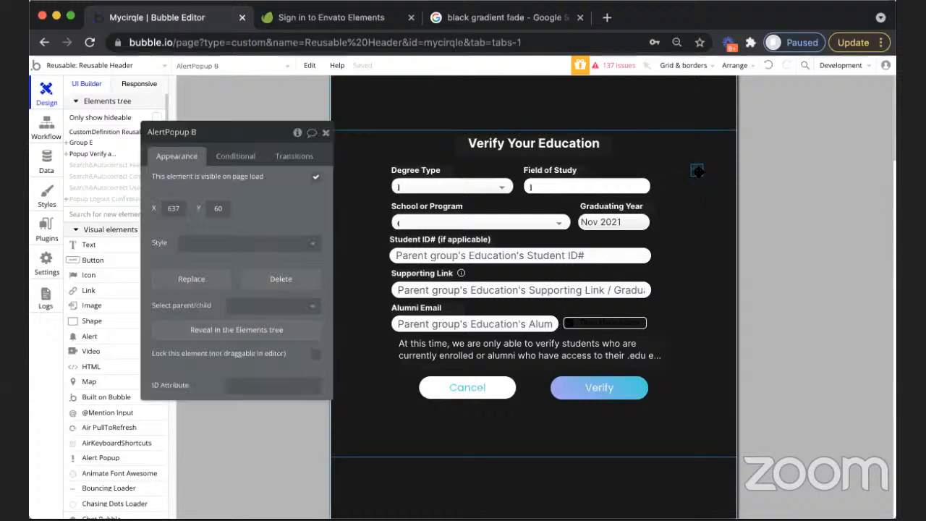
click(832, 194)
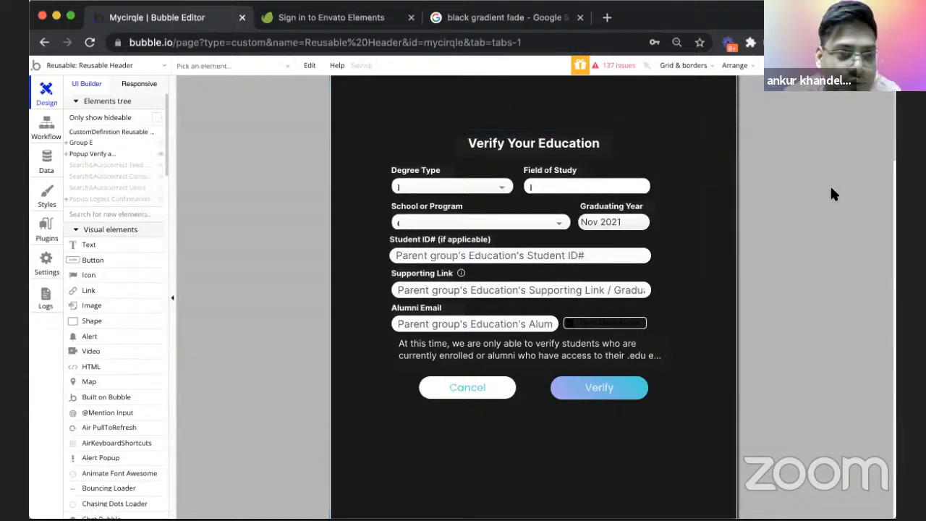
Open the properties of Group Education inputs and start adding a new custom state through its element inspector
double_click(706, 194)
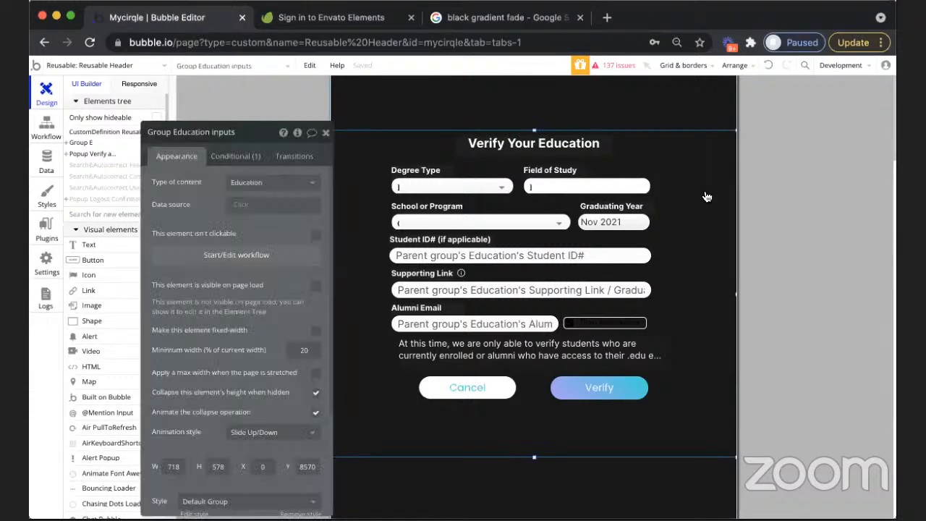
drag(304, 132, 181, 119)
click(185, 116)
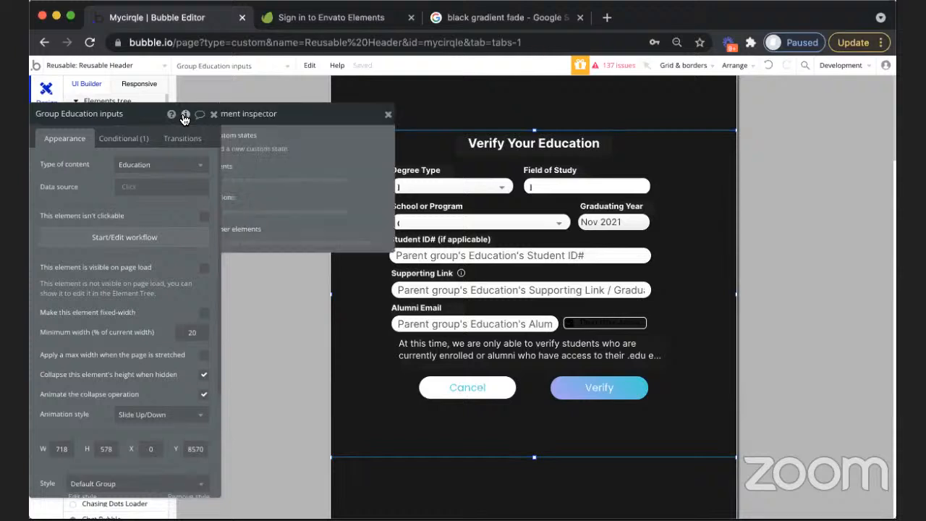
click(293, 149)
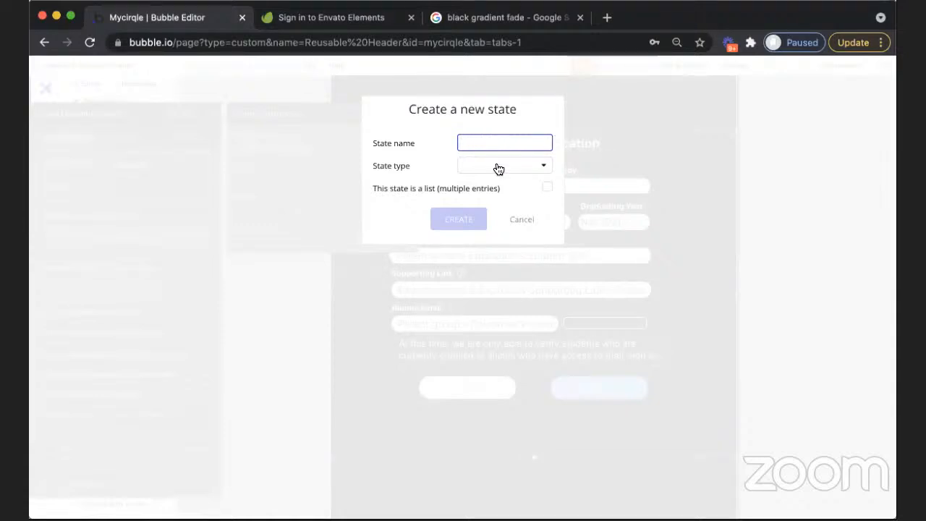
Find the Education data type among the state types and set it as the new custom state's type
click(498, 166)
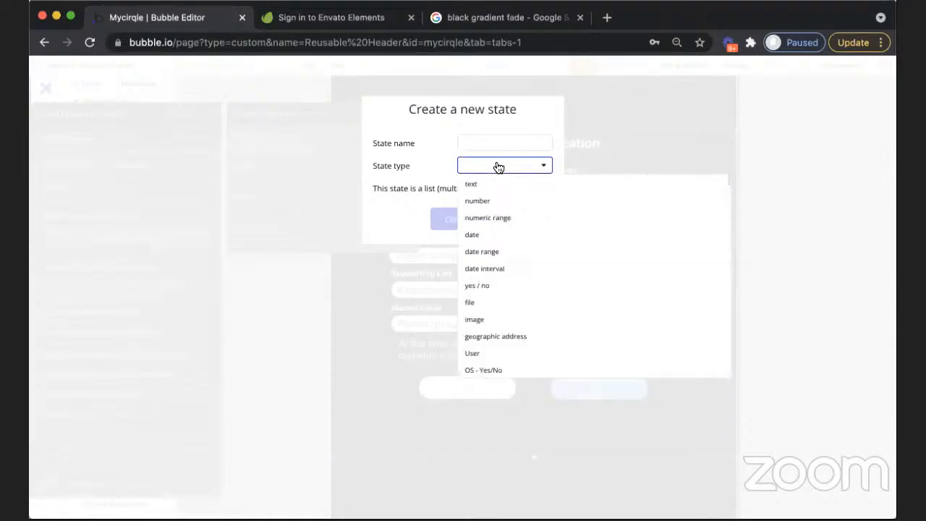
key(super+f)
text(educa)
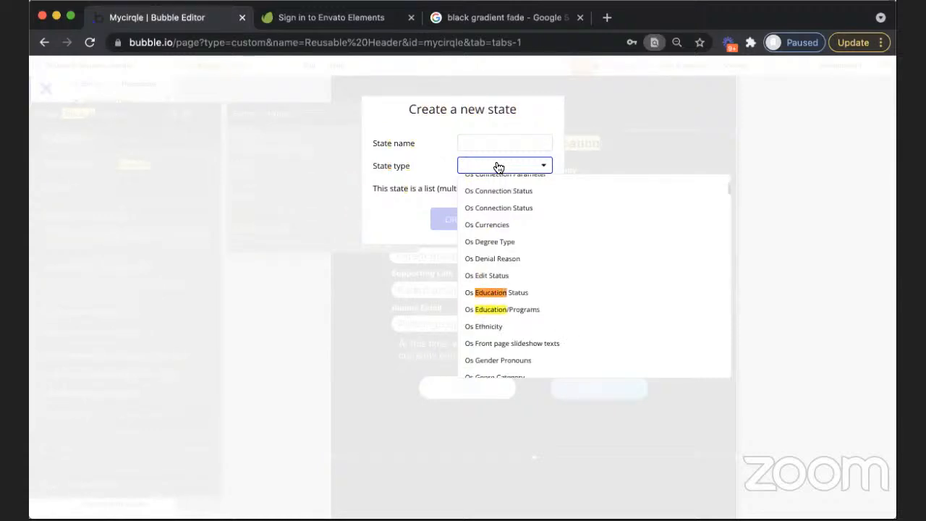
text(tion)
key(Return)
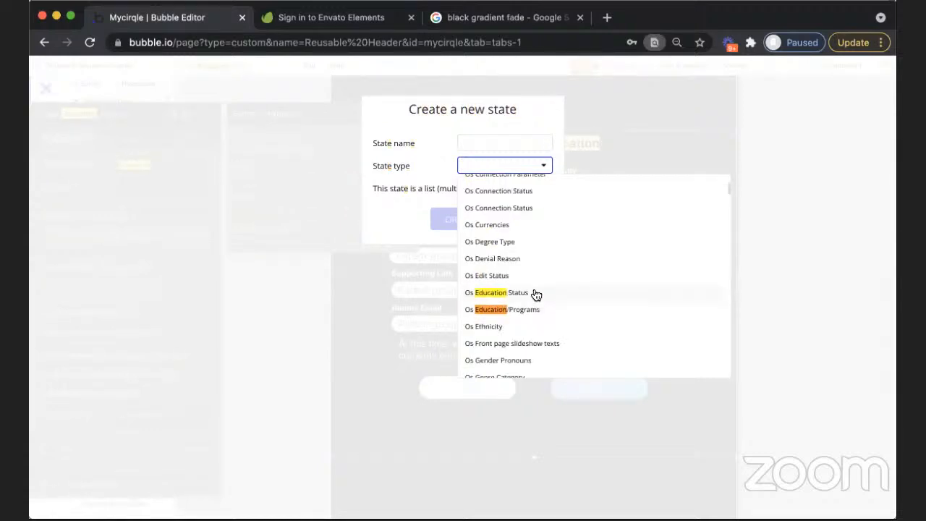
key(Return)
key(Return)
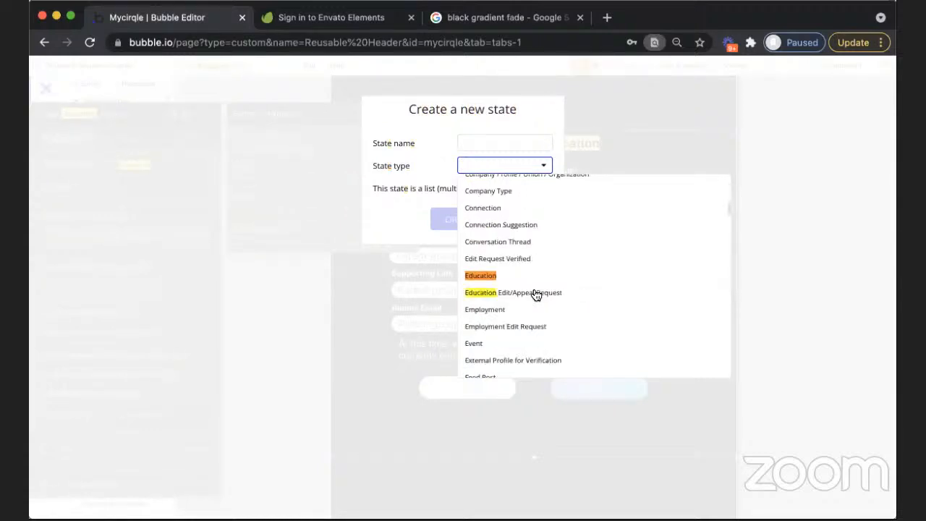
click(474, 278)
Name the new custom state "Education State" and create it on Group Education inputs
click(485, 143)
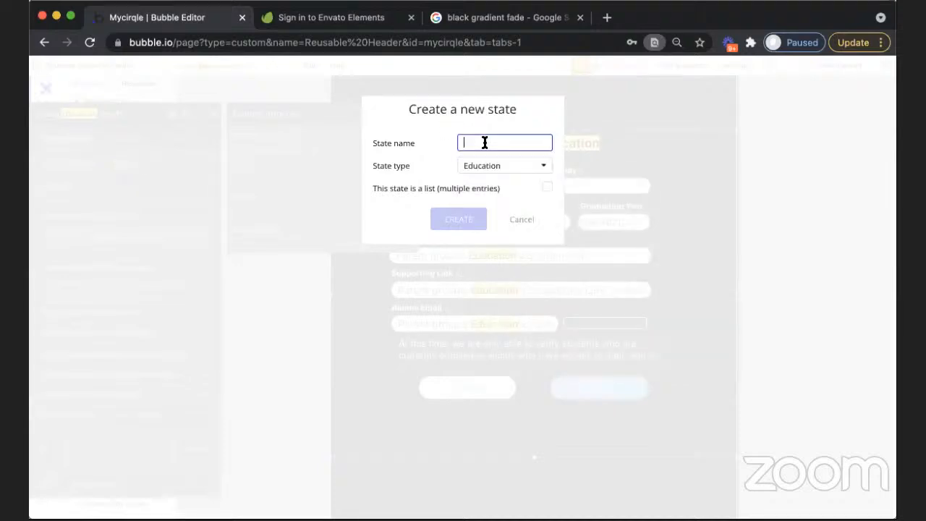
text(Educa)
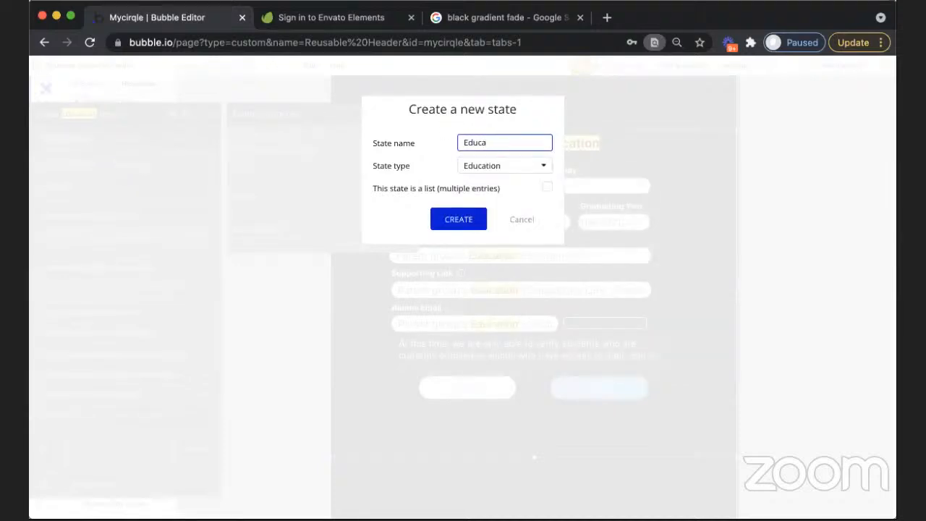
text(tion State)
click(457, 221)
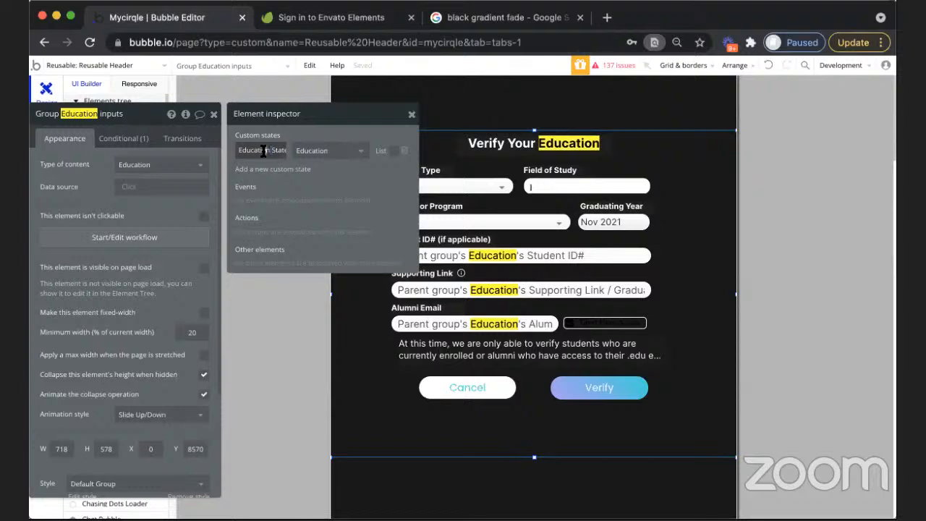
triple_click(269, 150)
click(298, 128)
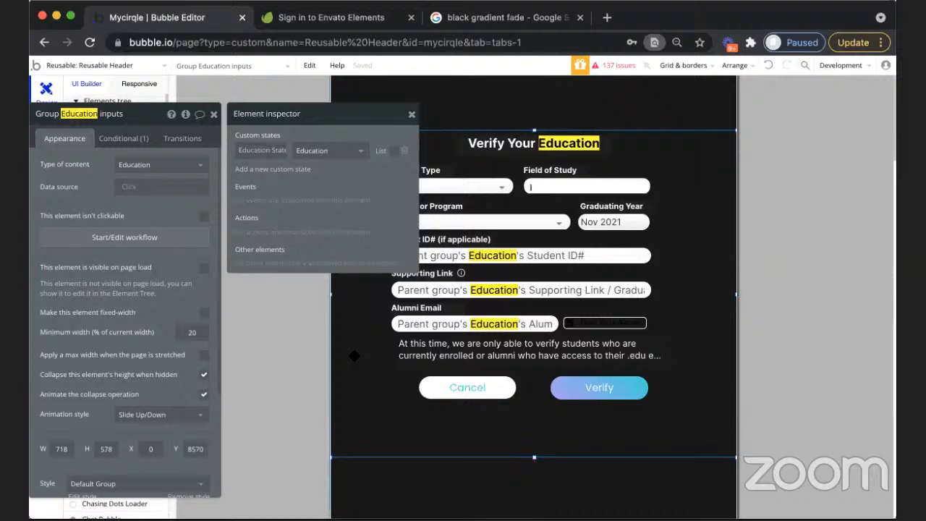
Compare the properties of Group Education inputs with its parent verification popup, leaving the popup's property editor moved clear of the Elements tree
click(697, 103)
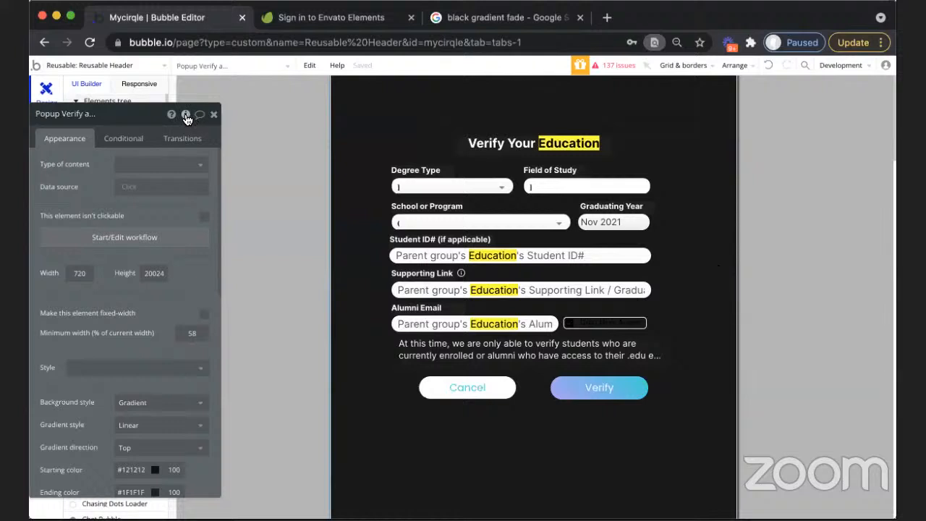
click(712, 147)
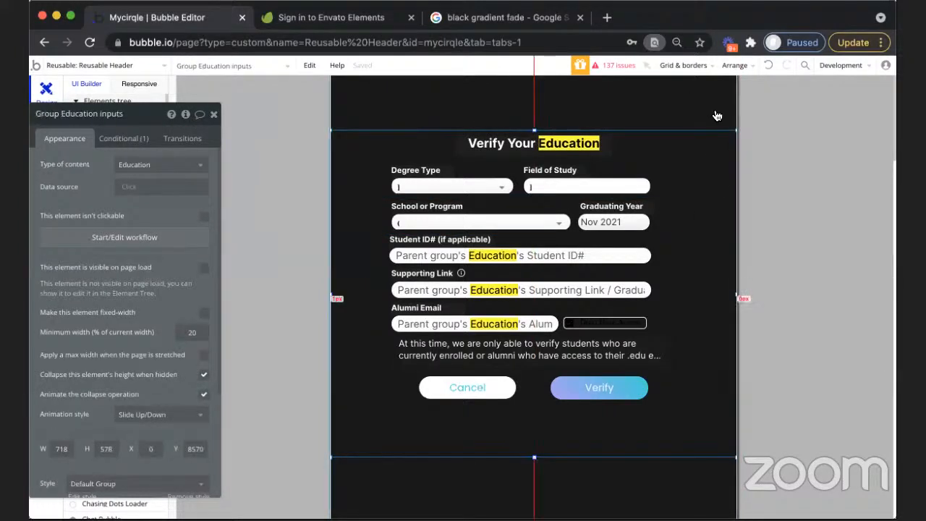
click(716, 112)
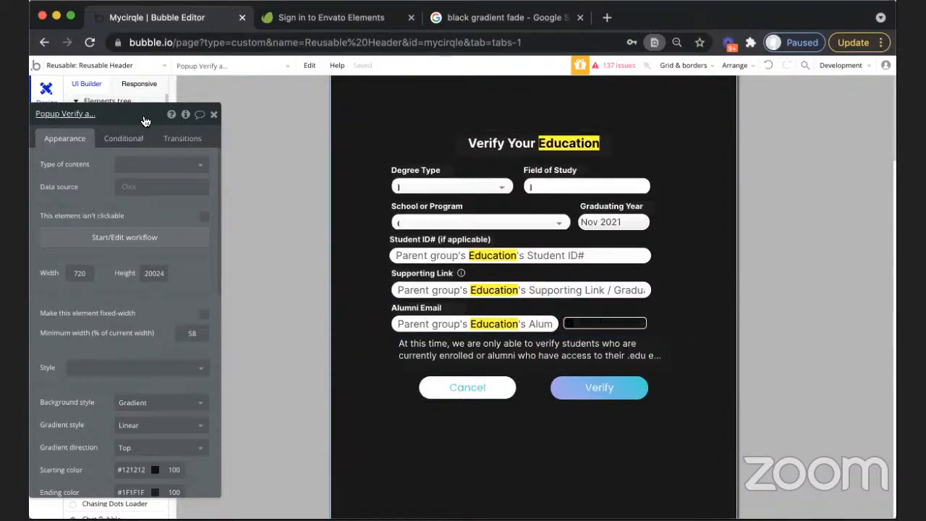
drag(197, 120, 244, 120)
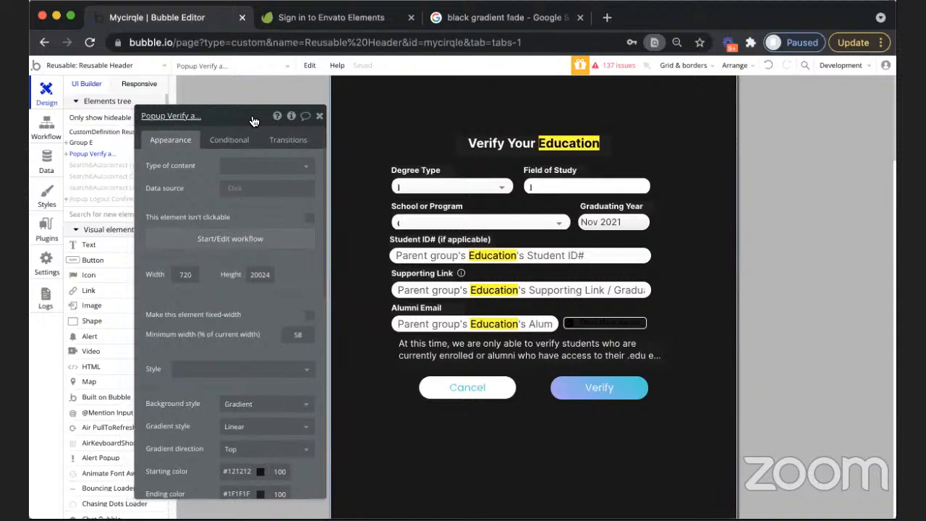
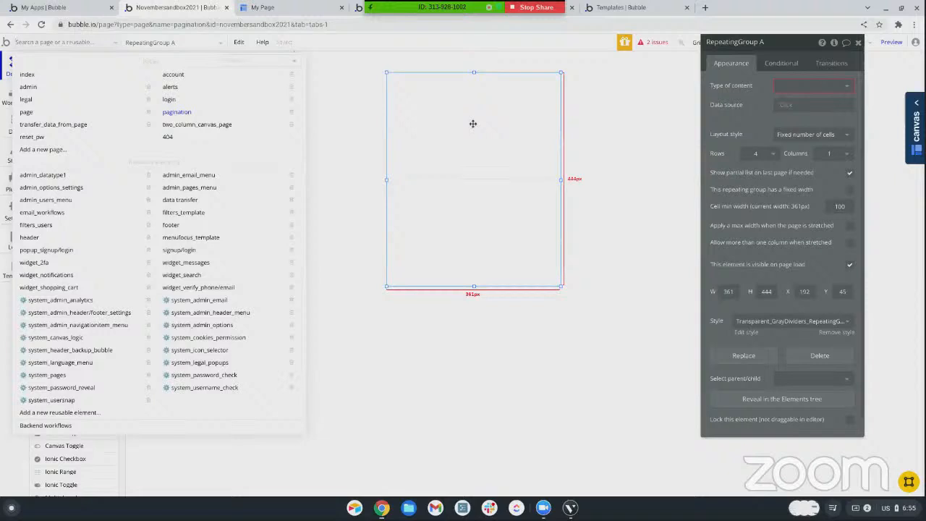
Open the transfer_data_from_page page and examine the Set state action in the Transfer button's workflow
click(332, 90)
scroll(49, 174, up, 3)
scroll(48, 174, up, 2)
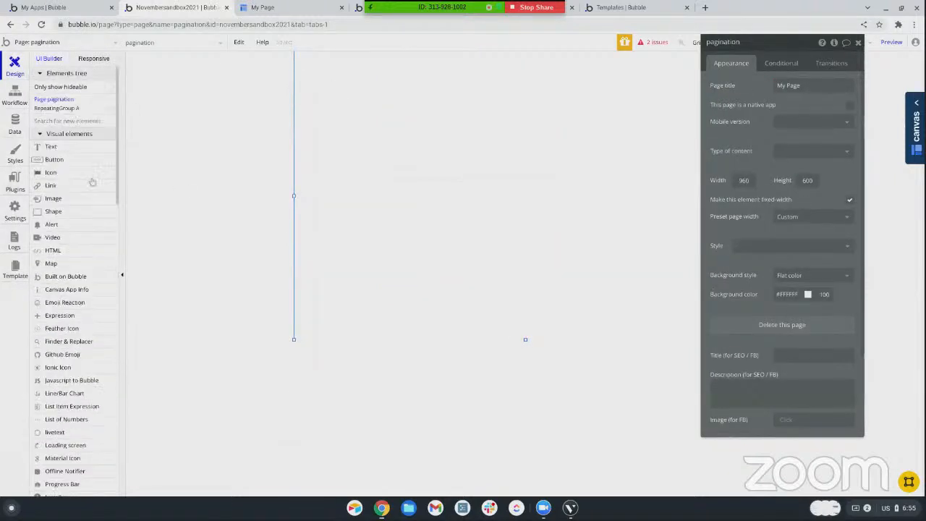
click(43, 45)
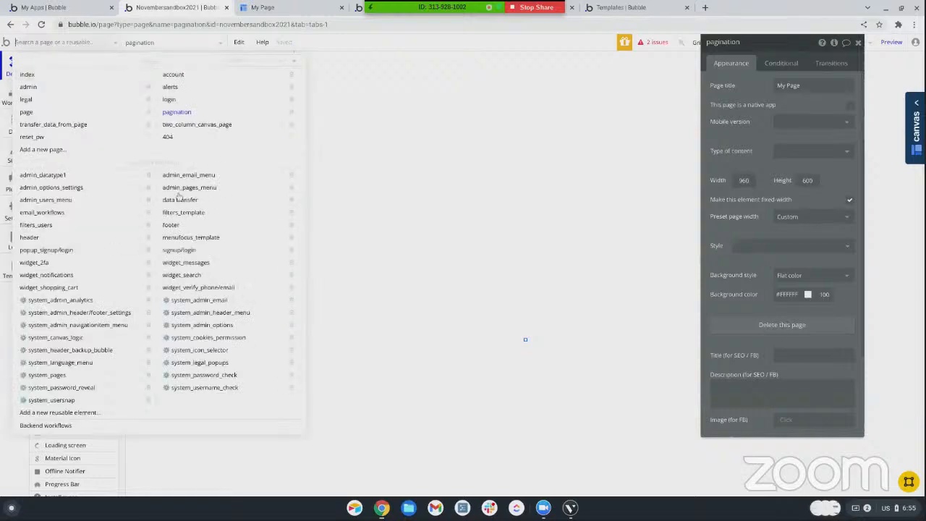
click(58, 124)
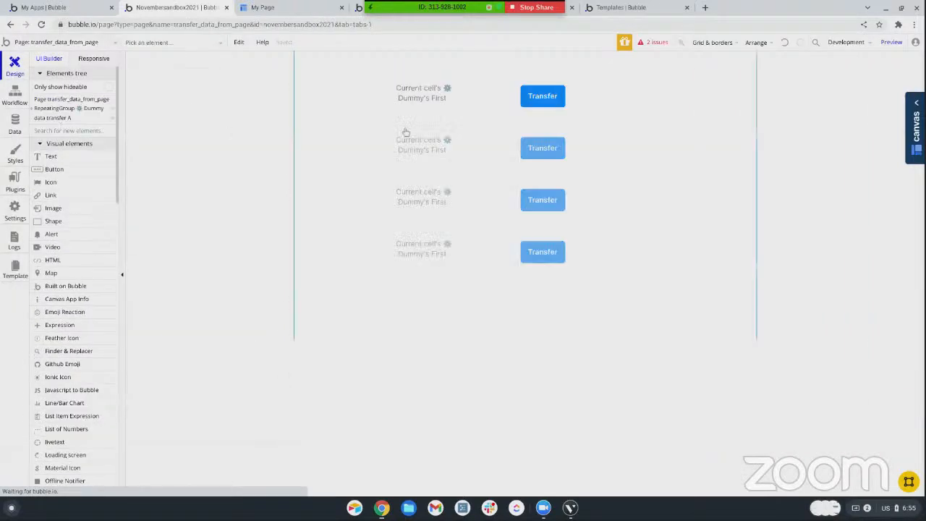
click(529, 98)
click(786, 130)
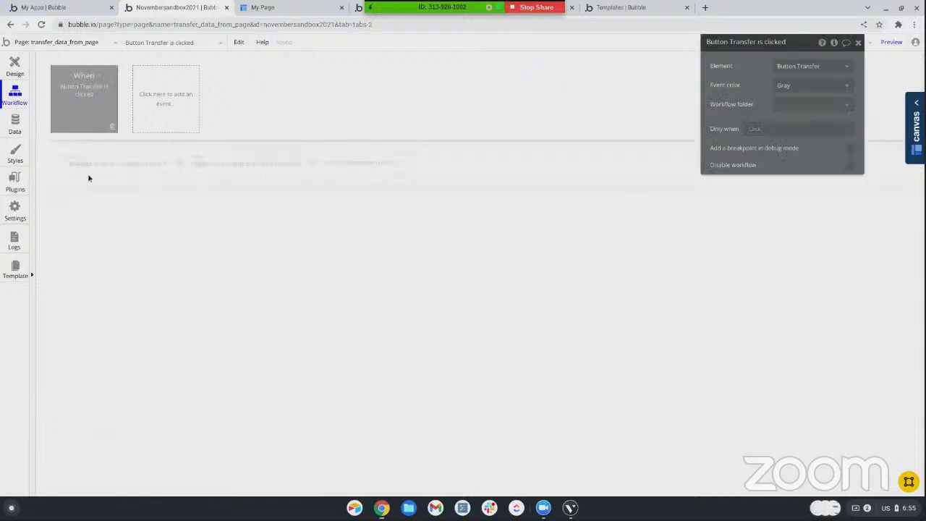
click(75, 162)
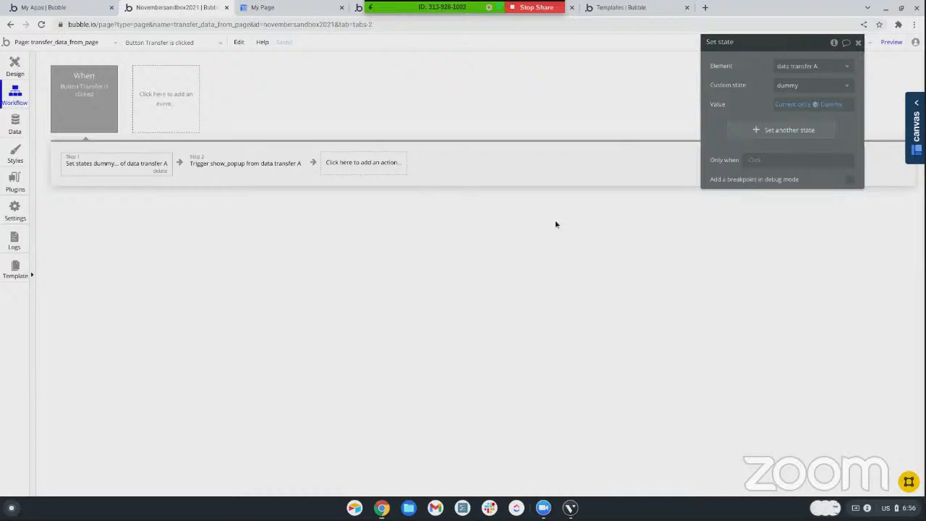
Open the data transfer reusable element in design view and show its Popup A for editing
click(62, 44)
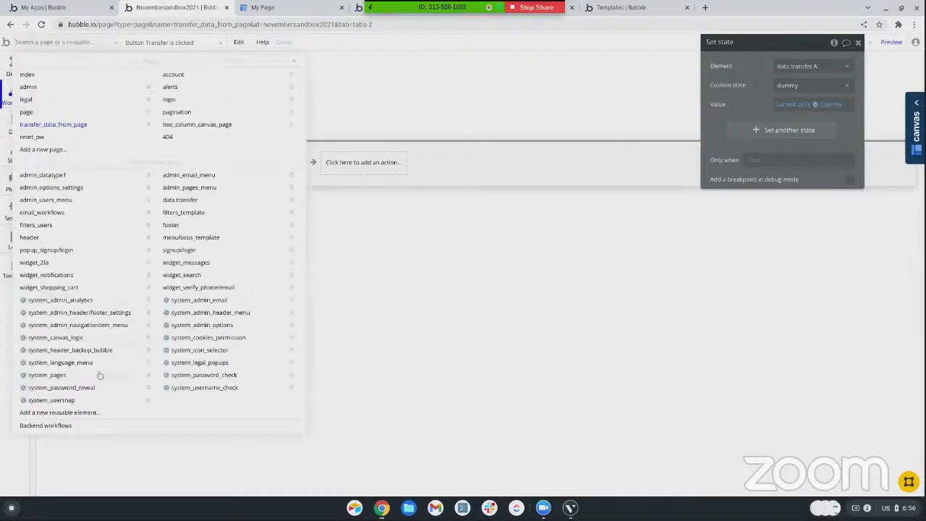
click(182, 203)
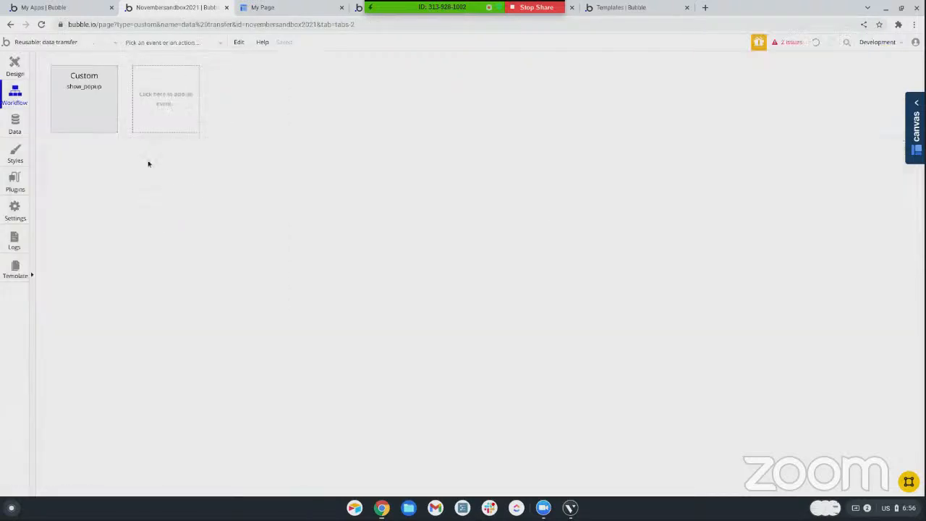
click(15, 64)
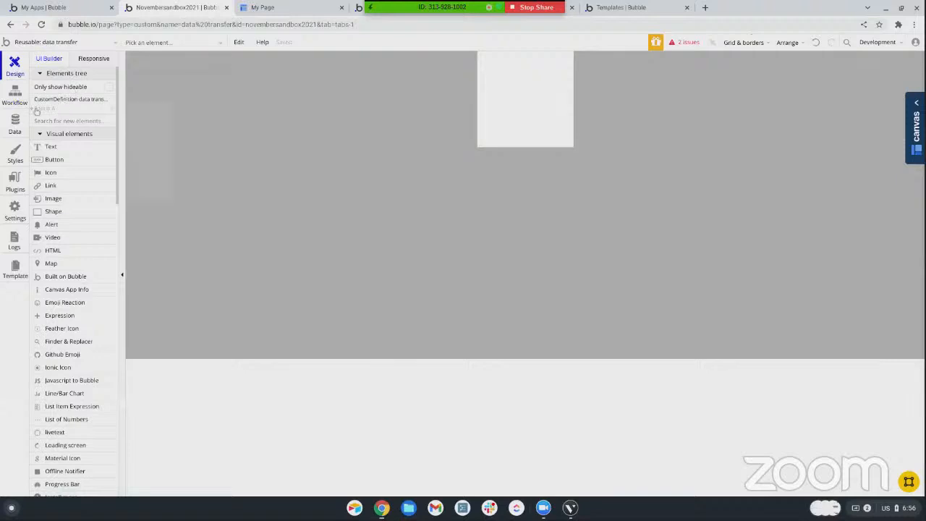
click(40, 108)
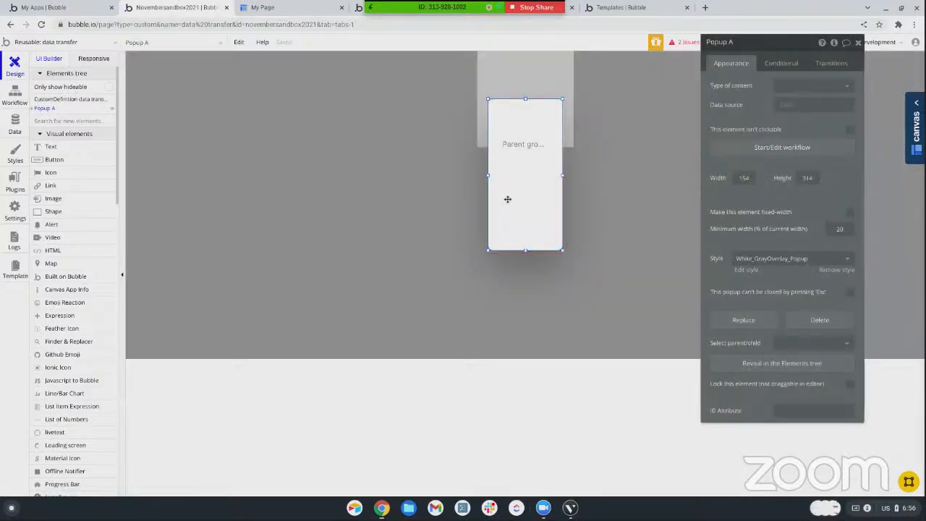
Set the popup's type of content to text
click(796, 86)
scroll(788, 181, down, 5)
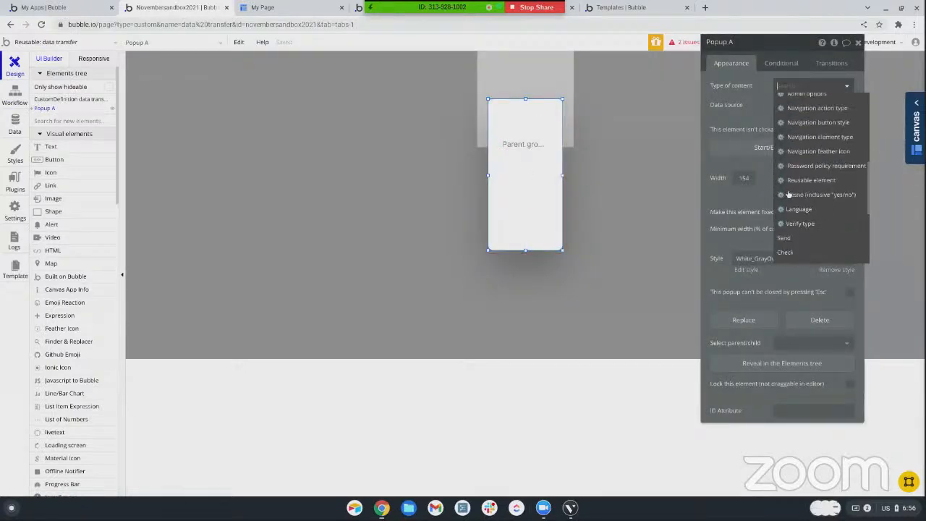
scroll(789, 194, down, 3)
click(792, 180)
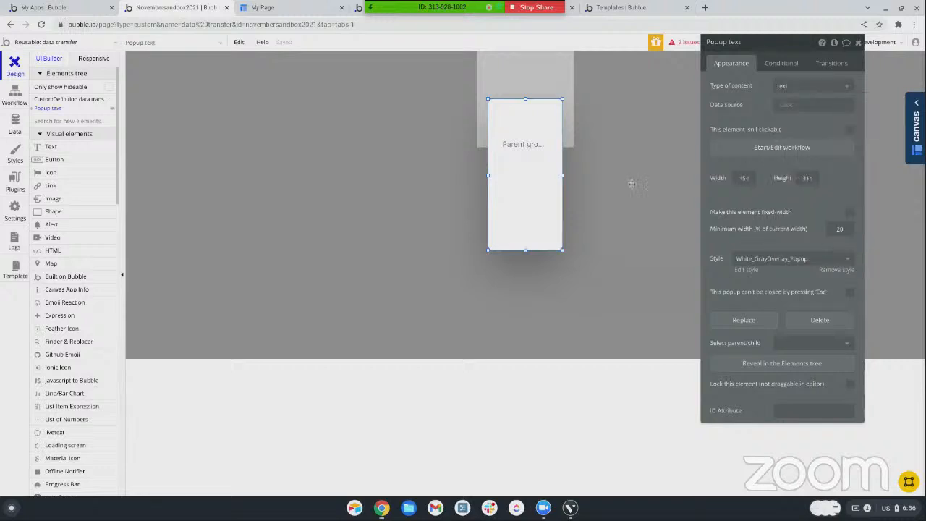
Add a condition to the Dummy group that makes it visible when Parent group's text is "education"
drag(534, 157, 542, 163)
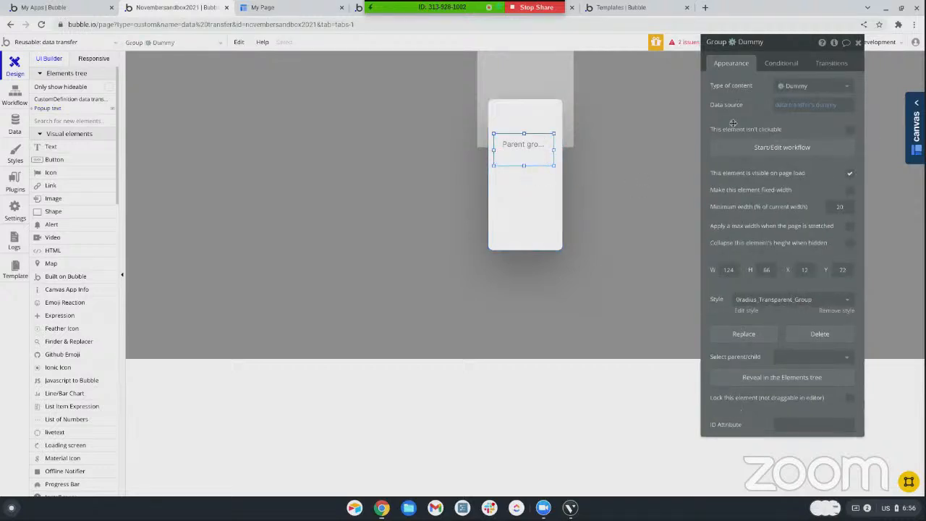
click(782, 63)
click(789, 85)
click(736, 91)
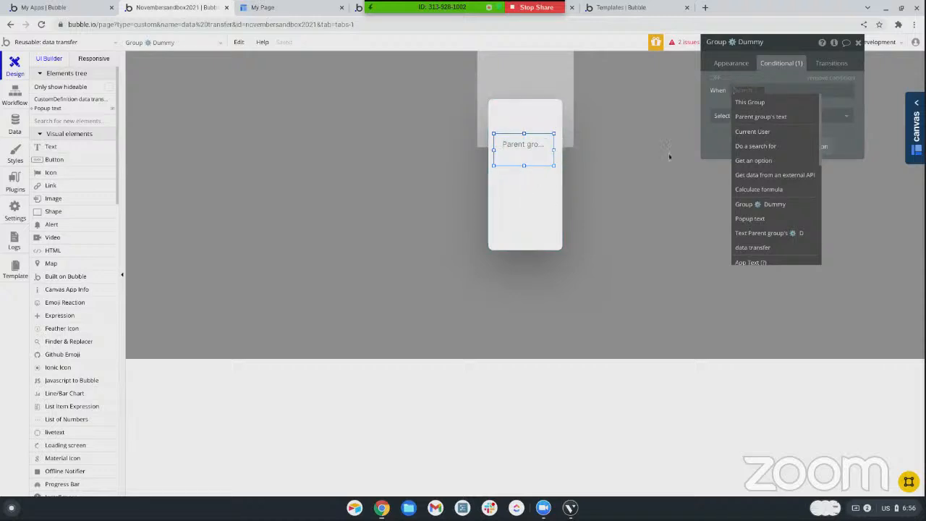
click(760, 116)
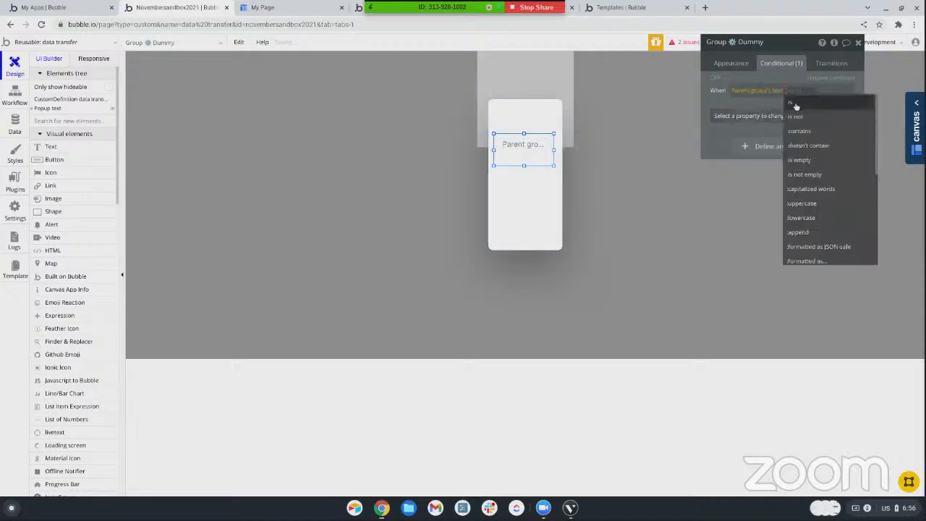
click(793, 102)
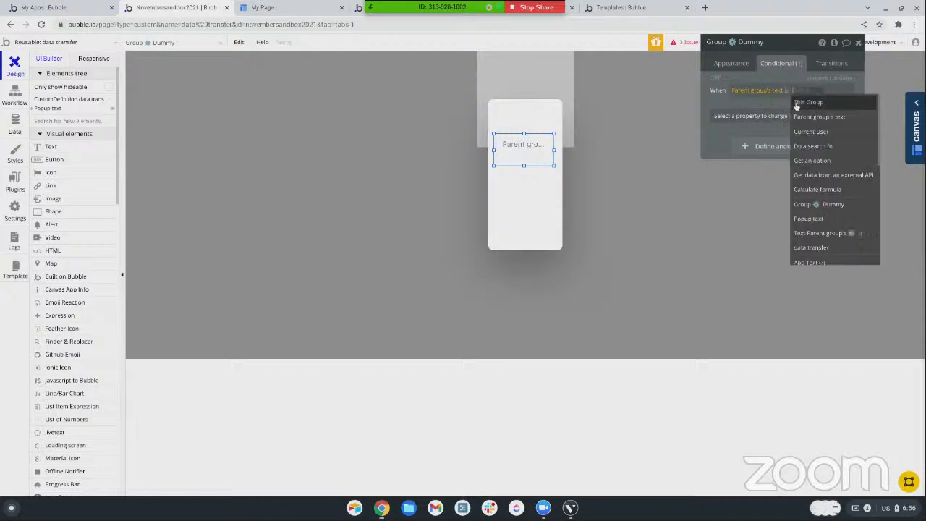
text(education)
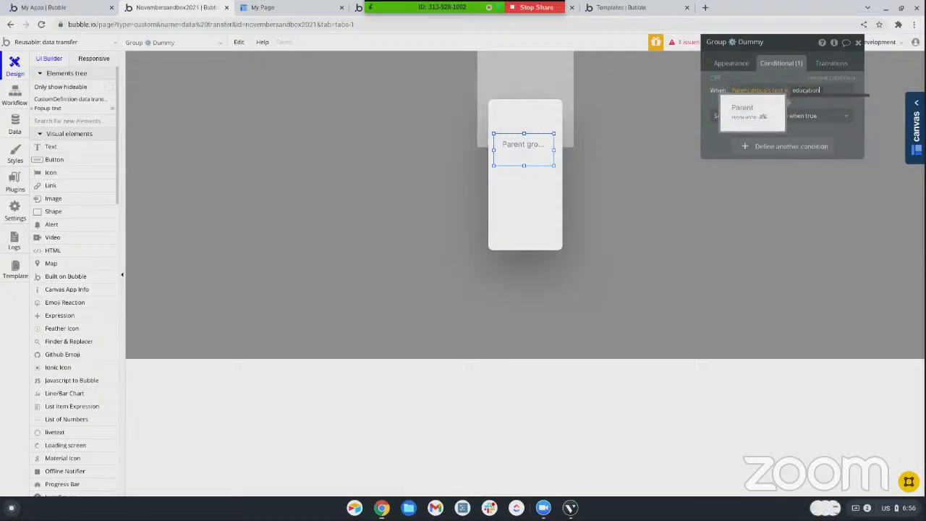
click(795, 103)
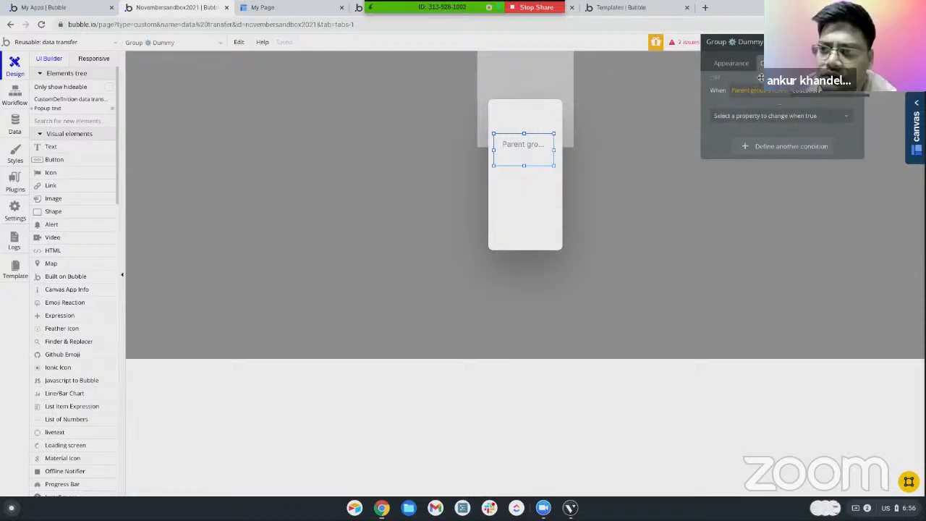
click(765, 116)
click(751, 145)
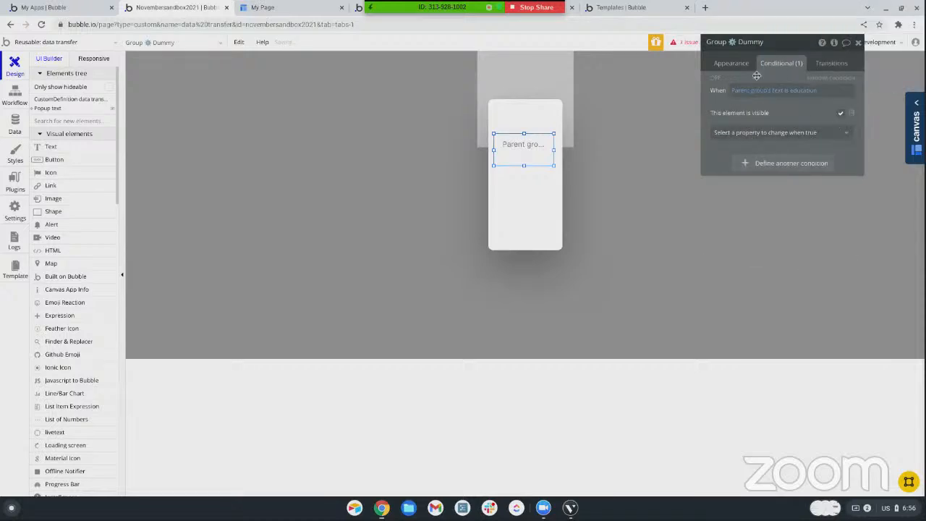
Make the Dummy group not visible on page load
click(738, 64)
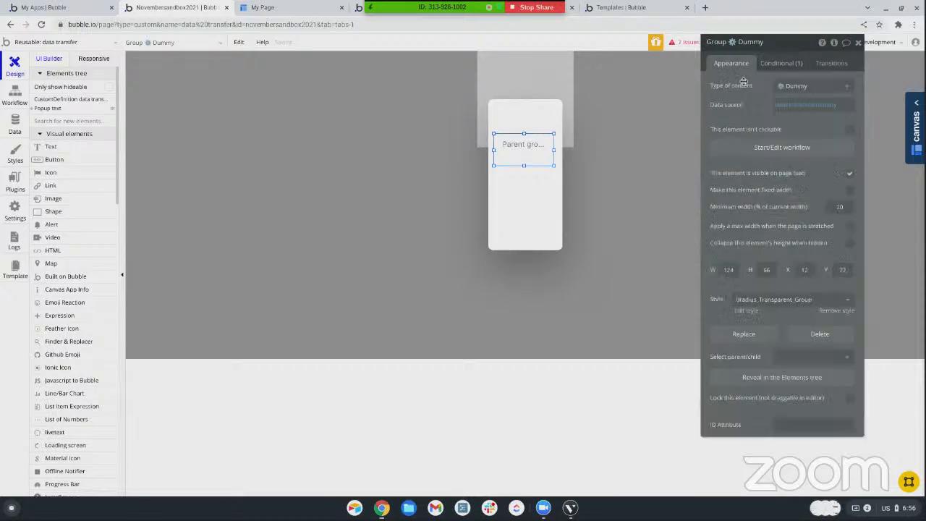
click(850, 175)
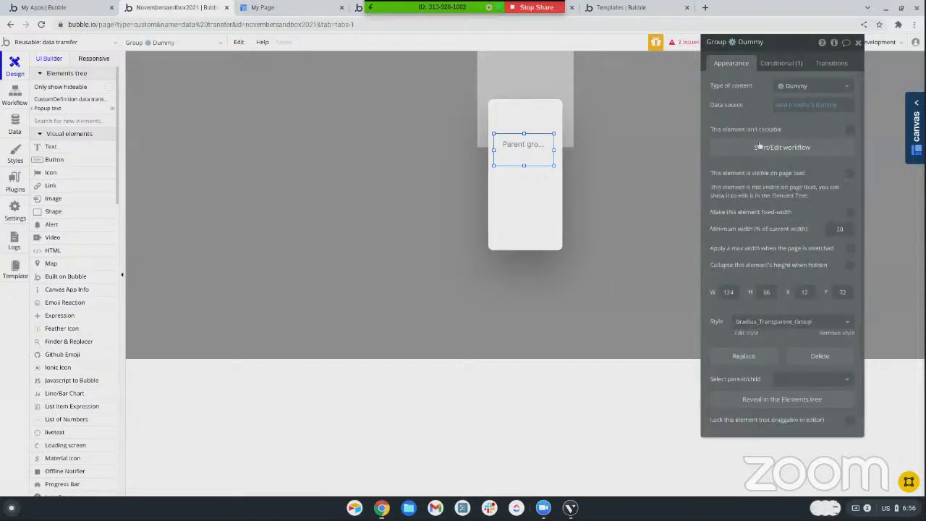
click(520, 151)
click(528, 160)
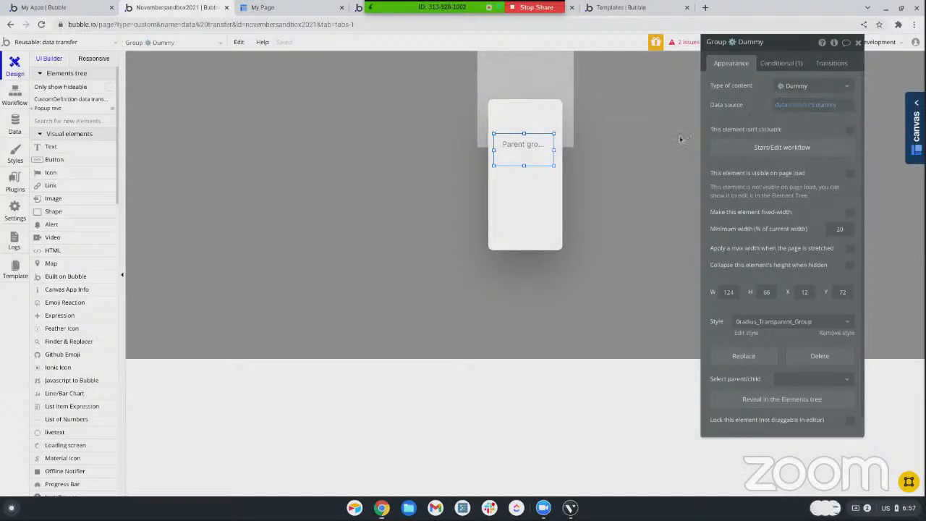
Start the popup's data source expression with the data transfer element
click(515, 116)
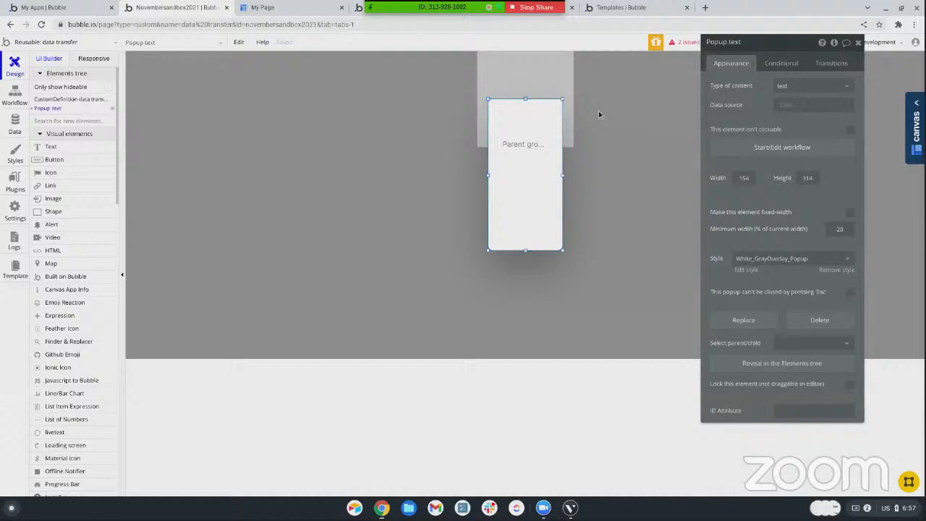
click(784, 105)
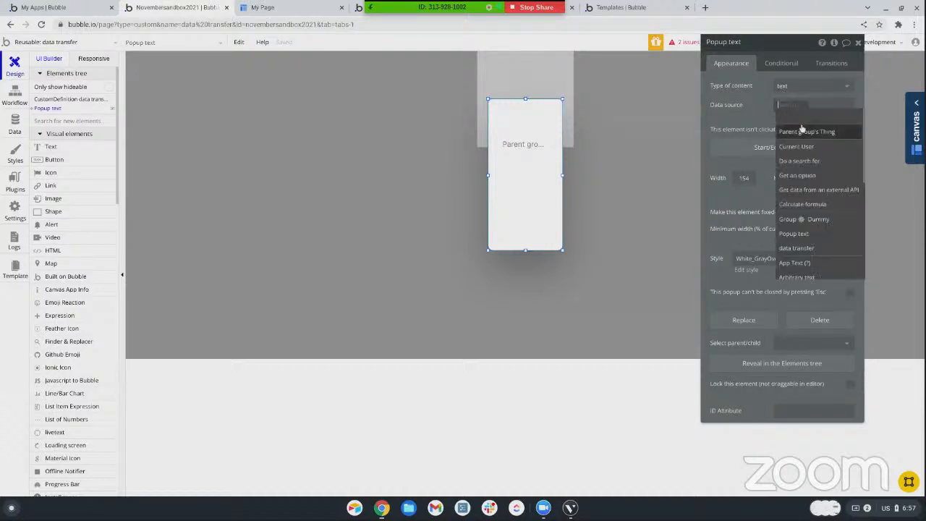
key(Down)
key(Down)
key(Down)
key(Down)
key(Down)
key(Down)
key(Down)
key(Down)
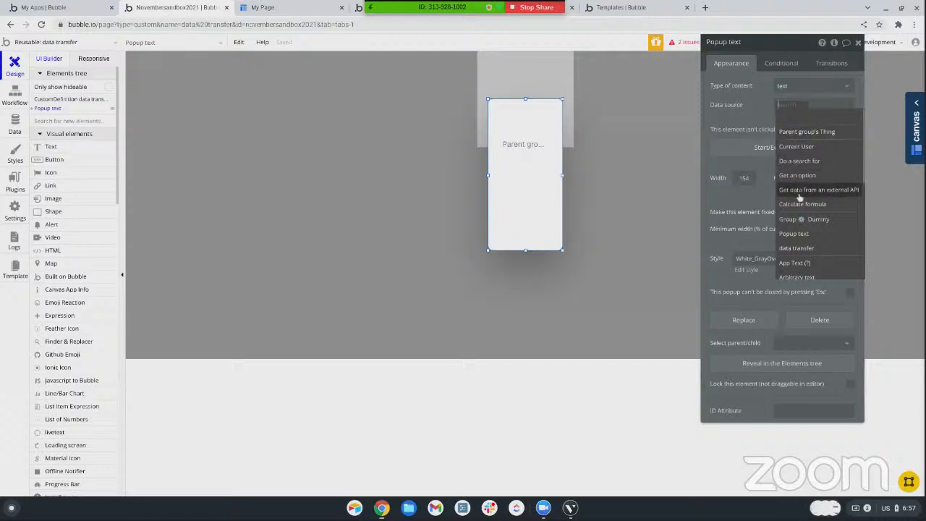
key(Return)
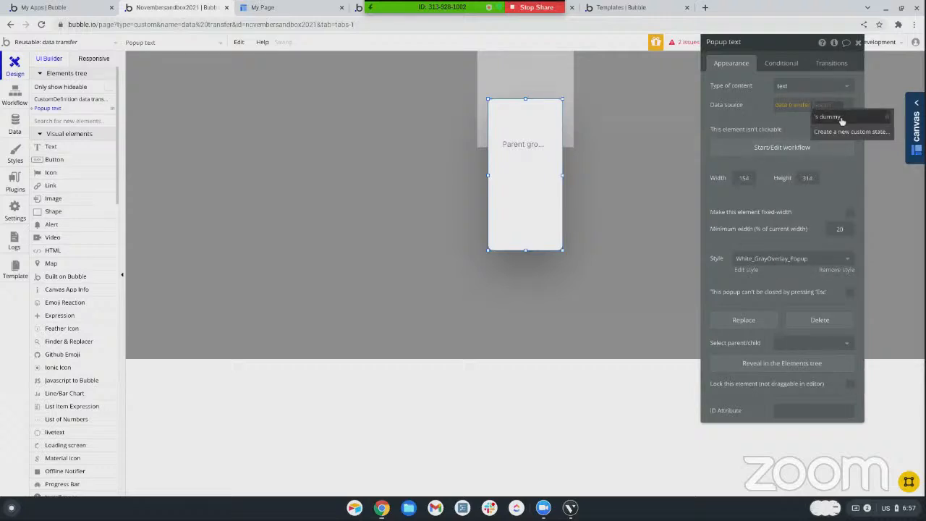
Create a text-type custom state named "popup text" on the data transfer reusable element and close its property editor
click(625, 99)
click(834, 42)
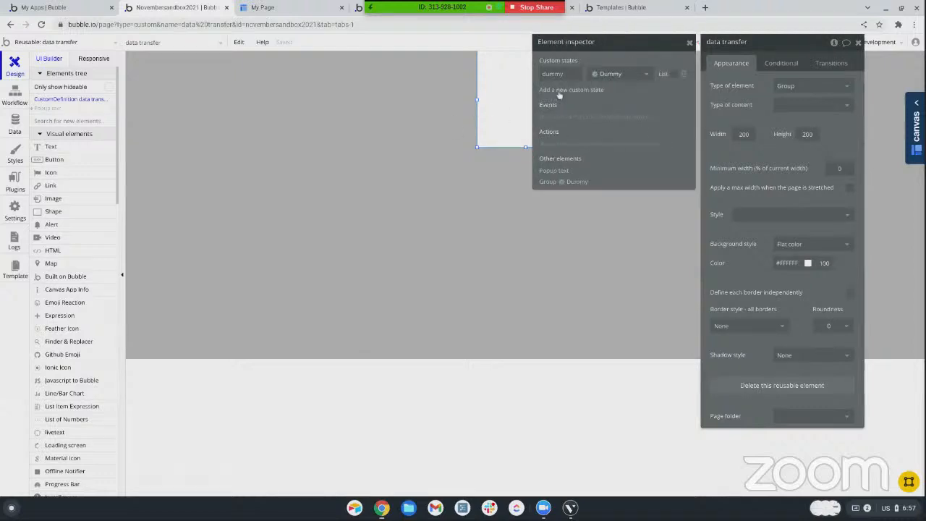
click(559, 93)
text(p)
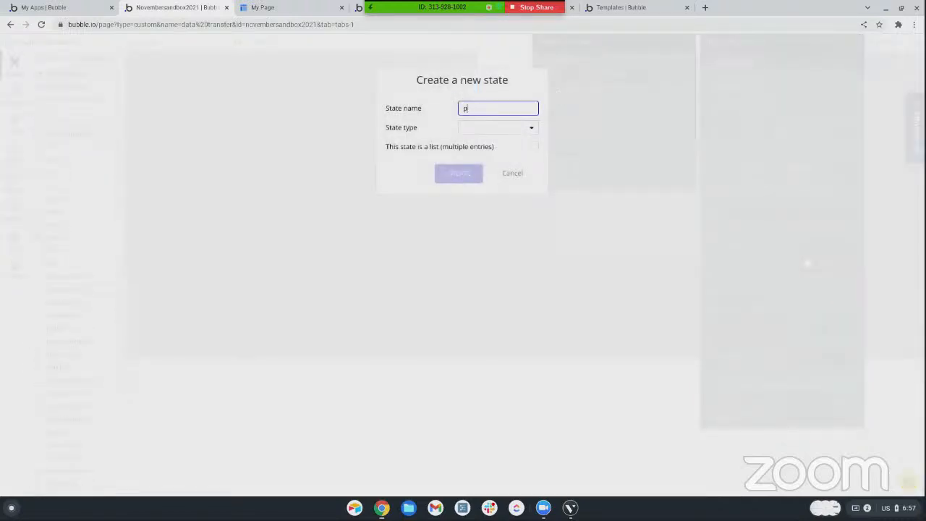
click(485, 128)
click(481, 142)
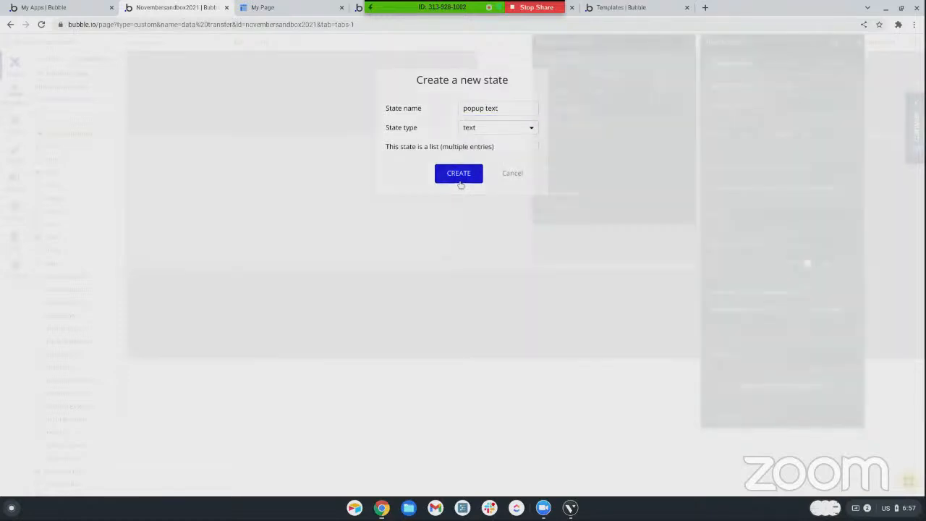
click(459, 177)
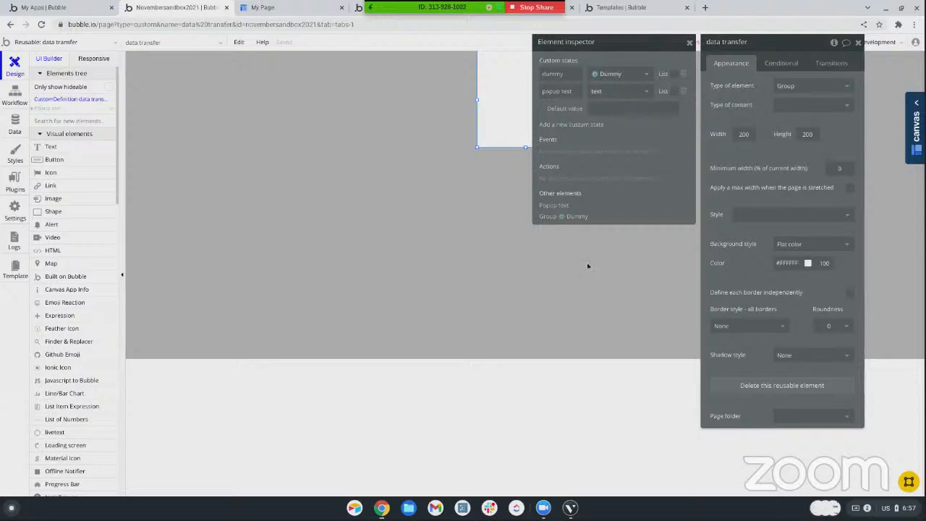
click(858, 42)
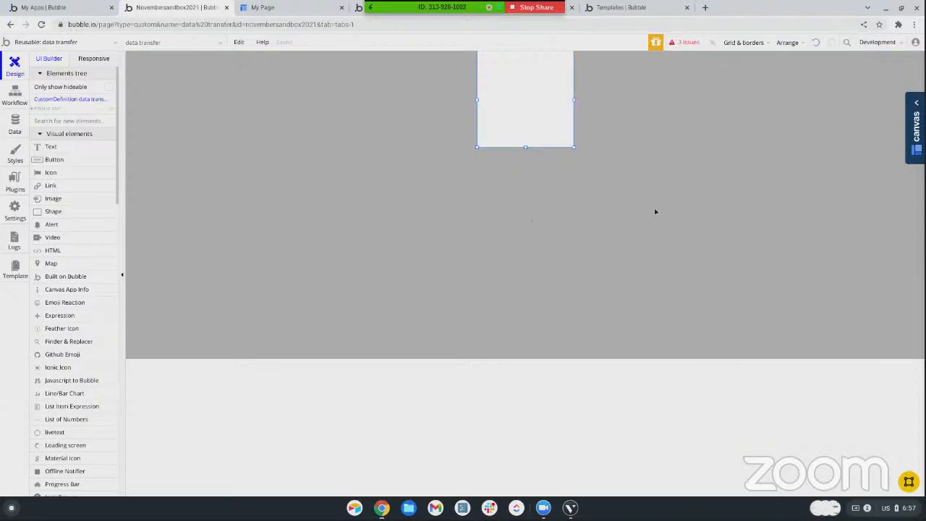
Complete the popup's data source as data transfer's popup text
click(37, 108)
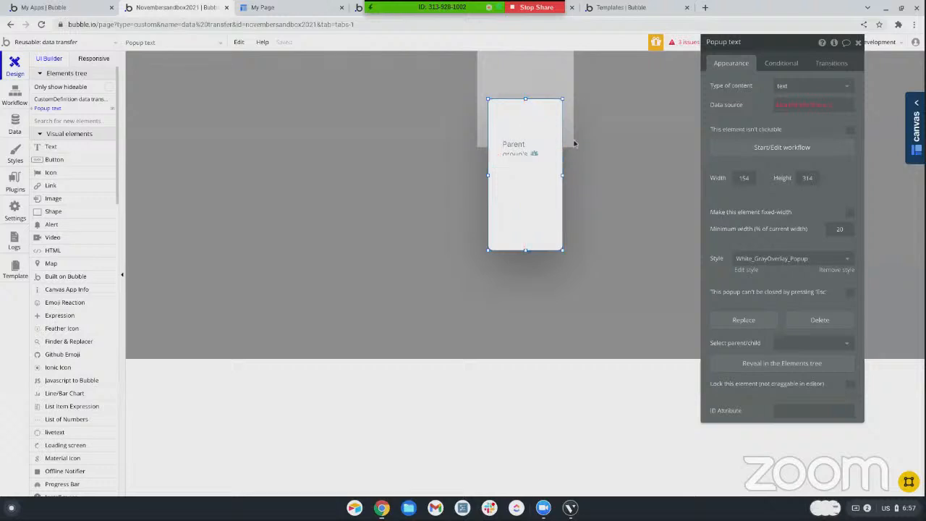
click(795, 110)
click(814, 105)
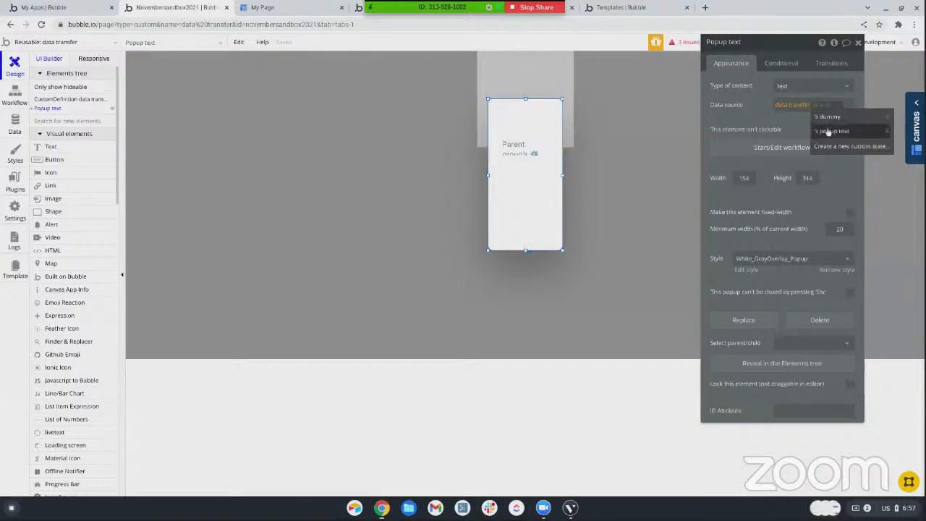
click(830, 131)
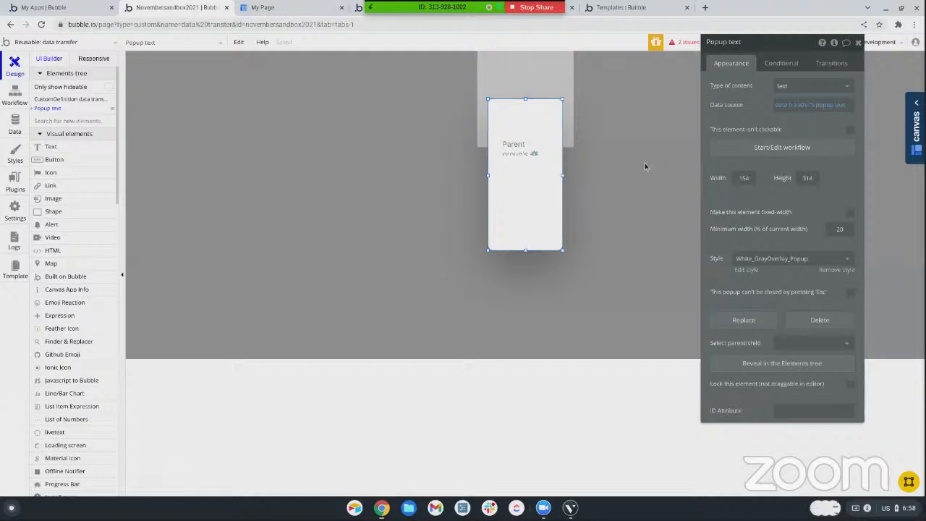
Select the Dummy group in the popup and open the properties of the text element inside it
click(523, 149)
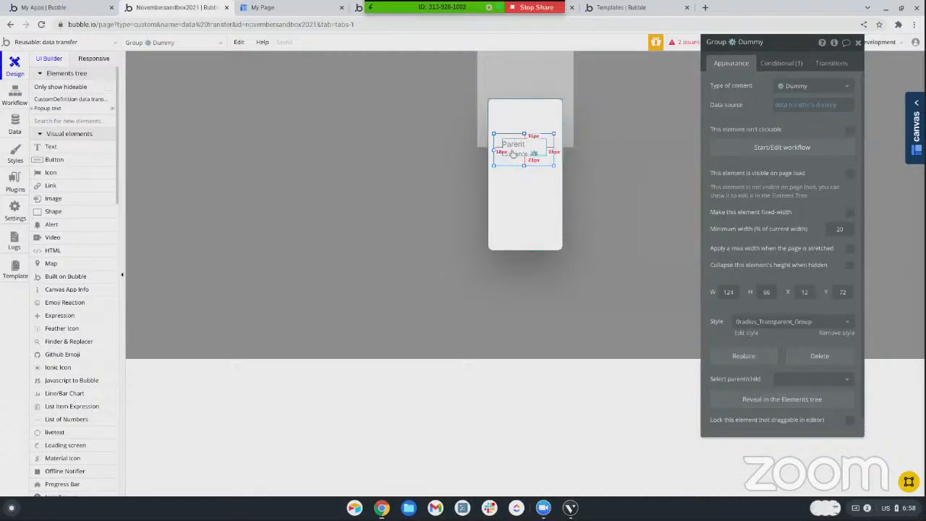
click(513, 152)
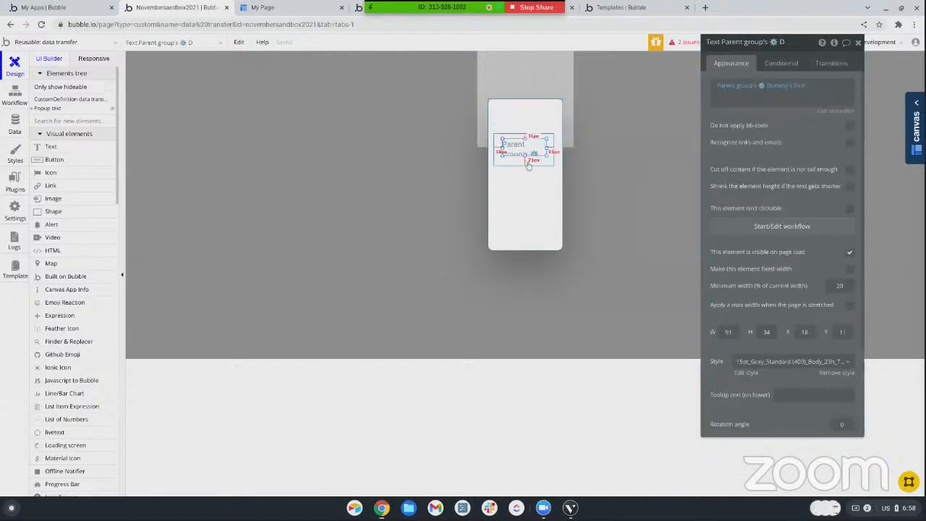
Switch to the transfer_data_from_page page and open the Transfer button's click workflow
click(539, 161)
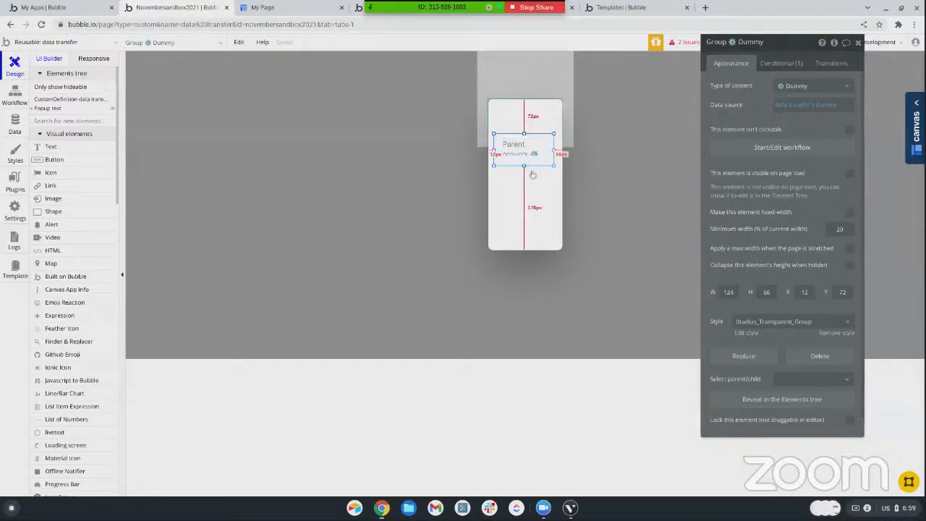
click(37, 44)
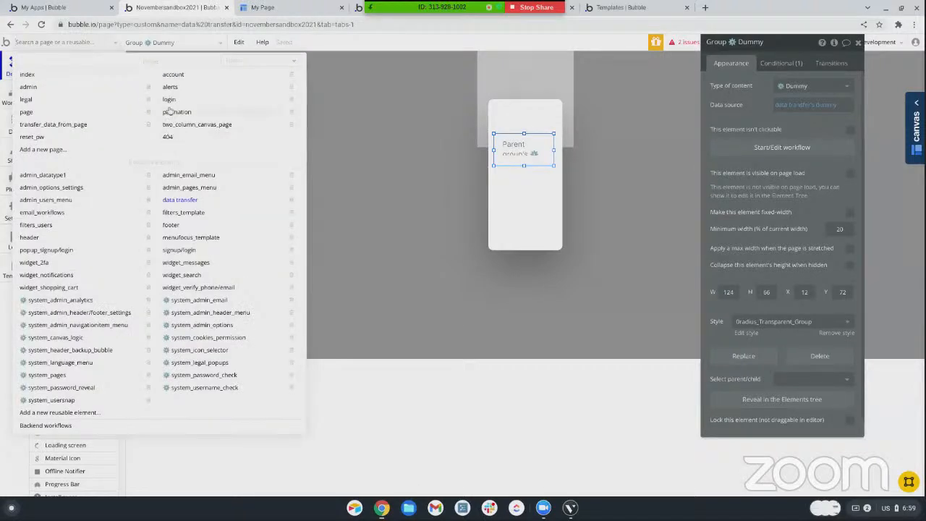
click(41, 125)
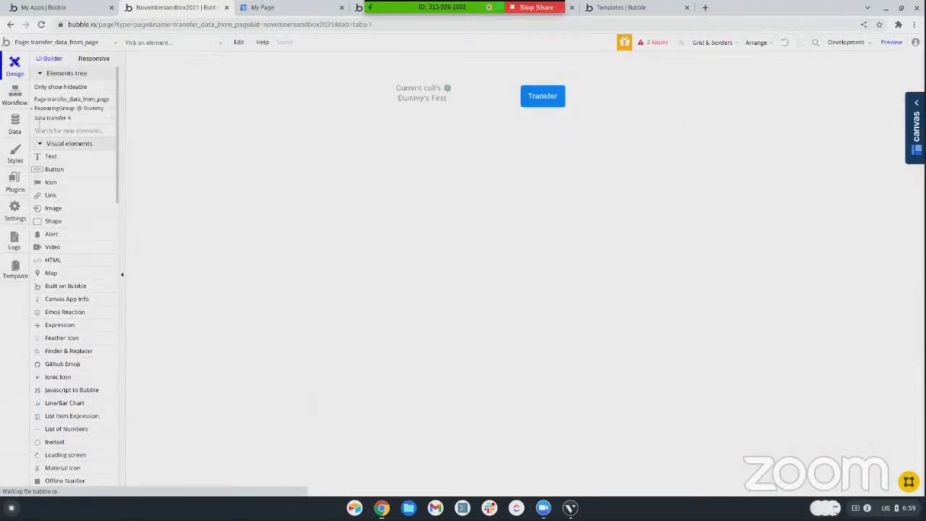
double_click(546, 108)
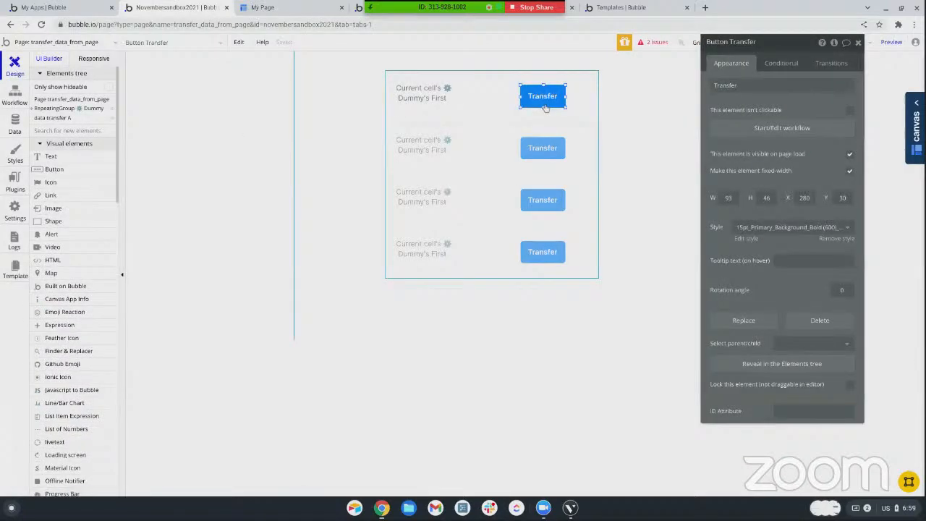
click(781, 128)
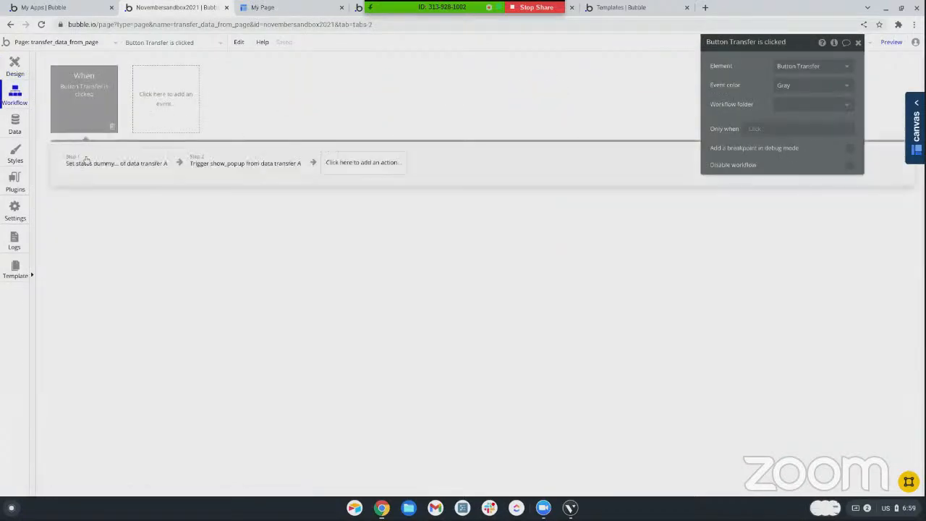
In the workflow's set state action for data transfer A, set the popup text state to "education"
click(88, 163)
click(789, 132)
click(791, 128)
click(792, 152)
click(789, 143)
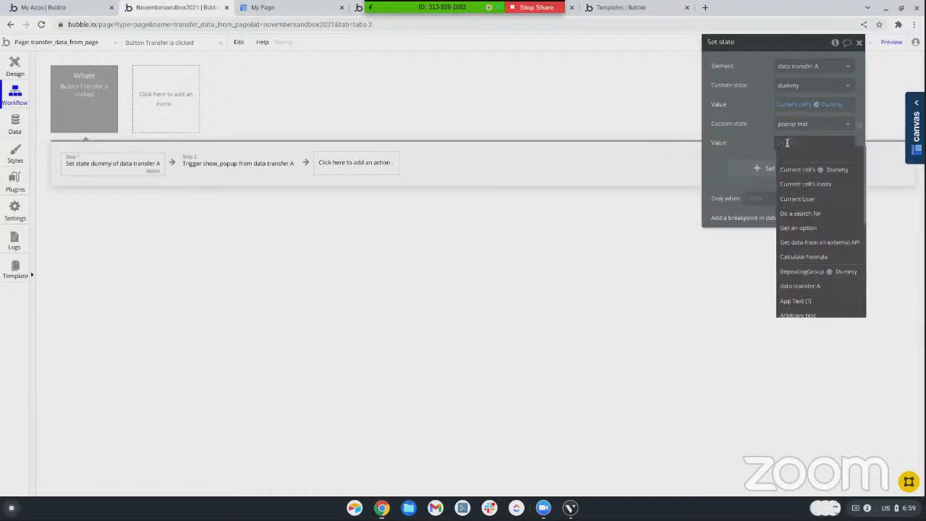
text(education)
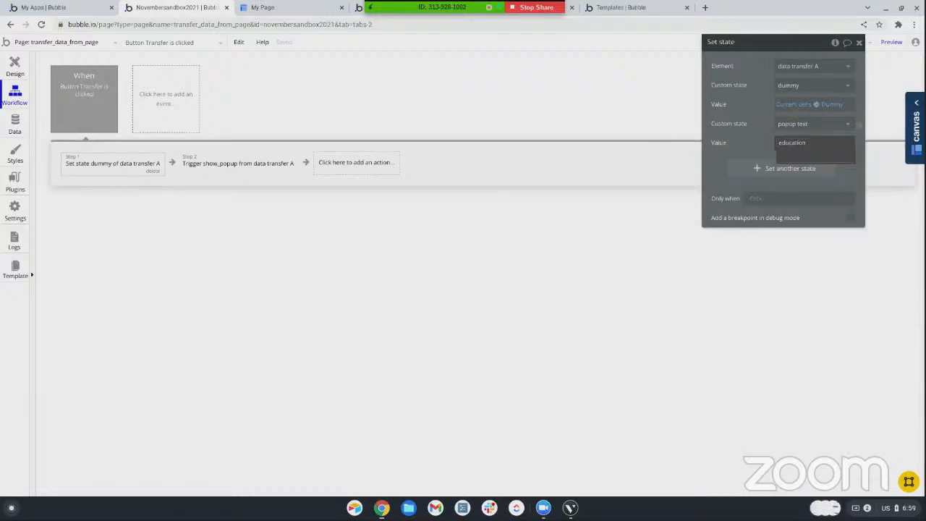
click(747, 149)
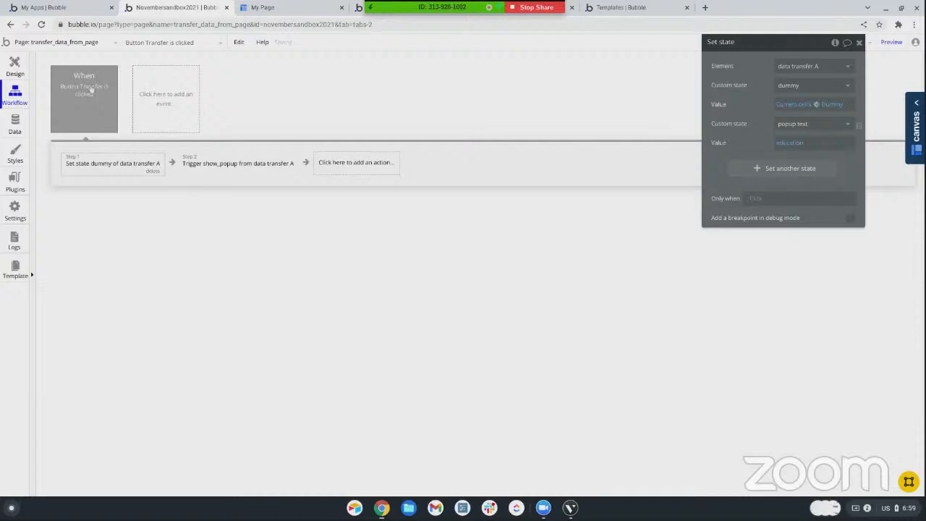
Place the header reusable element on the page and move it to the top edge at X -260, Y 0
click(15, 66)
scroll(68, 405, down, 10)
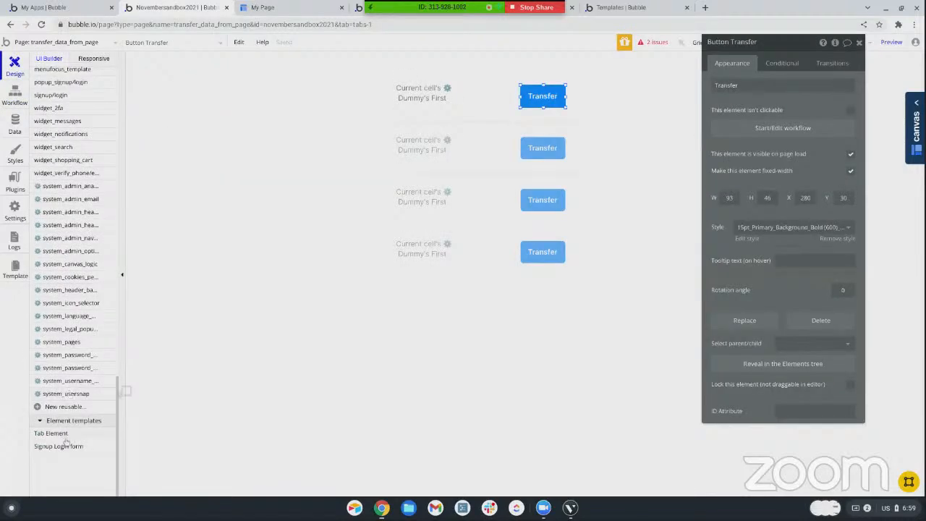
scroll(69, 385, up, 1)
scroll(70, 384, up, 2)
click(46, 233)
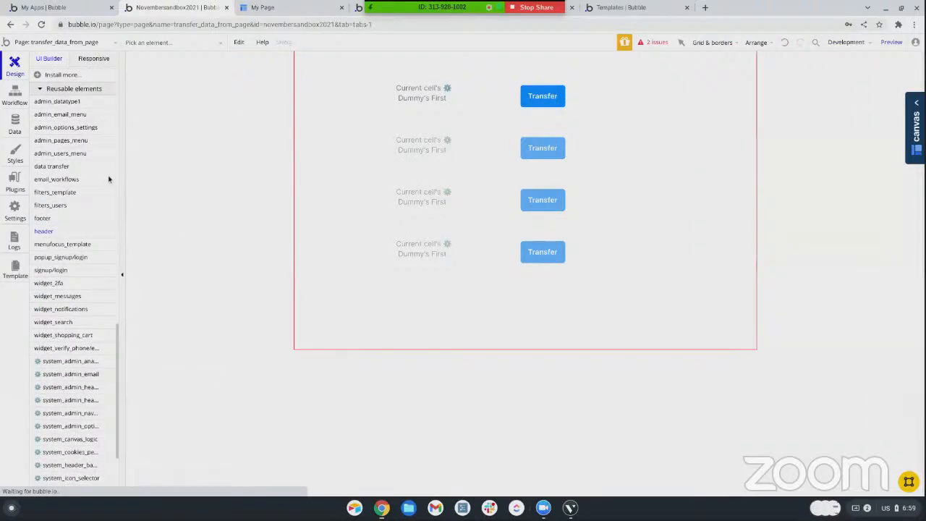
click(408, 86)
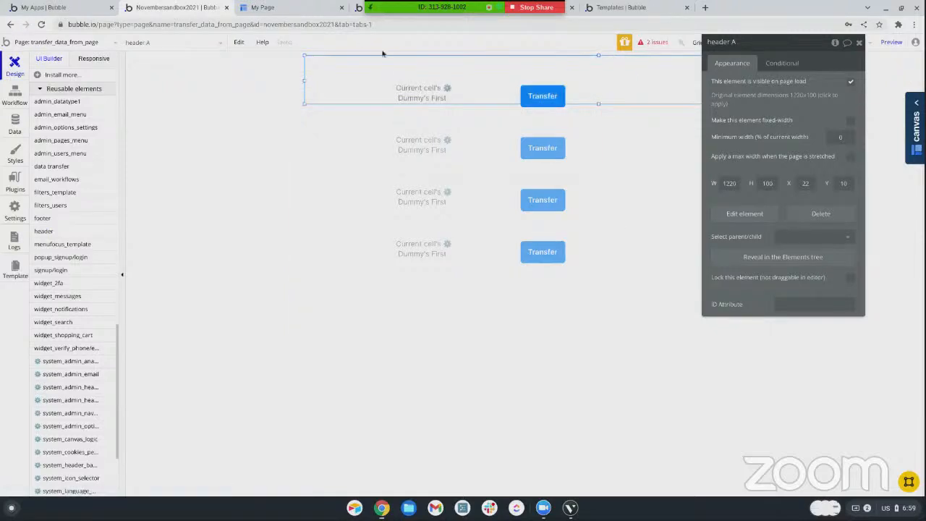
drag(598, 90, 462, 87)
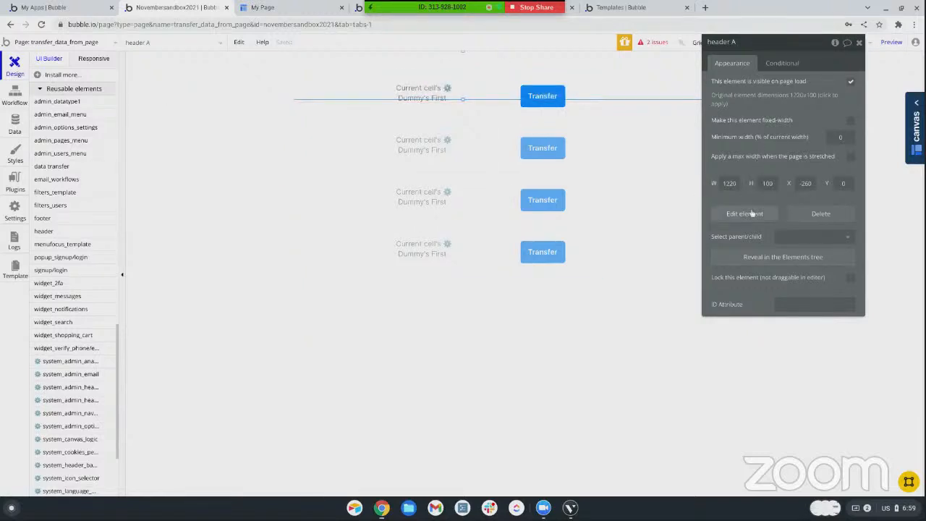
Open the header reusable element for editing and place the data transfer reusable element inside it
click(751, 214)
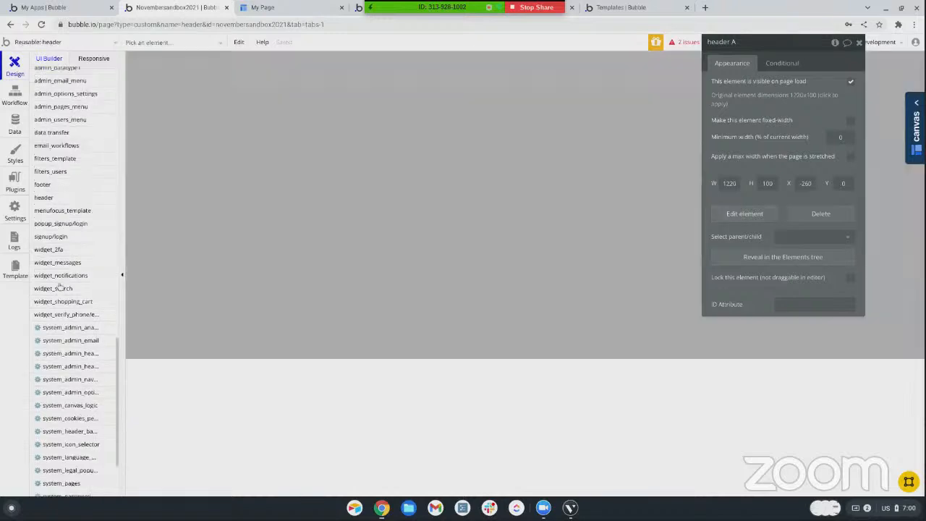
scroll(60, 361, up, 1)
click(54, 315)
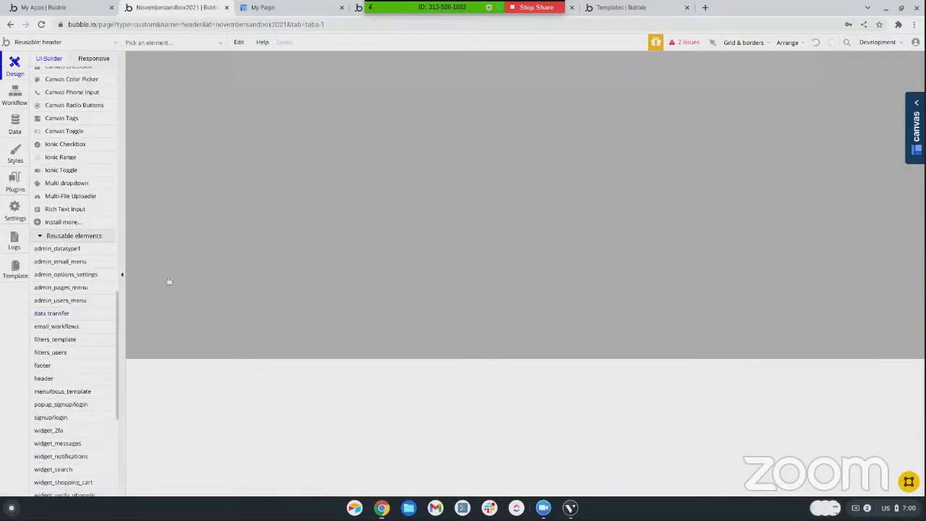
click(255, 67)
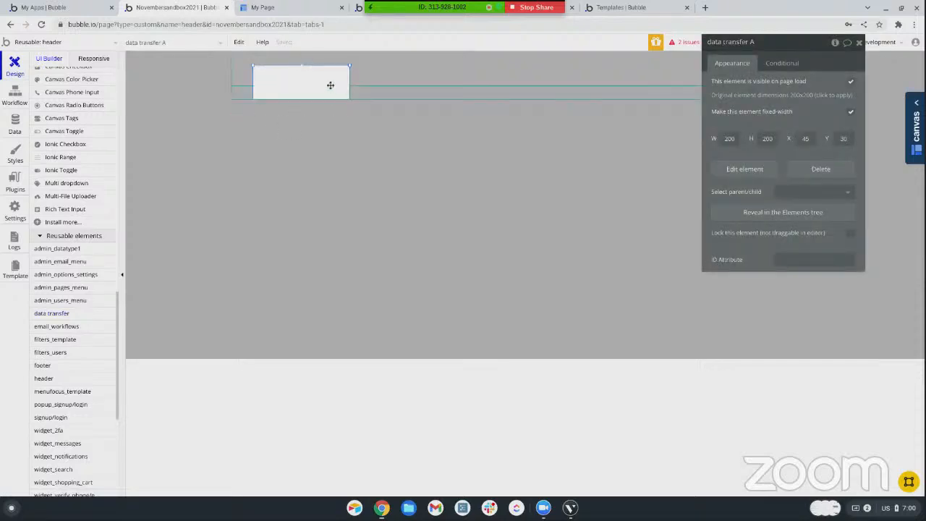
Set the data transfer element's width and height in the header to 1
click(737, 138)
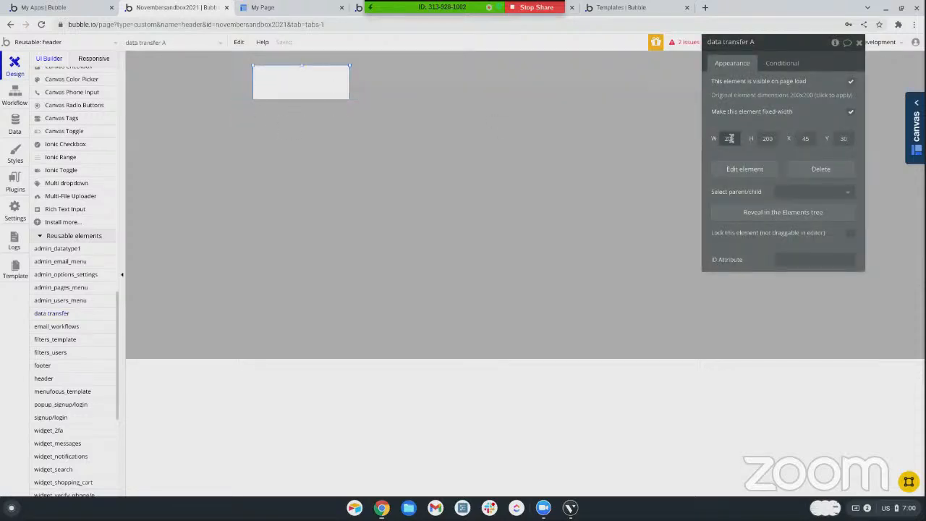
text(1)
click(771, 138)
text(1)
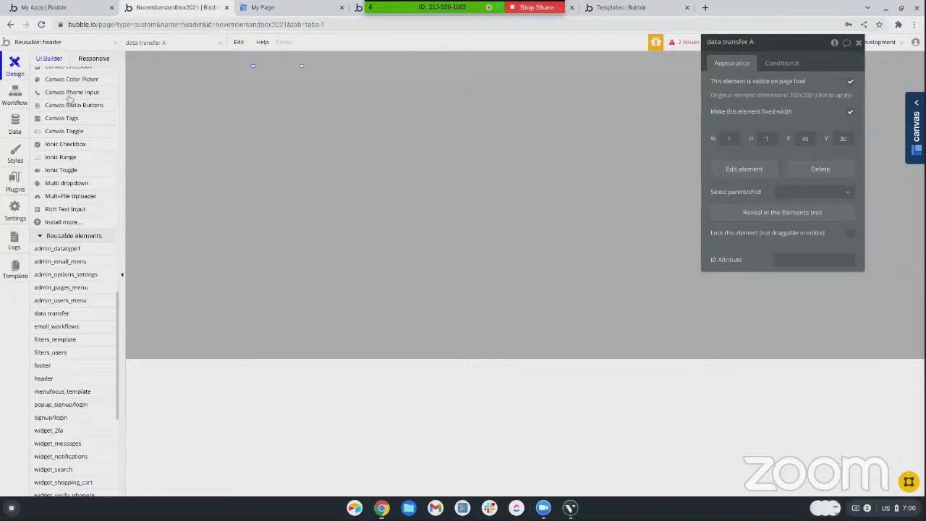
Return to the transfer_data_from_page page and delete its data transfer A element
click(28, 44)
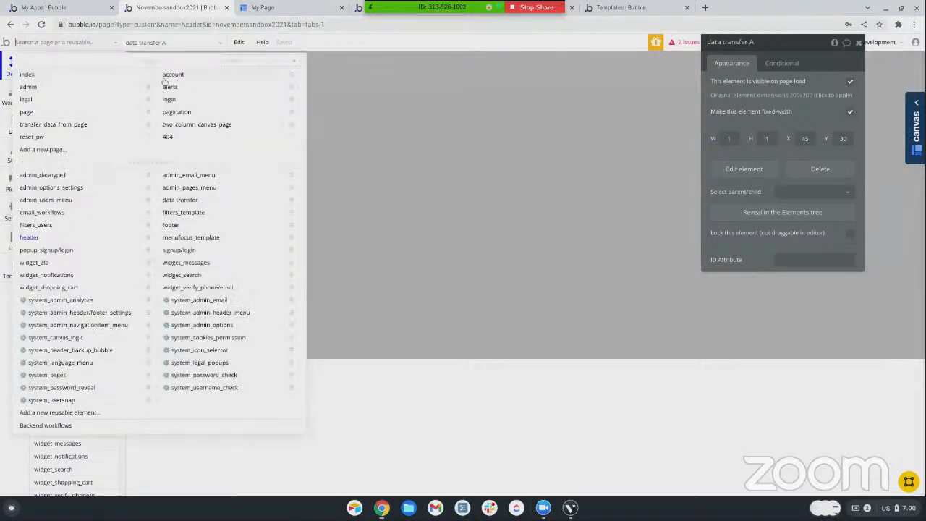
click(35, 127)
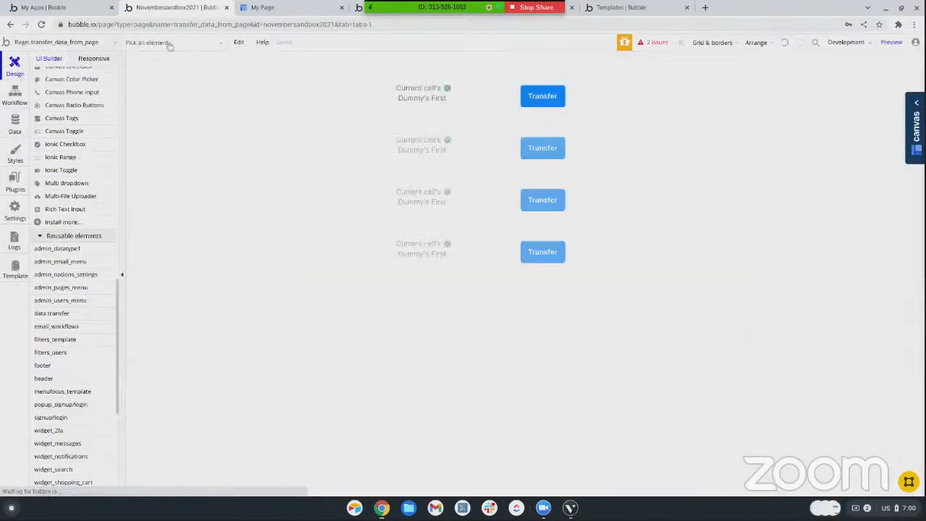
click(165, 42)
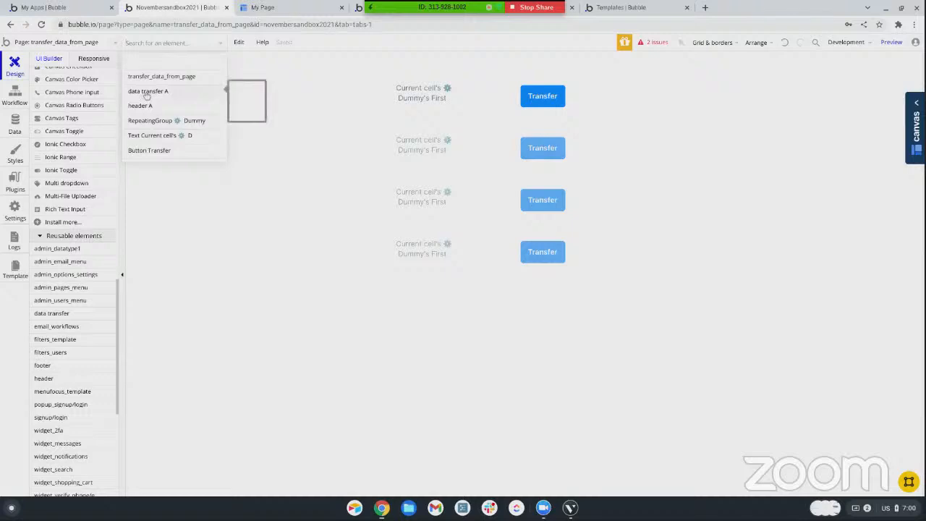
click(148, 92)
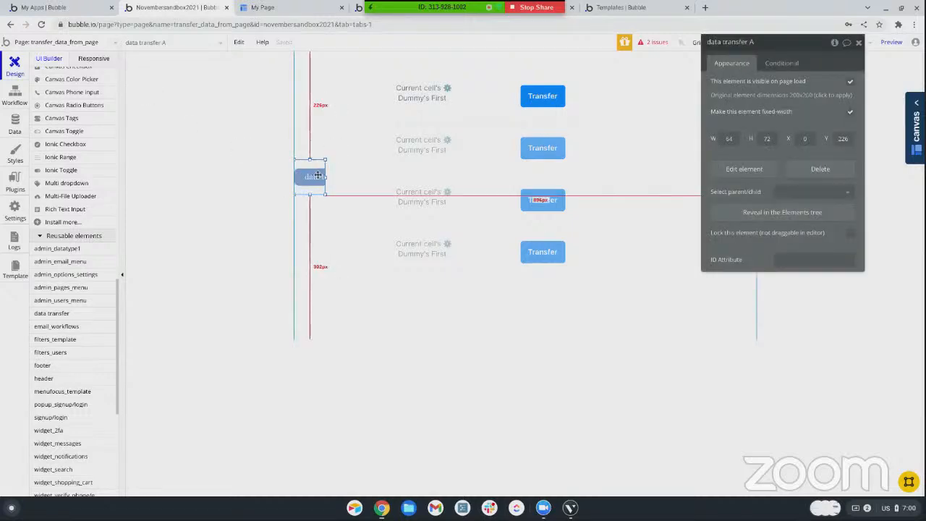
drag(318, 175, 387, 169)
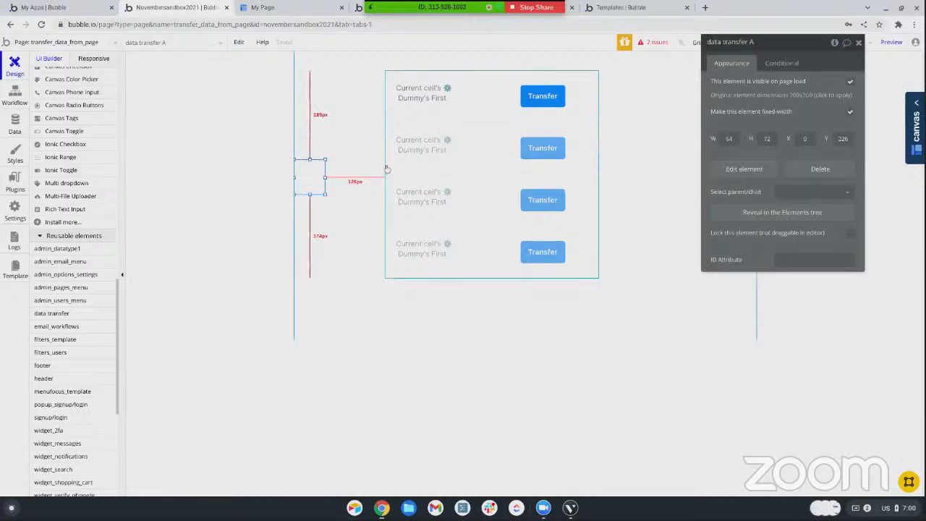
key(Delete)
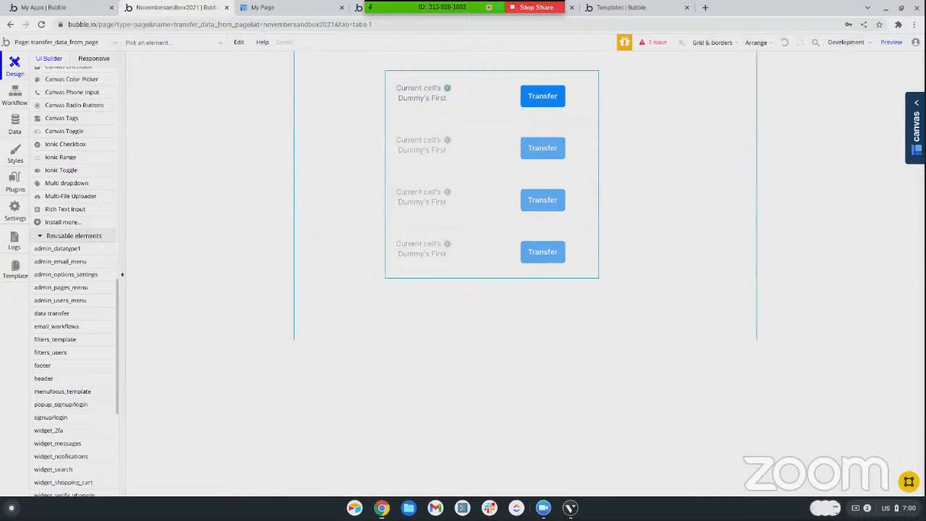
Add an action to the Transfer button's workflow that triggers a custom event from the reusable element header A
click(14, 94)
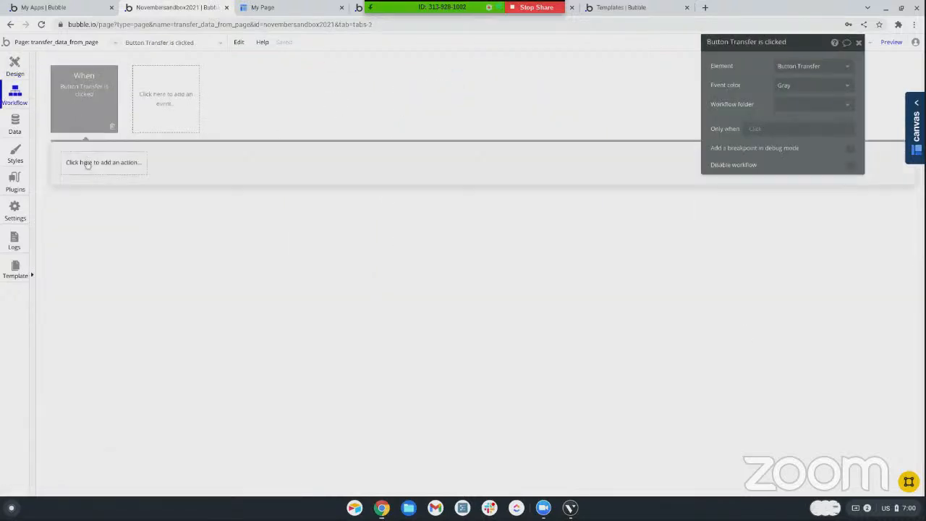
click(86, 165)
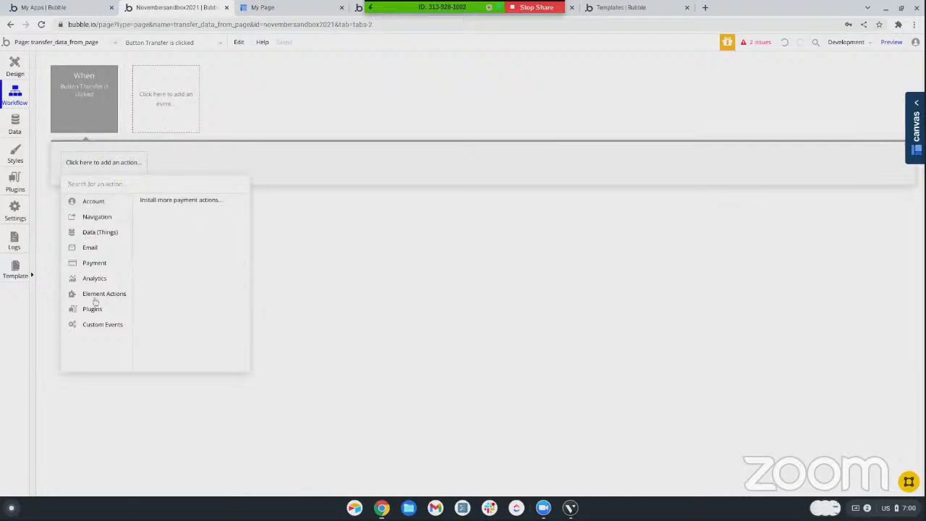
mouse_move(98, 330)
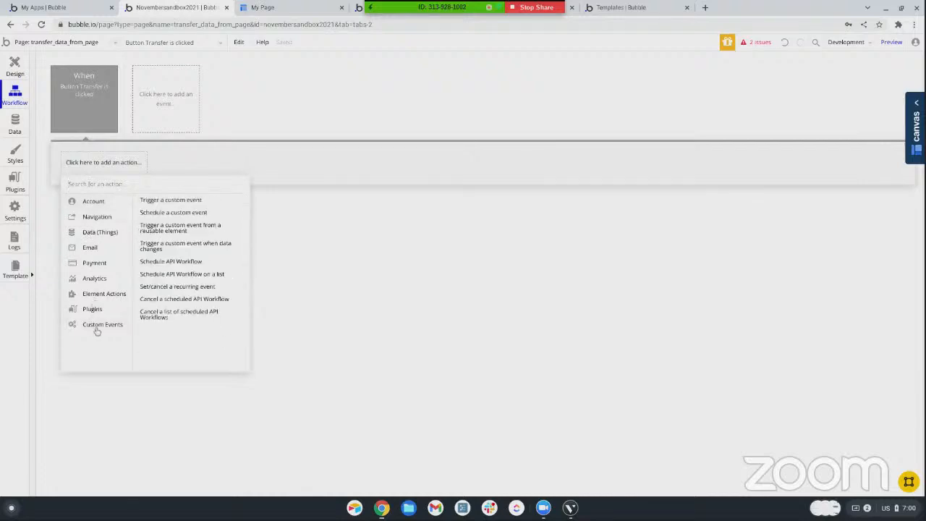
click(162, 230)
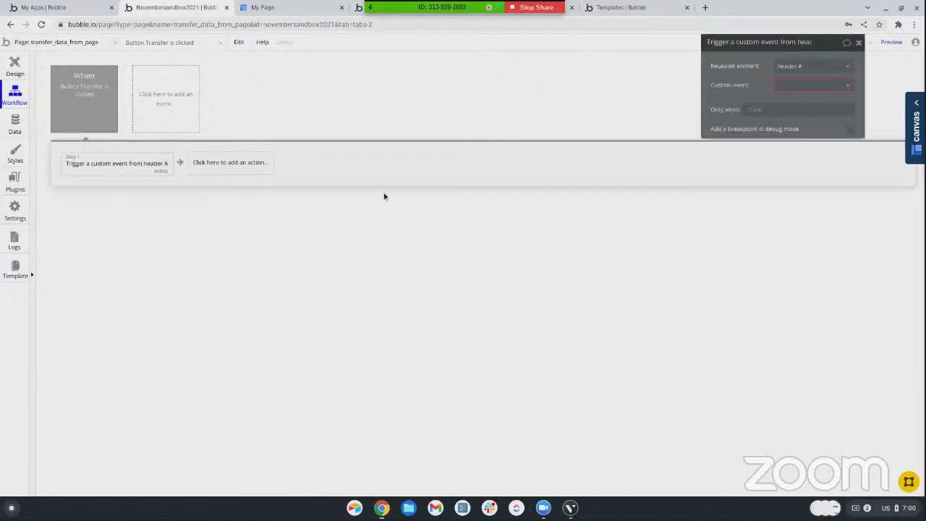
click(796, 65)
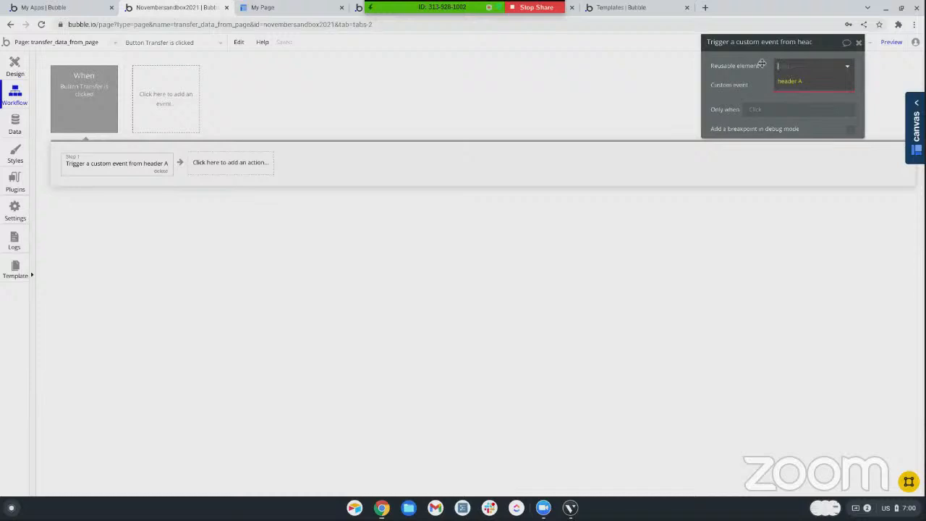
click(760, 63)
click(792, 69)
click(790, 81)
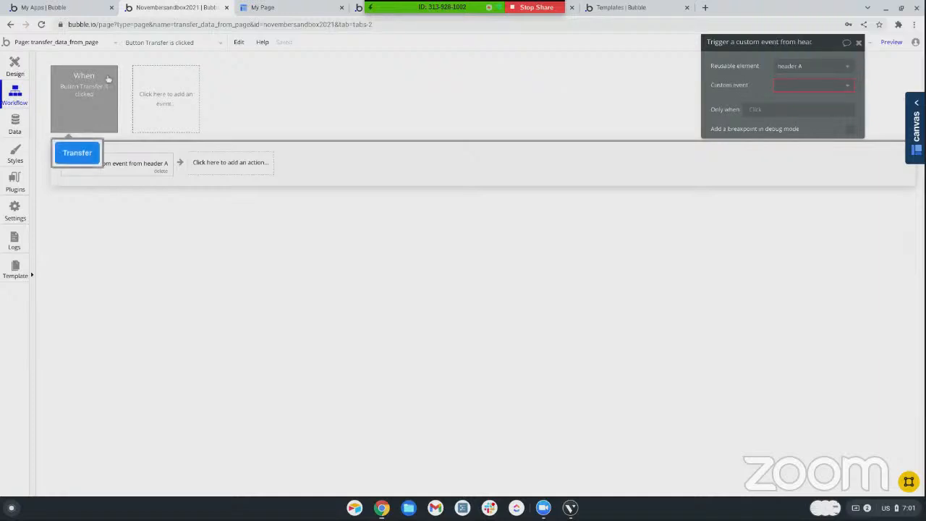
Add a button of about 65 by 50 beside the repeating group and create its click workflow
click(15, 66)
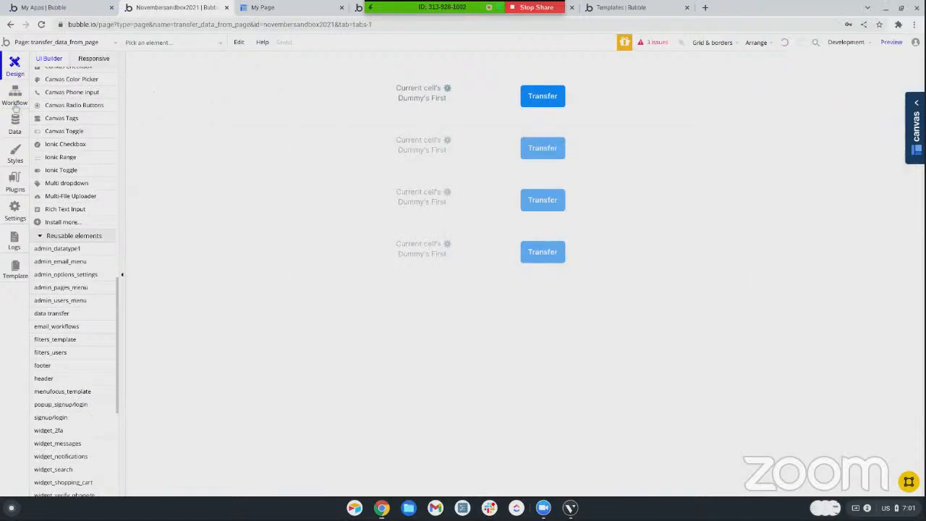
scroll(92, 148, down, 4)
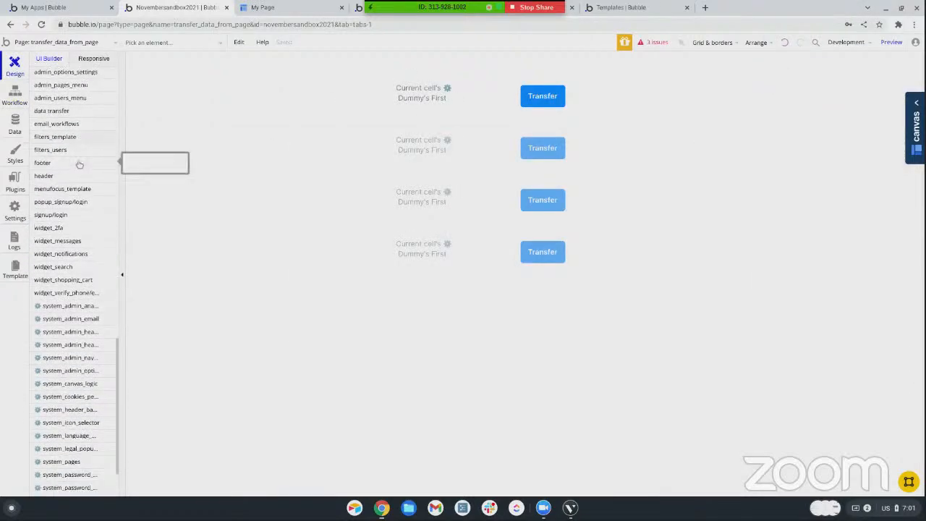
scroll(79, 166, down, 1)
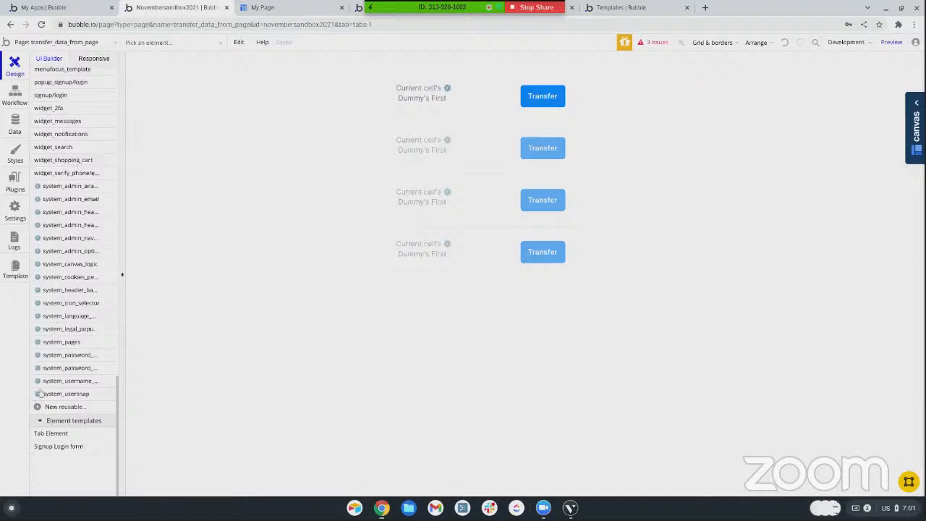
scroll(52, 165, up, 10)
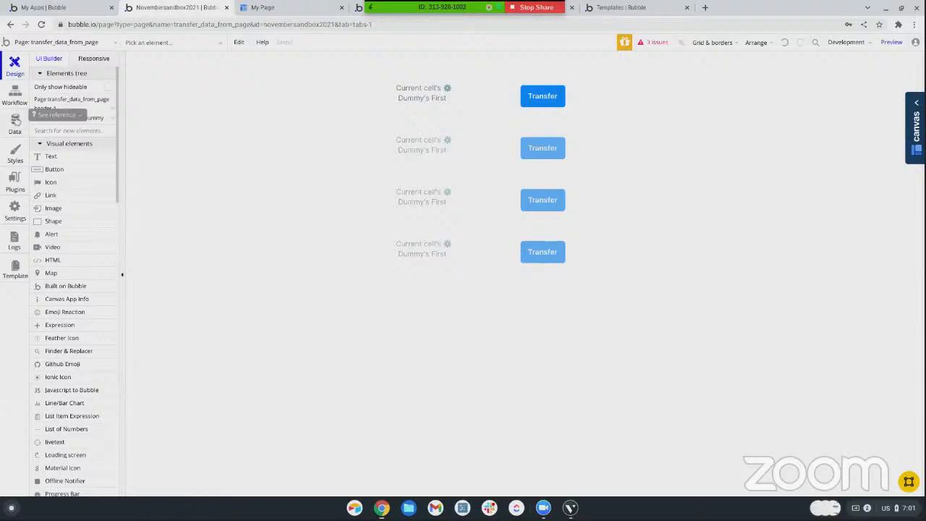
click(56, 168)
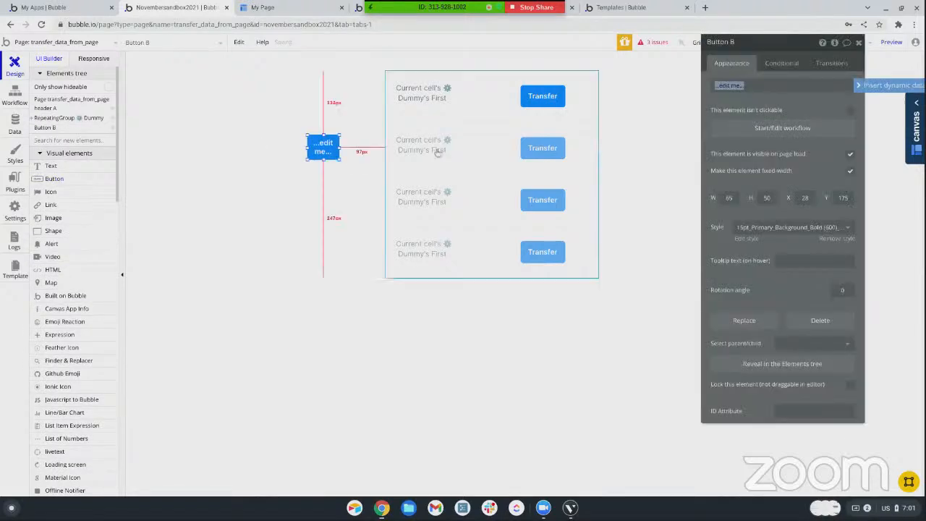
click(776, 136)
click(87, 113)
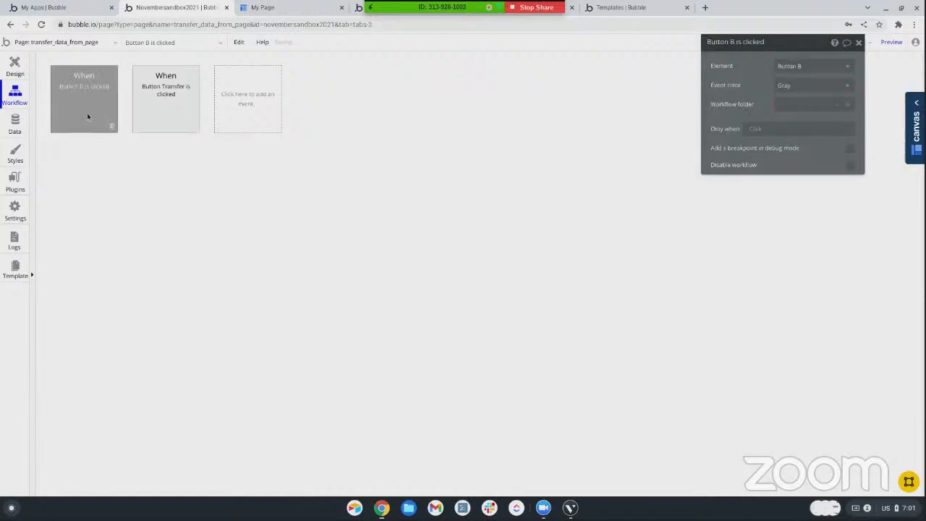
Add an action to Button B's click workflow that triggers a custom event from the reusable element header A, and return to the page design
click(73, 160)
mouse_move(94, 326)
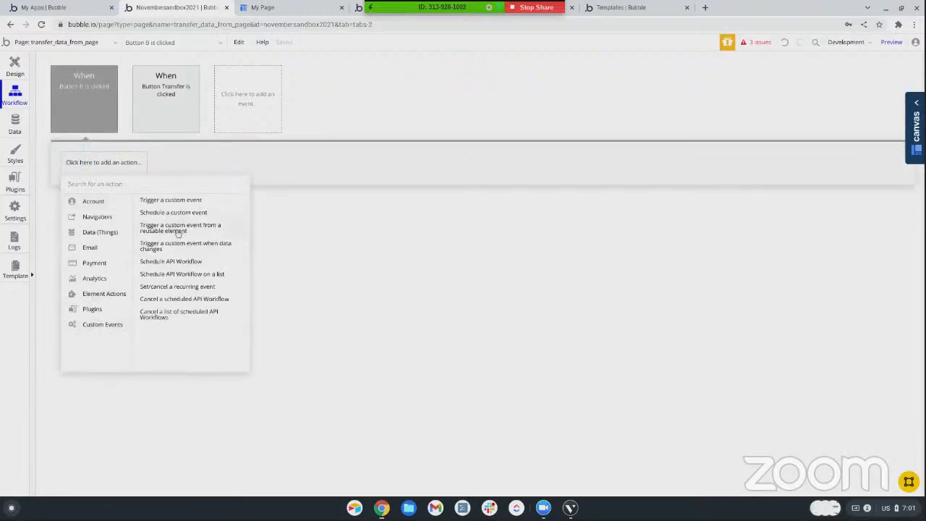
click(178, 233)
click(793, 65)
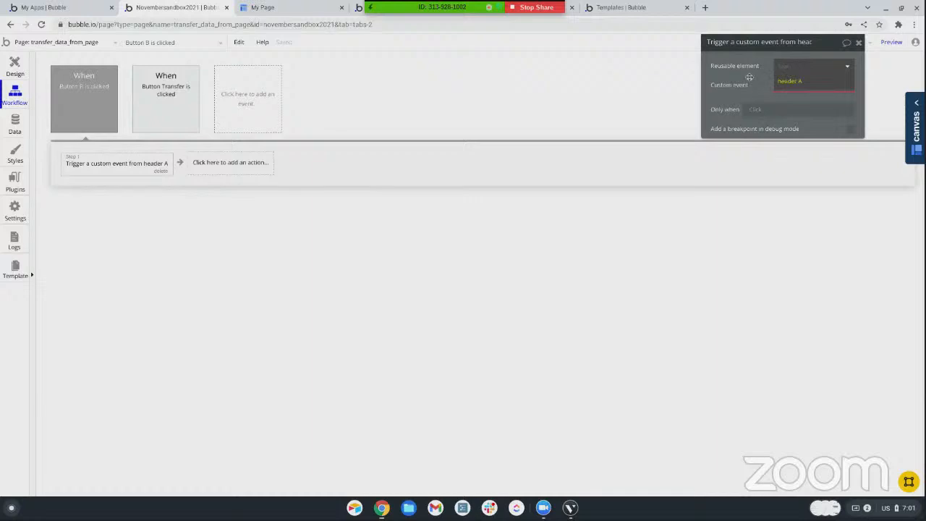
click(788, 79)
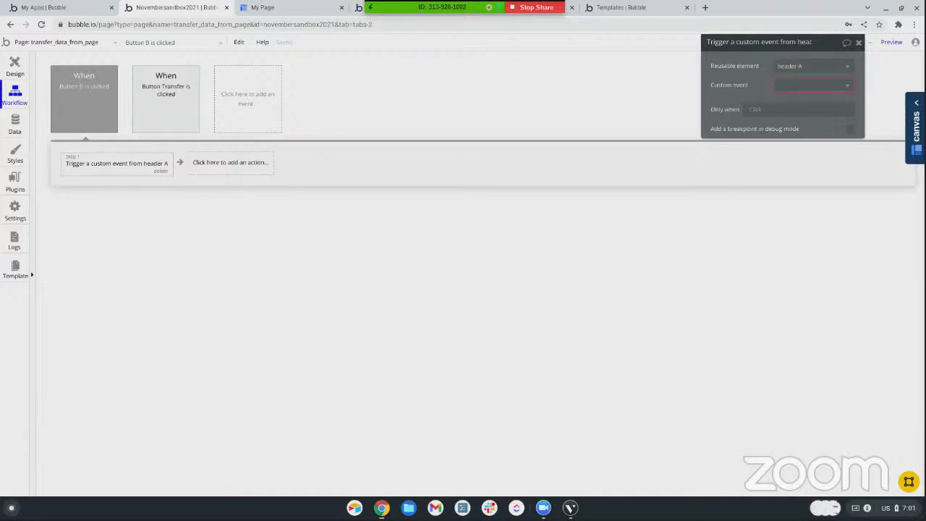
click(859, 42)
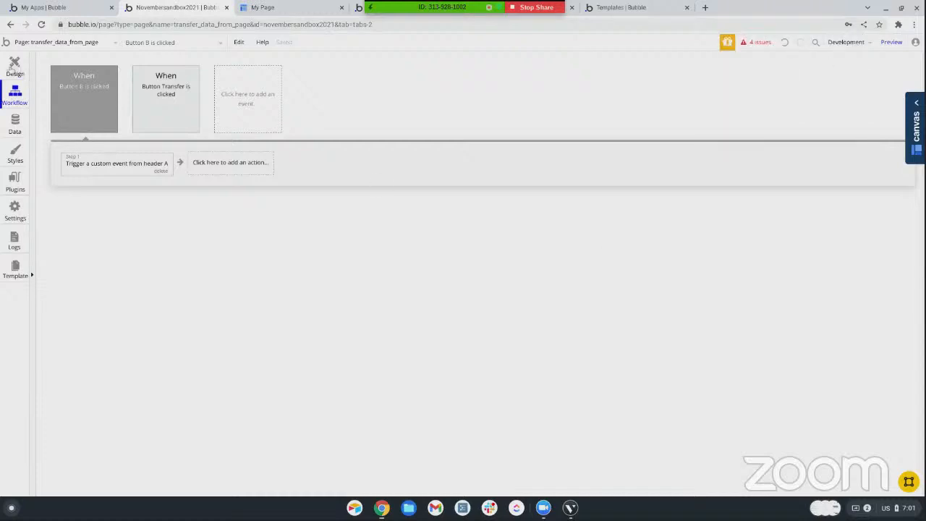
click(14, 69)
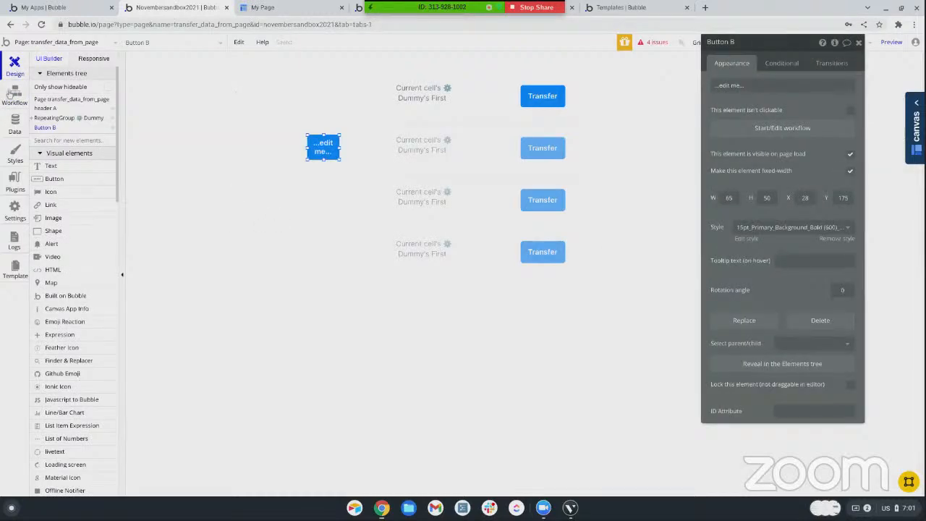
scroll(40, 120, down, 1)
scroll(36, 119, up, 1)
scroll(69, 124, down, 1)
scroll(69, 124, up, 1)
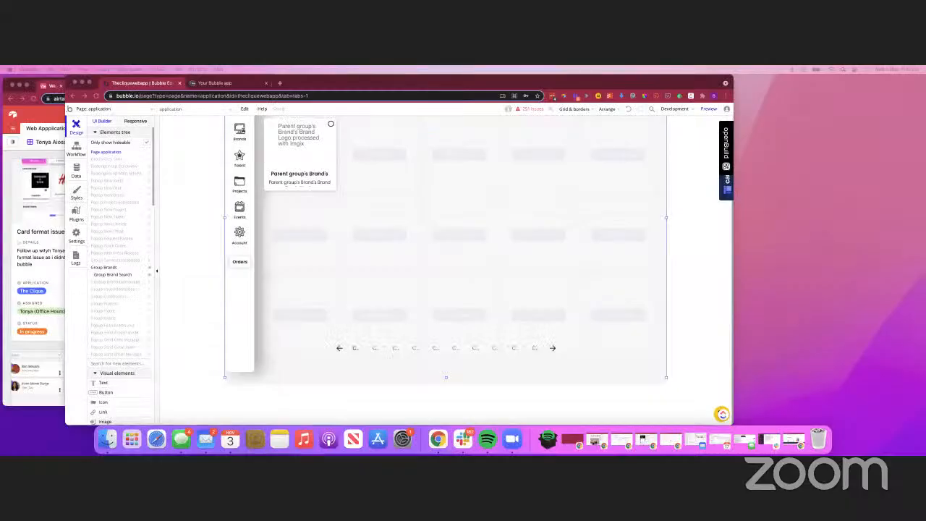
Set the layout style of the page-number repeating group beneath the application page's brand results to Horizontal scrolling
drag(276, 80, 218, 80)
click(165, 83)
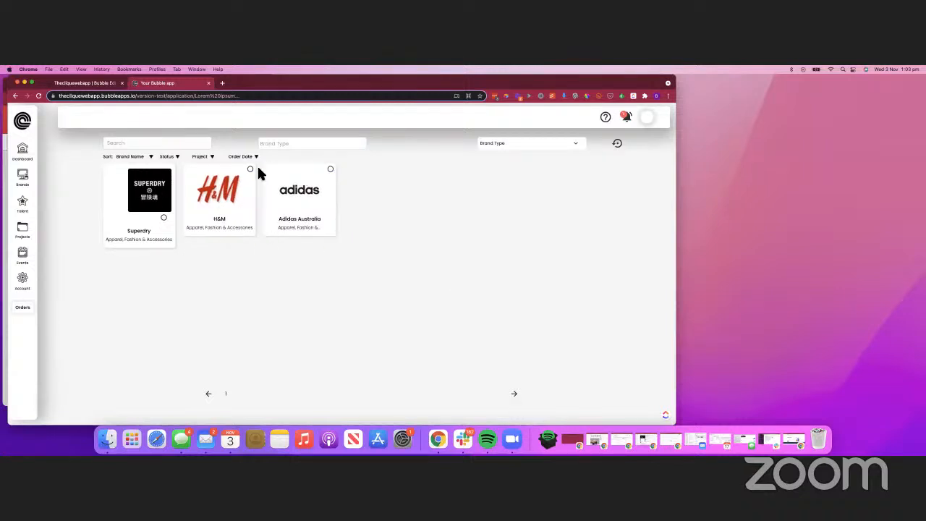
click(93, 83)
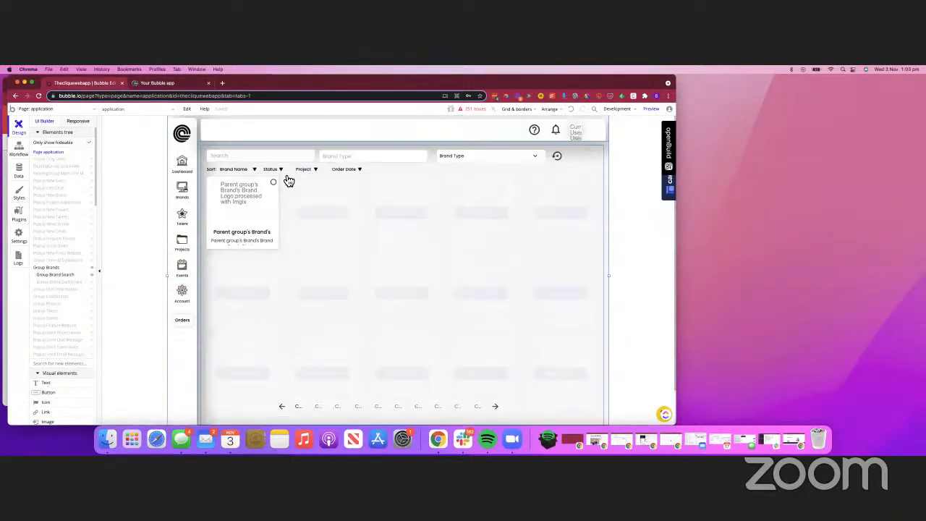
scroll(382, 295, down, 2)
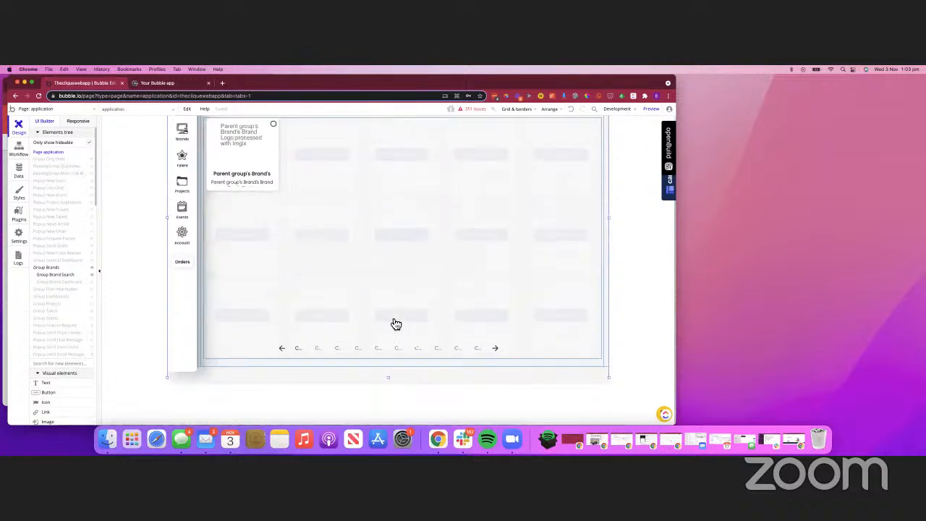
click(425, 356)
double_click(424, 354)
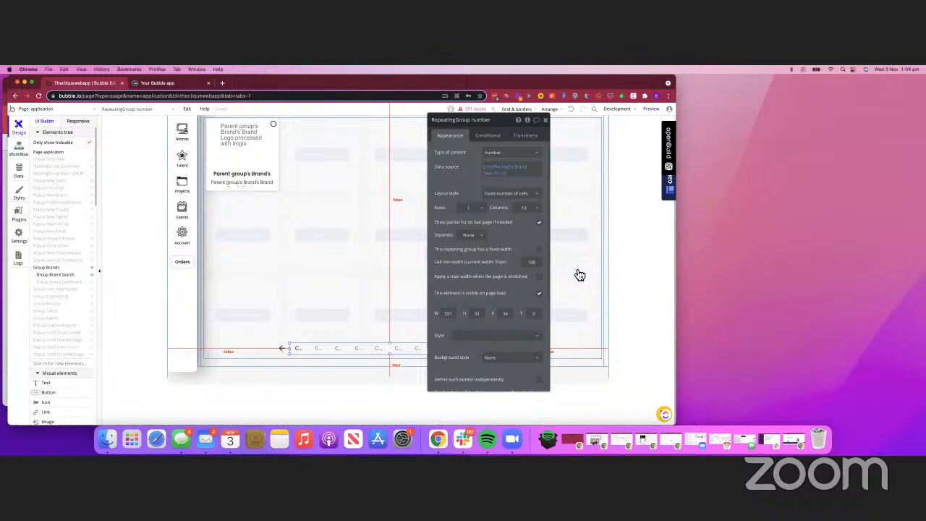
click(507, 206)
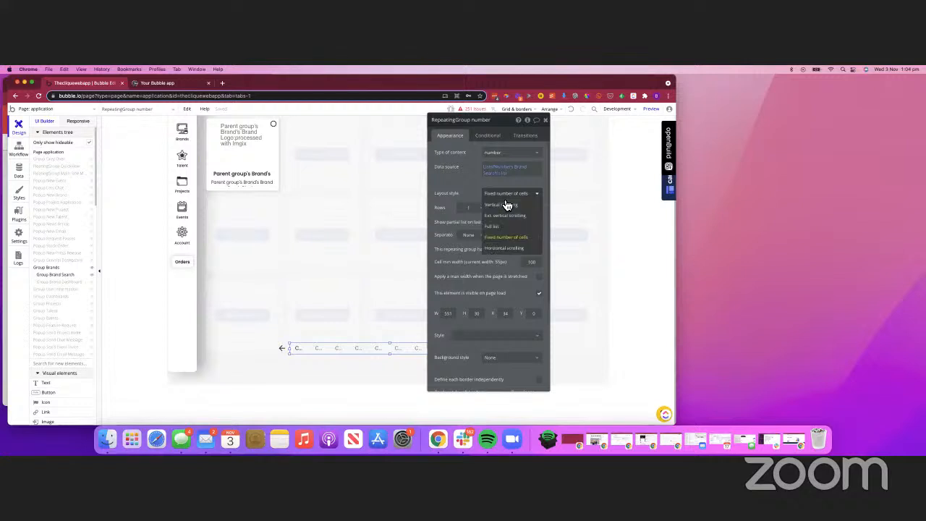
click(518, 248)
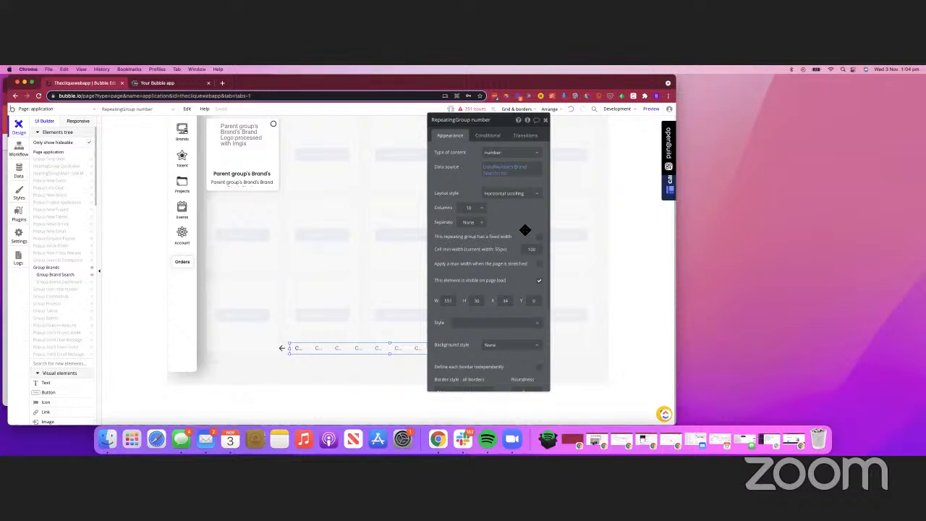
Reload the running app preview and open its Brands page to check the page-number row
click(183, 84)
key(super+r)
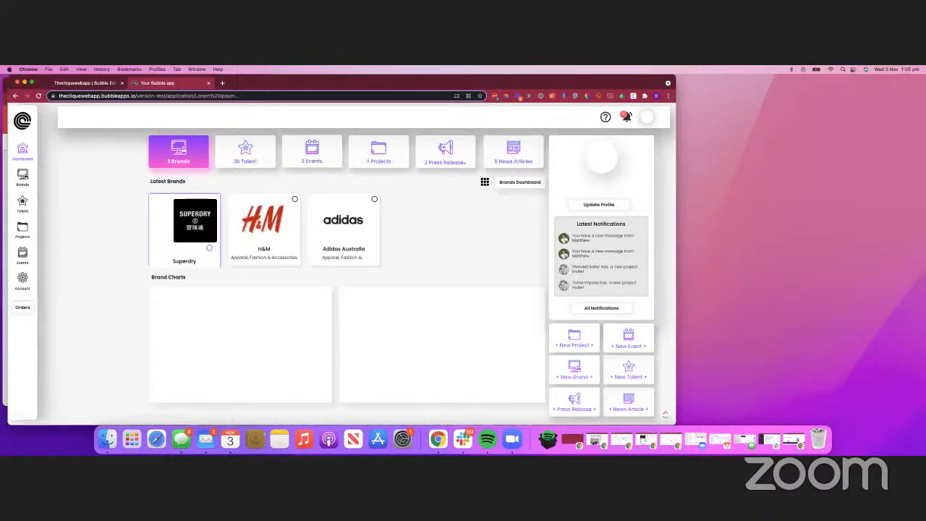
click(22, 177)
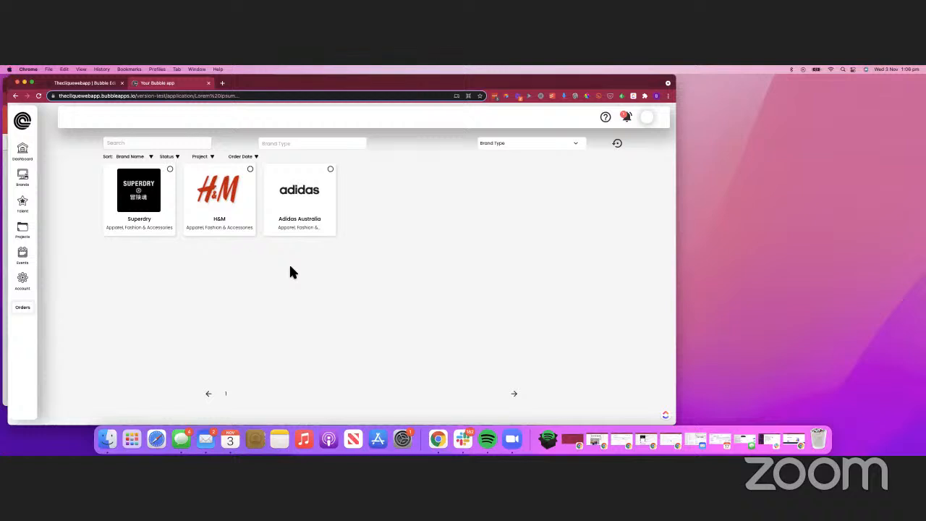
Set the Brand Search repeating group's layout style to Horizontal scrolling in the editor and return to the app preview
click(93, 82)
click(337, 221)
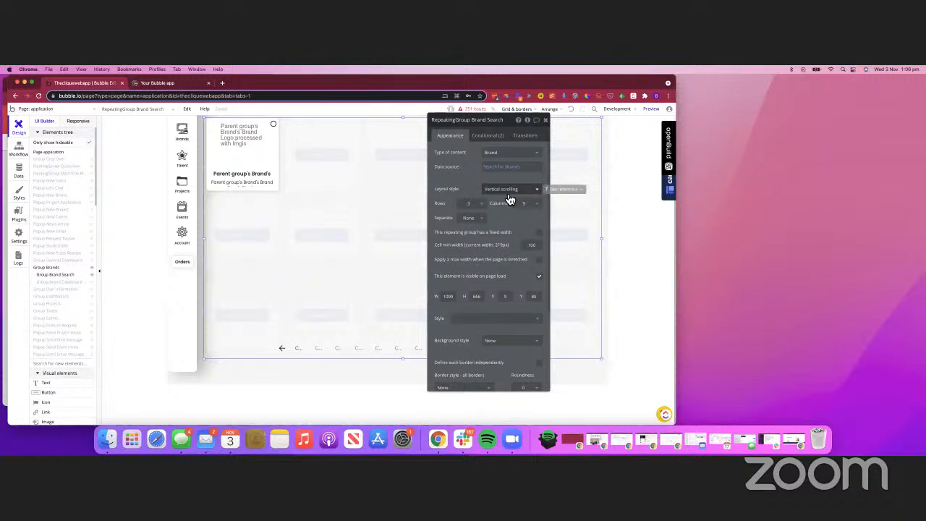
click(510, 198)
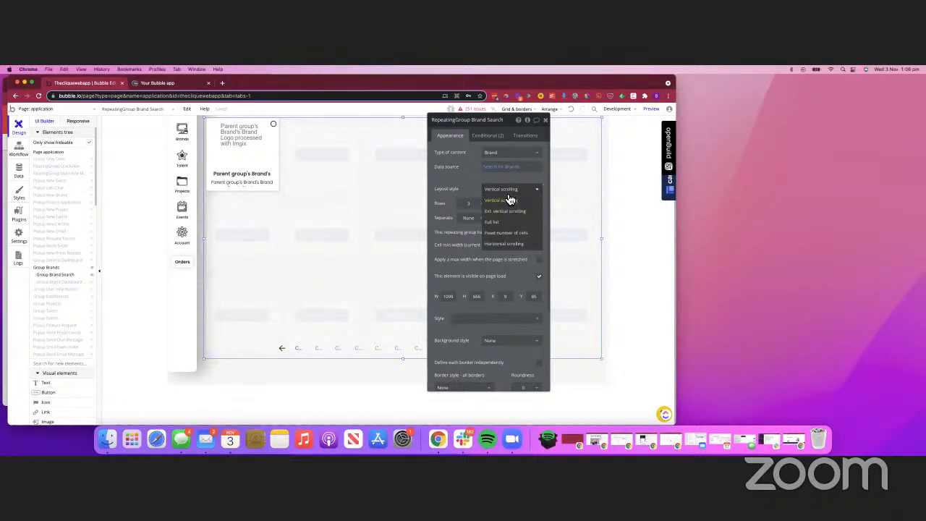
click(520, 244)
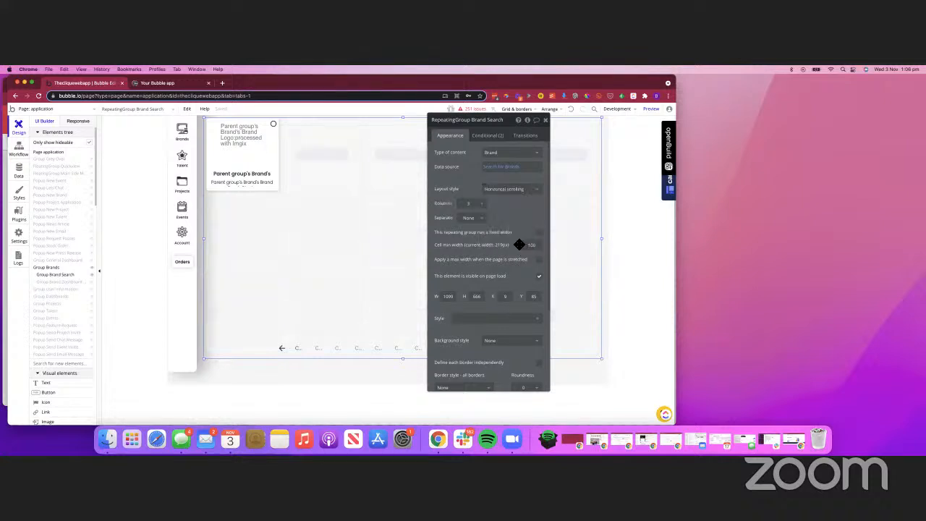
click(185, 85)
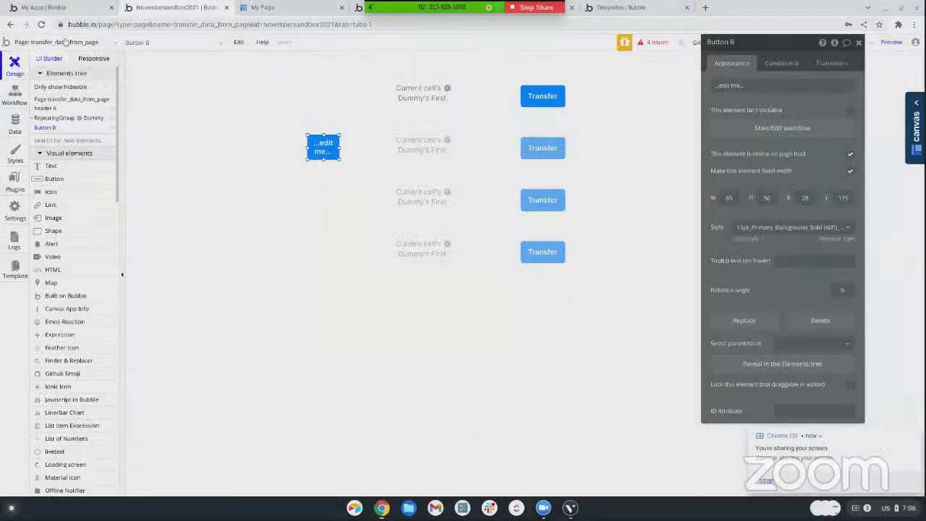
Create a new page named horizontal_scroll in the Novembersandbox2021 app
click(73, 43)
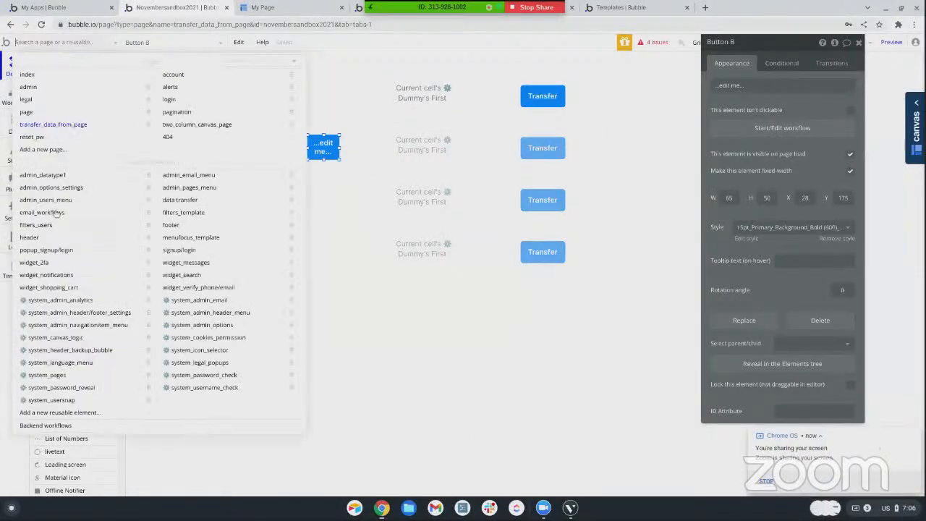
click(42, 149)
text(horizontal)
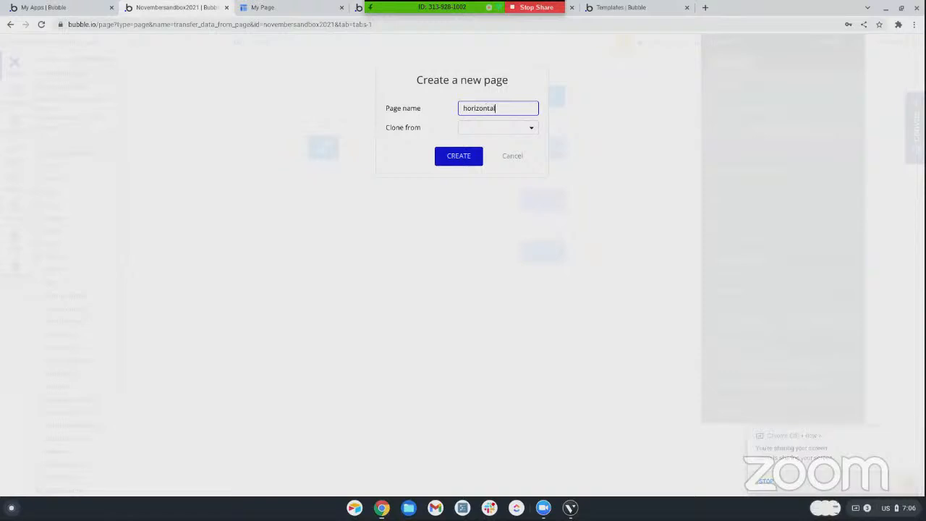
text(_scroll)
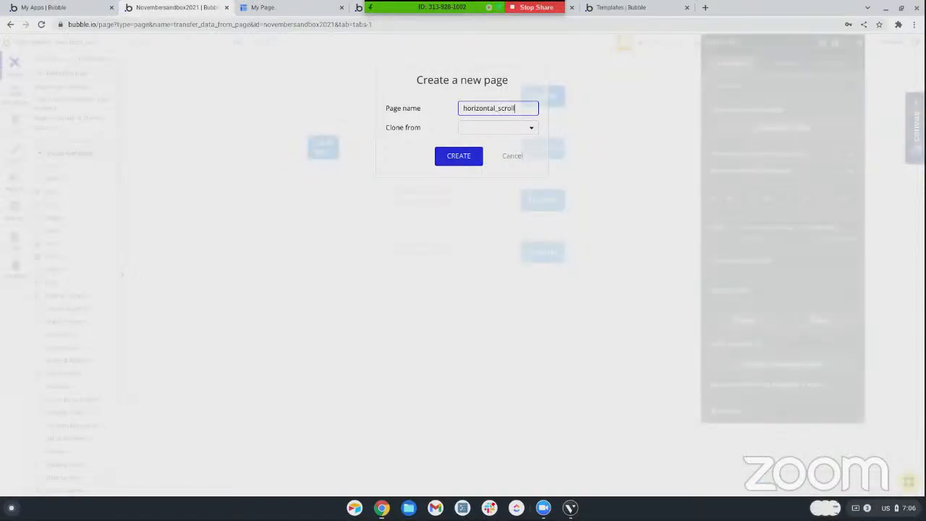
key(Return)
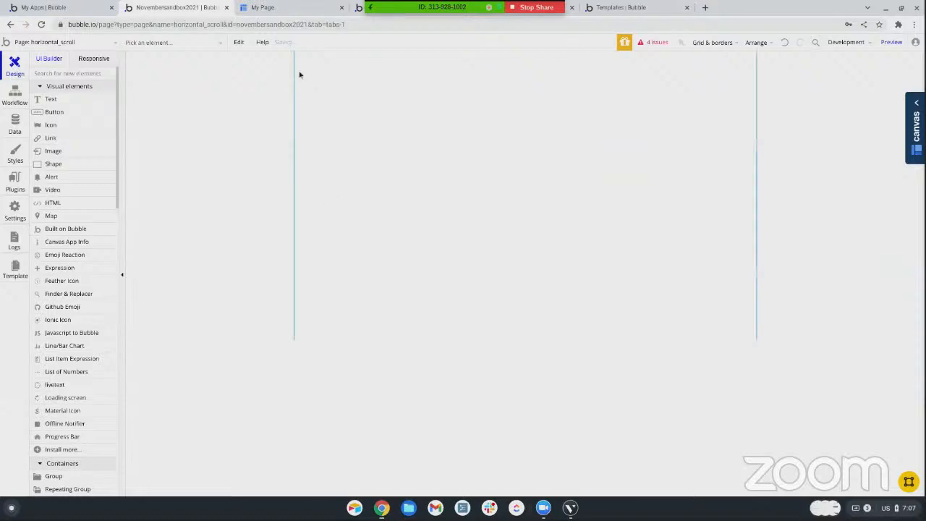
Draw a repeating group about 666 by 157 near the top of the page and set its layout style to Horizontal scrolling
scroll(47, 134, down, 2)
scroll(79, 138, up, 2)
scroll(87, 196, down, 4)
scroll(87, 202, down, 2)
click(72, 208)
mouse_move(354, 66)
mouse_down()
mouse_move(526, 137)
mouse_move(632, 161)
mouse_move(674, 142)
mouse_up()
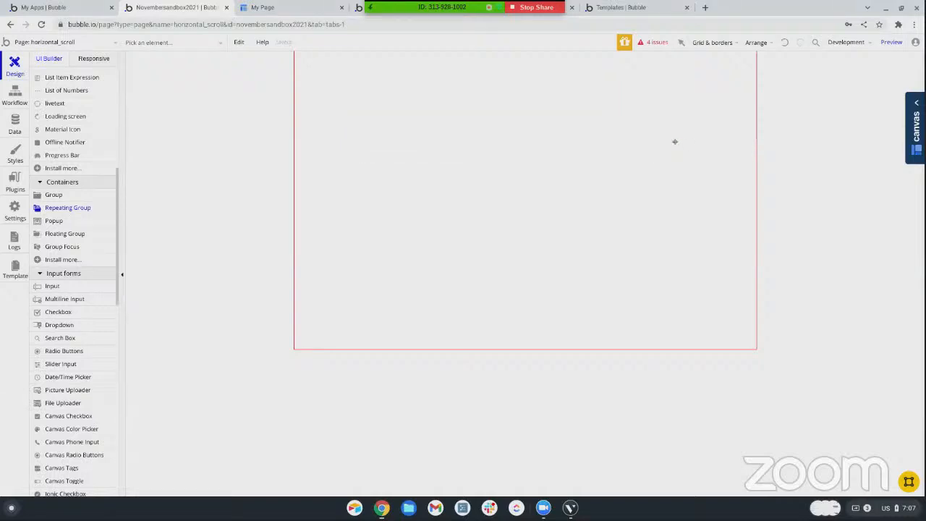
click(791, 136)
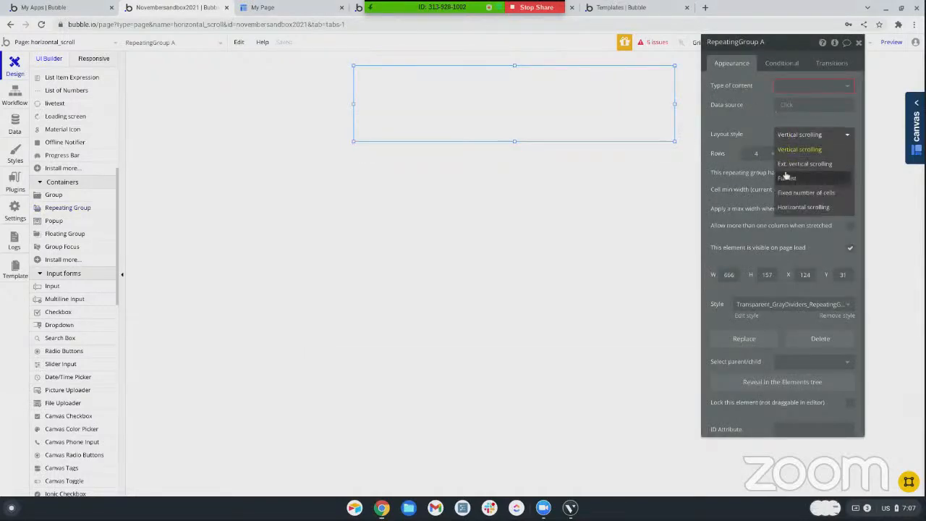
click(786, 206)
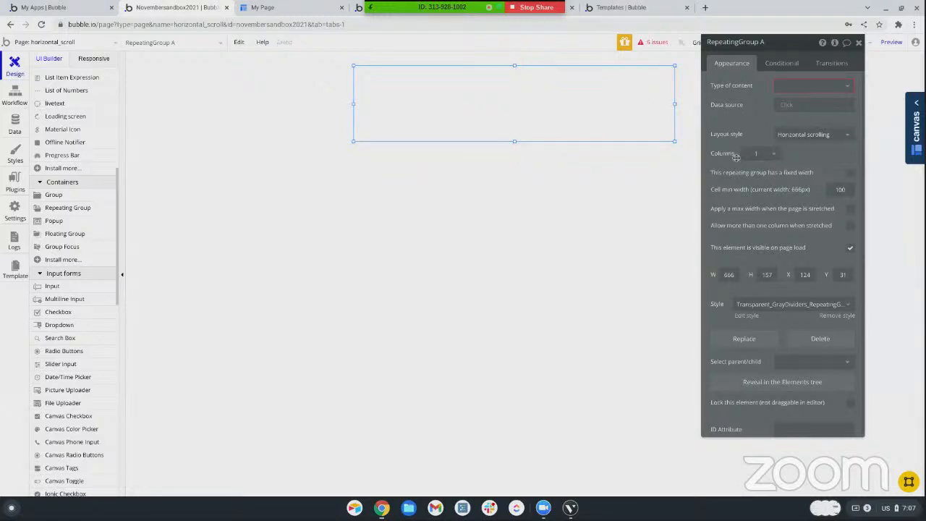
Narrow the repeating group to a width of about 204 by moving its right edge inward
click(674, 104)
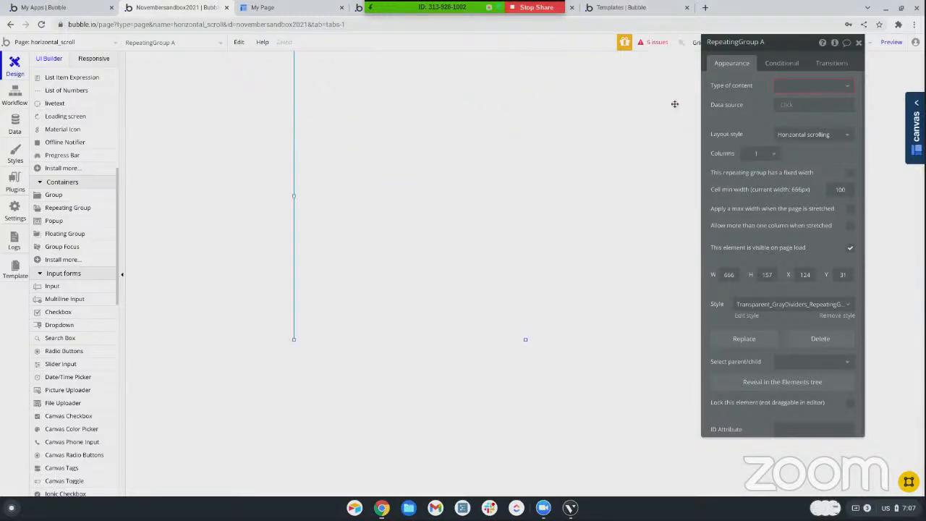
click(590, 96)
drag(675, 105, 464, 102)
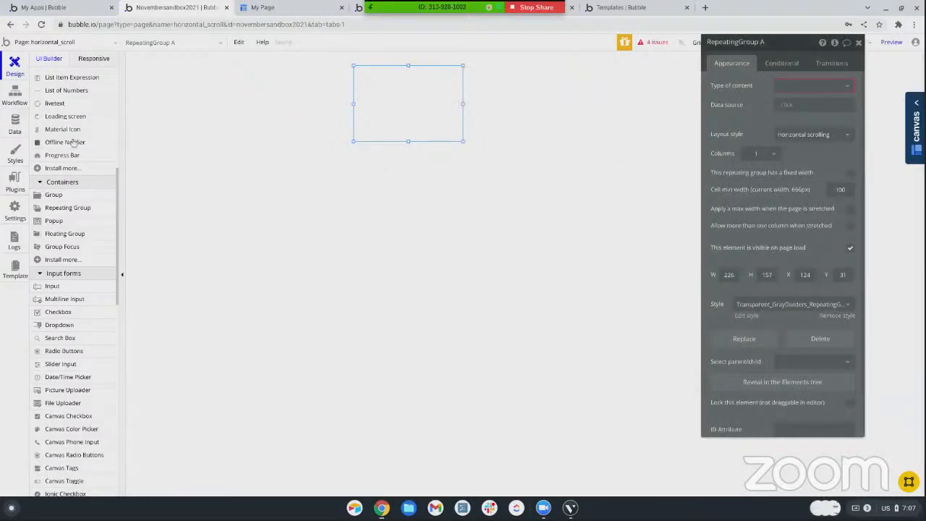
scroll(74, 142, up, 5)
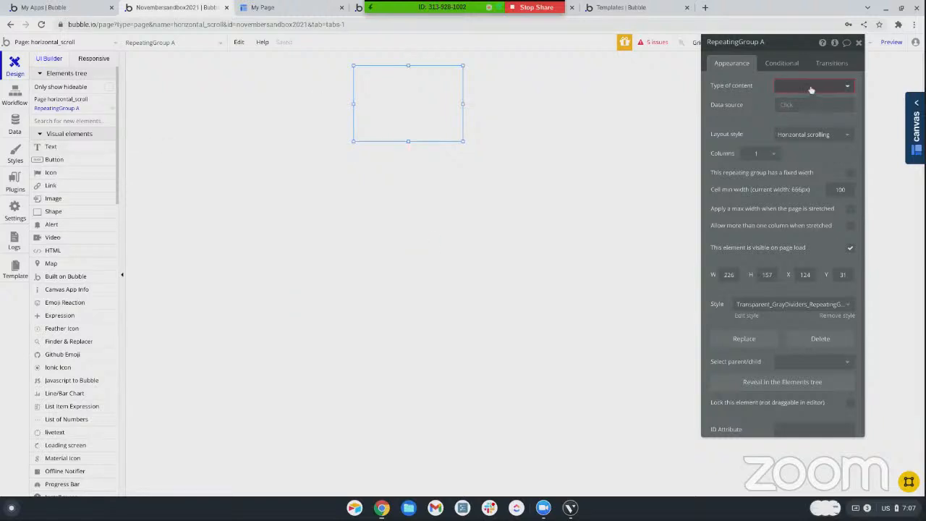
mouse_move(462, 103)
mouse_down()
mouse_move(684, 105)
mouse_move(715, 121)
mouse_move(451, 107)
mouse_up()
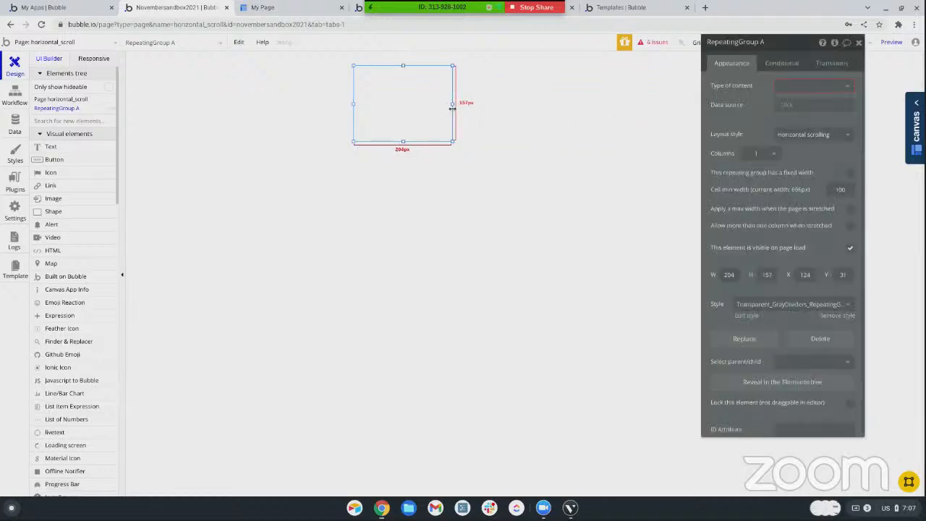
Set the repeating group's type of content to Dummy and its data source to a search for Dummys
click(798, 92)
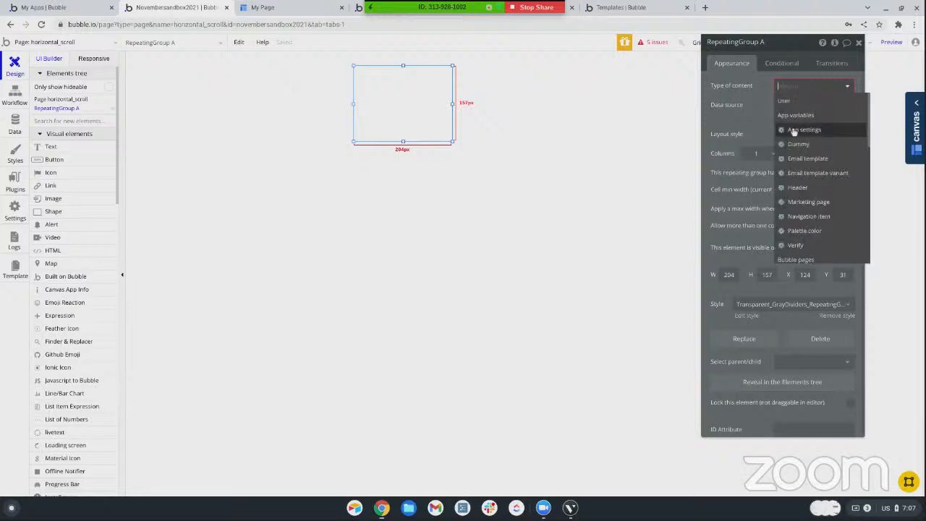
click(795, 145)
click(787, 107)
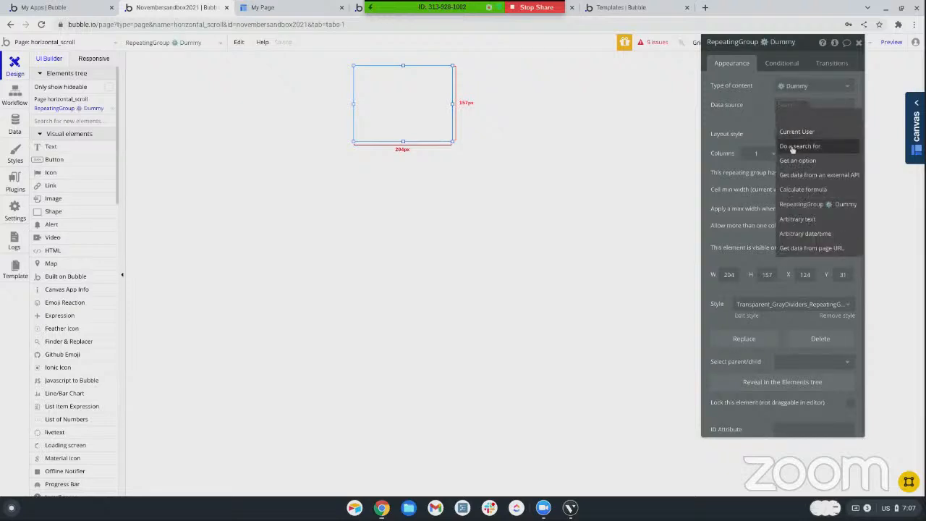
click(794, 146)
click(636, 65)
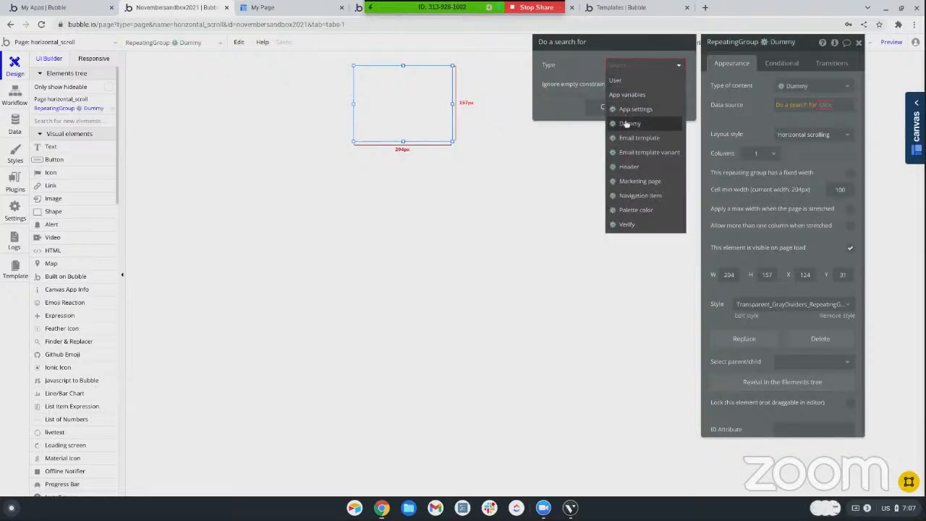
click(624, 123)
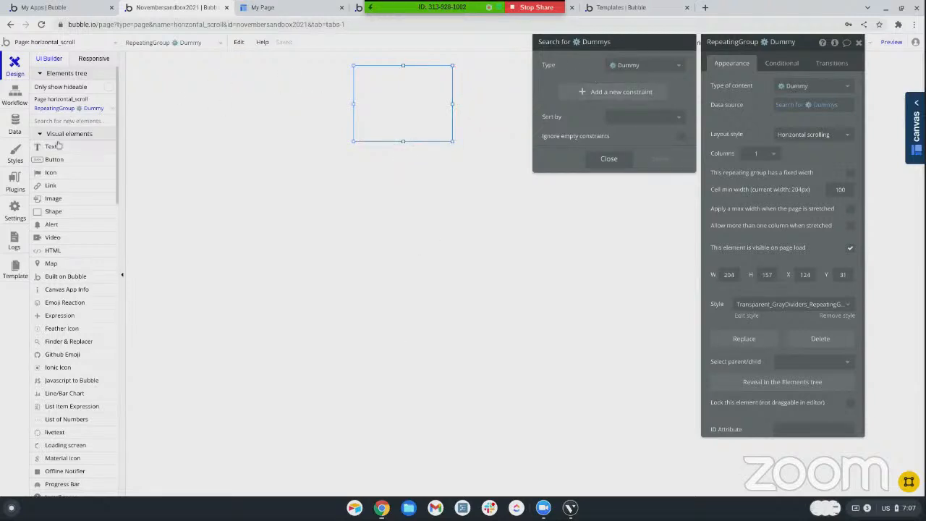
click(106, 144)
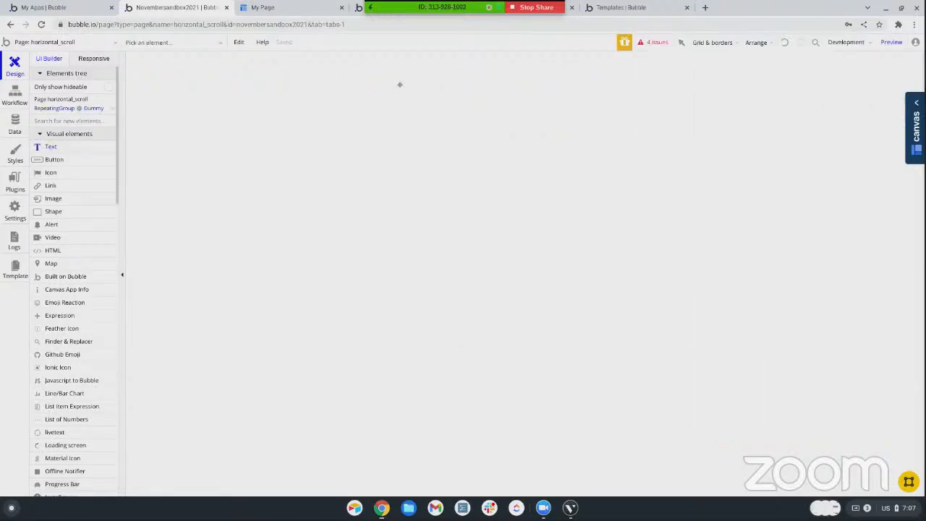
drag(392, 82, 451, 120)
click(880, 87)
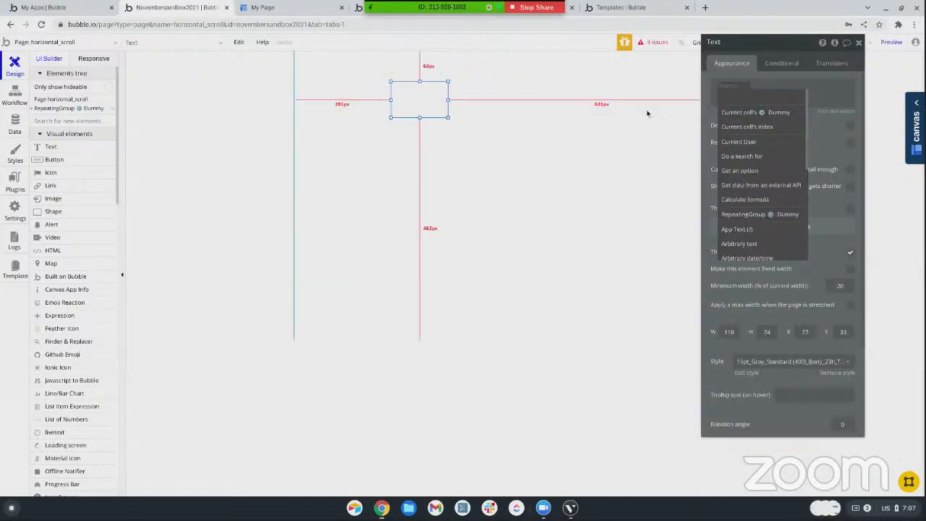
click(409, 99)
key(Delete)
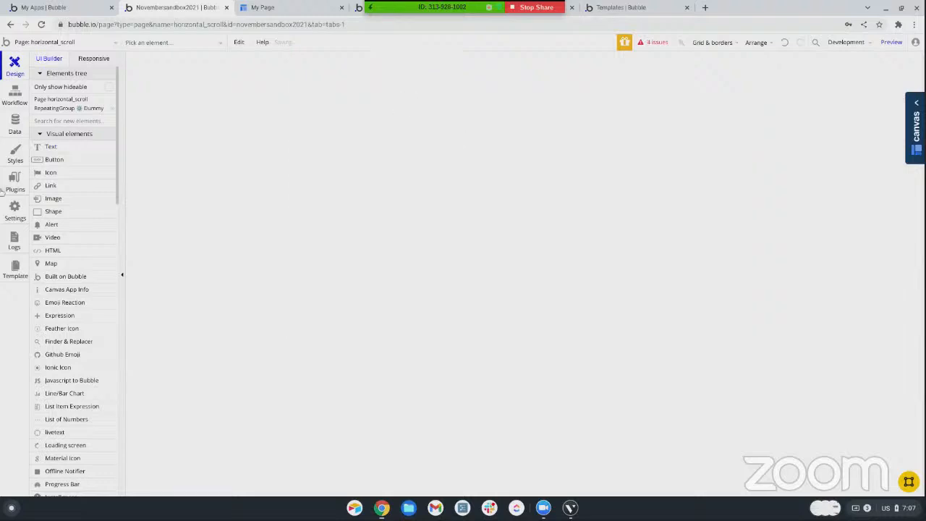
Draw a group about 137 by 78 inside the repeating group's first cell
scroll(65, 233, down, 1)
scroll(65, 233, down, 3)
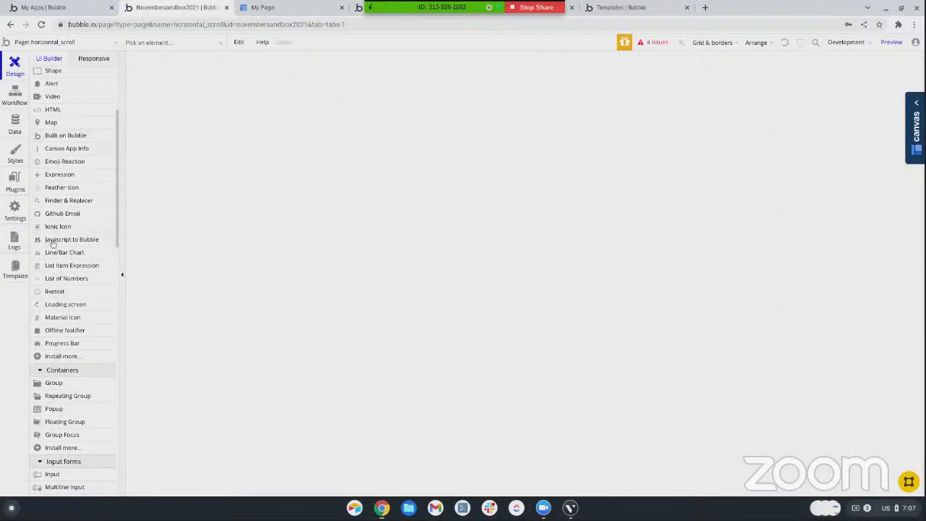
click(53, 332)
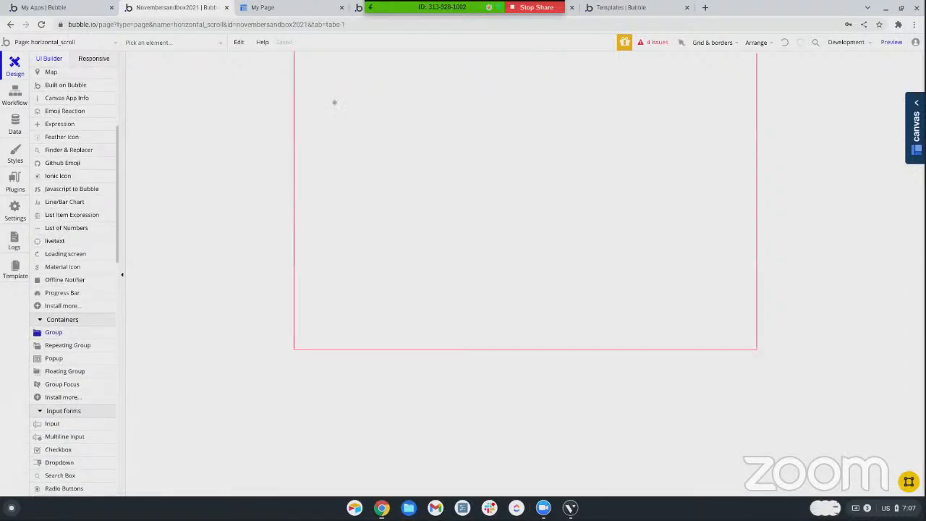
drag(380, 77, 447, 115)
double_click(432, 129)
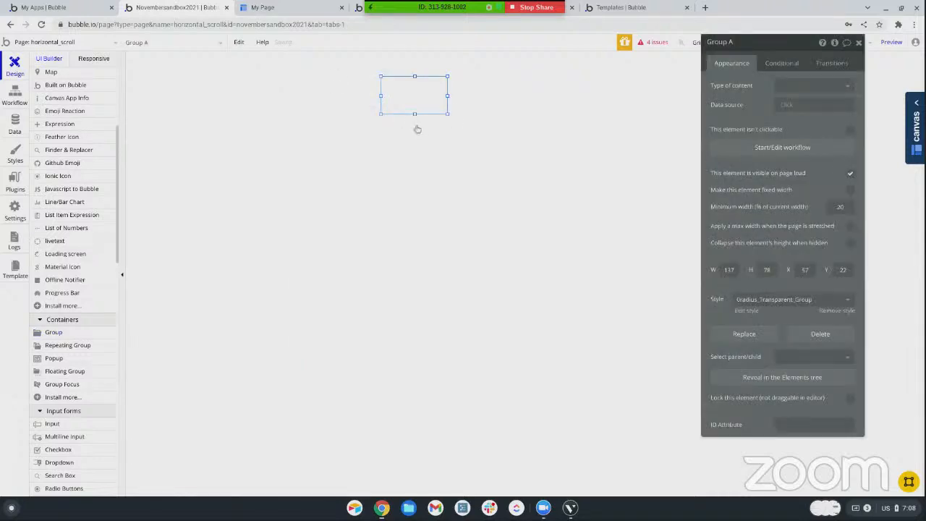
Stretch the inner group to the cell's left, top and bottom edges, about 194 by 157 at X 0, Y 0
click(414, 121)
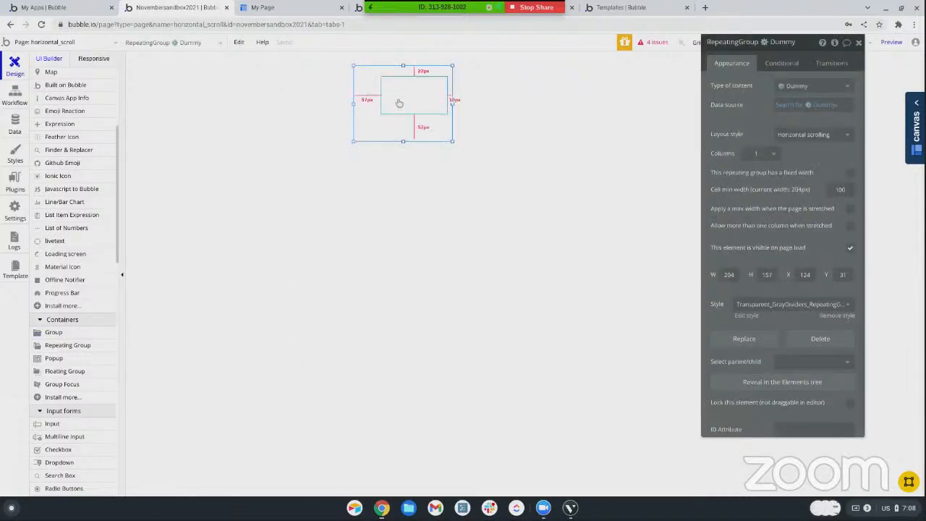
click(399, 100)
drag(415, 114, 401, 154)
drag(382, 110, 335, 105)
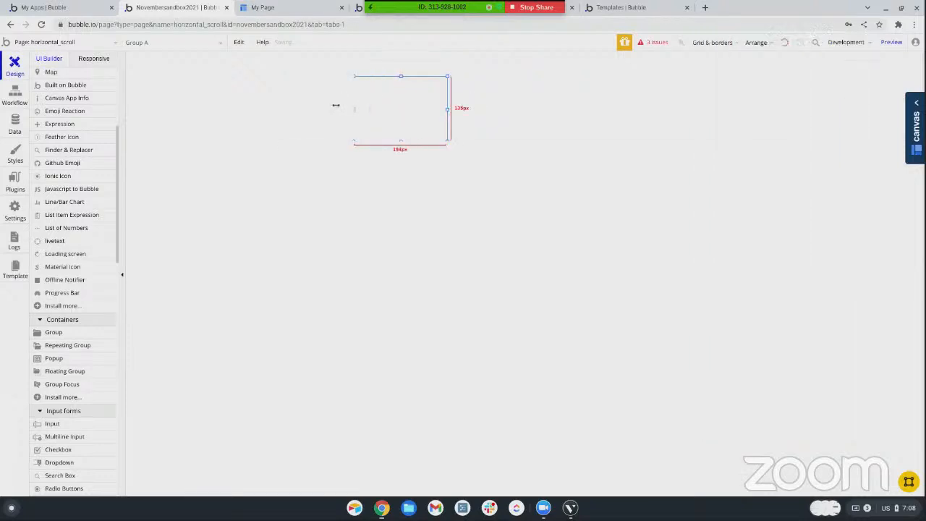
drag(400, 76, 402, 65)
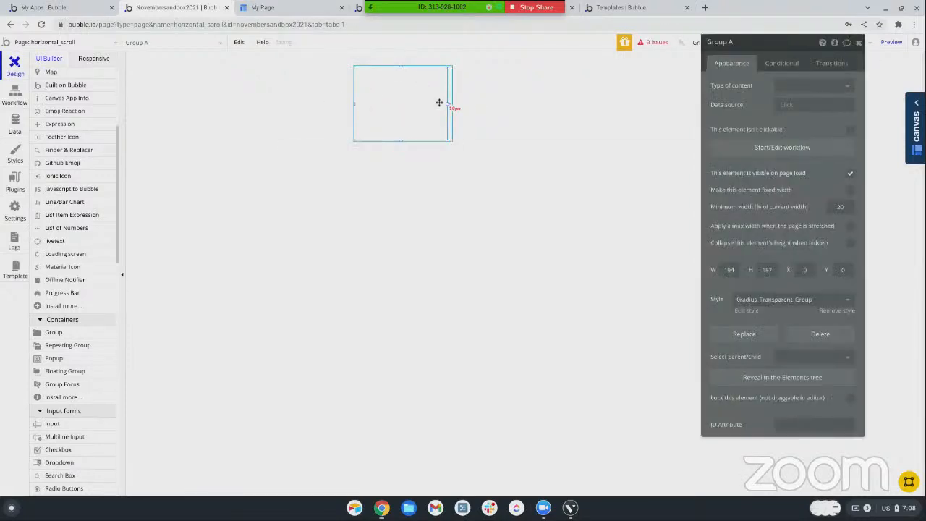
mouse_move(446, 102)
mouse_down()
mouse_move(468, 103)
mouse_move(450, 102)
mouse_up()
drag(751, 42, 753, 84)
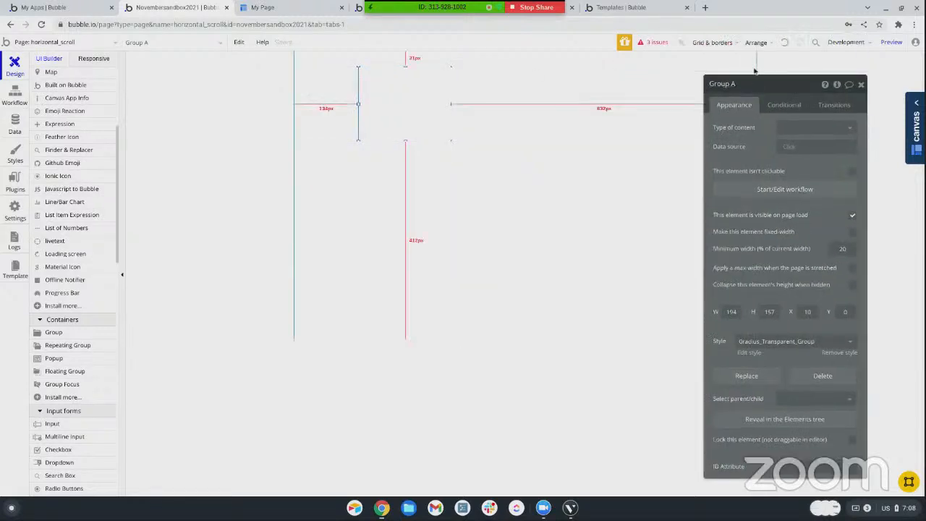
click(784, 43)
Turn on element borders and widen the inner group to 204 so it fills the cell
click(712, 43)
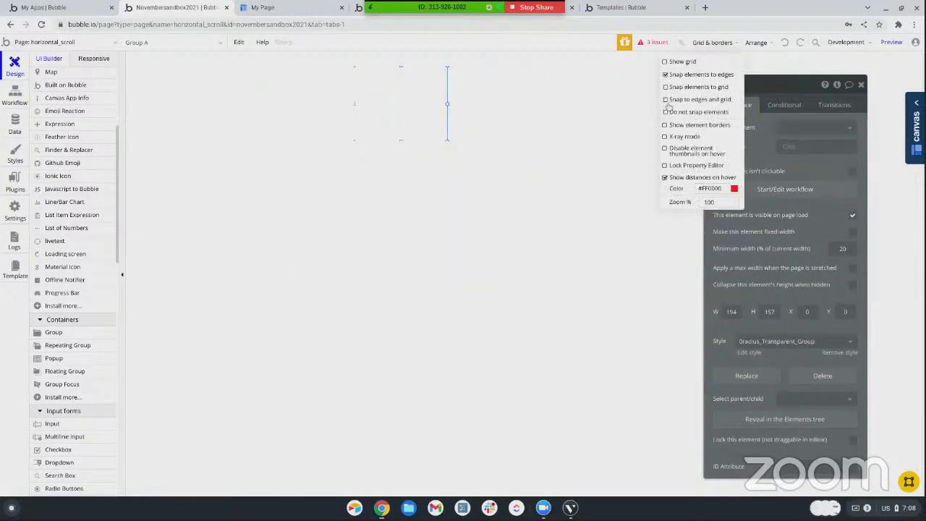
click(664, 125)
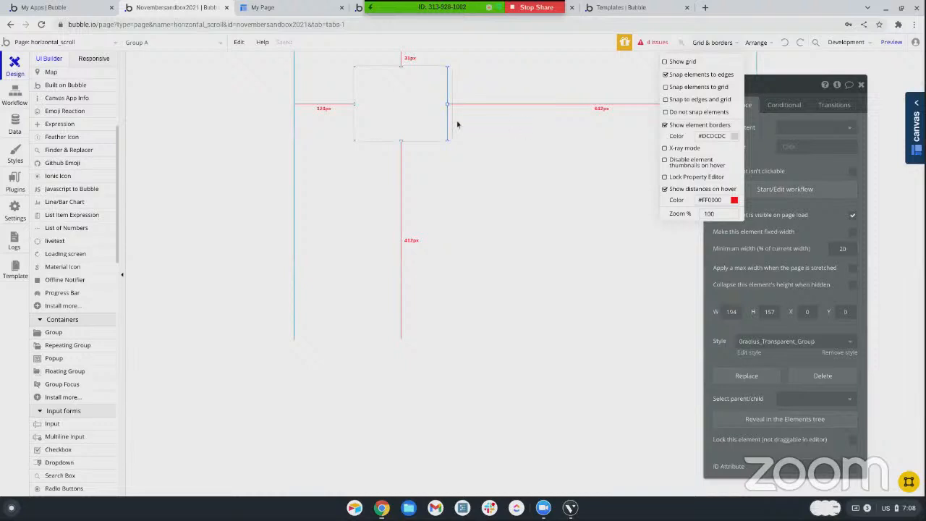
click(437, 105)
drag(446, 103, 453, 104)
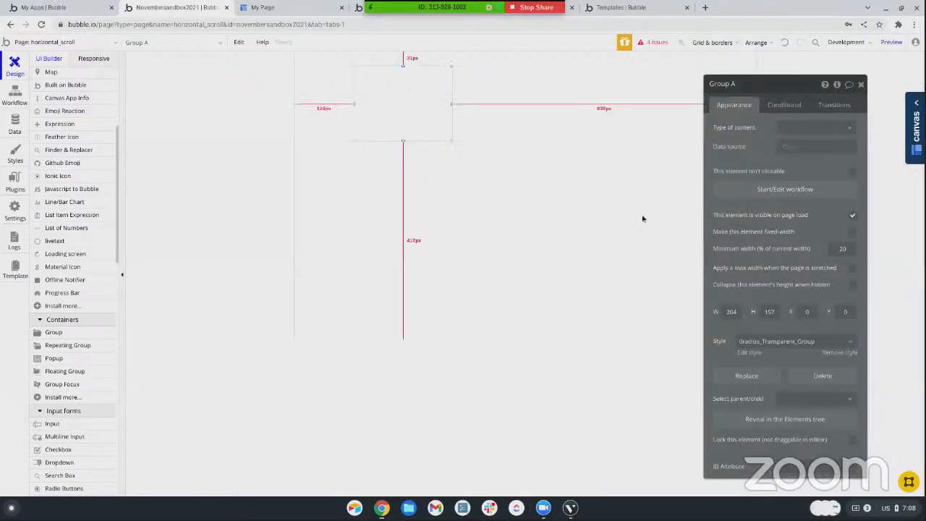
Remove the inner group's style and give all its borders a solid line
click(829, 355)
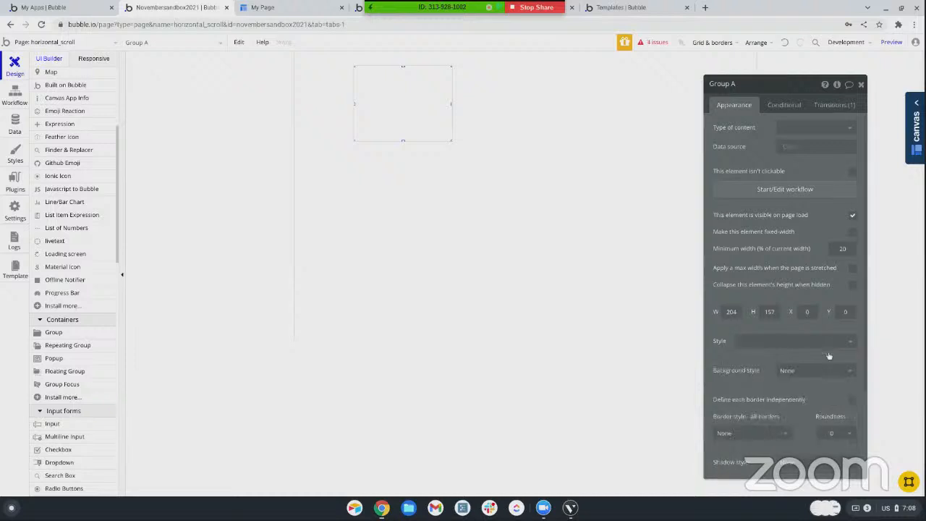
scroll(839, 311, down, 3)
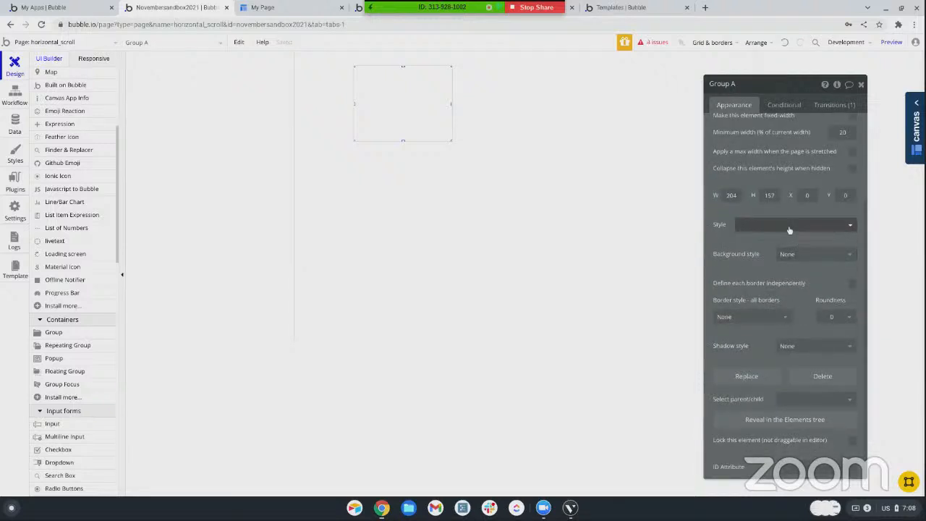
click(729, 319)
click(726, 346)
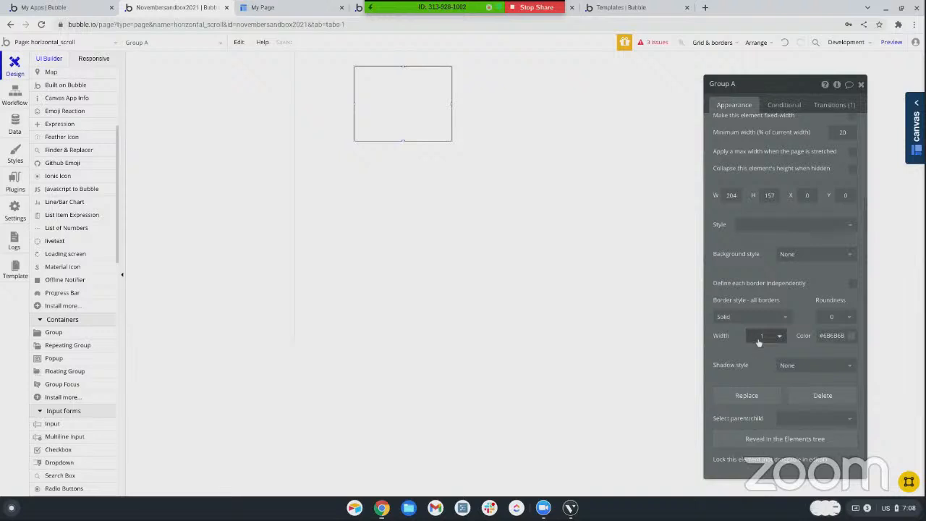
Draw a text element about 88 by 44 inside the bordered group and clear its placeholder text
scroll(79, 148, up, 5)
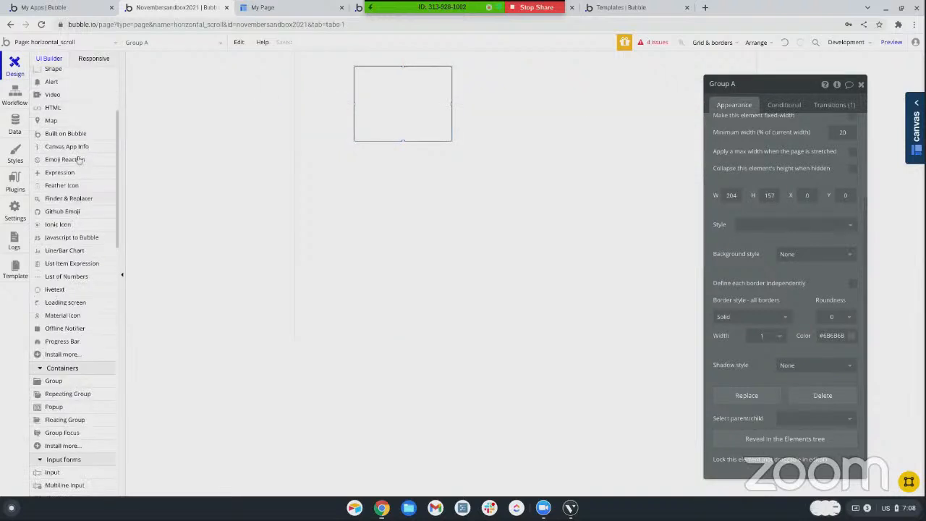
click(67, 148)
drag(374, 83, 422, 107)
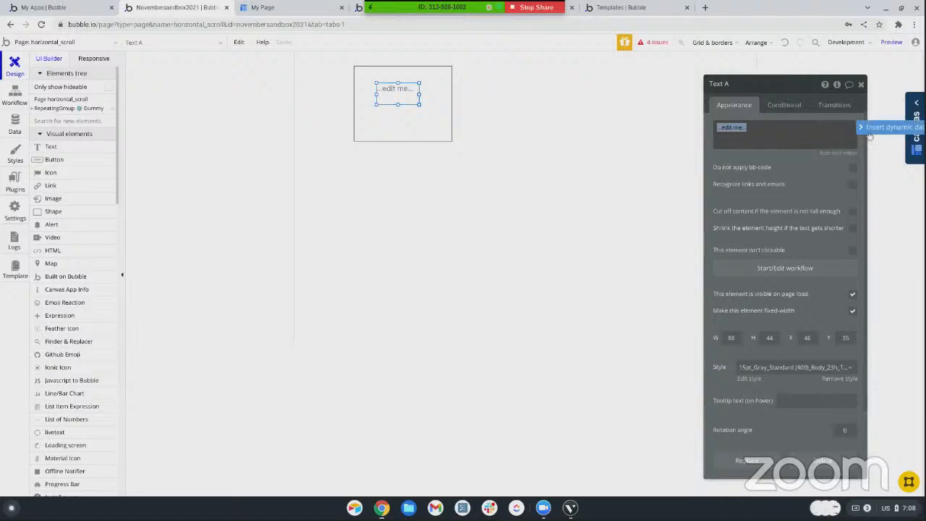
key(BackSpace)
Set the bordered group's type of content to Dummy and its data source to the current cell's Dummy
click(423, 113)
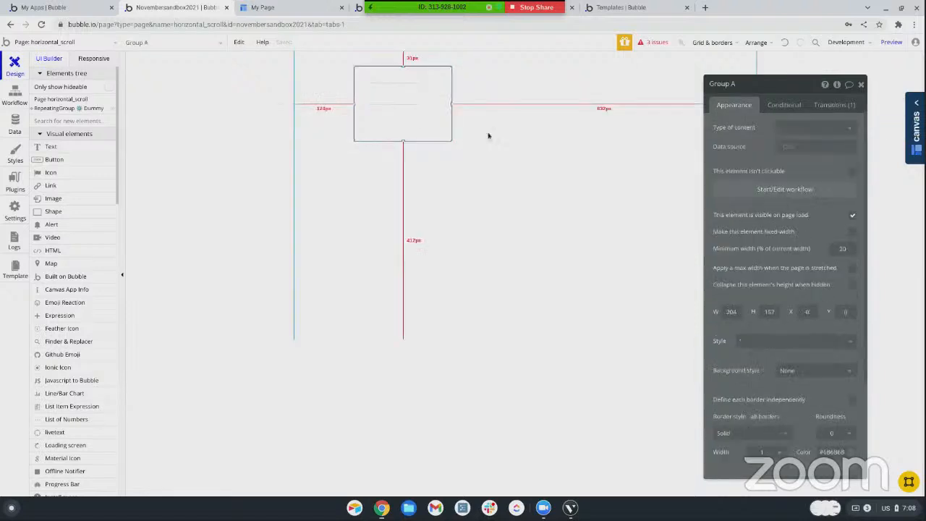
click(797, 130)
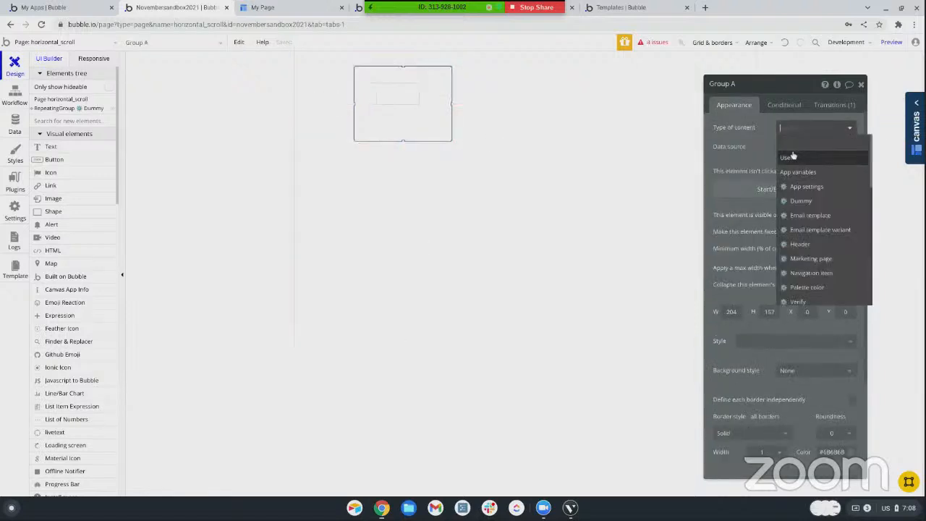
click(800, 201)
click(811, 147)
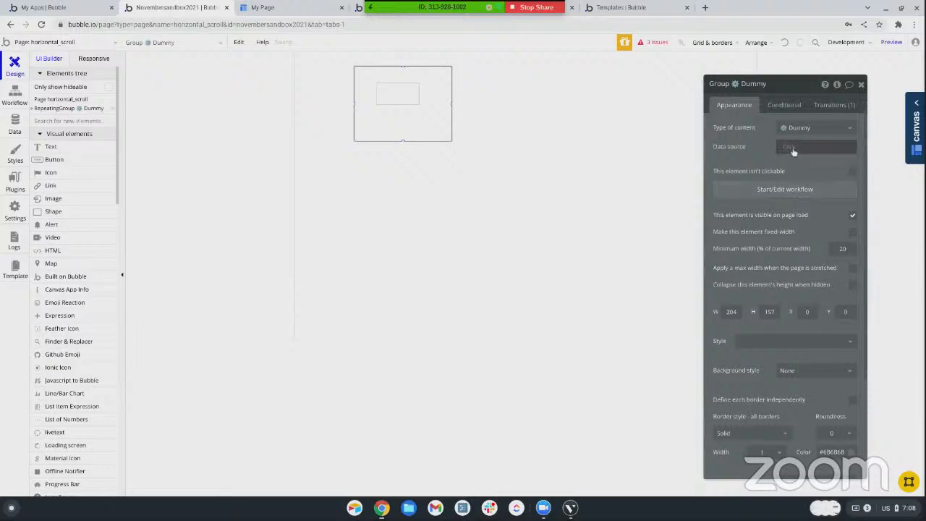
click(803, 165)
Fill the text element with the dynamic value Parent group's Dummy's First
click(397, 97)
click(752, 132)
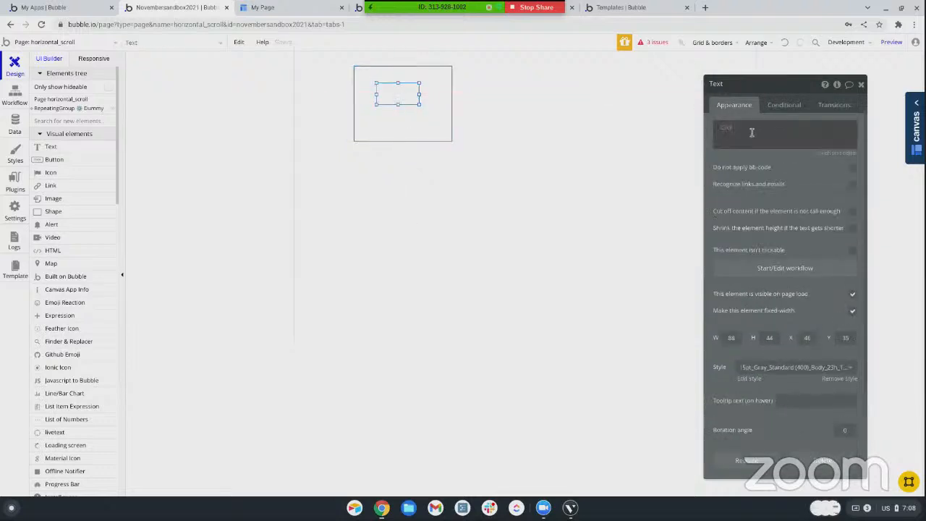
click(728, 129)
click(784, 155)
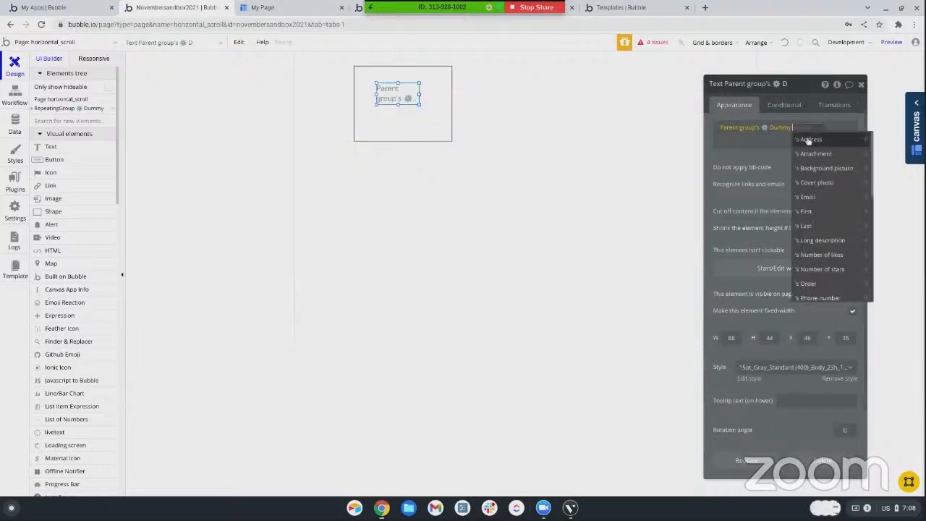
click(806, 212)
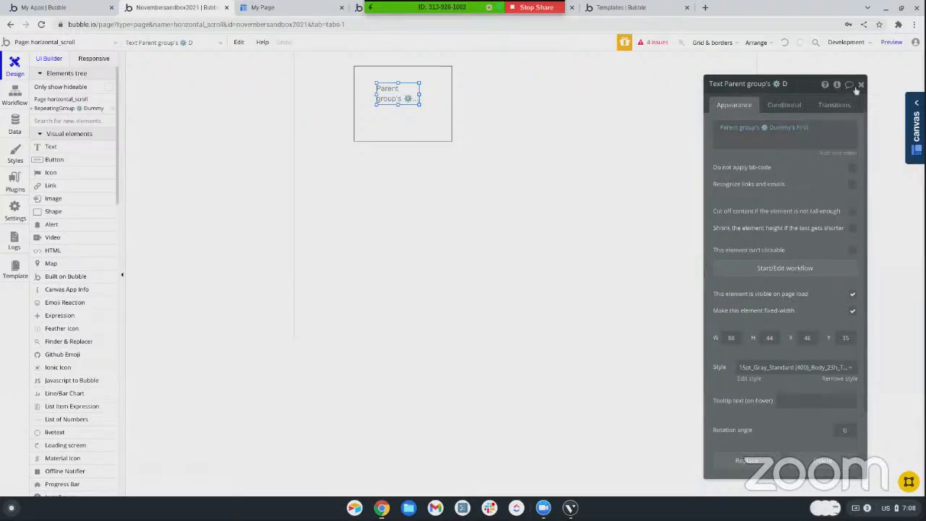
Preview the page, scroll the repeating group sideways to check its cells, and return to the editor
click(892, 41)
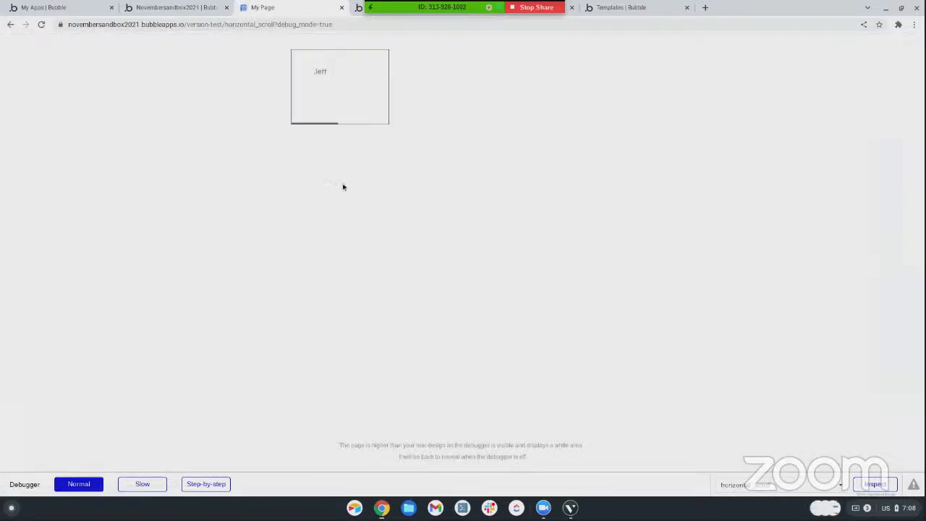
scroll(333, 89, right, 3)
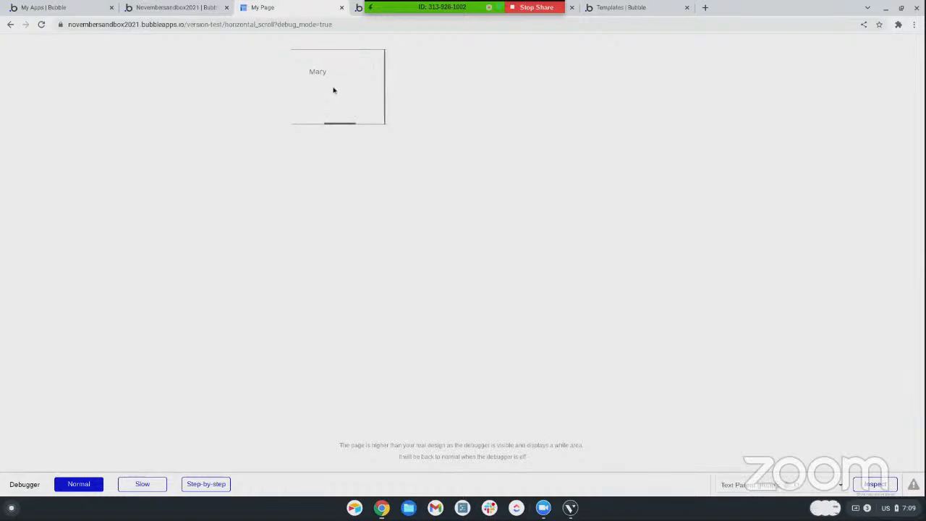
scroll(334, 89, right, 3)
scroll(334, 90, left, 6)
click(177, 8)
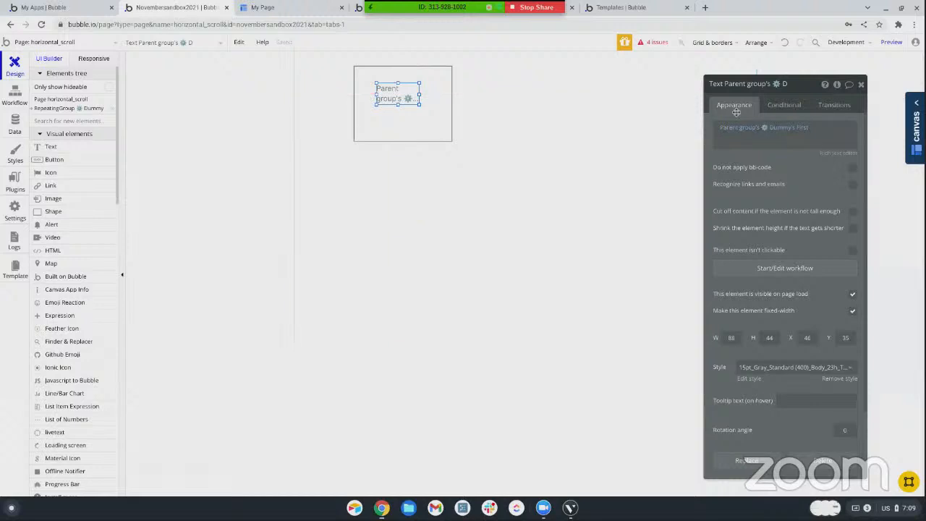
Select the repeating group that contains the bordered group and widen it to about 712
scroll(812, 356, down, 2)
click(446, 128)
scroll(774, 295, down, 1)
click(791, 347)
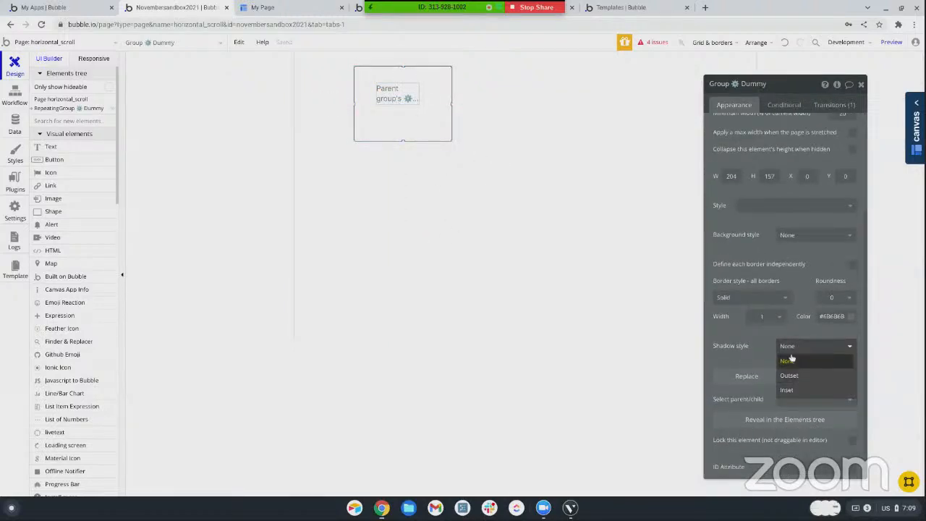
click(790, 360)
click(814, 403)
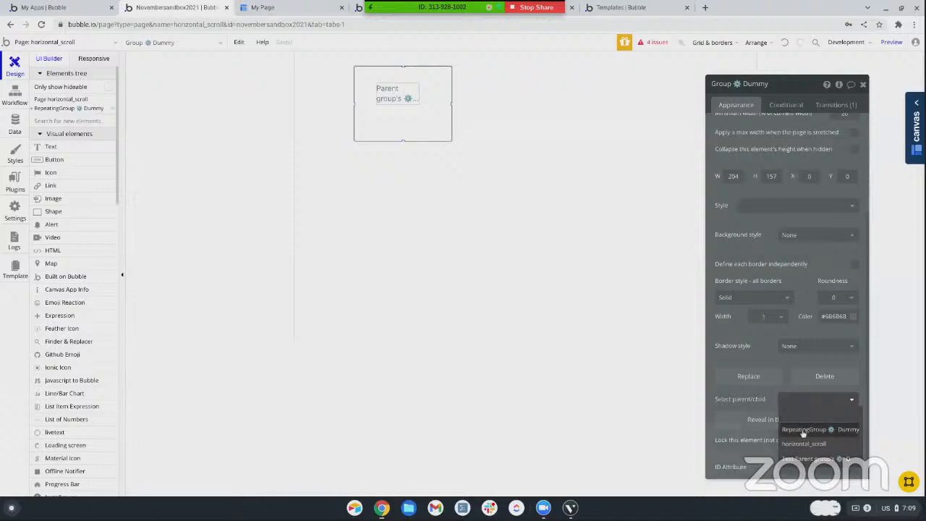
click(793, 427)
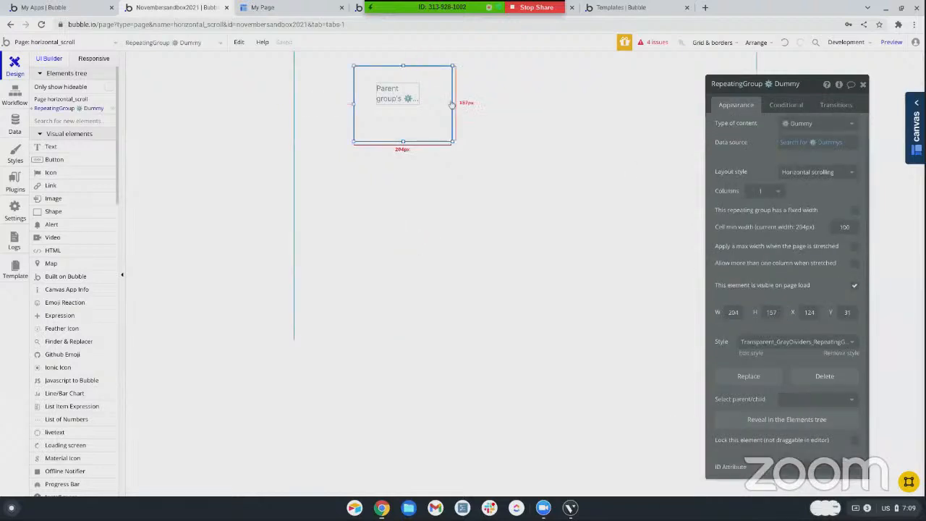
drag(454, 103, 697, 120)
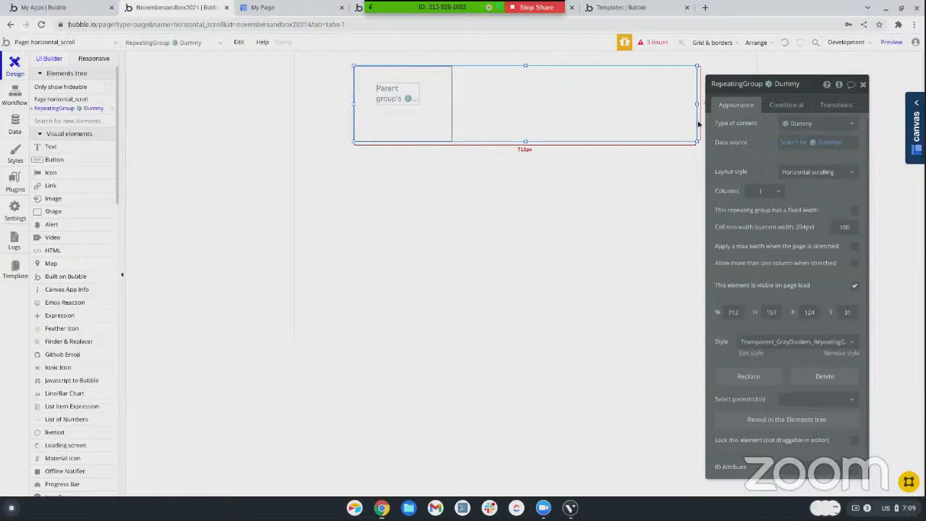
Set the repeating group's number of columns to 3 and preview the page again
click(769, 191)
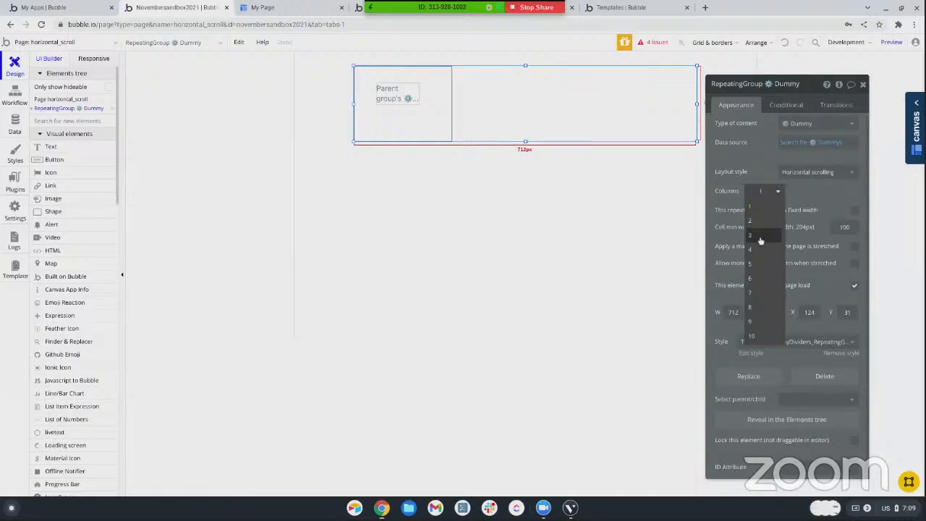
click(758, 223)
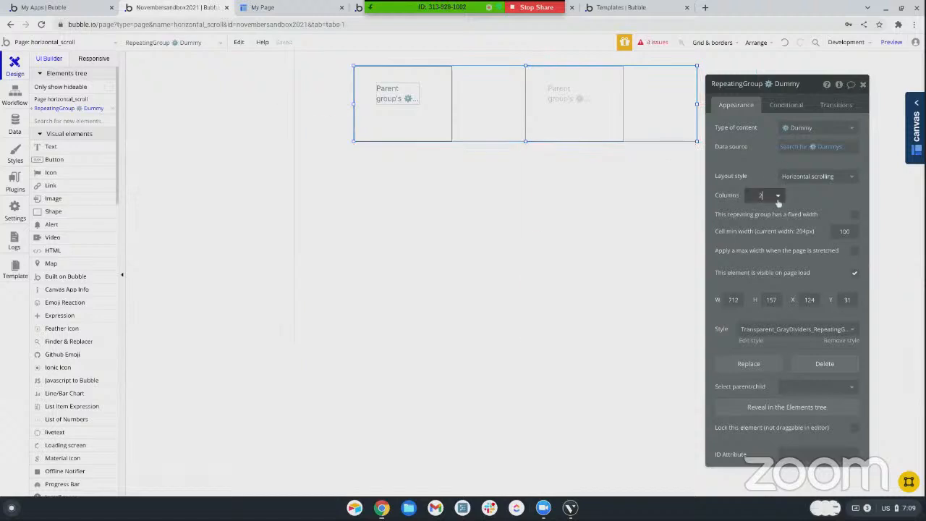
click(772, 202)
click(756, 242)
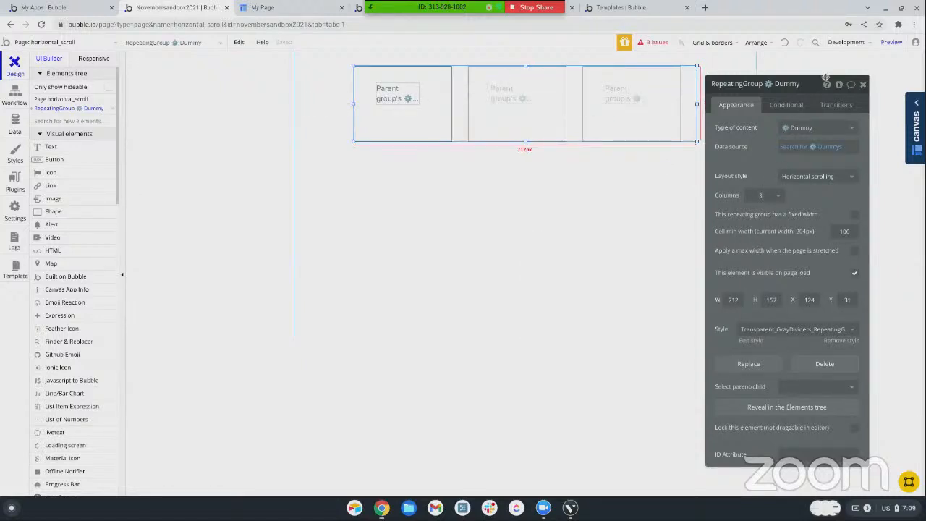
click(892, 42)
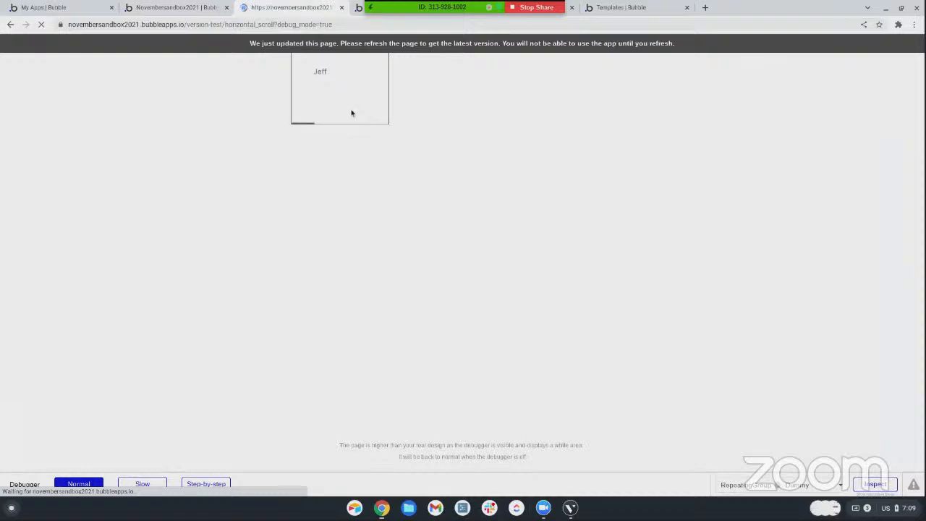
Scroll the previewed repeating group sideways in both directions to examine how its three-column cards move
scroll(352, 110, right, 3)
scroll(351, 110, right, 2)
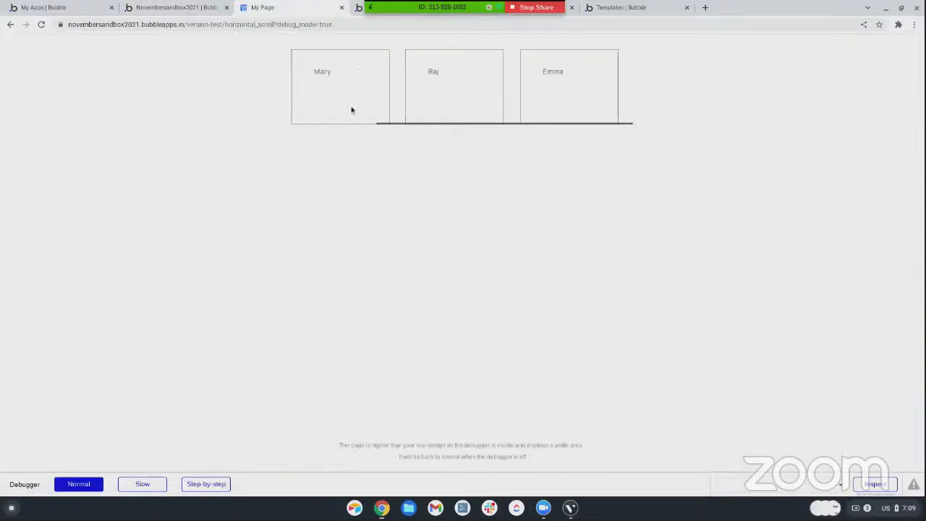
scroll(352, 110, left, 3)
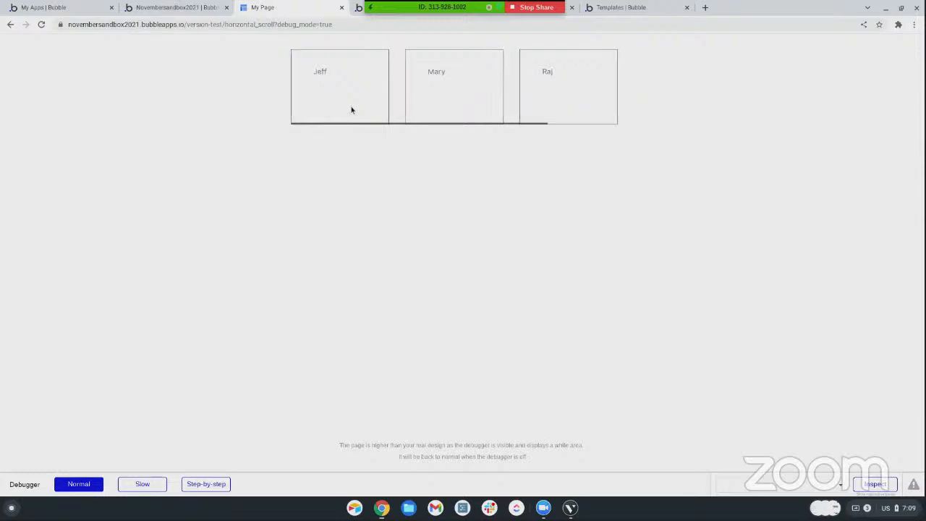
scroll(352, 110, right, 3)
scroll(351, 109, left, 3)
scroll(430, 83, right, 3)
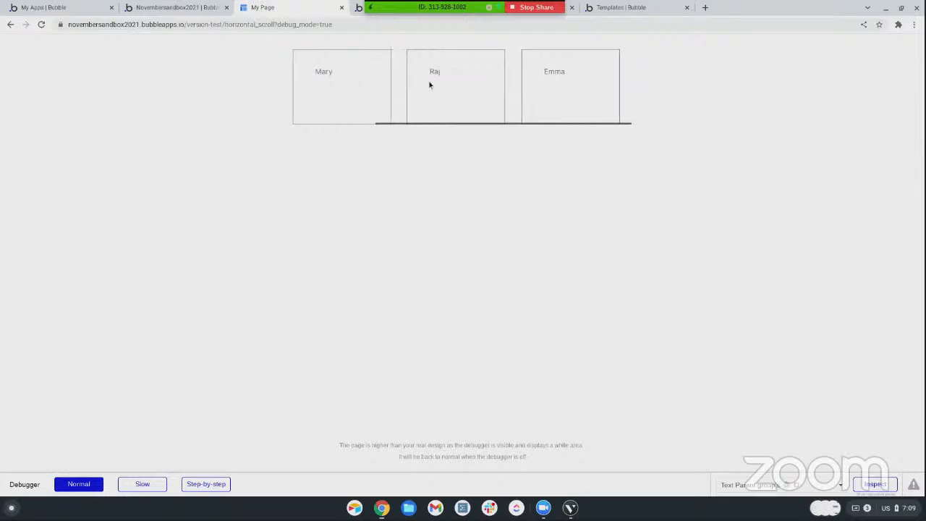
scroll(429, 84, left, 3)
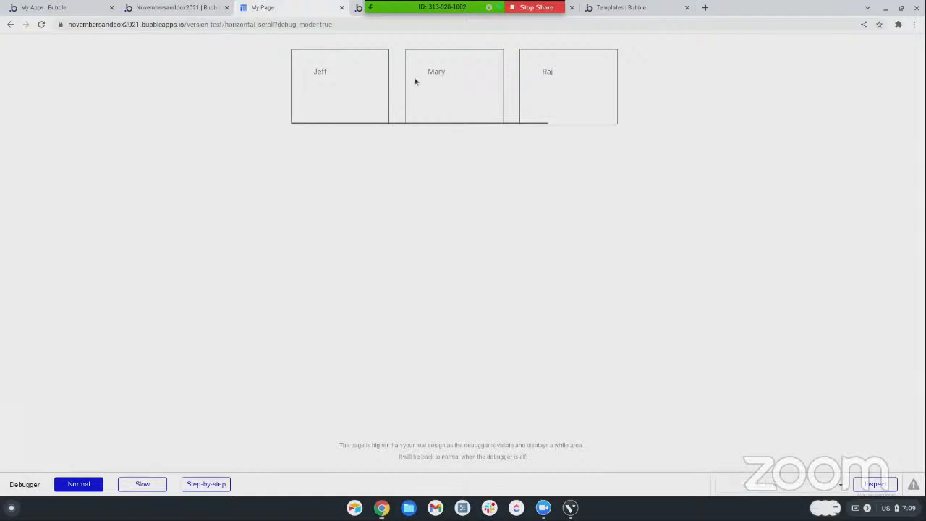
scroll(396, 75, right, 3)
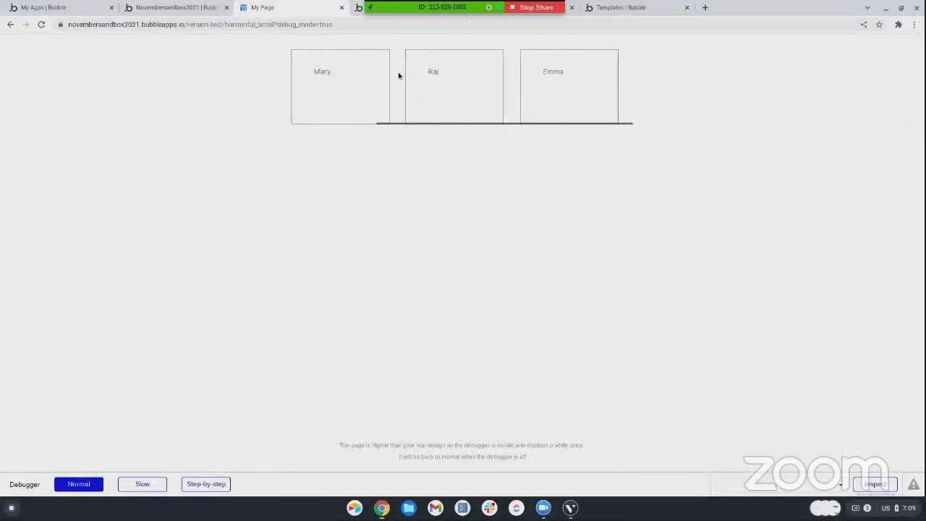
scroll(475, 81, left, 3)
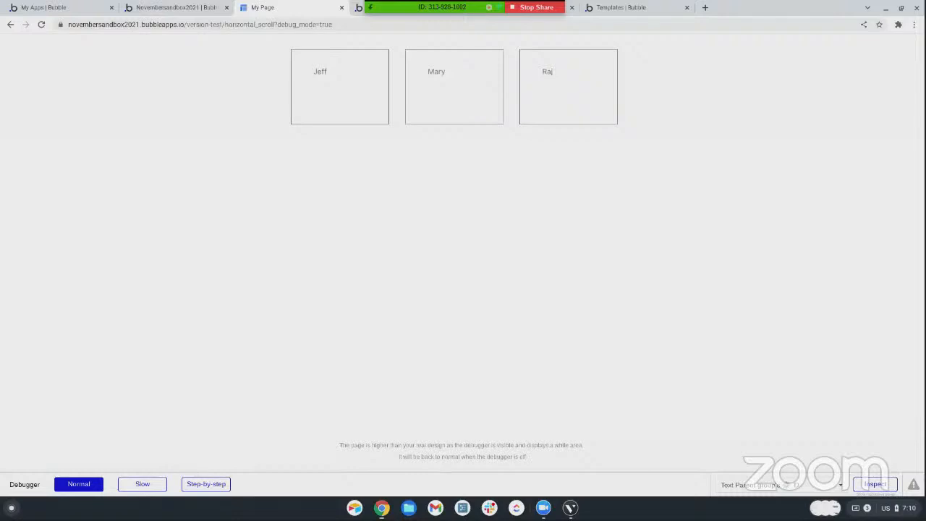
scroll(459, 83, right, 3)
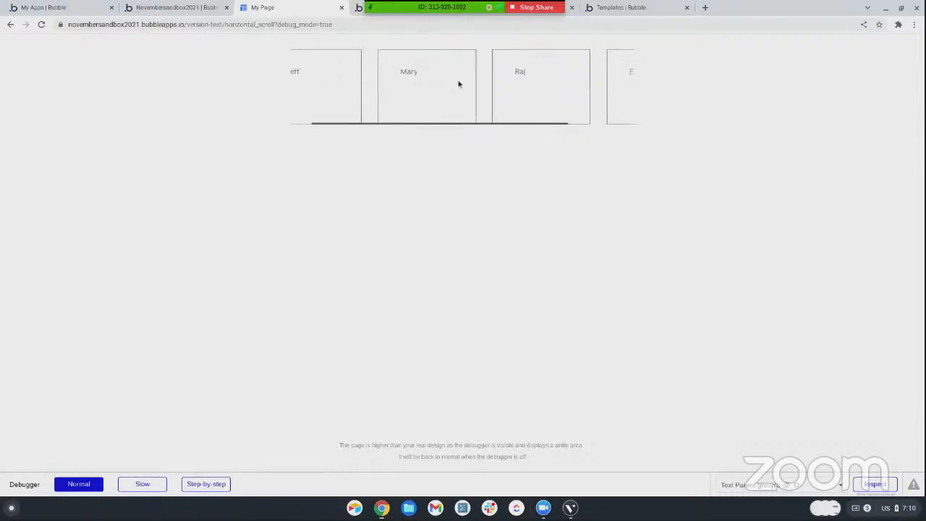
scroll(456, 82, right, 1)
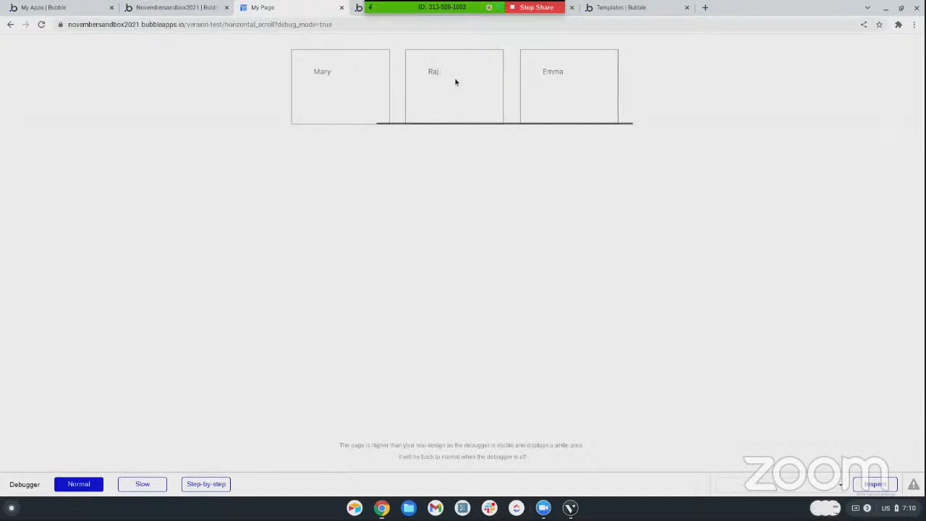
scroll(456, 82, left, 4)
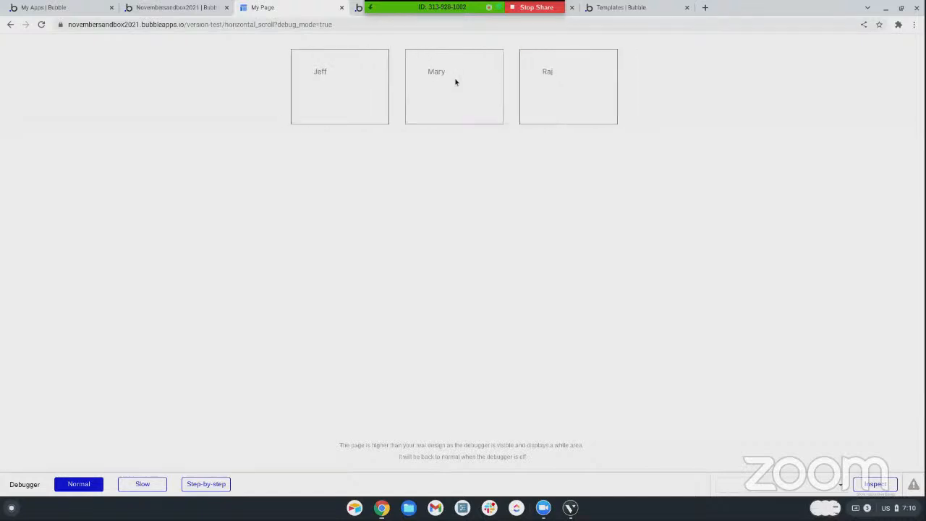
scroll(455, 82, right, 4)
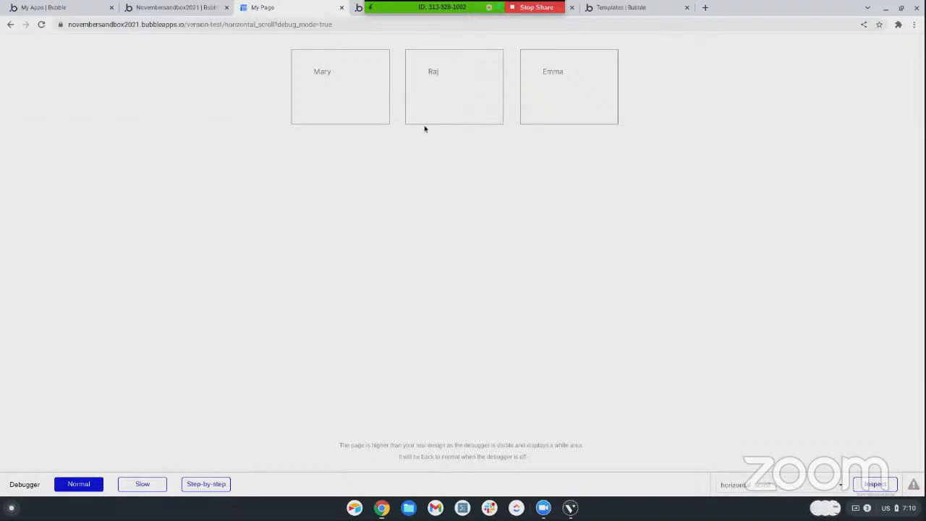
scroll(442, 103, left, 2)
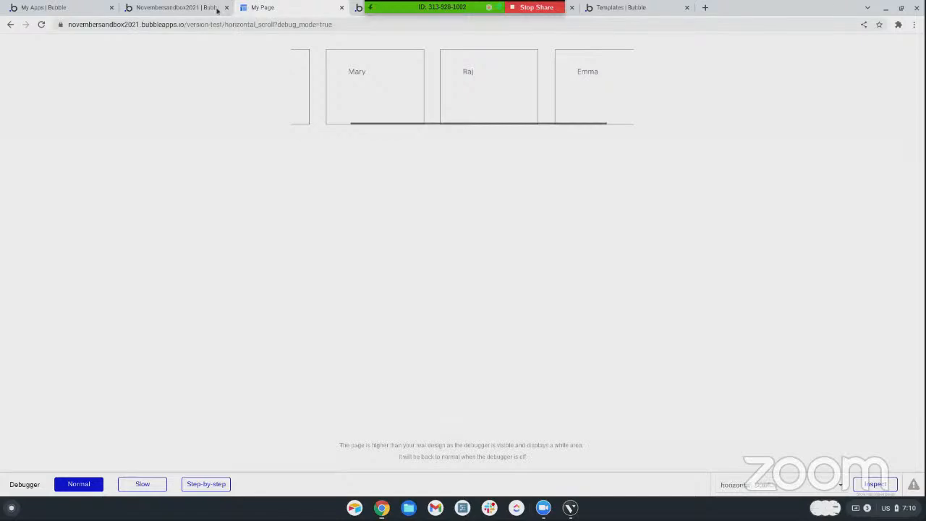
Return to the Bubble editor and look through the list of installed plugins
click(181, 8)
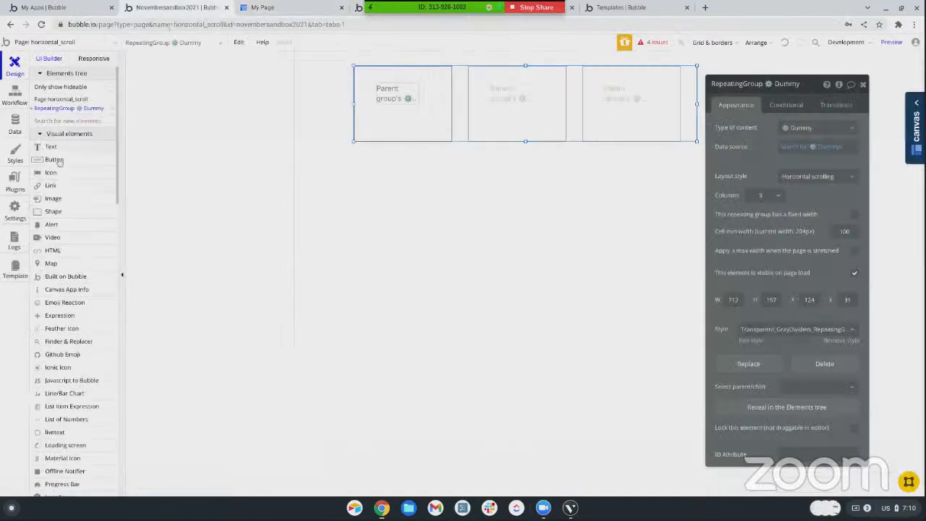
click(14, 179)
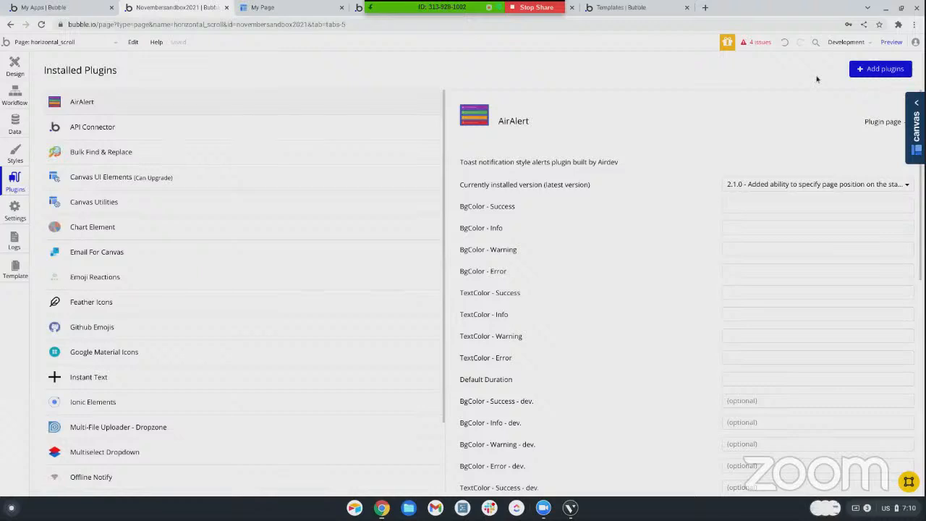
scroll(302, 149, down, 2)
scroll(303, 149, up, 2)
Switch back to the page preview and scroll the card row from end to end to check its scrolling behaviour again
click(296, 8)
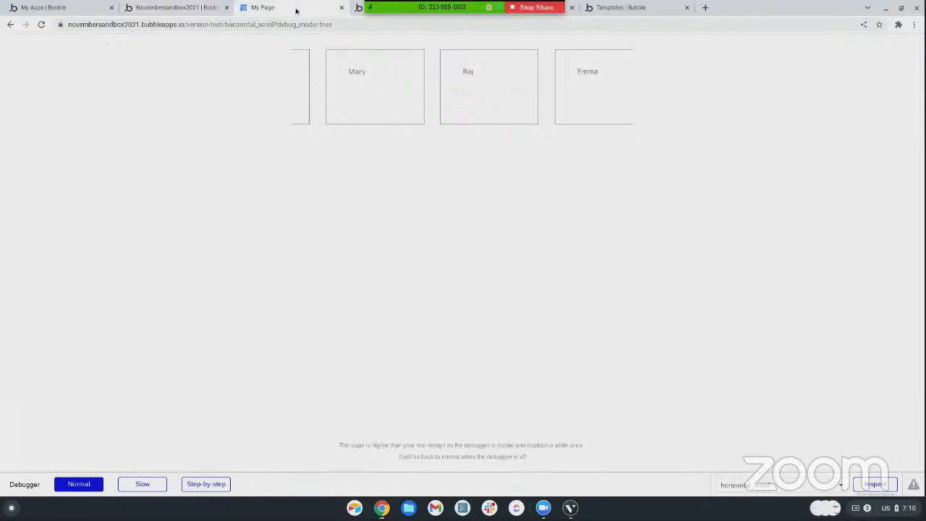
scroll(417, 108, left, 1)
scroll(417, 108, left, 2)
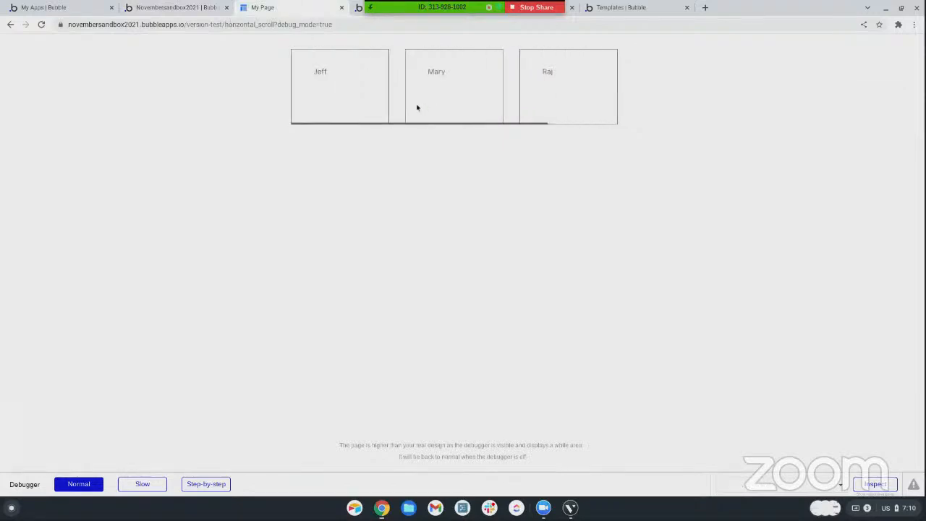
scroll(417, 108, right, 4)
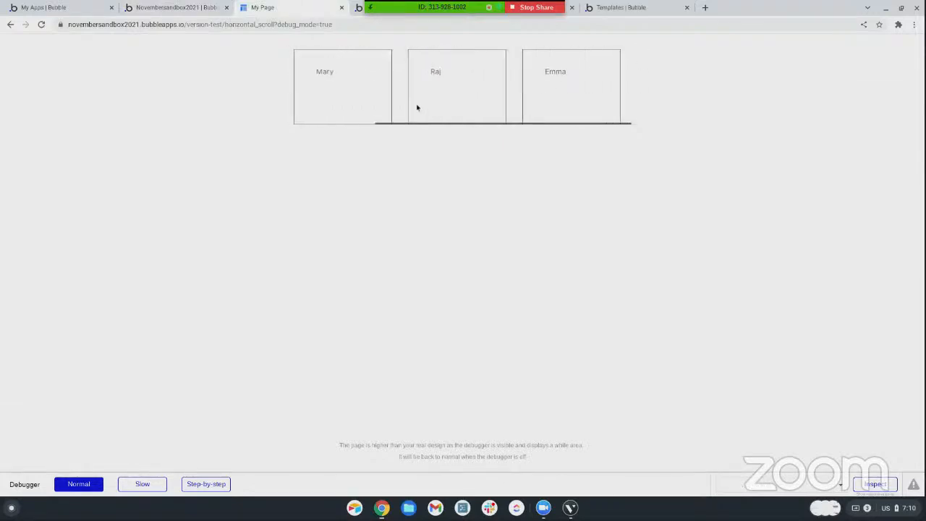
scroll(417, 108, left, 4)
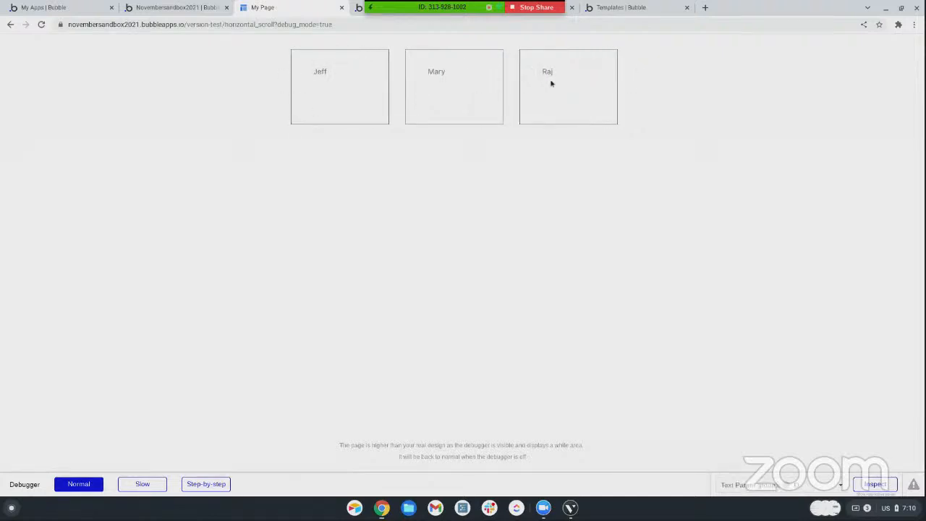
scroll(398, 116, right, 2)
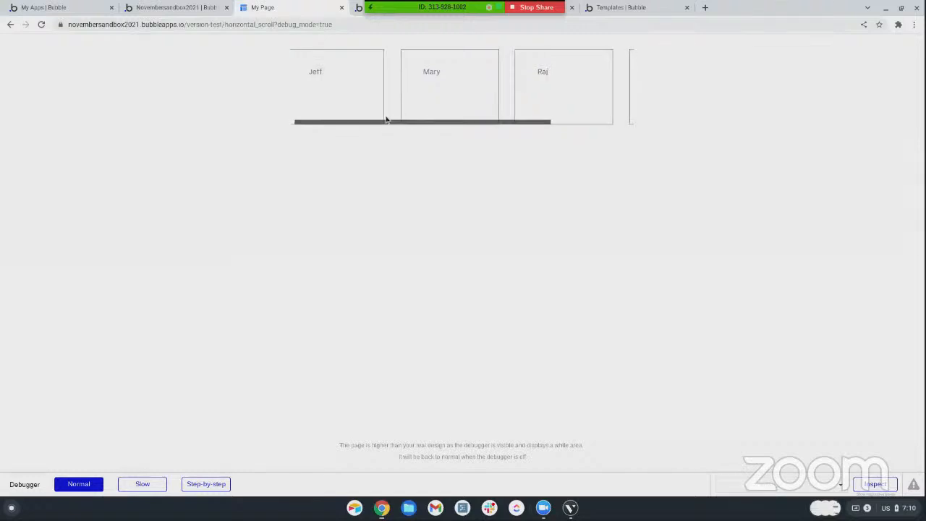
scroll(408, 96, right, 2)
scroll(407, 96, left, 3)
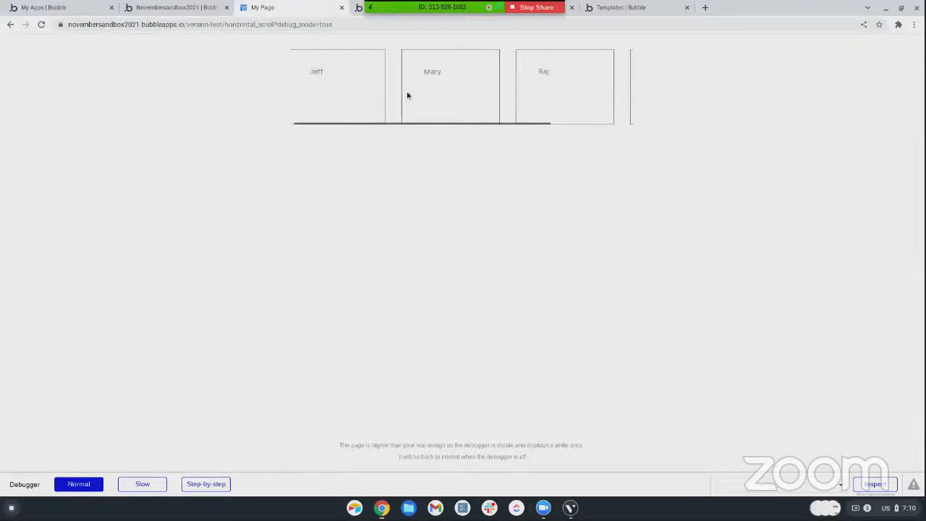
Go back to the page design in the editor and change the repeating group's layout style to Fixed number of cells
click(174, 7)
click(15, 67)
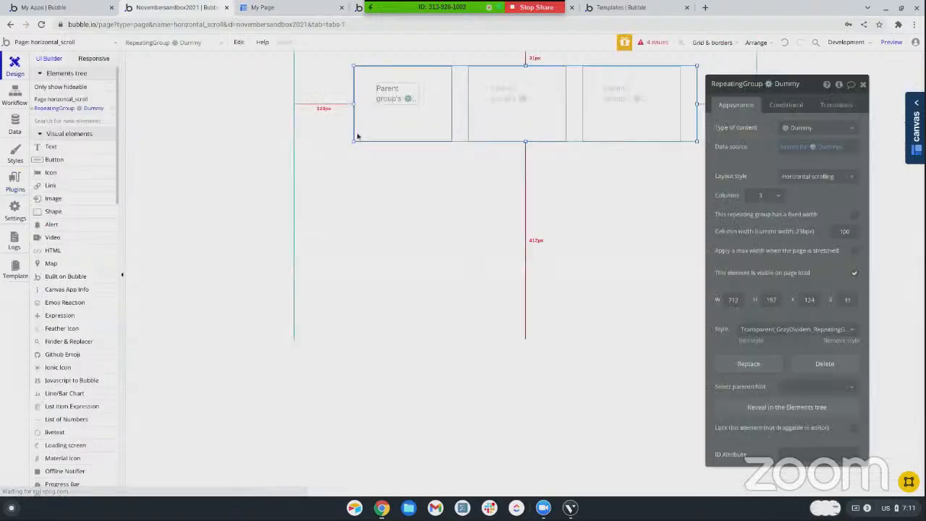
click(806, 176)
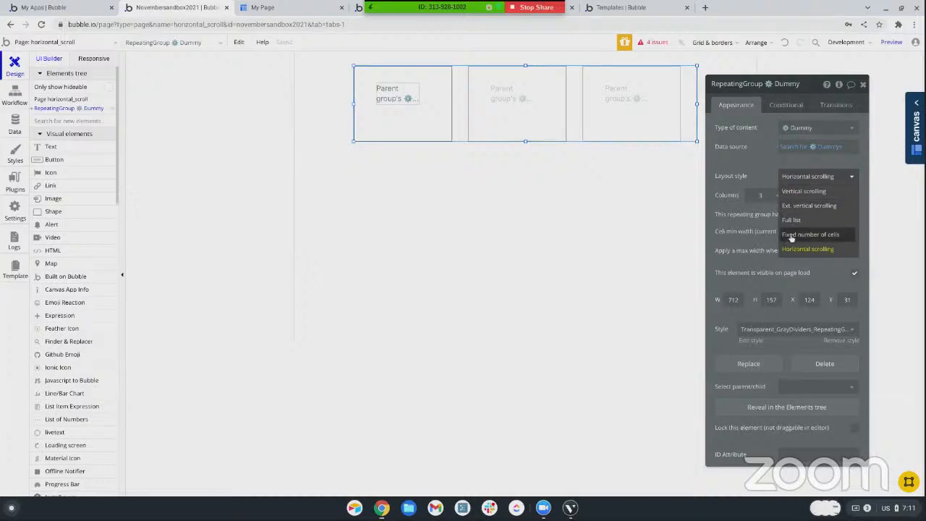
click(791, 234)
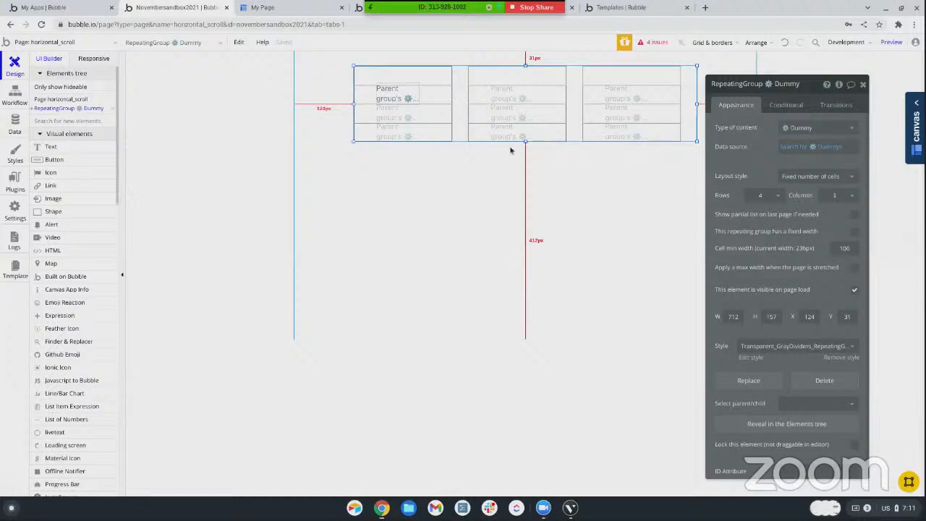
Set the repeating group's number of rows to 1
click(537, 150)
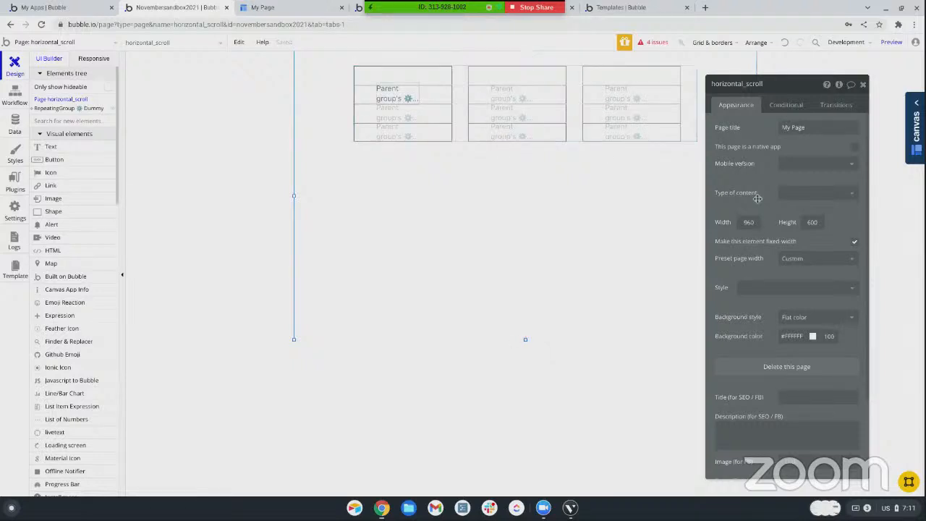
click(609, 140)
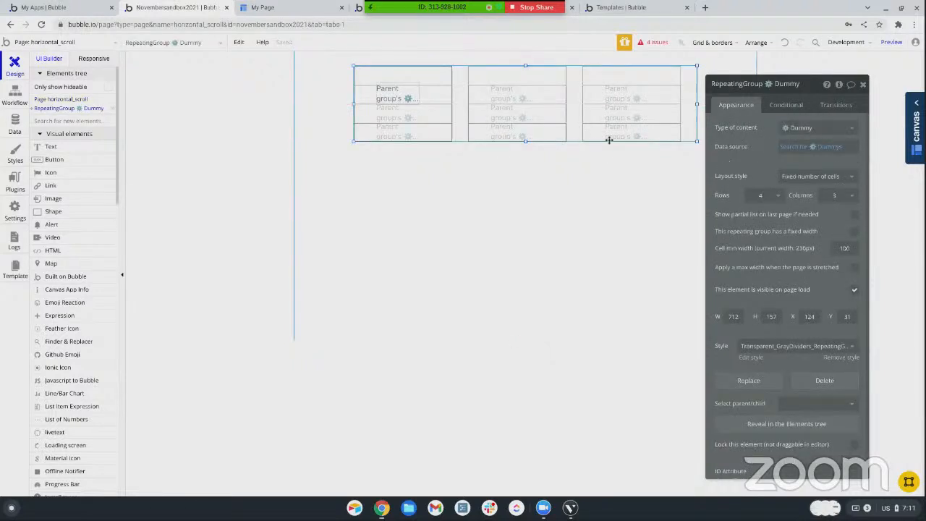
click(760, 195)
click(759, 212)
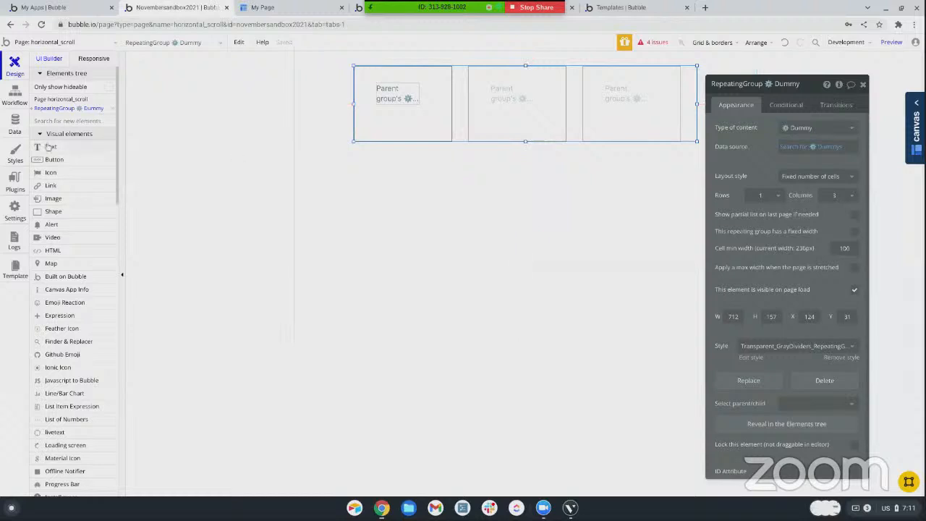
scroll(56, 168, down, 1)
scroll(55, 168, up, 1)
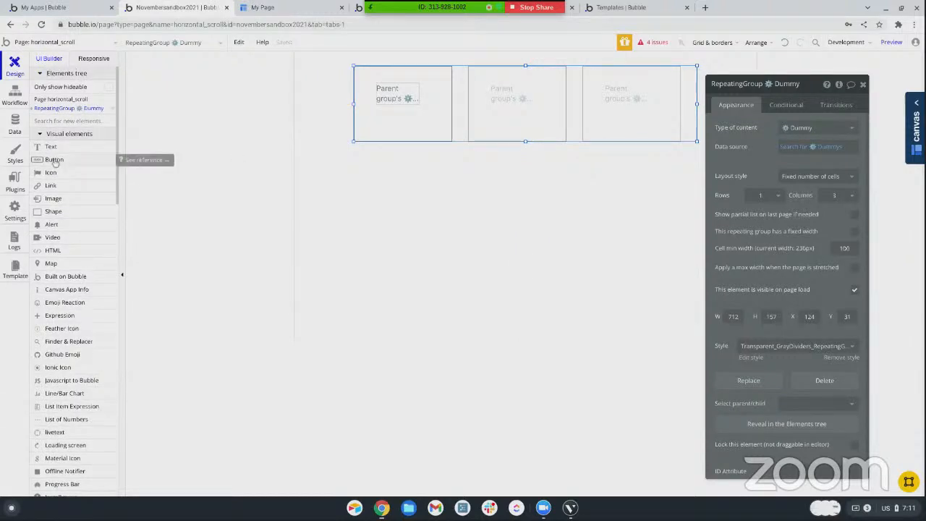
click(55, 160)
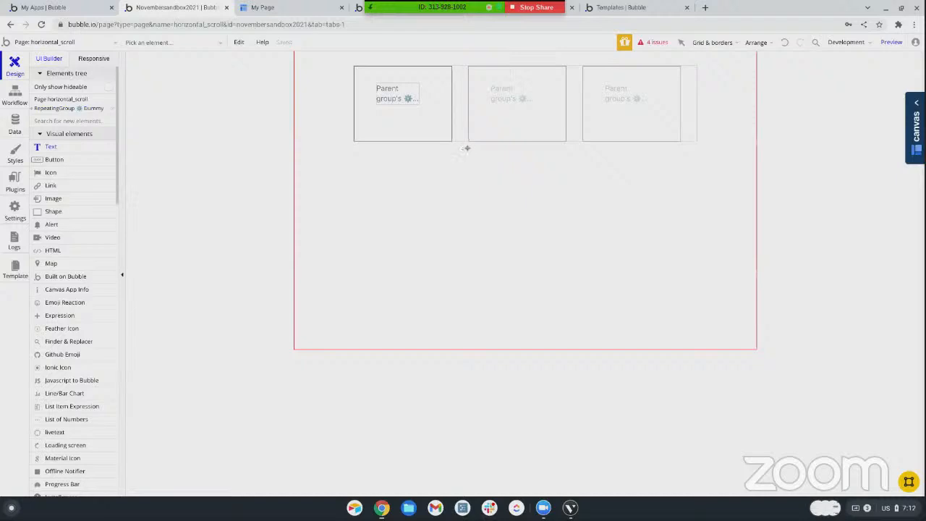
drag(471, 149, 492, 161)
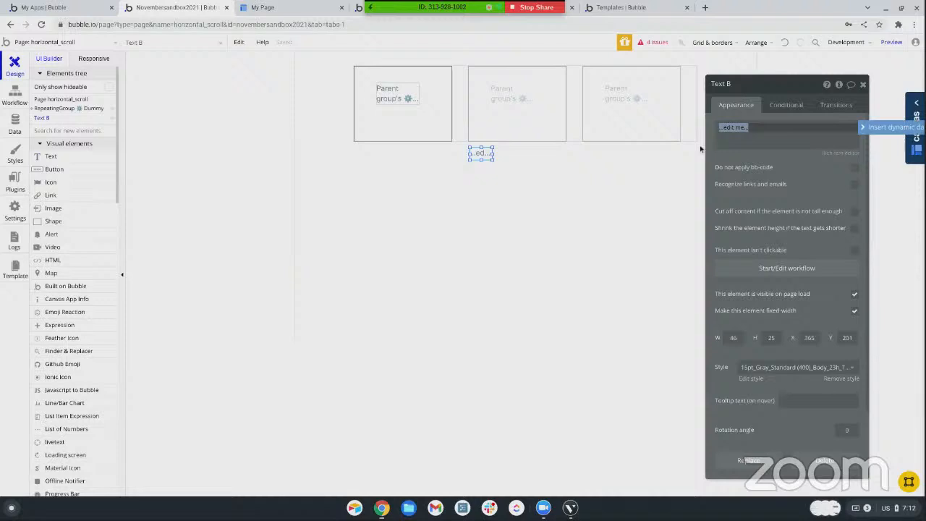
right_click(481, 152)
click(509, 162)
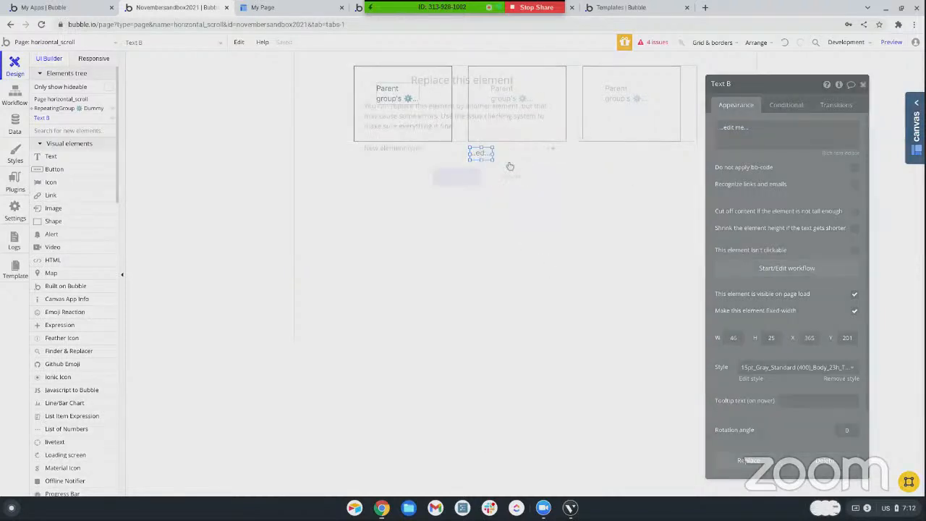
click(473, 150)
click(469, 181)
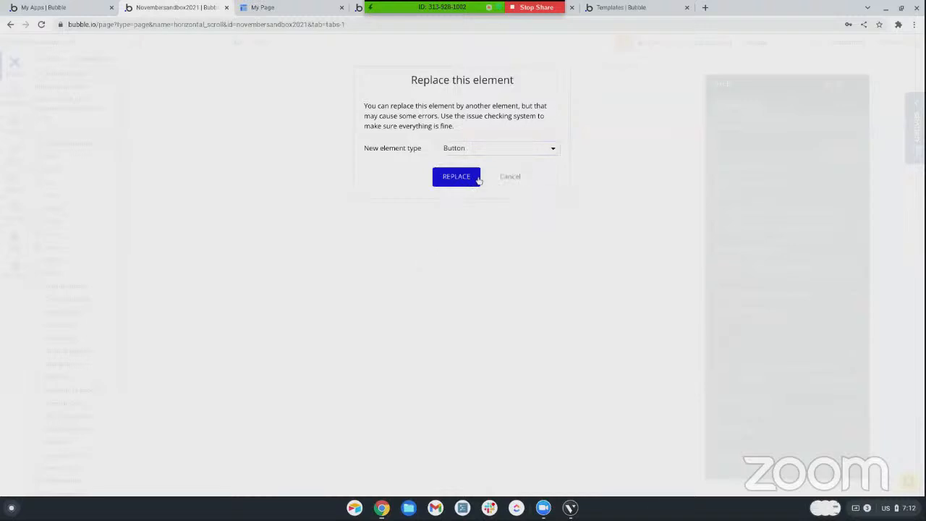
click(475, 178)
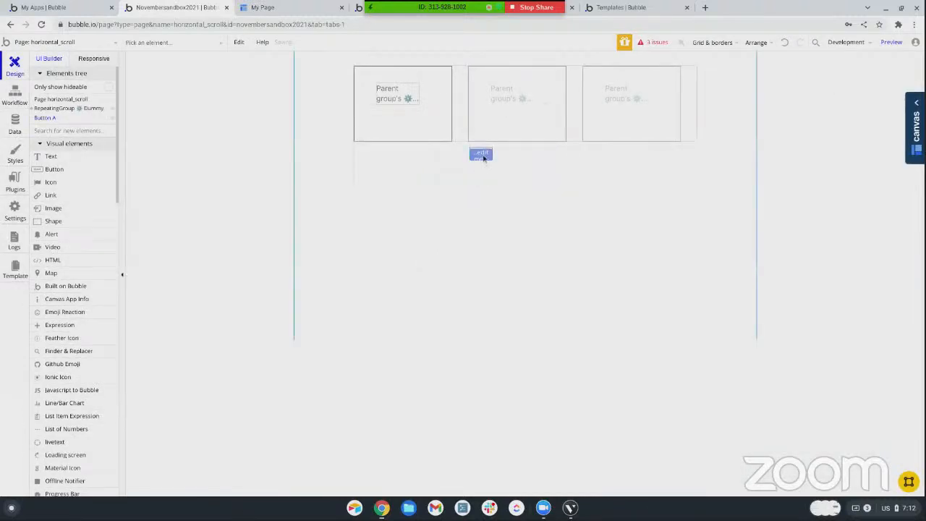
double_click(483, 158)
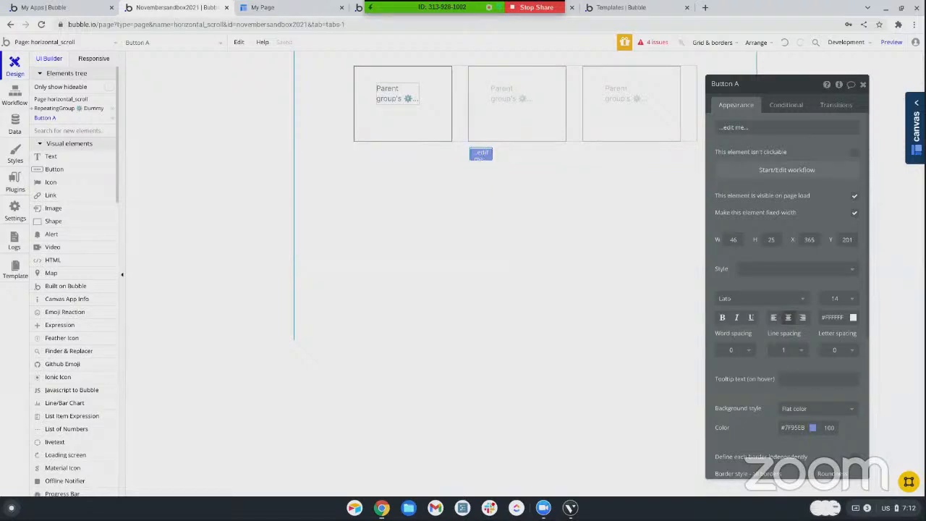
key(Delete)
Draw a button about 48 by 25 just below the middle of the repeating group and place a copy beside it
click(51, 159)
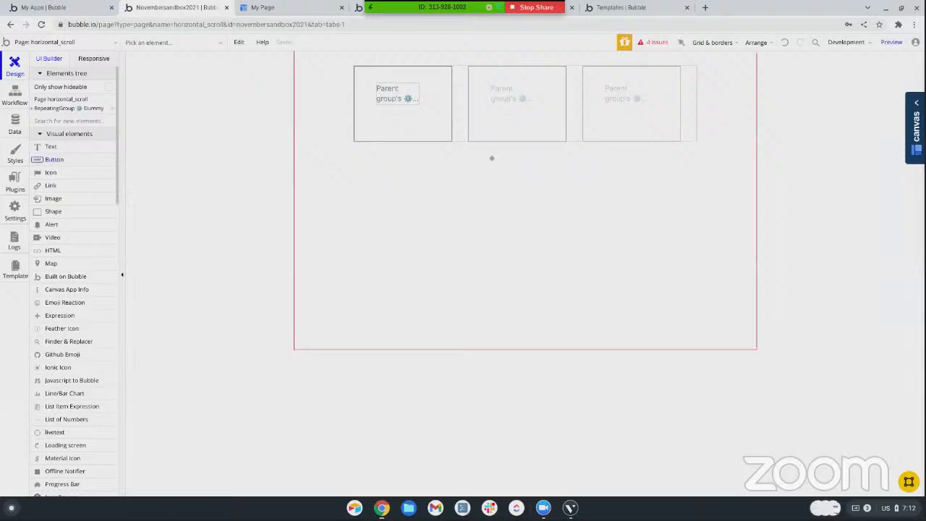
drag(476, 151, 501, 165)
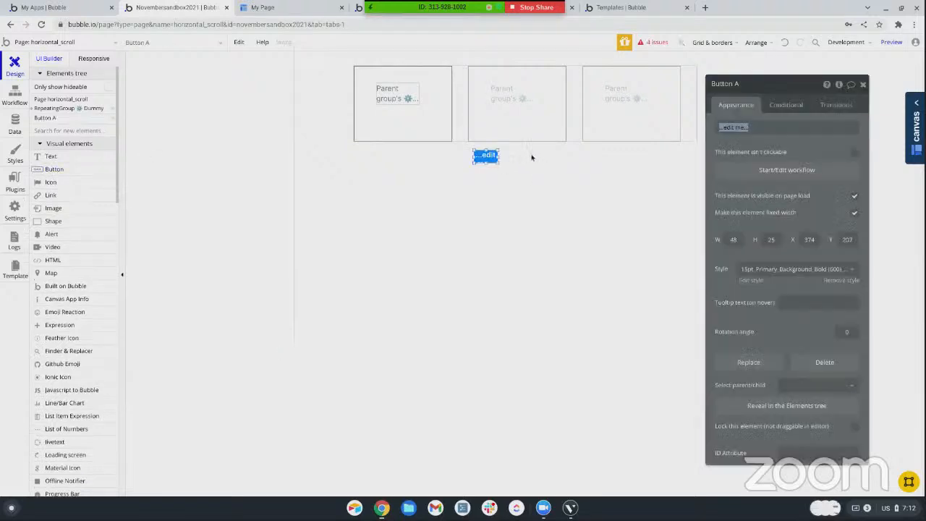
key(ctrl+c)
key(ctrl+v)
drag(494, 154, 533, 163)
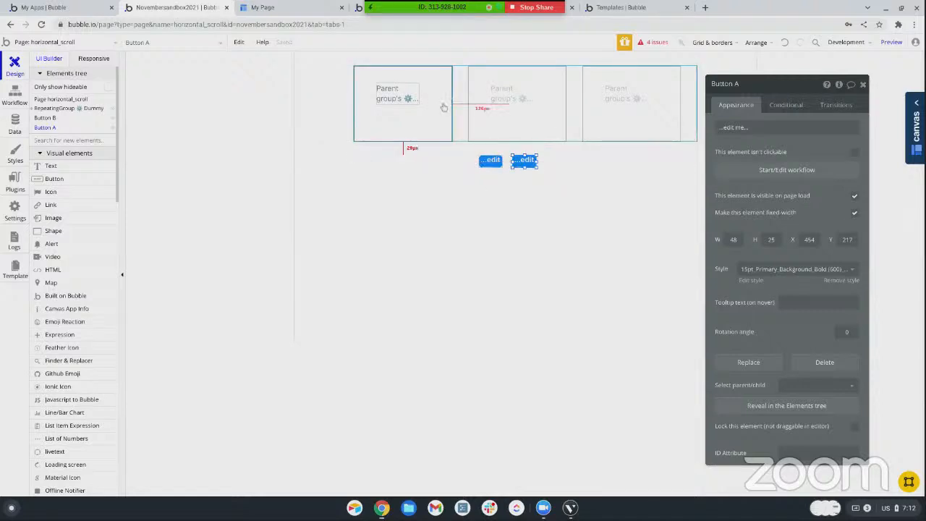
Move the right-hand button further from its twin and draw a text element about 42 by 26 in the gap between them
click(492, 162)
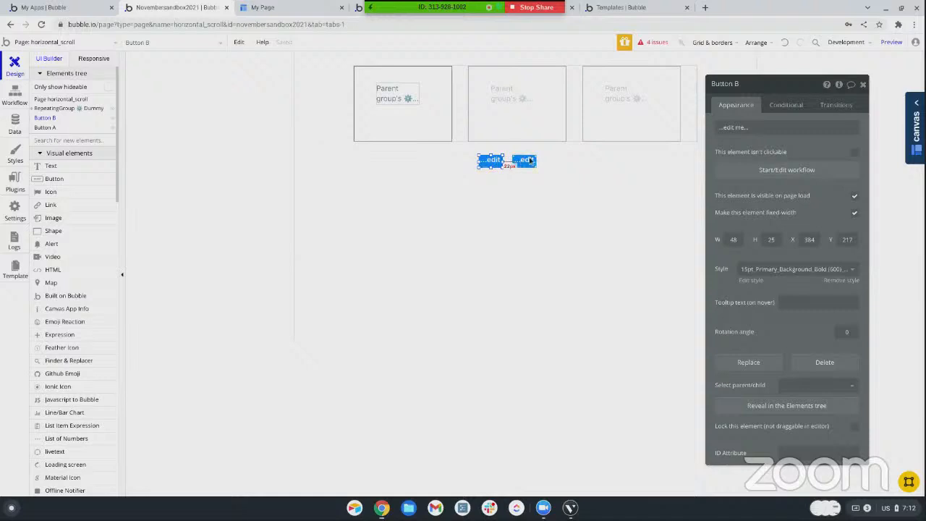
drag(529, 165, 548, 167)
click(184, 184)
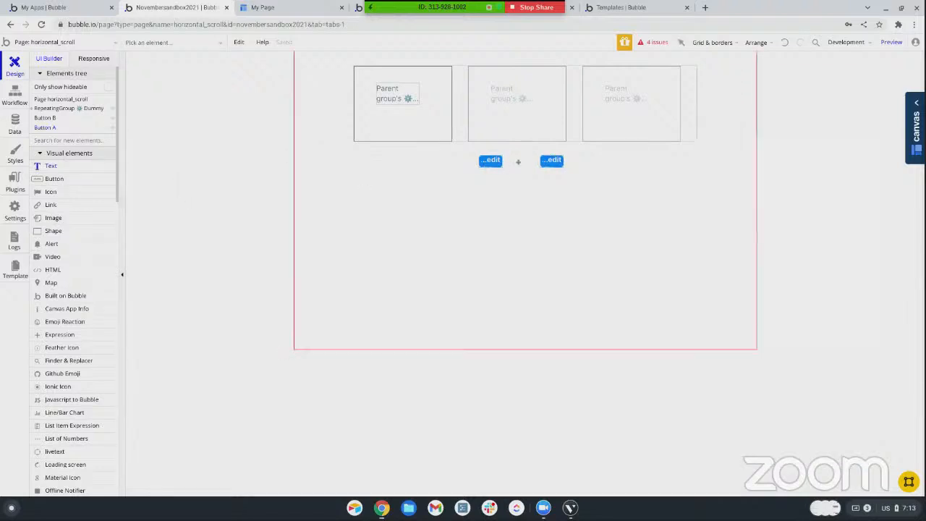
drag(510, 154, 531, 167)
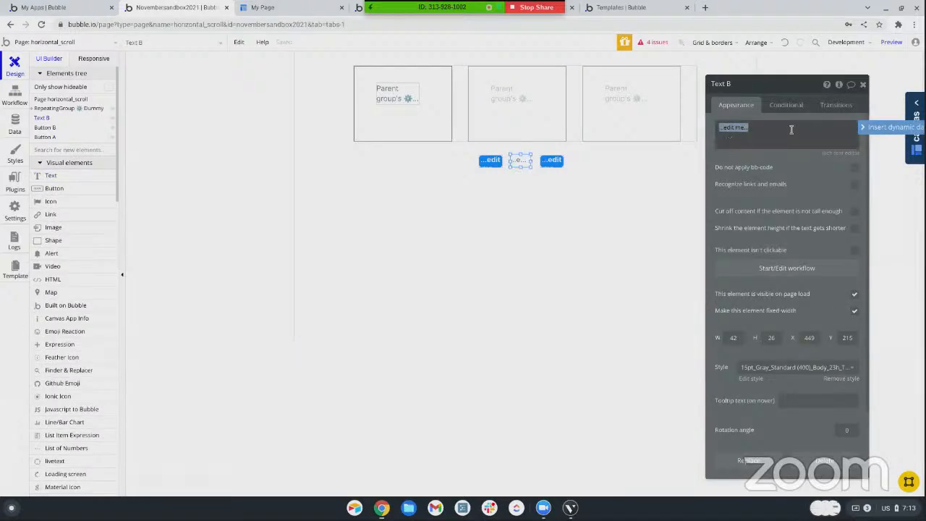
Fill the new text element with the dynamic value RepeatingGroup Dummy's page number
click(868, 129)
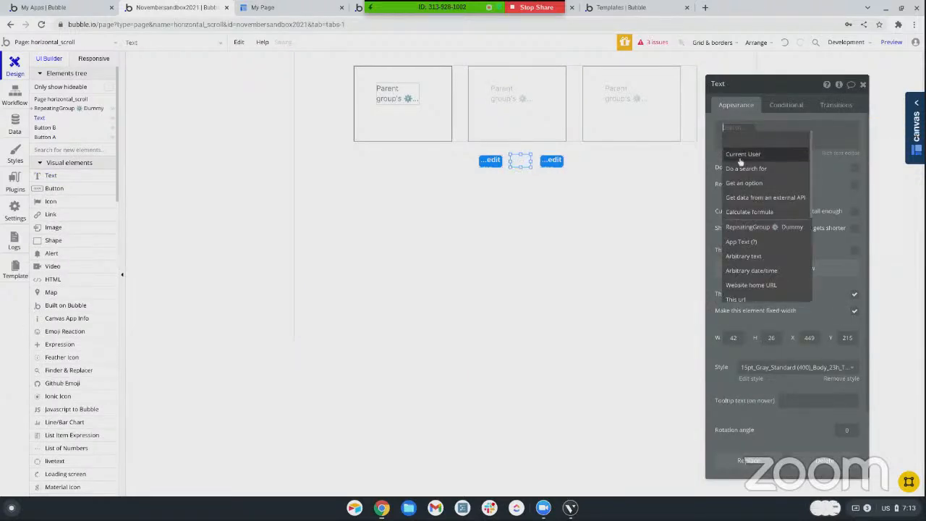
click(740, 182)
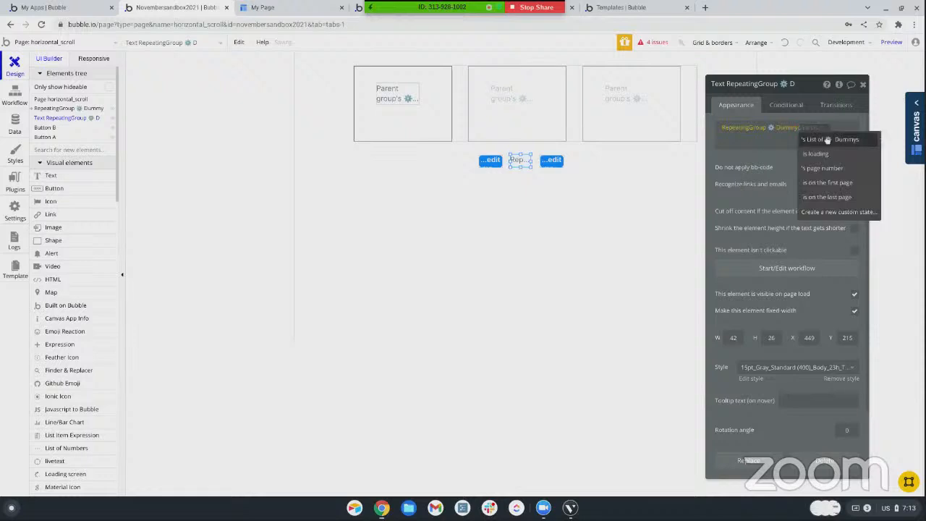
click(823, 168)
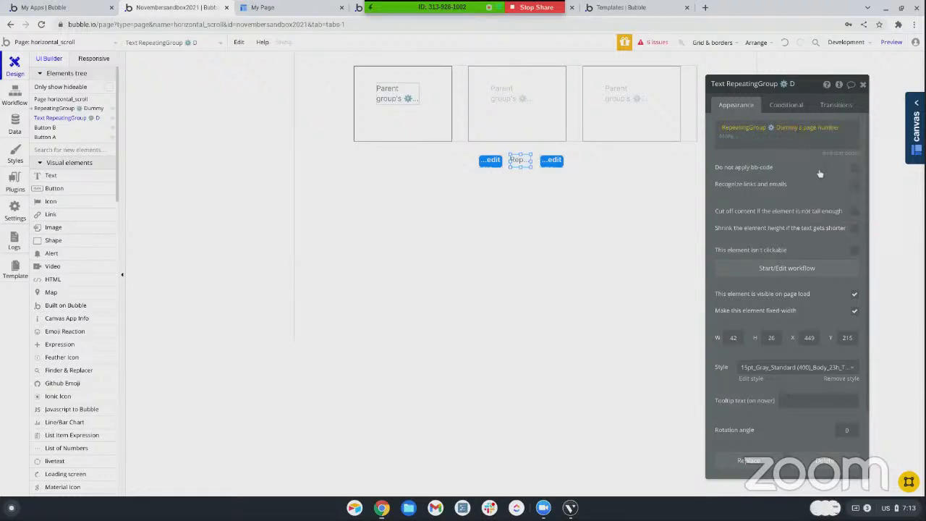
Append a slash and the dynamic value RepeatingGroup Dummy's List of Dummys:count / 3 to the page number text
click(747, 136)
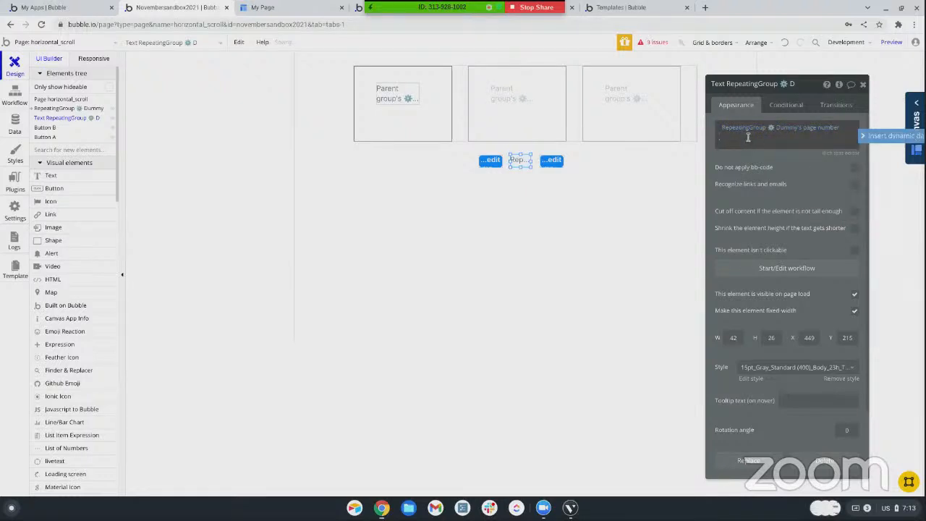
click(875, 136)
click(741, 237)
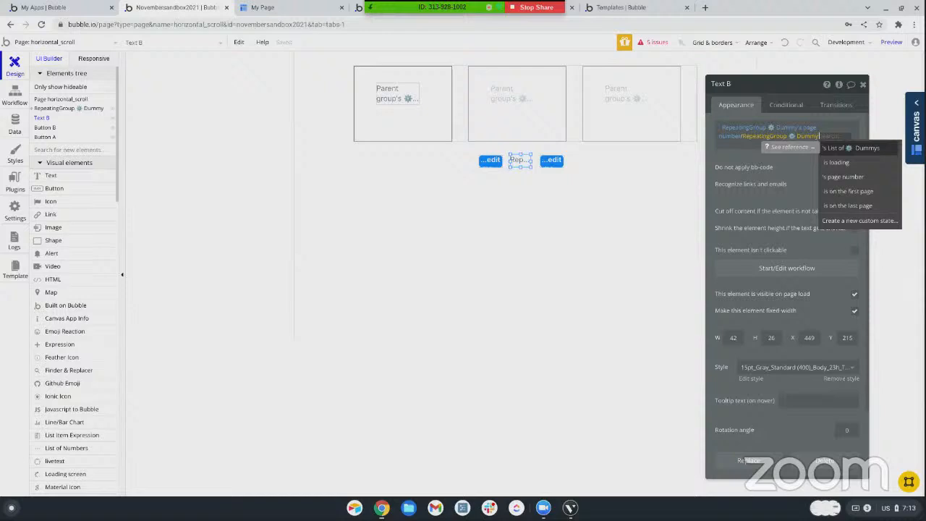
click(857, 148)
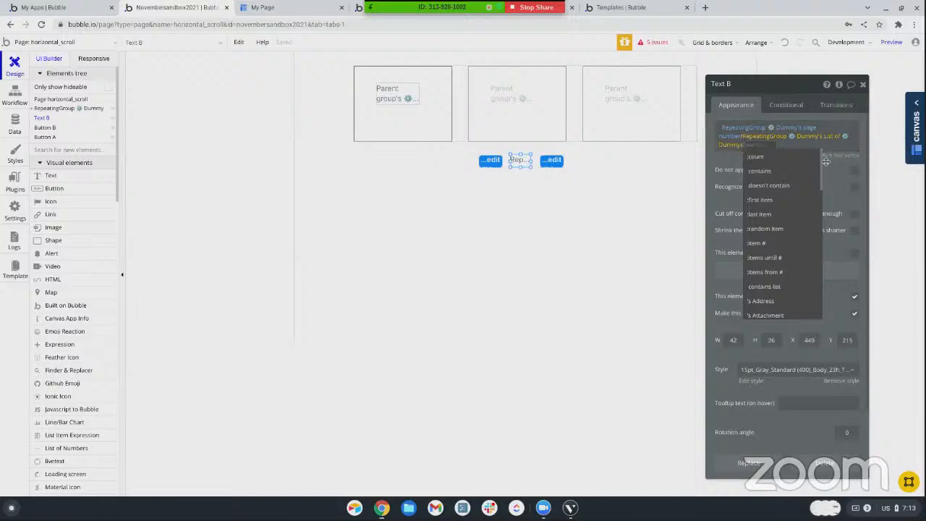
click(779, 158)
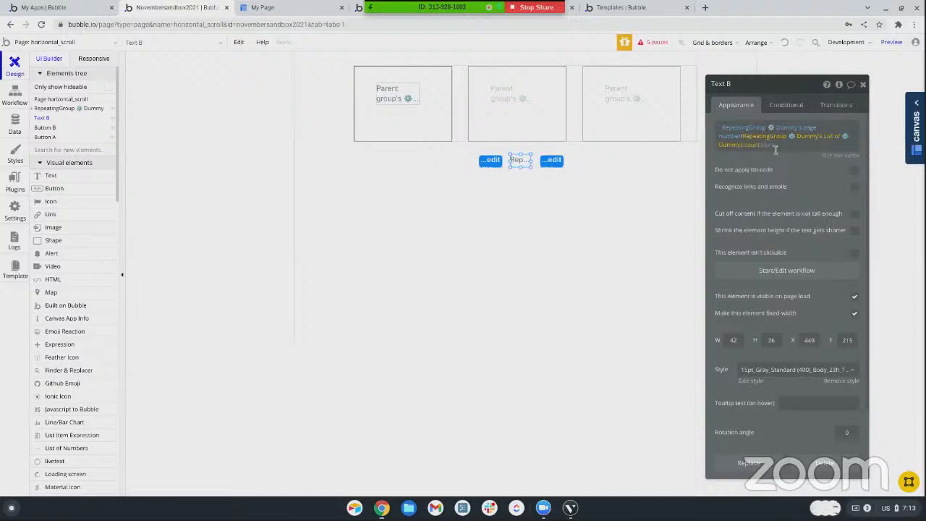
click(772, 296)
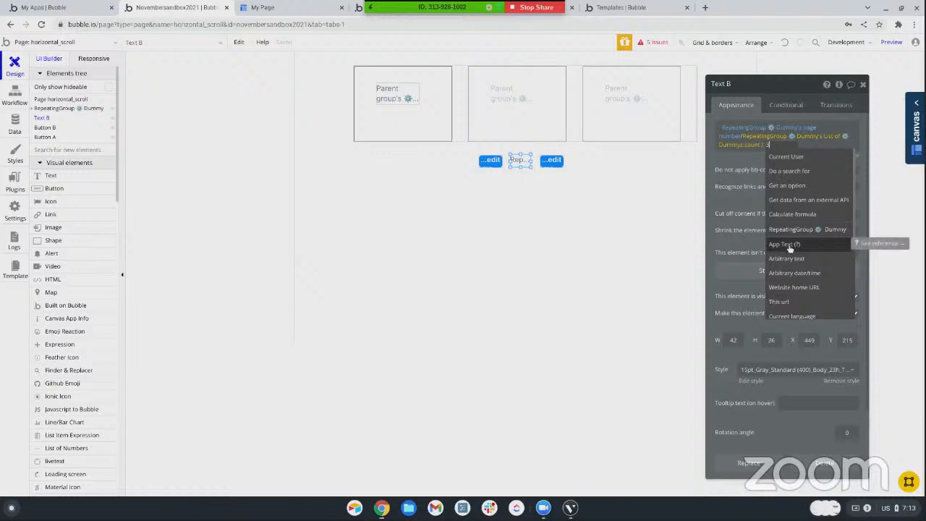
text(3)
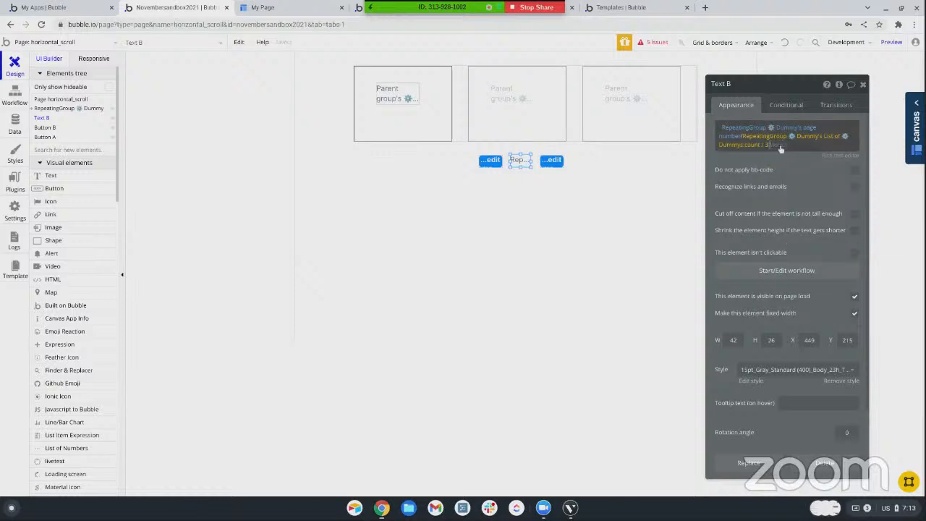
Format the divided count as a Number with 0 decimal places
click(781, 148)
click(783, 174)
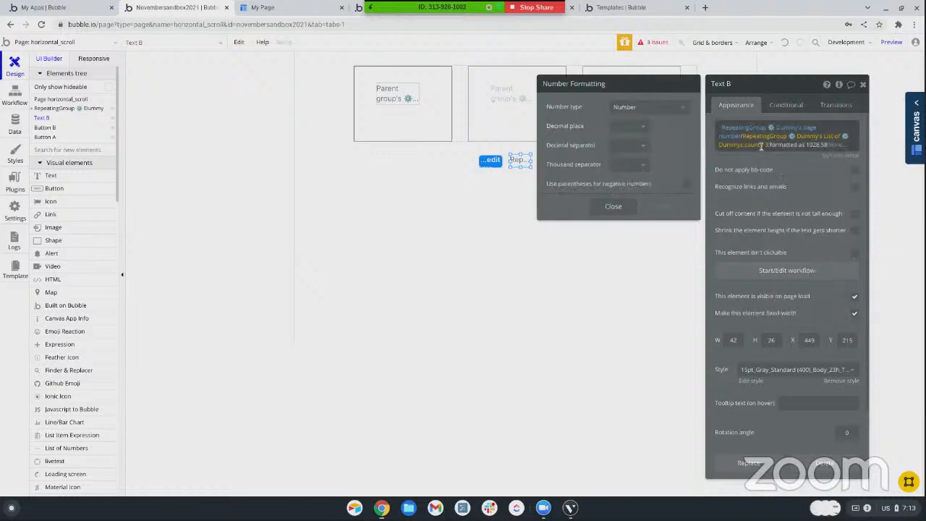
click(646, 107)
click(626, 123)
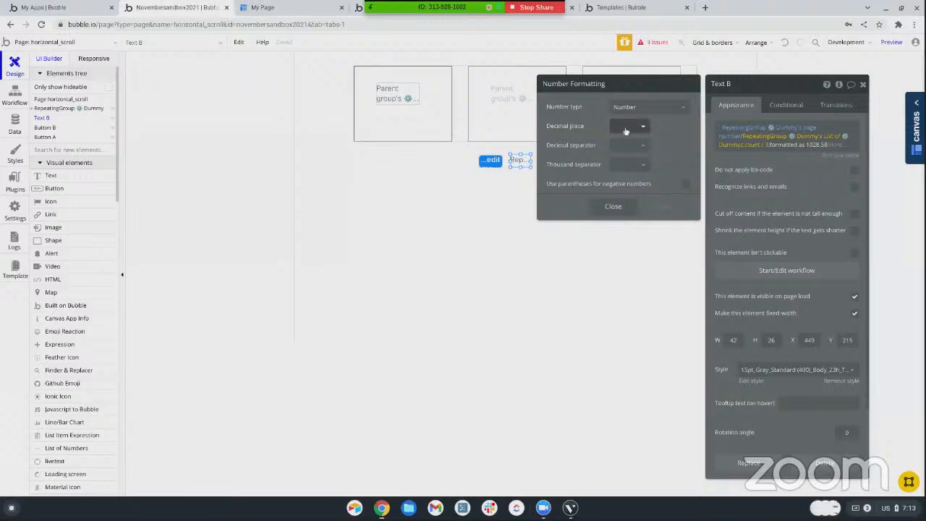
click(626, 129)
click(622, 144)
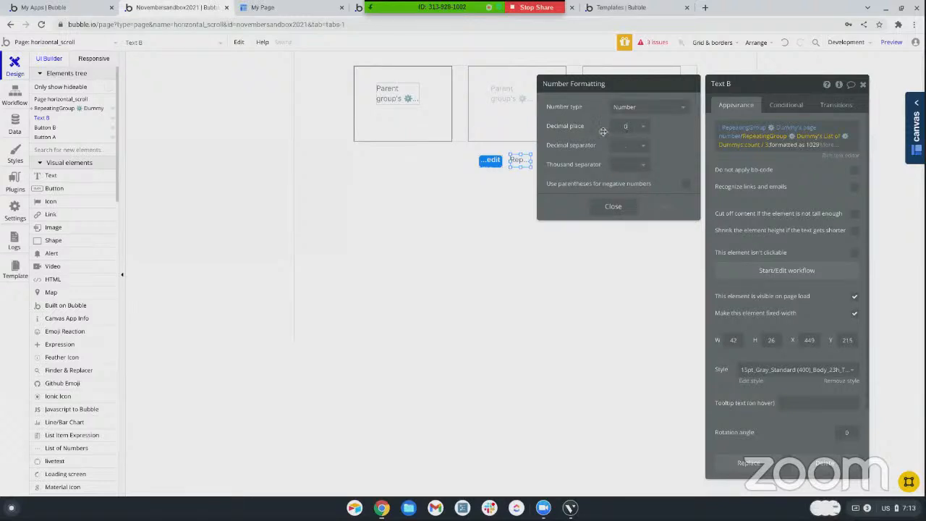
click(793, 170)
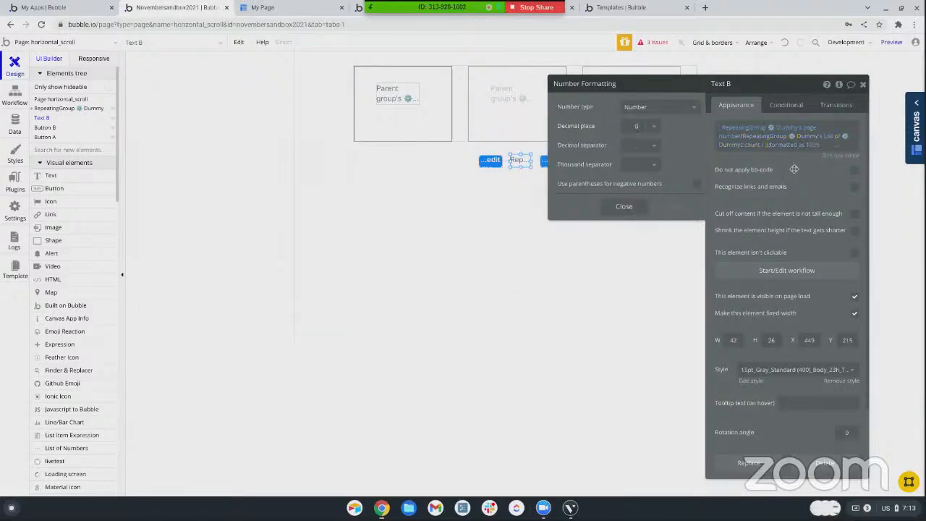
Preview the page to check the page indicator between the buttons, and return to the editor to inspect its count expression
click(890, 42)
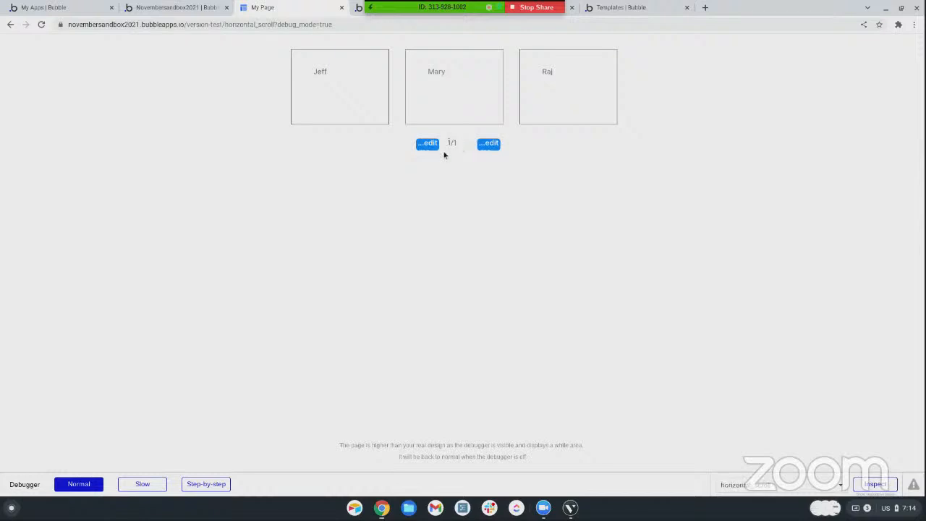
click(196, 8)
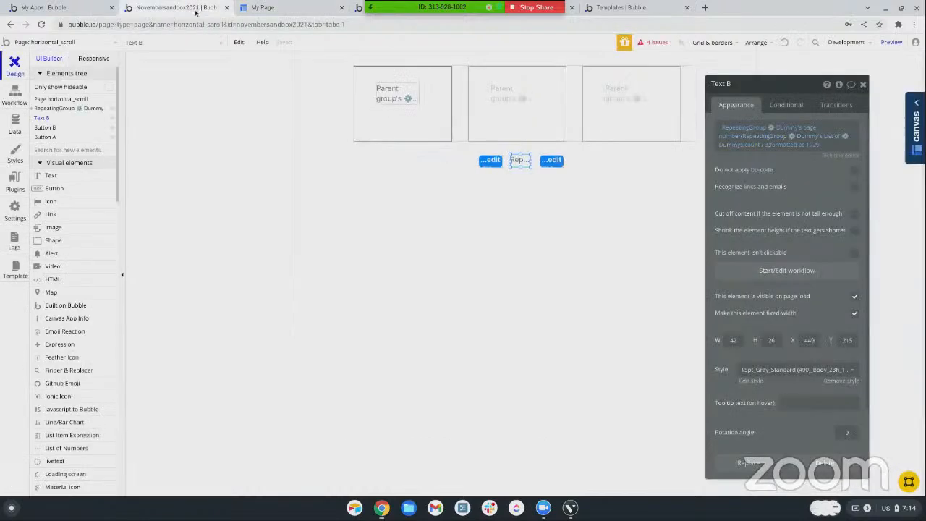
click(772, 145)
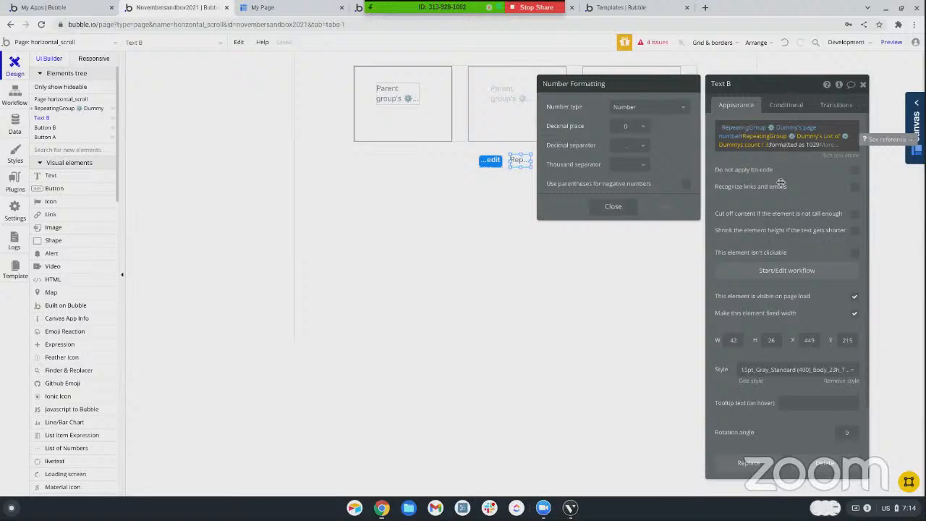
Create a click workflow for the right-hand button (Button A) with a Show next action on RepeatingGroup Dummy
click(491, 163)
click(552, 164)
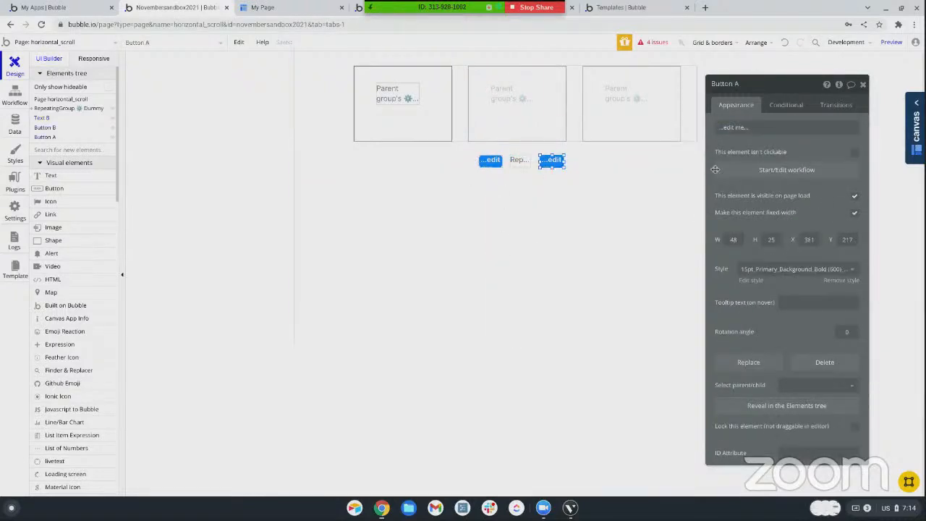
click(726, 172)
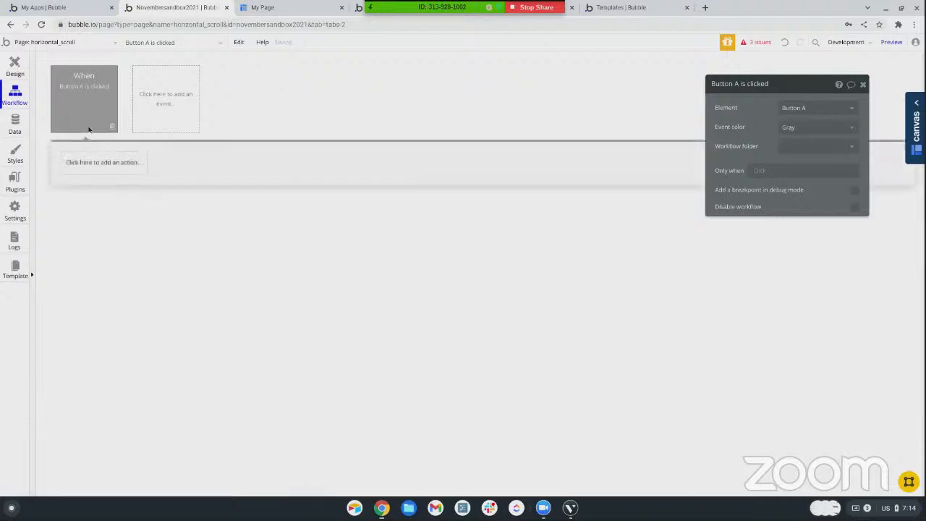
click(86, 163)
mouse_move(87, 295)
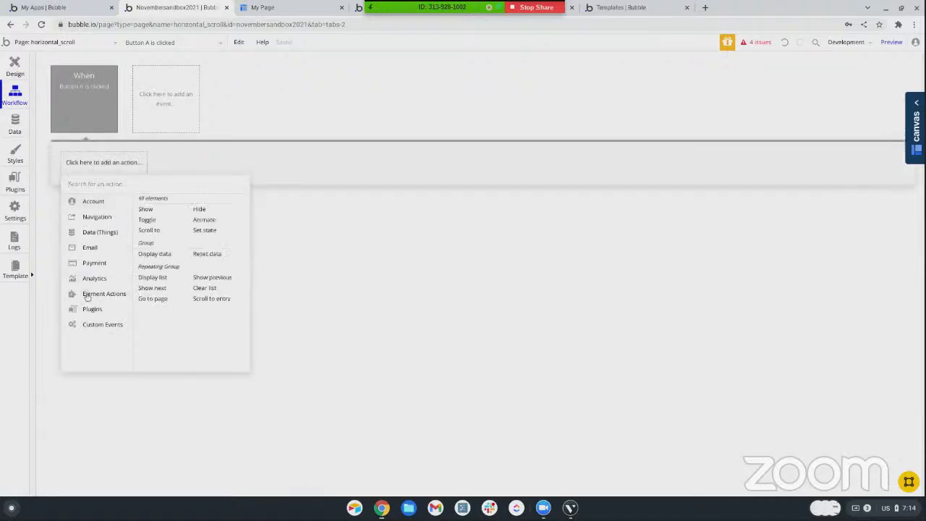
click(152, 288)
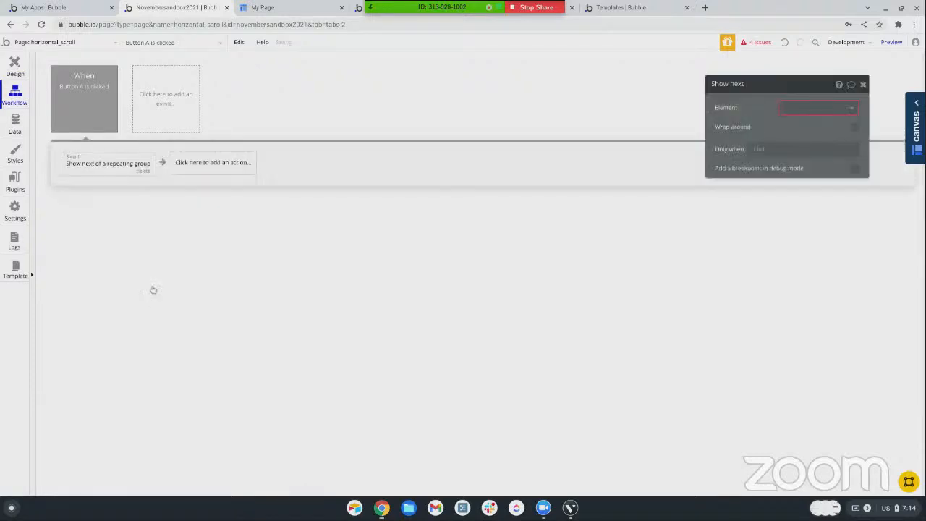
Create a click workflow for the left-hand button (Button B) with a Show previous action on RepeatingGroup Dummy
click(15, 67)
click(492, 161)
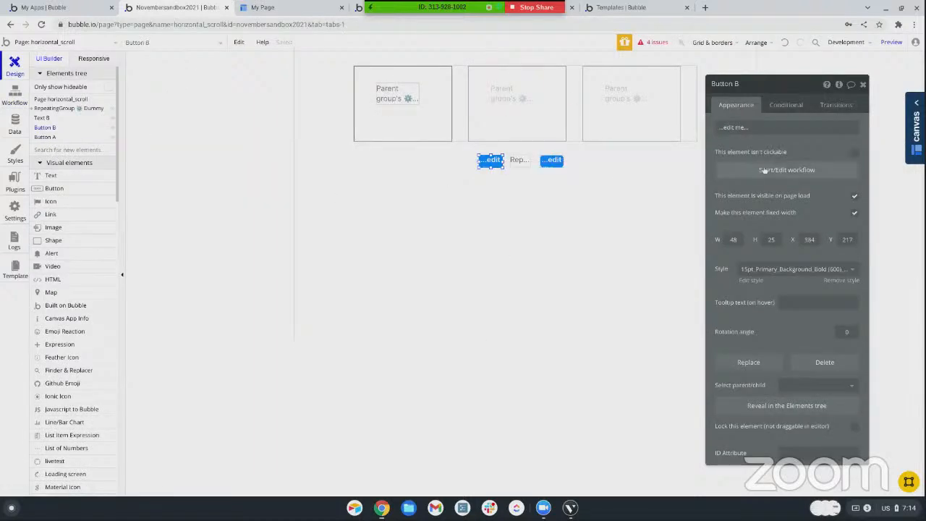
click(786, 169)
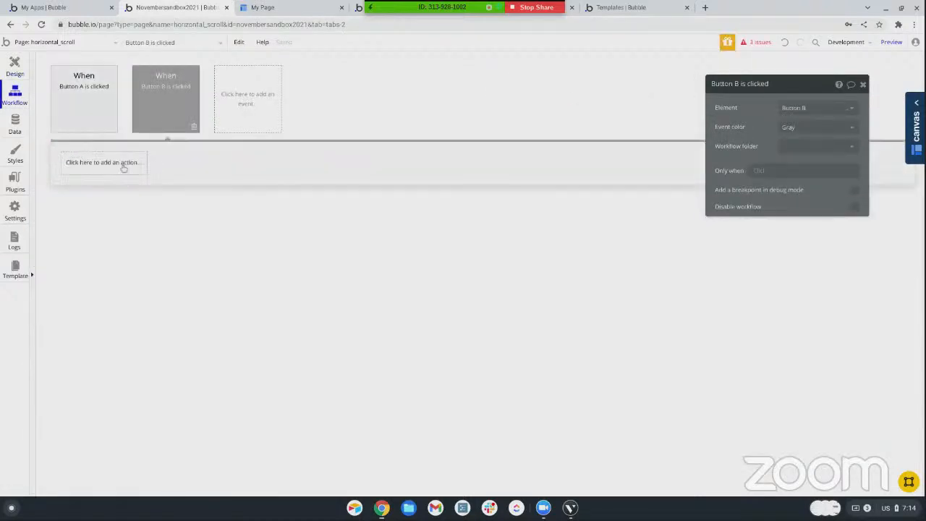
click(123, 164)
mouse_move(80, 309)
mouse_move(100, 295)
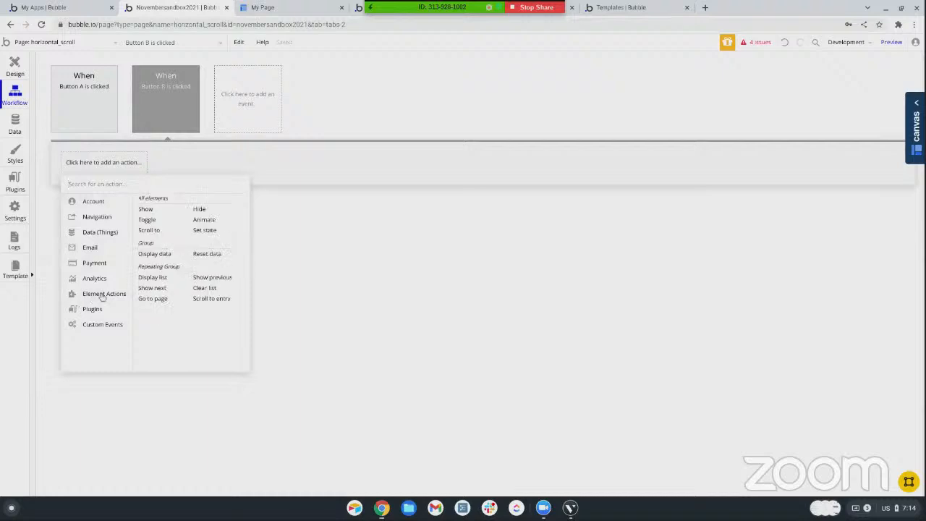
click(206, 283)
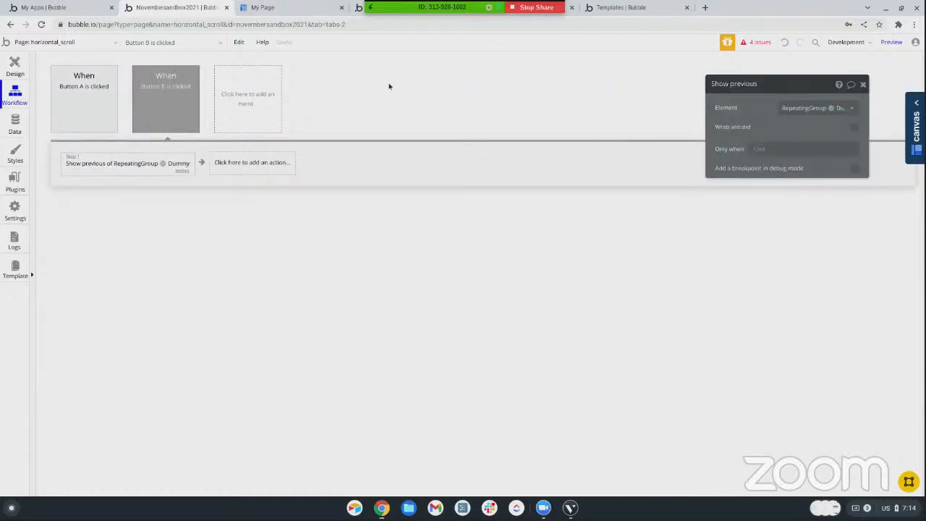
Preview the page and test both buttons by paging the cards forward and back twice
click(891, 42)
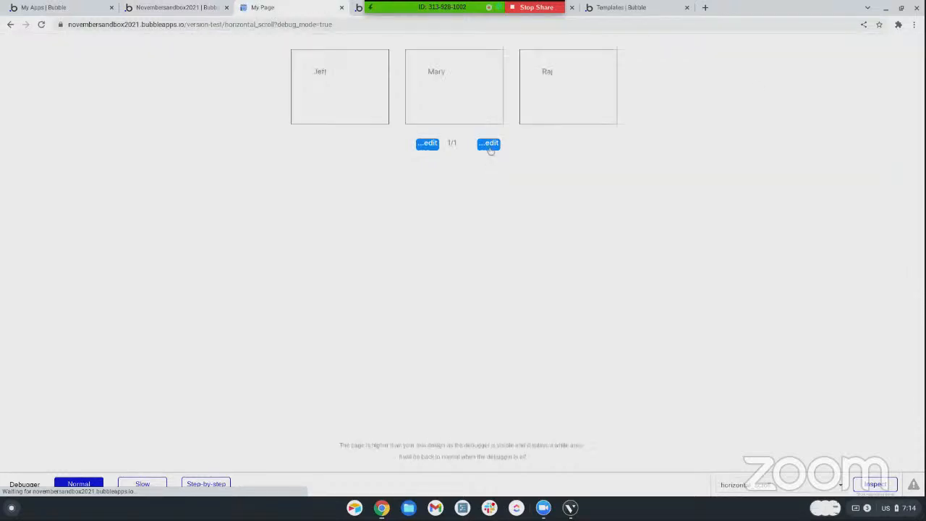
click(489, 147)
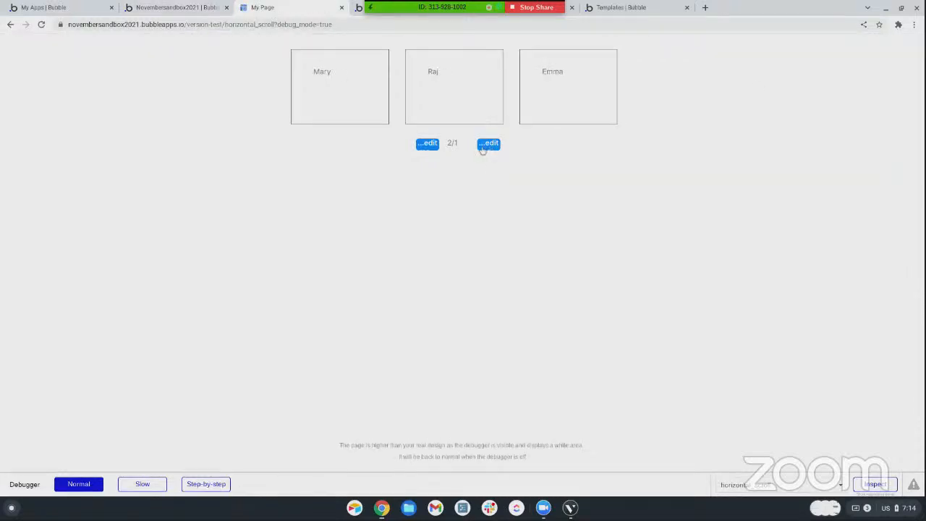
click(430, 148)
click(489, 147)
click(428, 150)
Return to the page design and strip the page total in Text B back to only RepeatingGroup Dummy
click(177, 8)
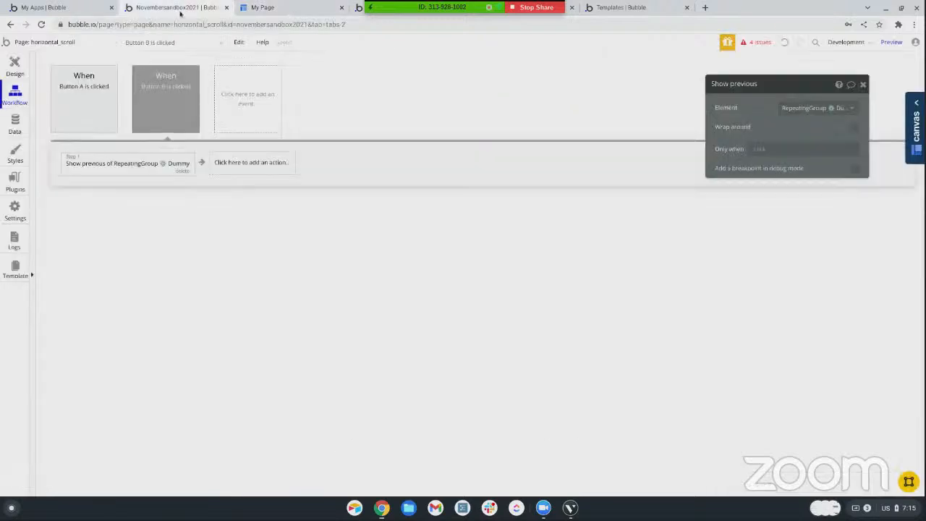
click(15, 67)
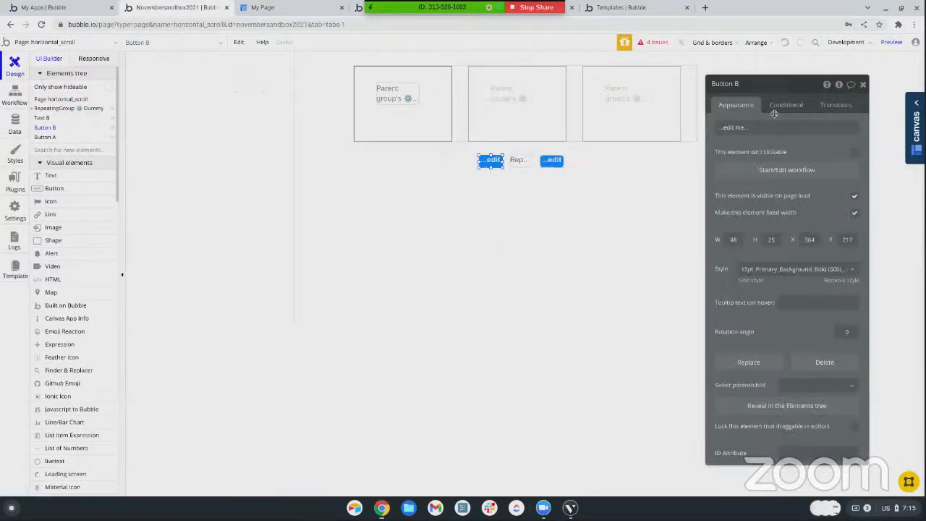
click(519, 160)
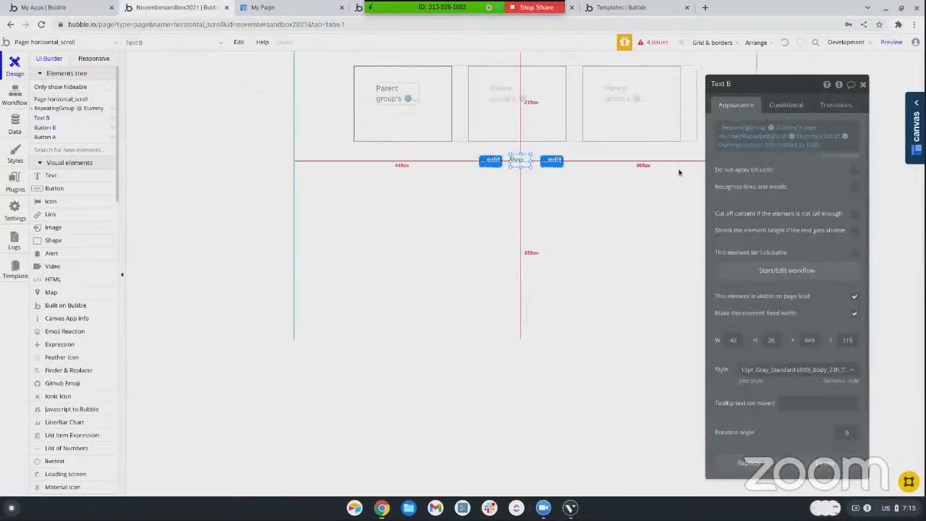
click(813, 137)
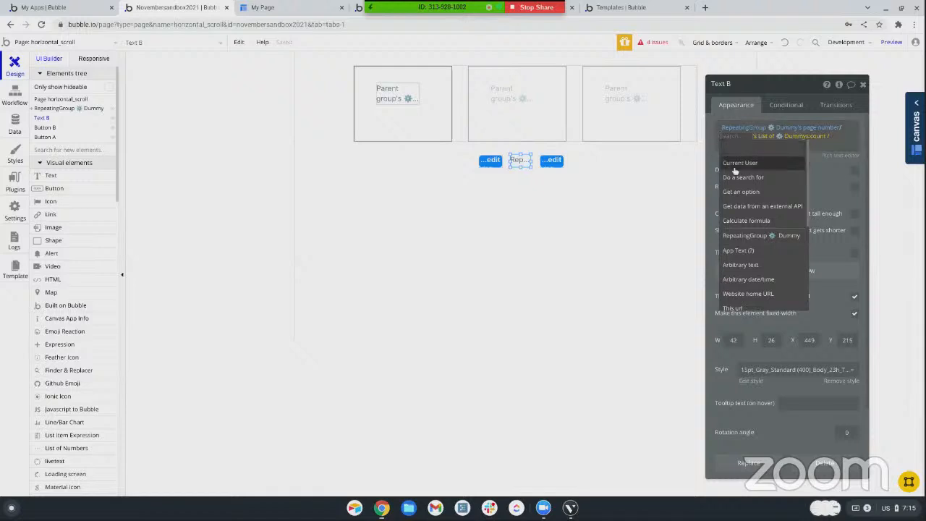
click(745, 235)
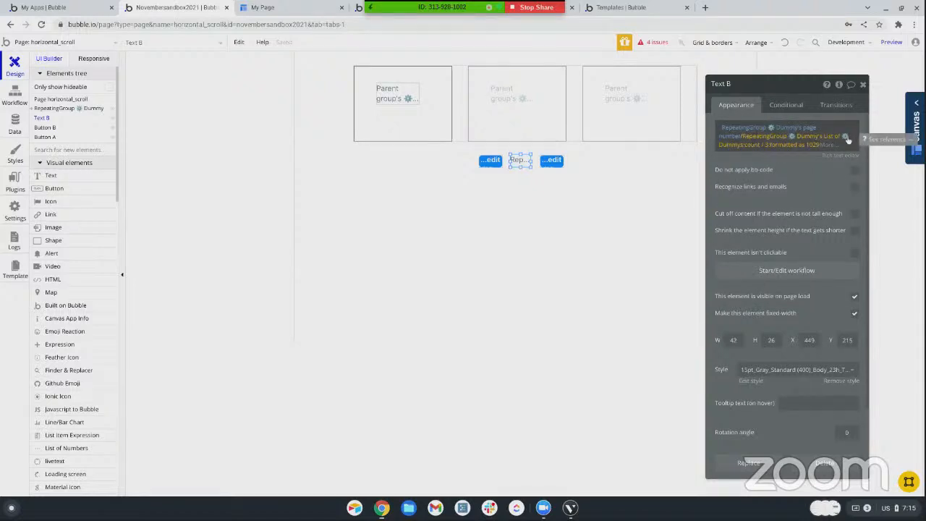
click(823, 137)
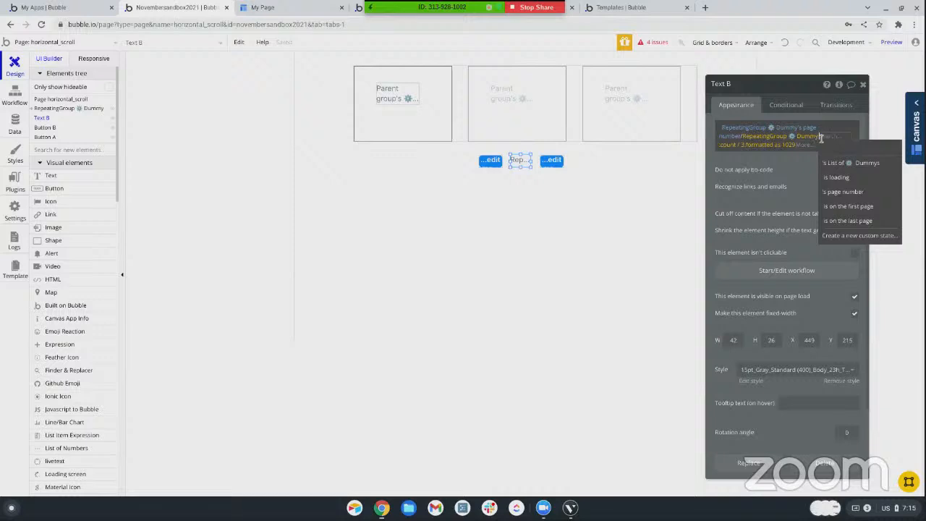
click(799, 146)
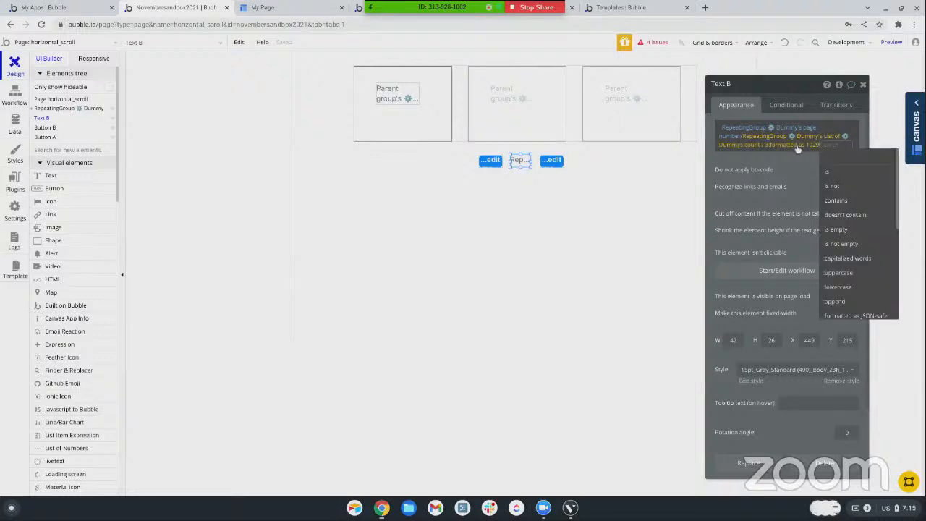
key(BackSpace)
key(BackSpace)
key(BackSpace)
key(BackSpace)
key(BackSpace)
key(BackSpace)
key(BackSpace)
click(827, 181)
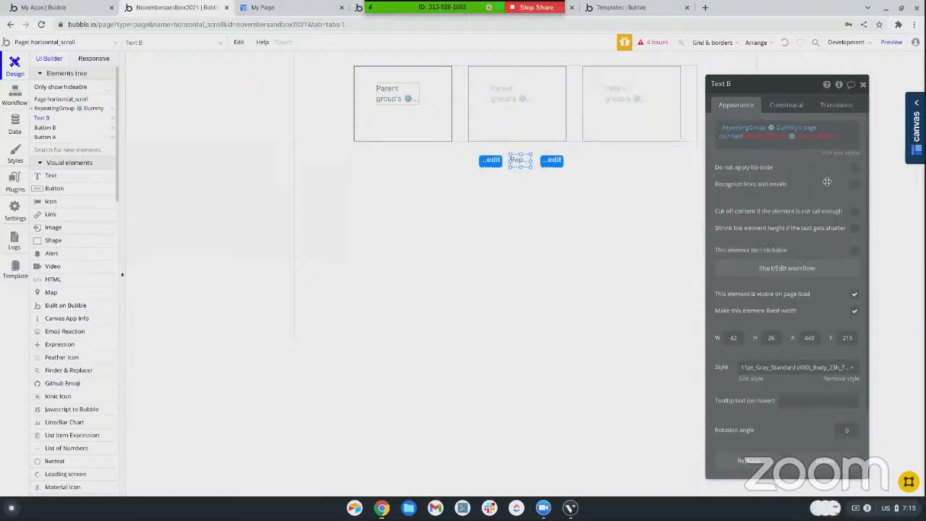
Rebuild the page total in Text B as RepeatingGroup Dummy's List of Dummys:count / 3, and preview the page
click(830, 139)
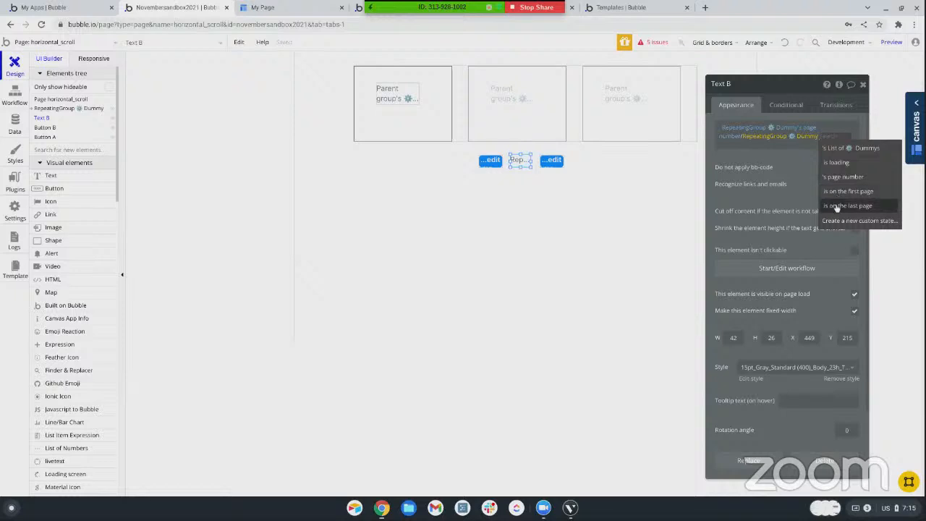
click(837, 148)
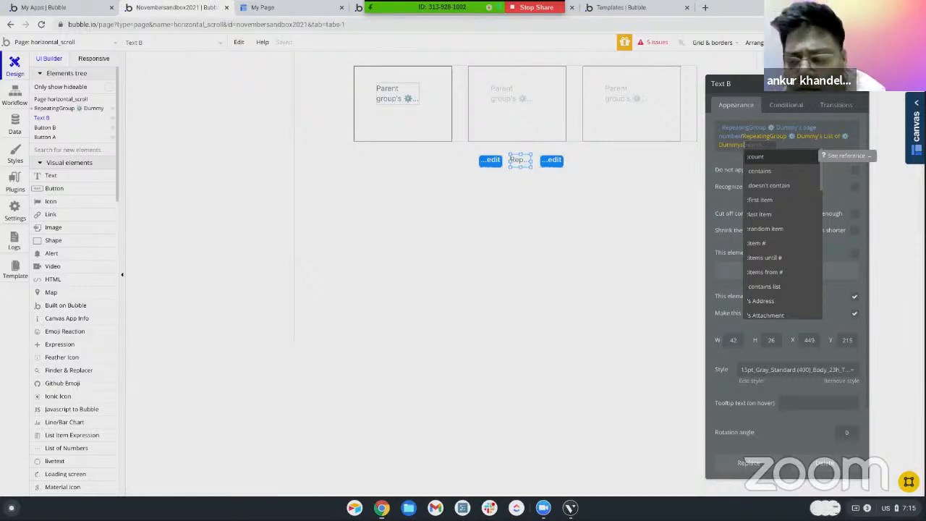
click(757, 157)
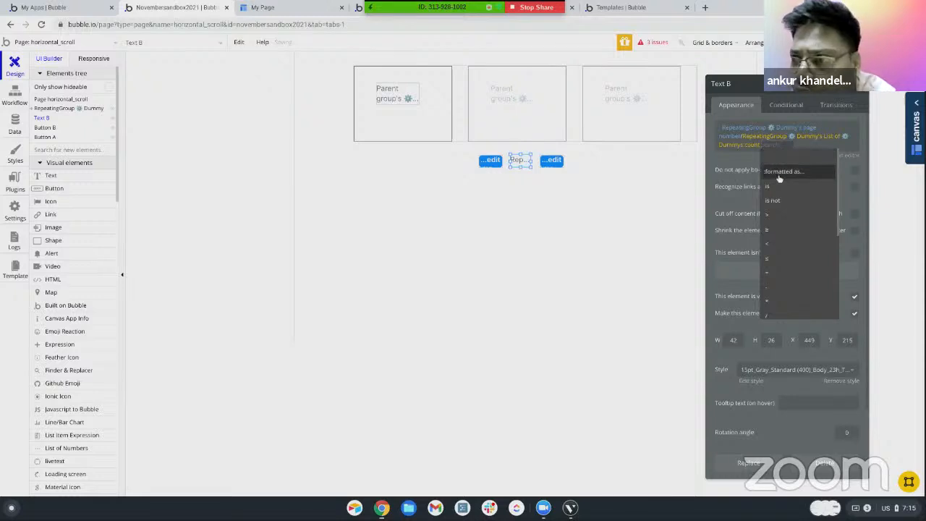
click(773, 316)
text(3)
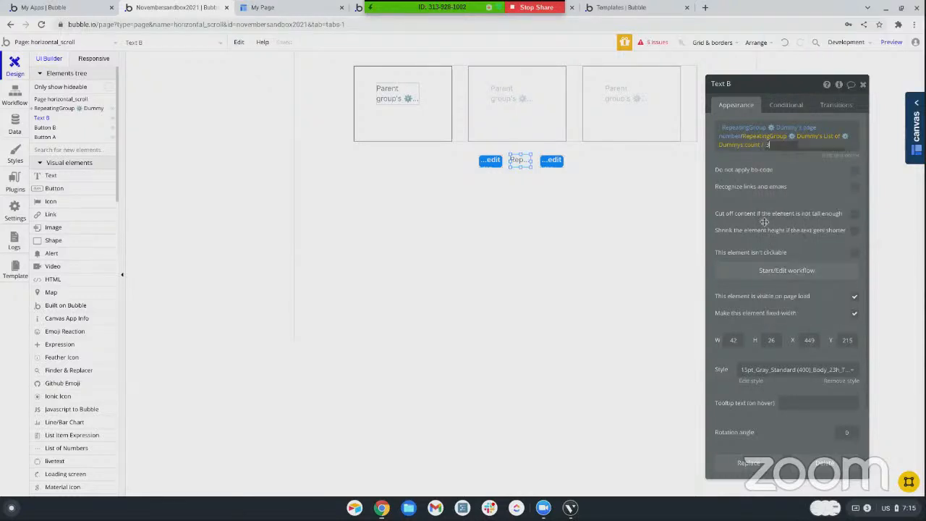
click(777, 147)
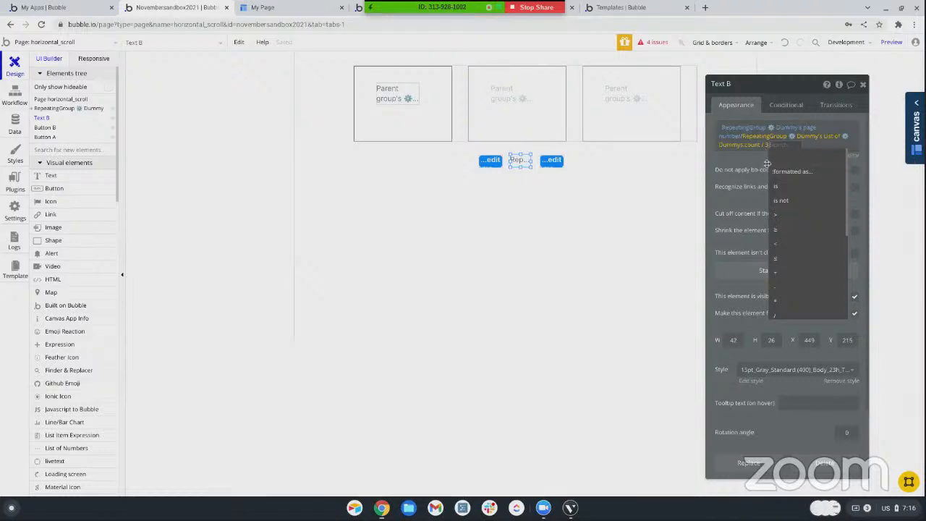
click(760, 163)
click(892, 42)
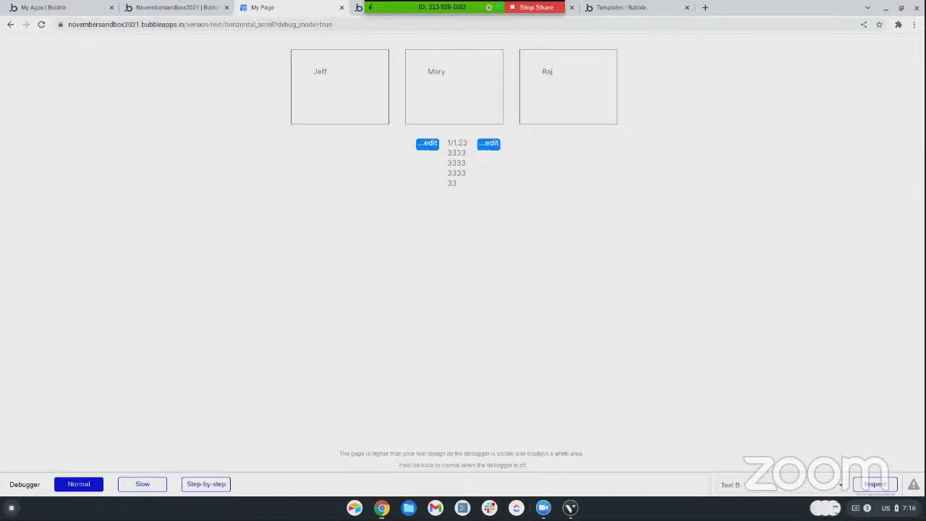
click(179, 9)
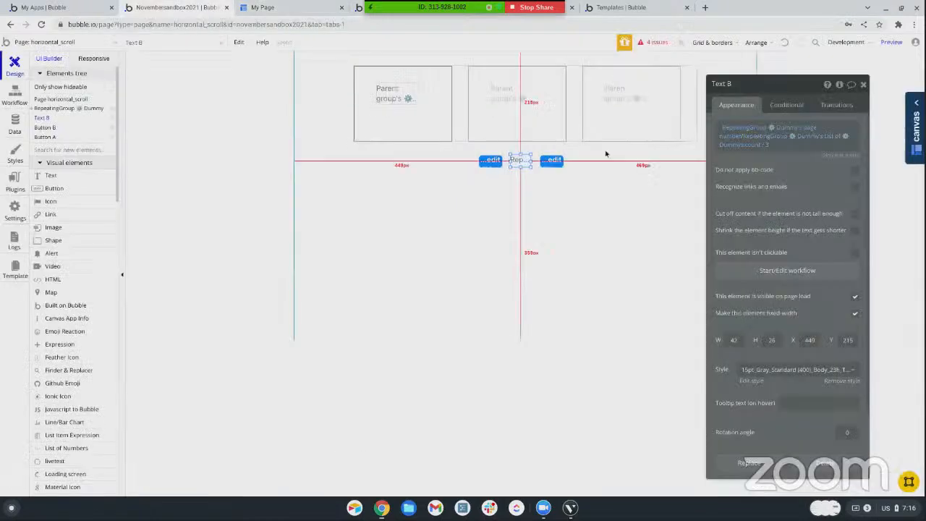
Try to append a number format directly to the count / 3 expression in Text B
click(801, 145)
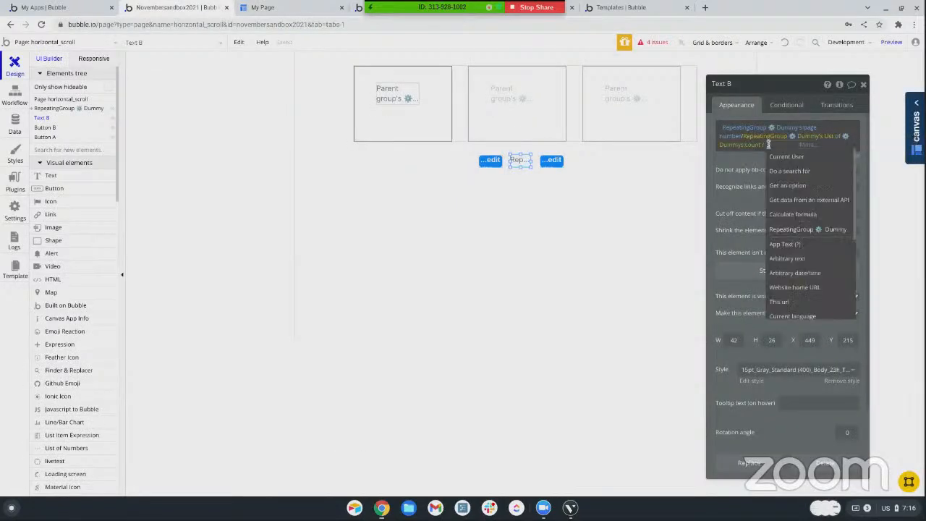
click(808, 147)
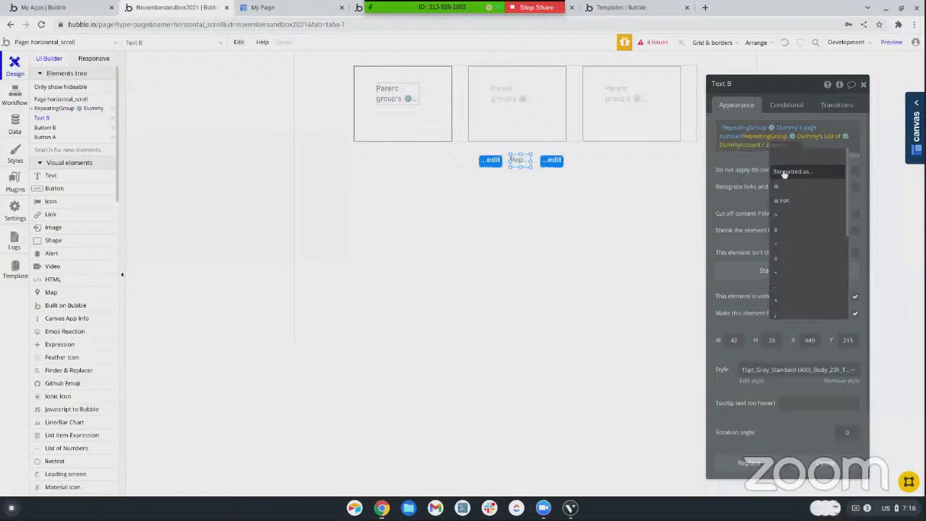
click(783, 173)
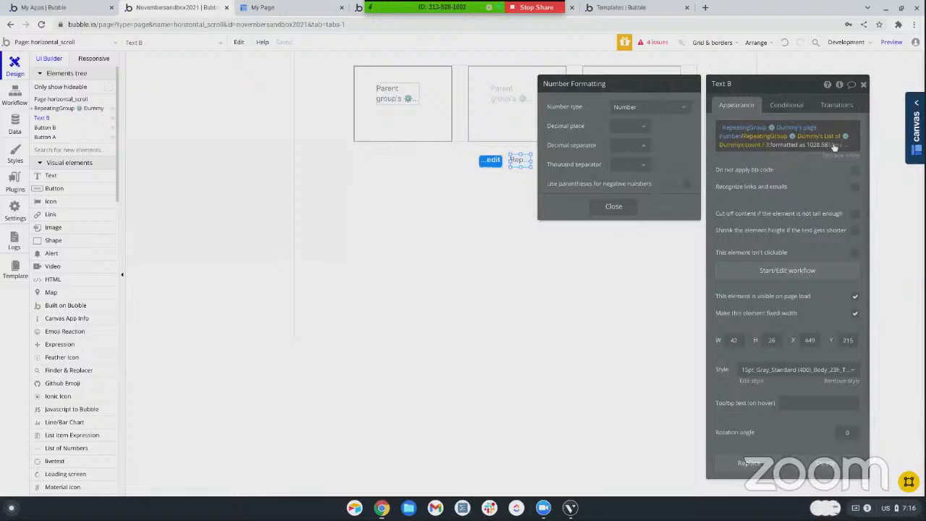
click(831, 145)
click(791, 148)
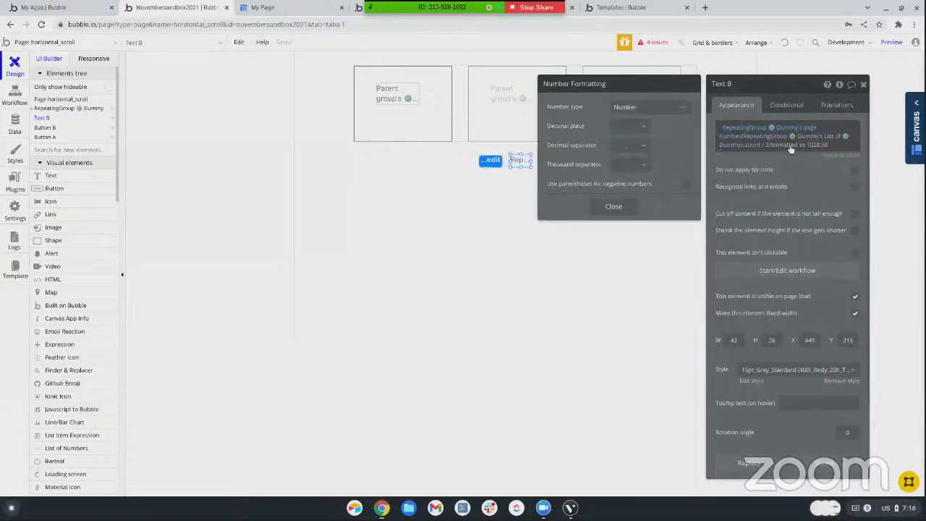
click(666, 207)
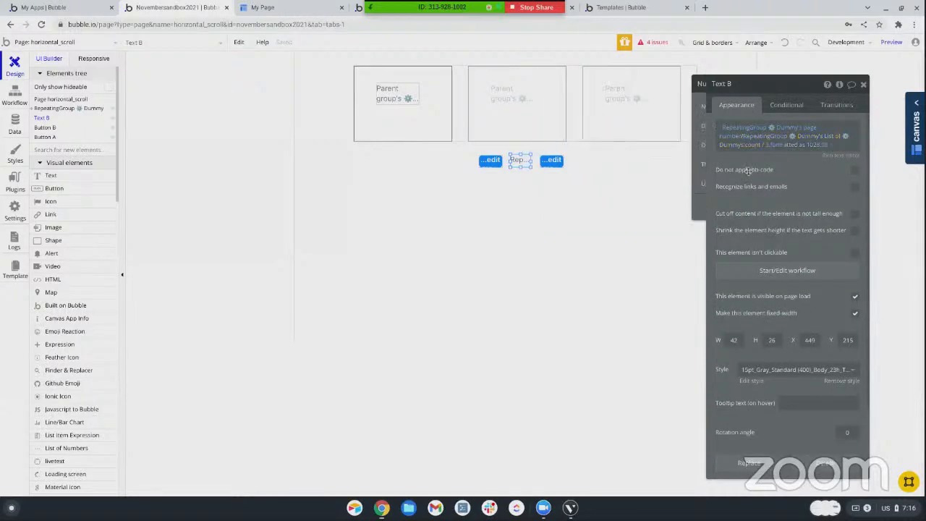
Append :ceiling to the count / 3 expression in Text B and format the number with 0 decimal places
click(770, 147)
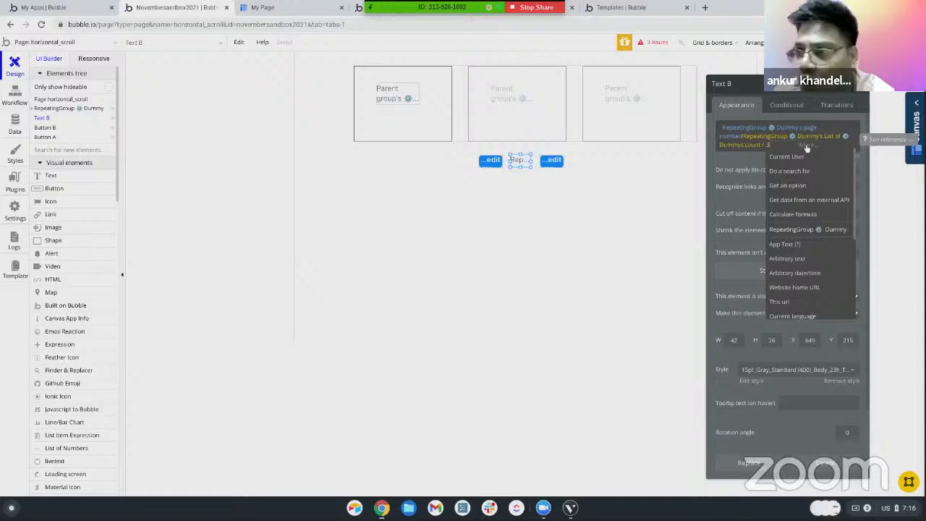
click(801, 149)
scroll(785, 210, down, 5)
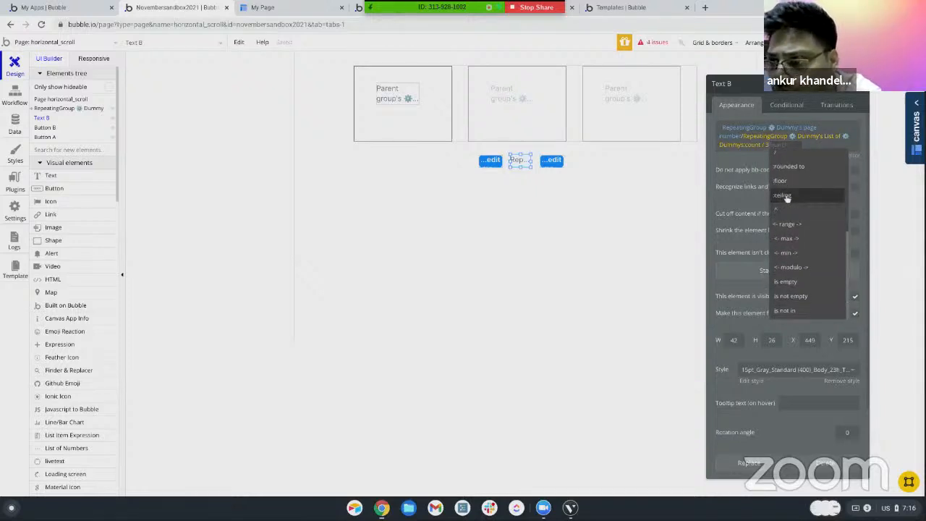
click(787, 196)
click(797, 172)
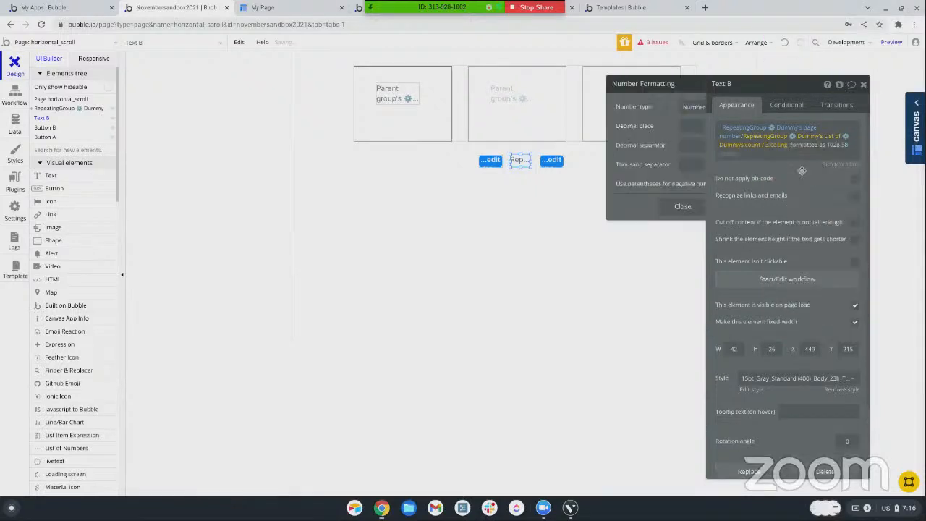
click(640, 127)
click(628, 154)
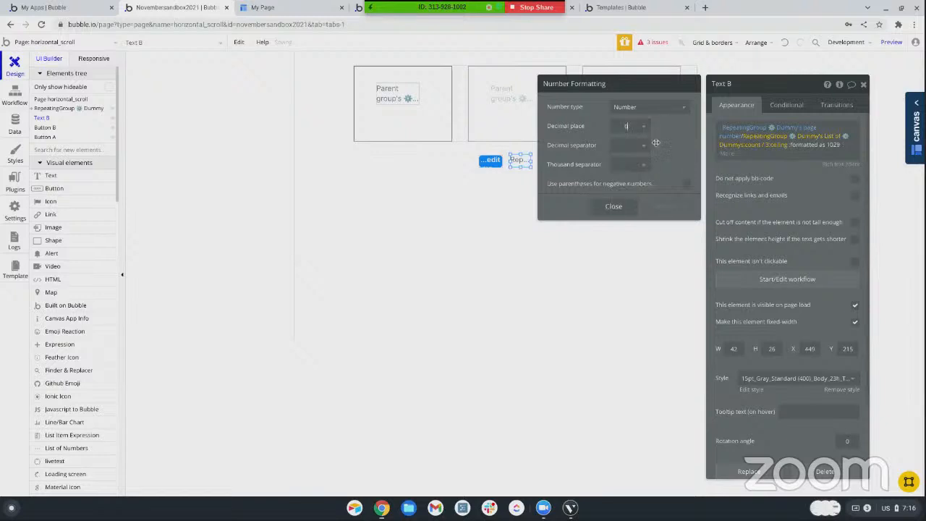
Preview the page and test the page indicator by paging the cards forward and back once
click(889, 41)
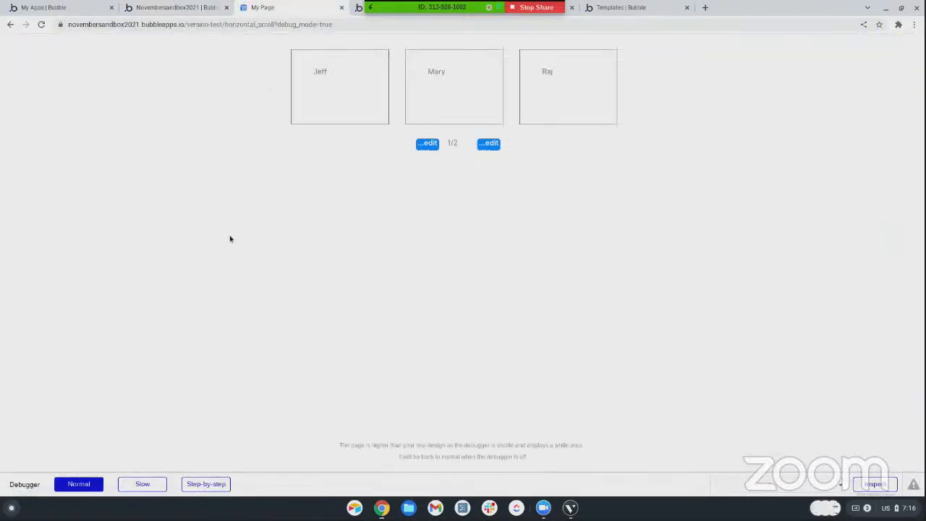
click(489, 143)
click(427, 143)
Open the pronocoders.com website in a new browser tab
click(705, 8)
text(pro)
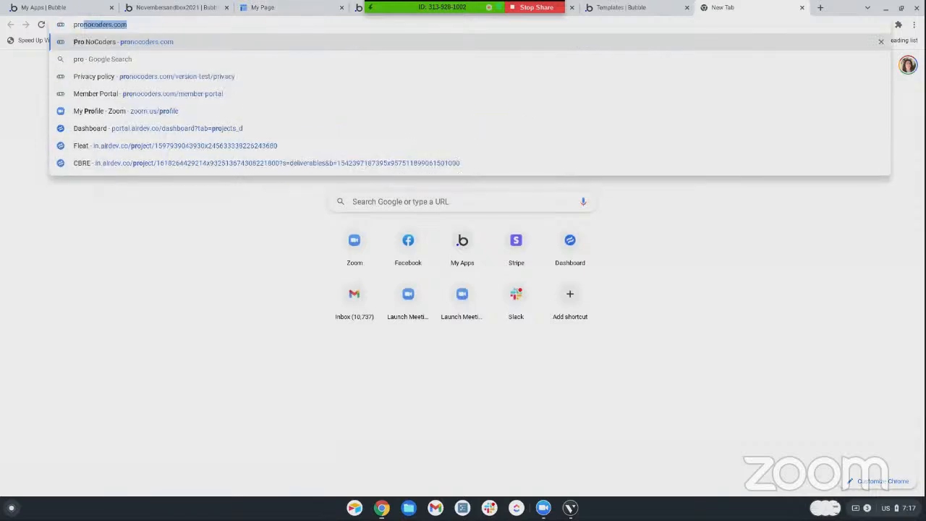
key(Return)
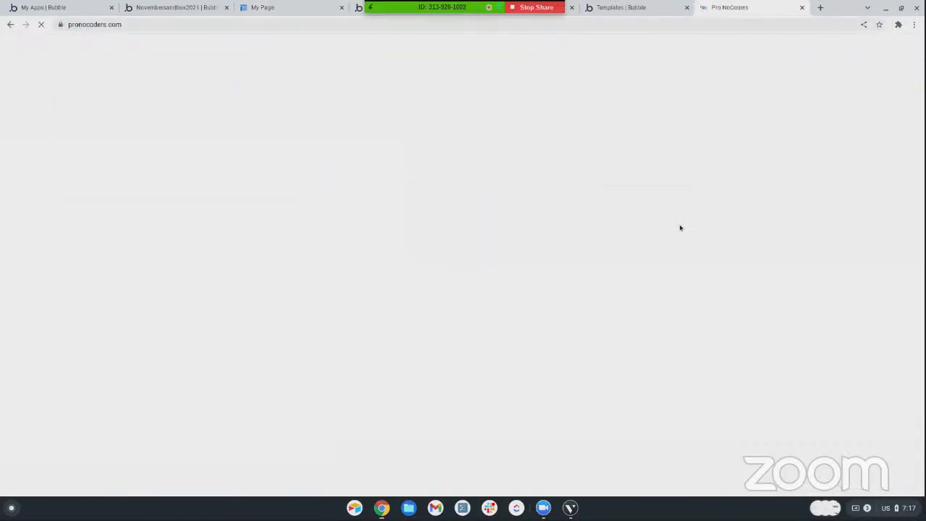